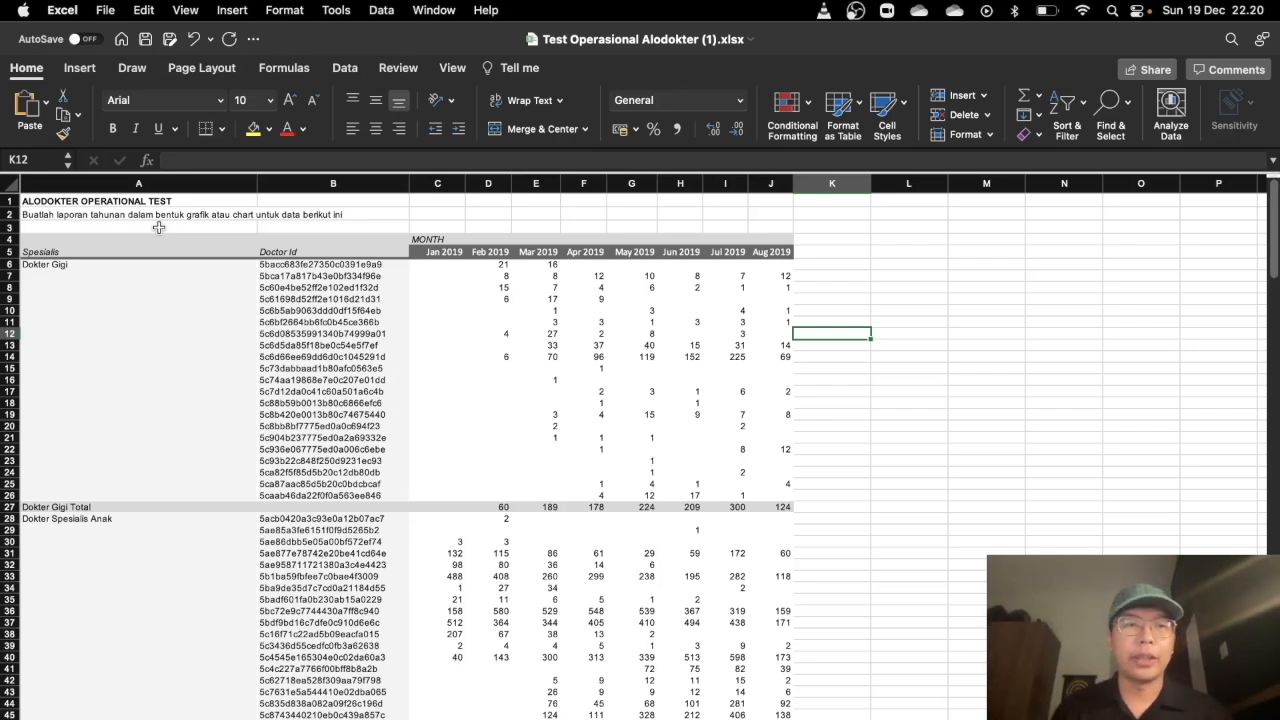
- Examine the sheet's specialties, doctor IDs, monthly columns, blank specialty cells and subtotal rows down to the Grand Total
scroll(188, 304, "down", 1)
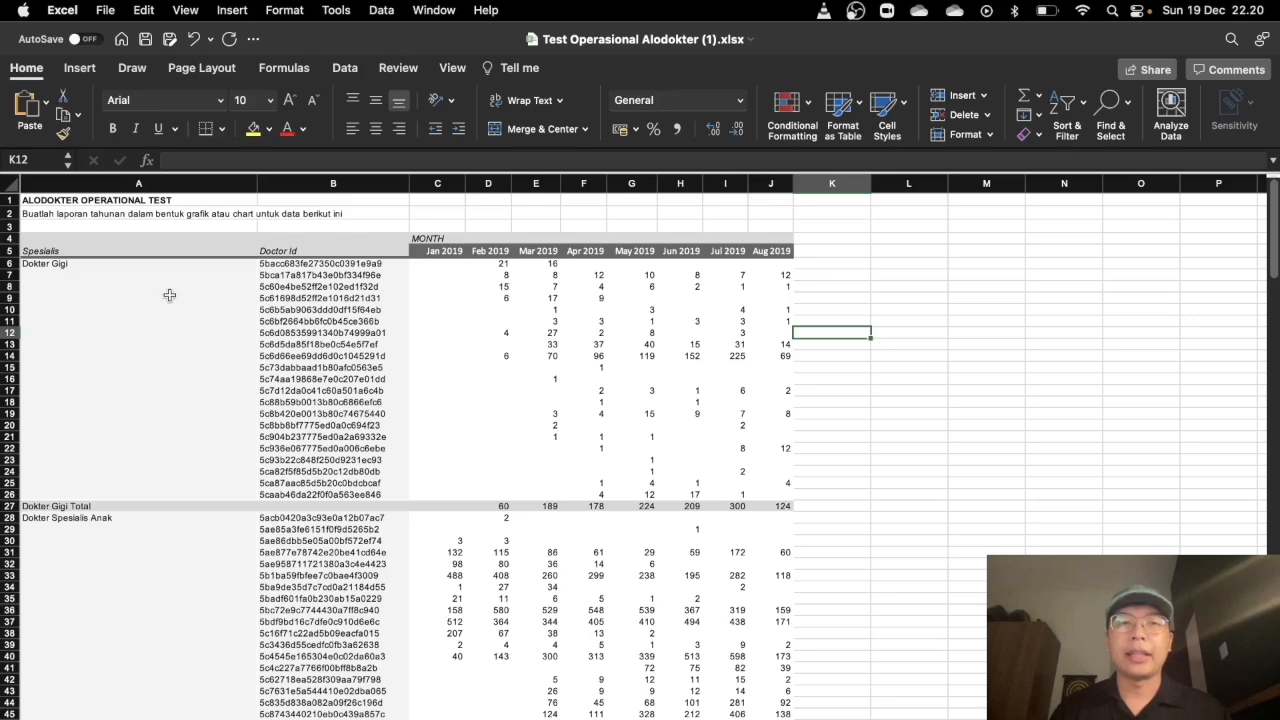
left_click_drag(80, 264, 600, 451)
scroll(604, 462, "down", 8)
scroll(604, 462, "down", 20)
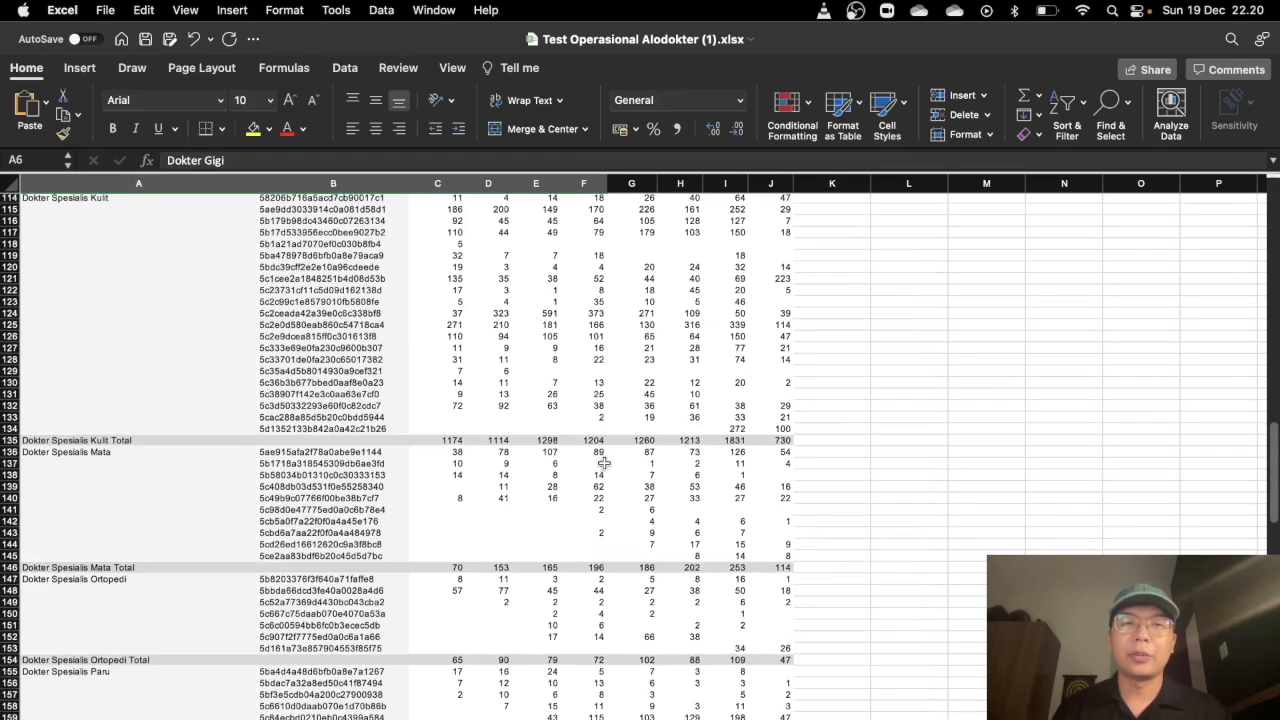
scroll(604, 462, "down", 8)
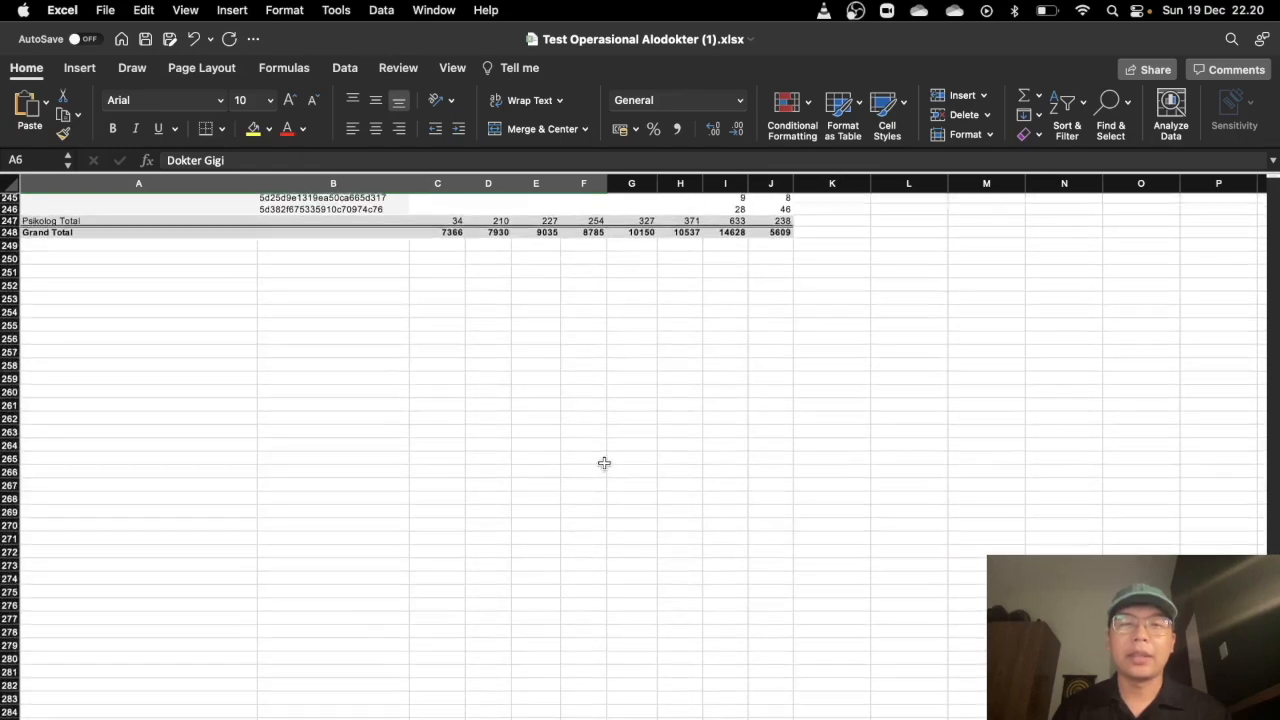
scroll(604, 462, "up", 20)
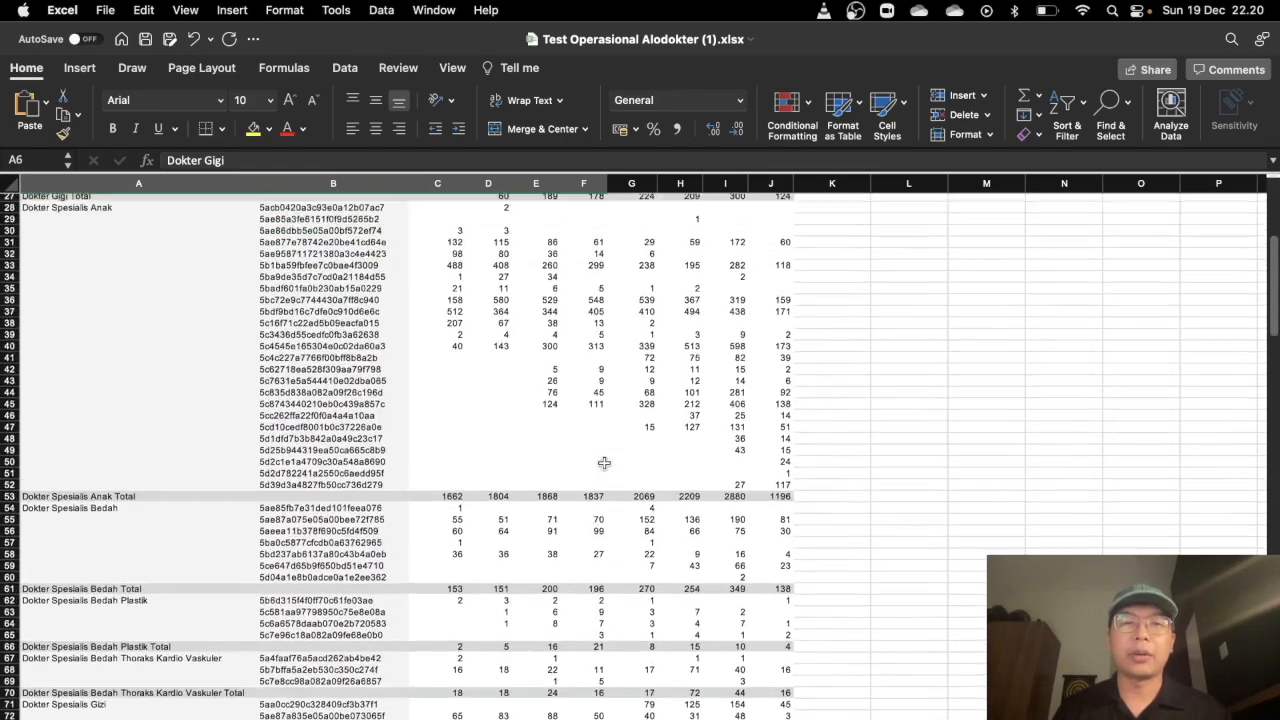
scroll(604, 462, "up", 5)
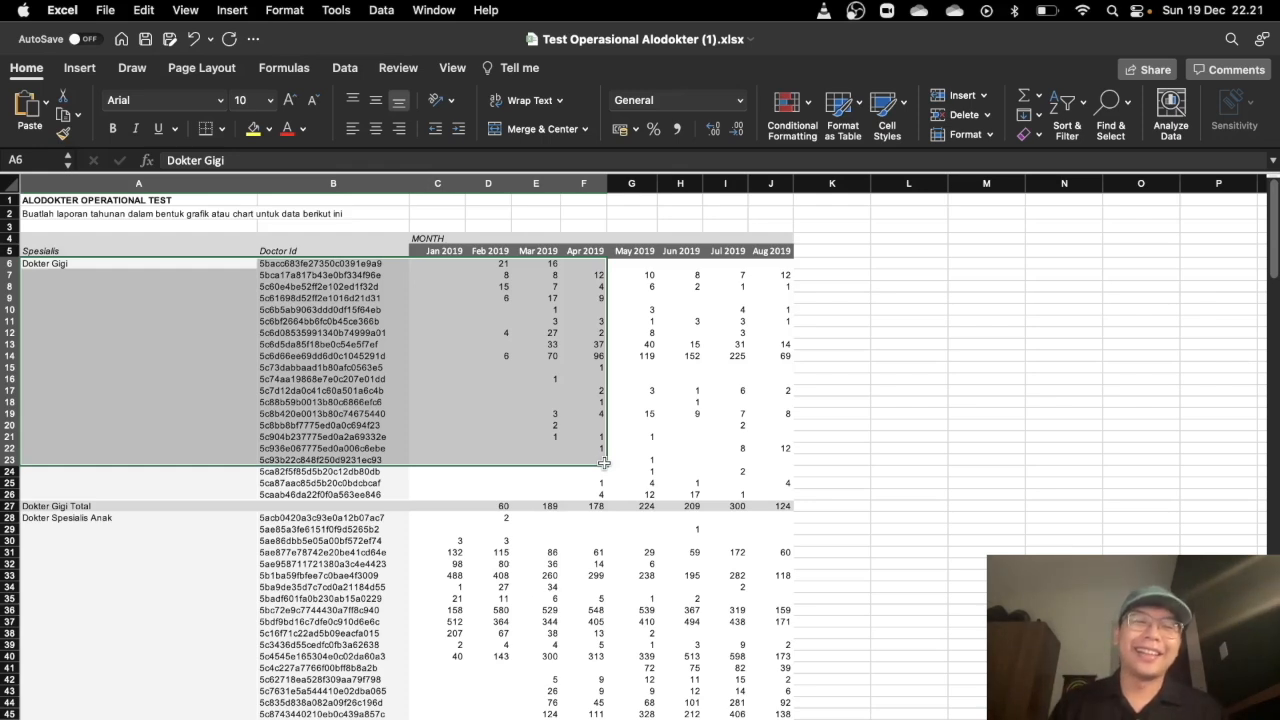
left_click(490, 379)
scroll(474, 421, "down", 1)
scroll(474, 421, "down", 10)
scroll(474, 421, "up", 10)
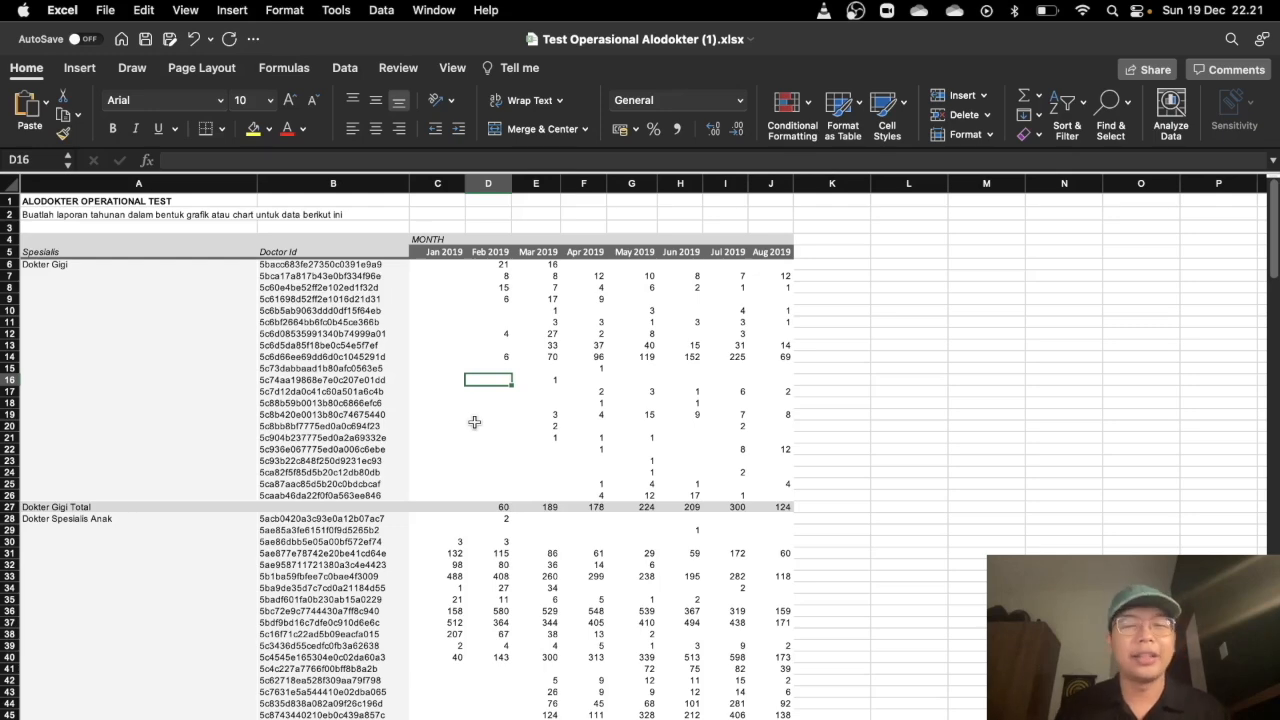
scroll(447, 475, "down", 20)
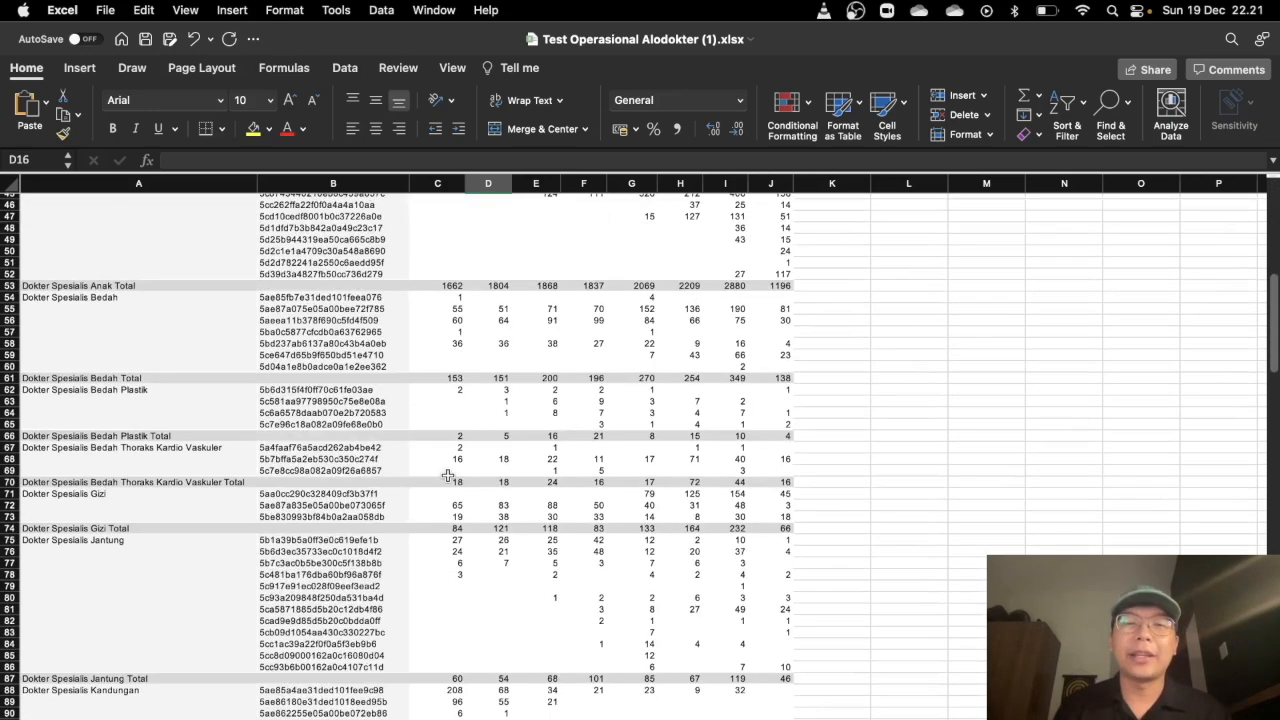
scroll(447, 475, "down", 8)
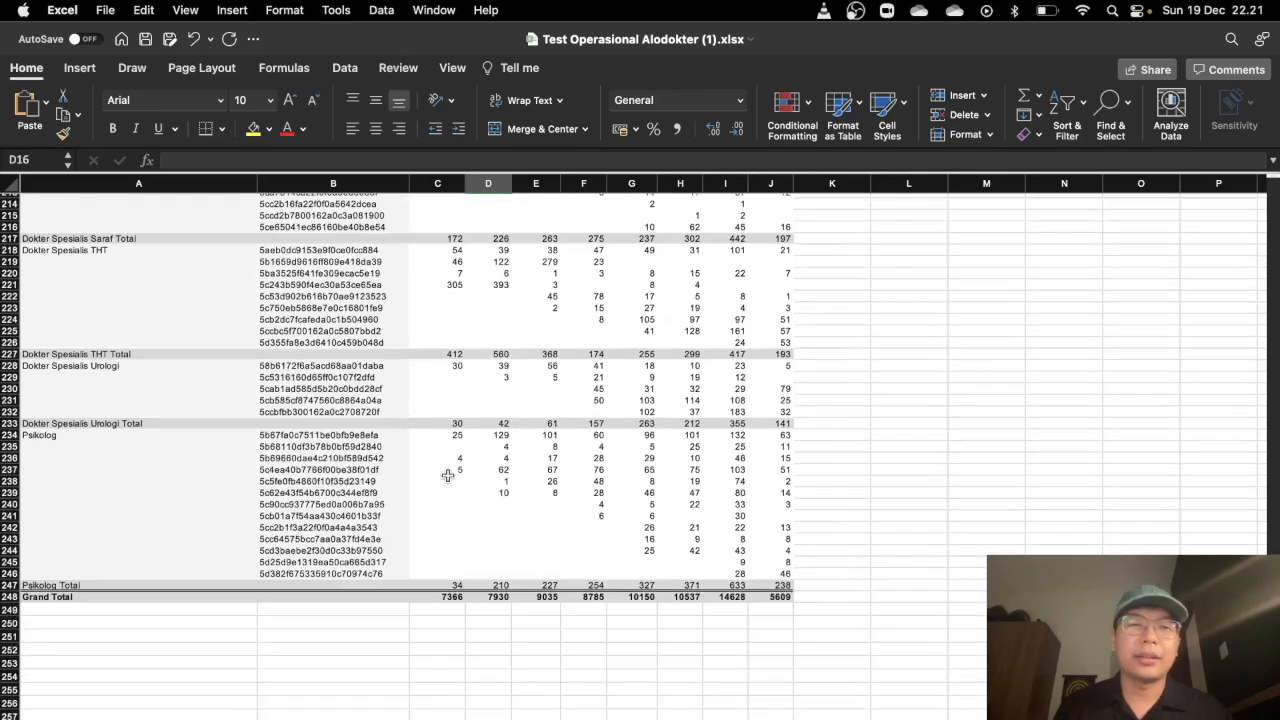
scroll(447, 475, "up", 20)
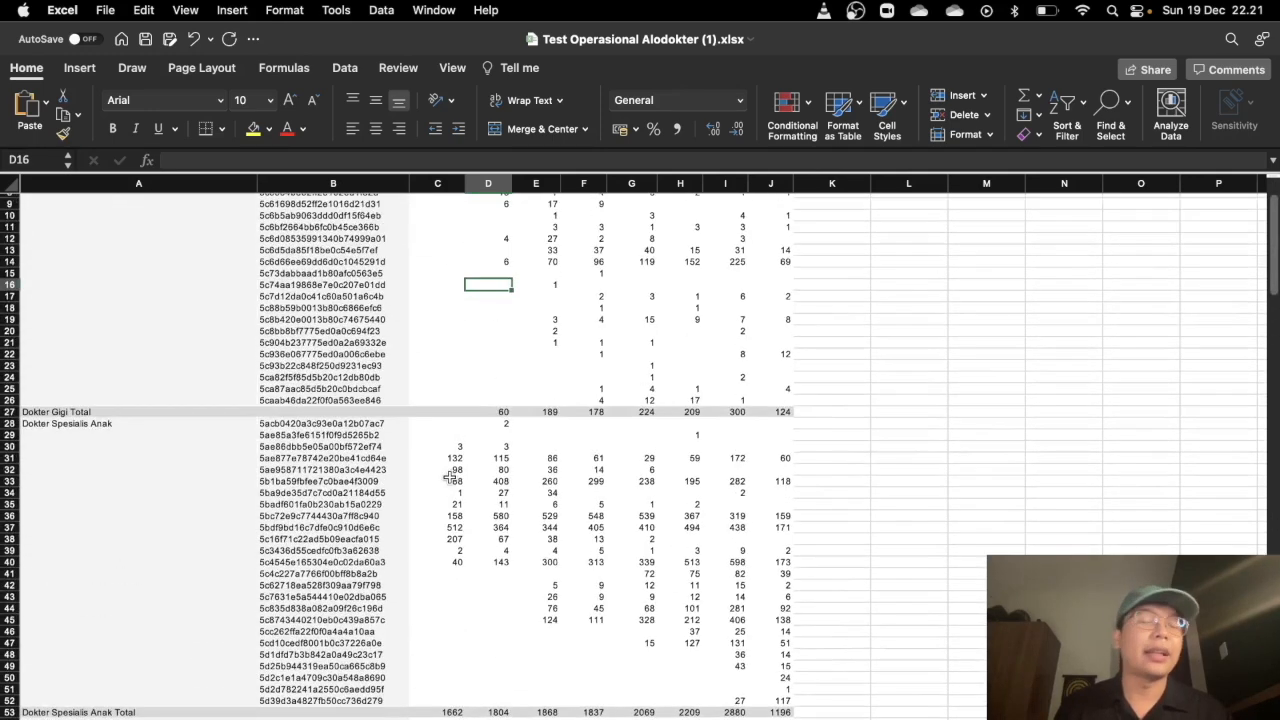
scroll(451, 477, "up", 3)
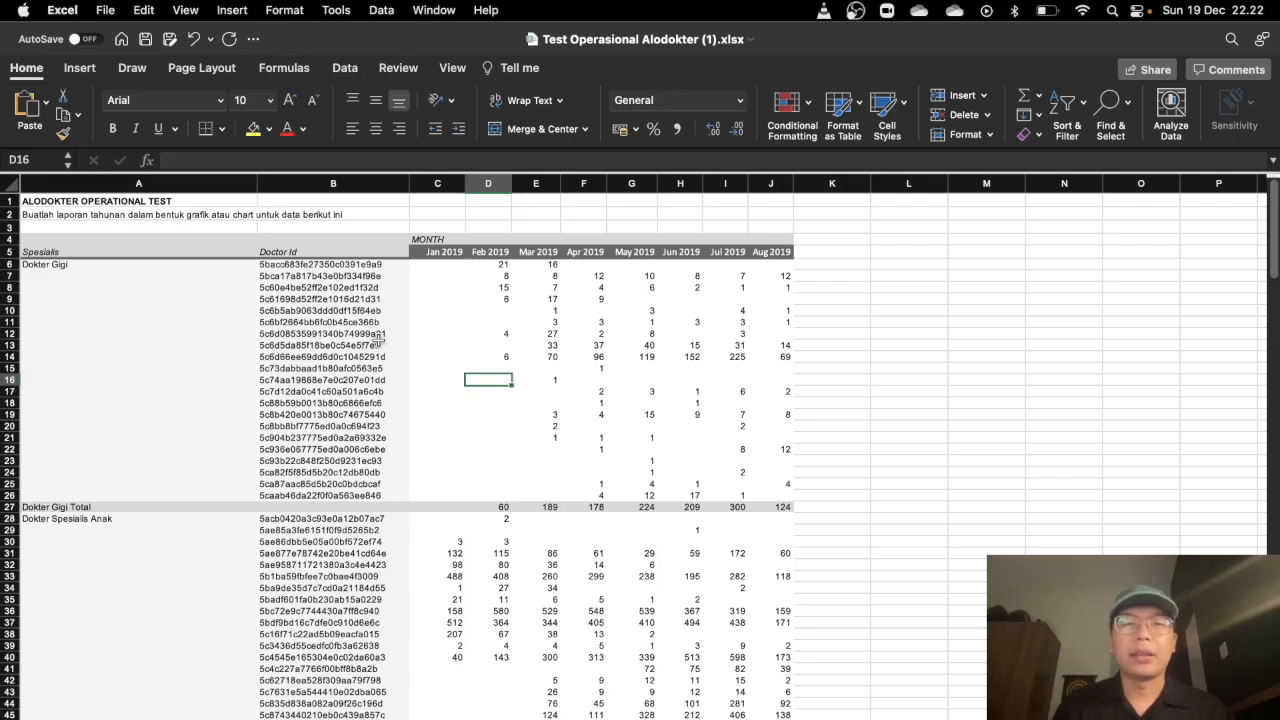
left_click(357, 322)
scroll(357, 322, "down", 10)
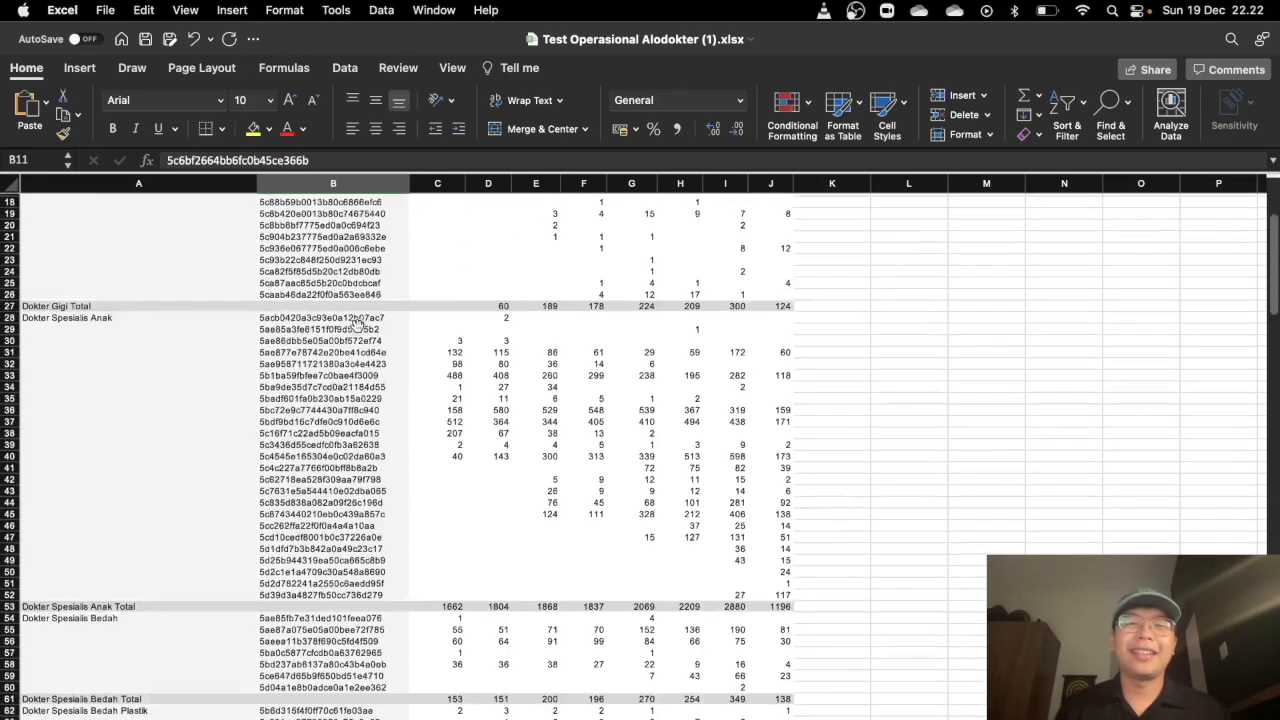
scroll(357, 322, "up", 10)
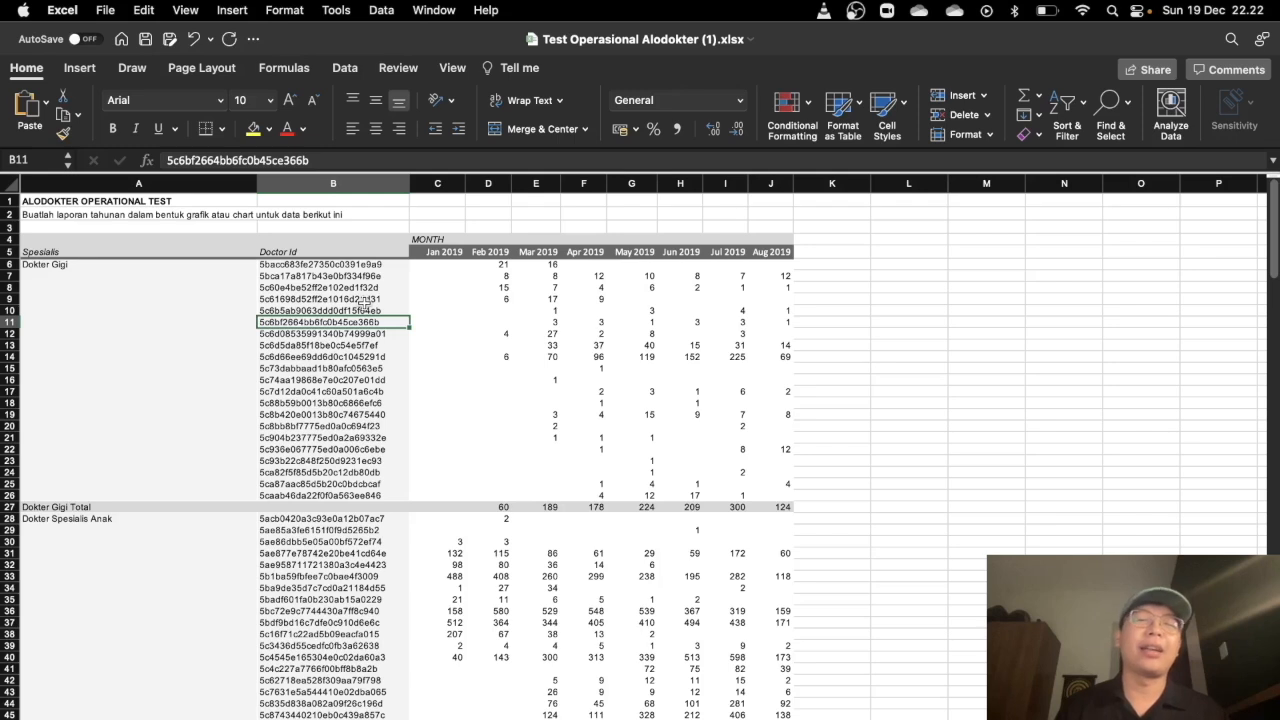
left_click(437, 298)
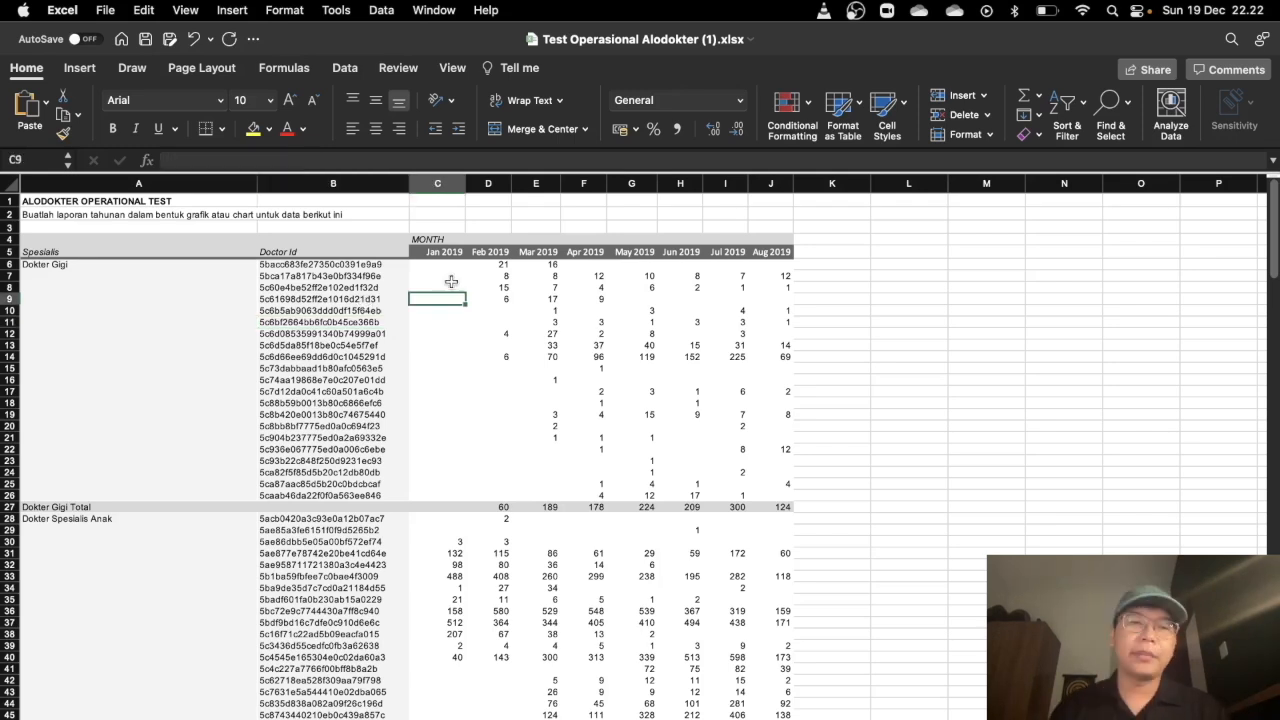
left_click(164, 298)
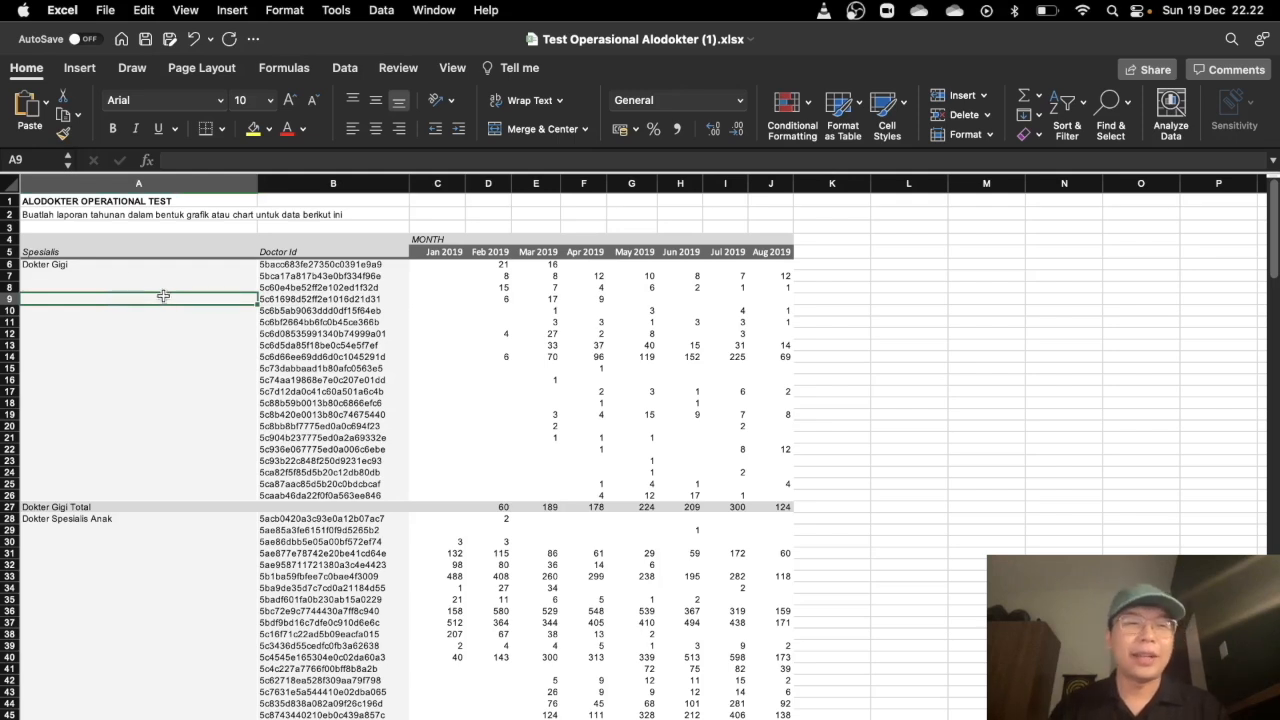
- Fill the specialty "Dokter Gigi" from A6 down through the blank cells of its group to row 26
left_click(110, 265)
scroll(172, 307, "down", 3)
scroll(176, 310, "up", 3)
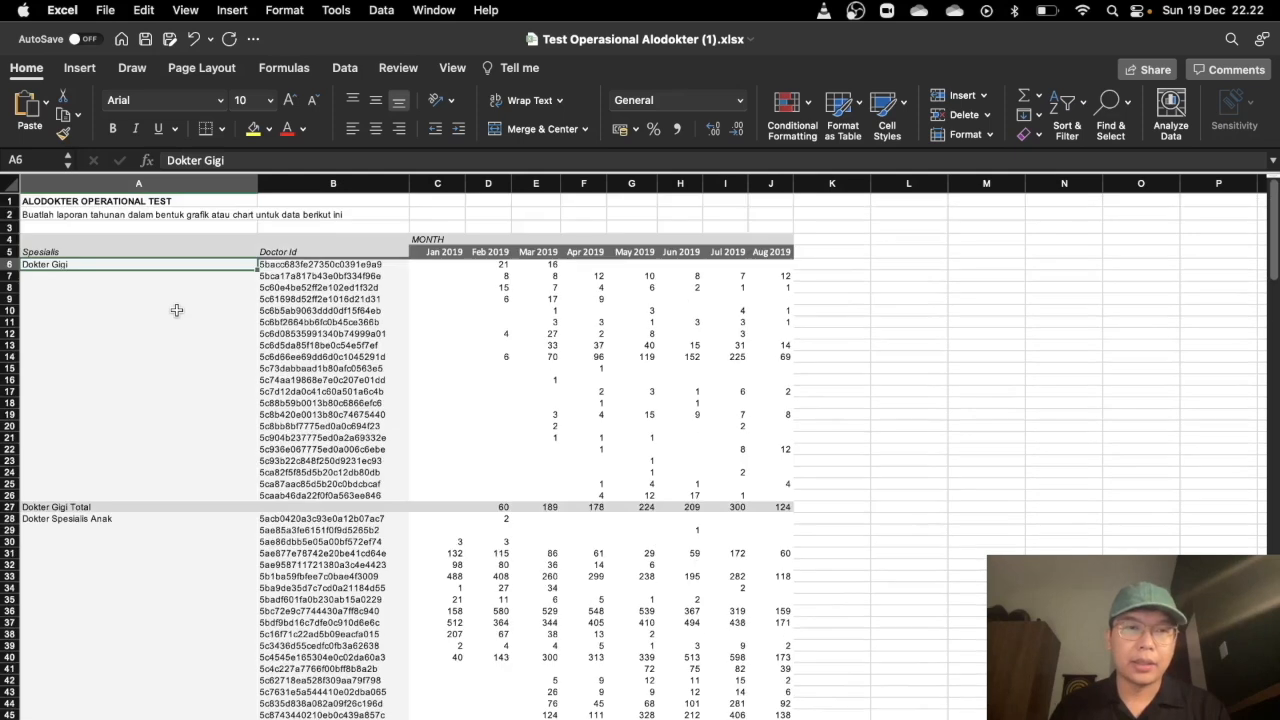
double_click(257, 268)
- Delete the "Dokter Gigi Total" row
left_click(9, 470)
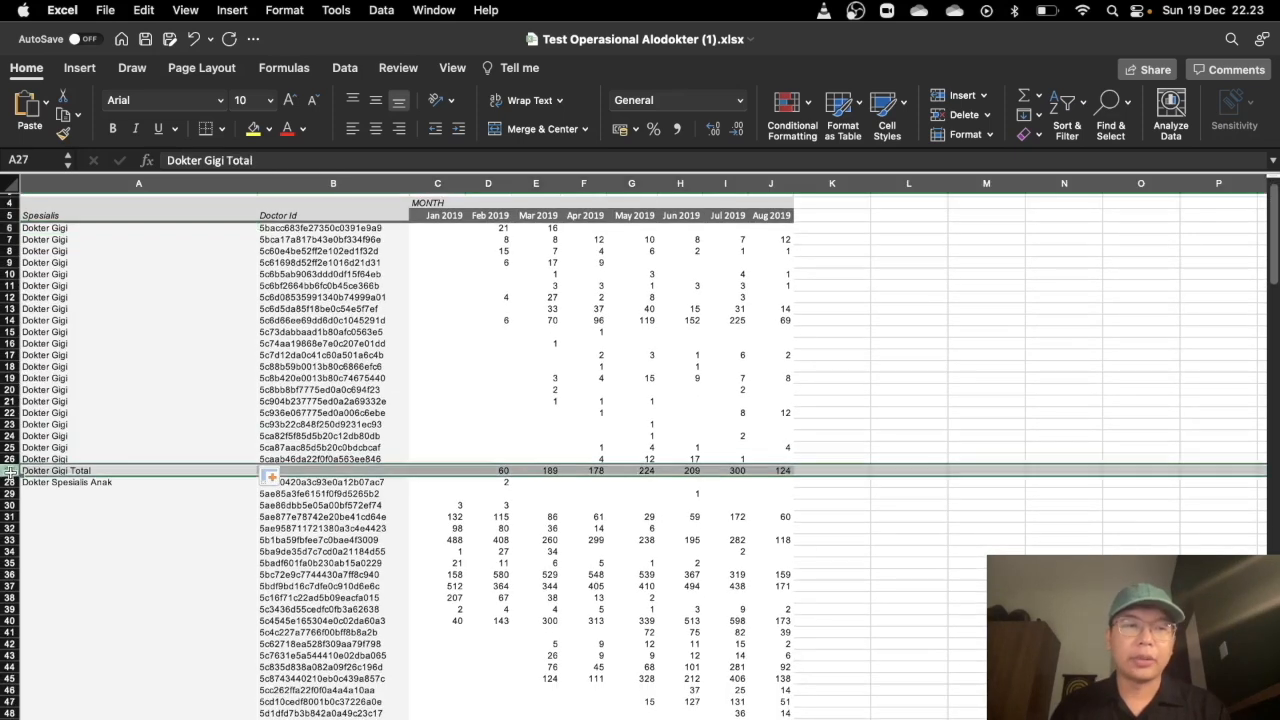
right_click(9, 471)
left_click(32, 497)
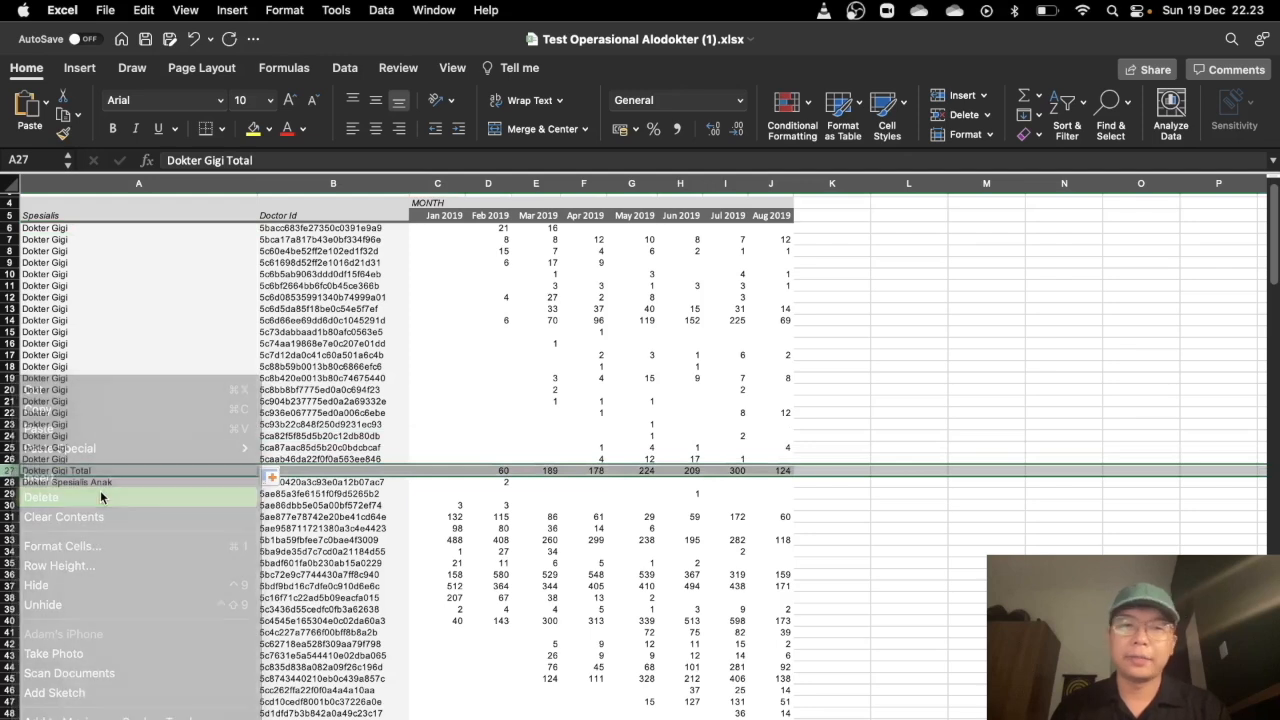
- Delete the "Dokter Spesialis Anak Total" row and fill "Dokter Spesialis Anak" from A27 down to A51
scroll(102, 463, "down", 6)
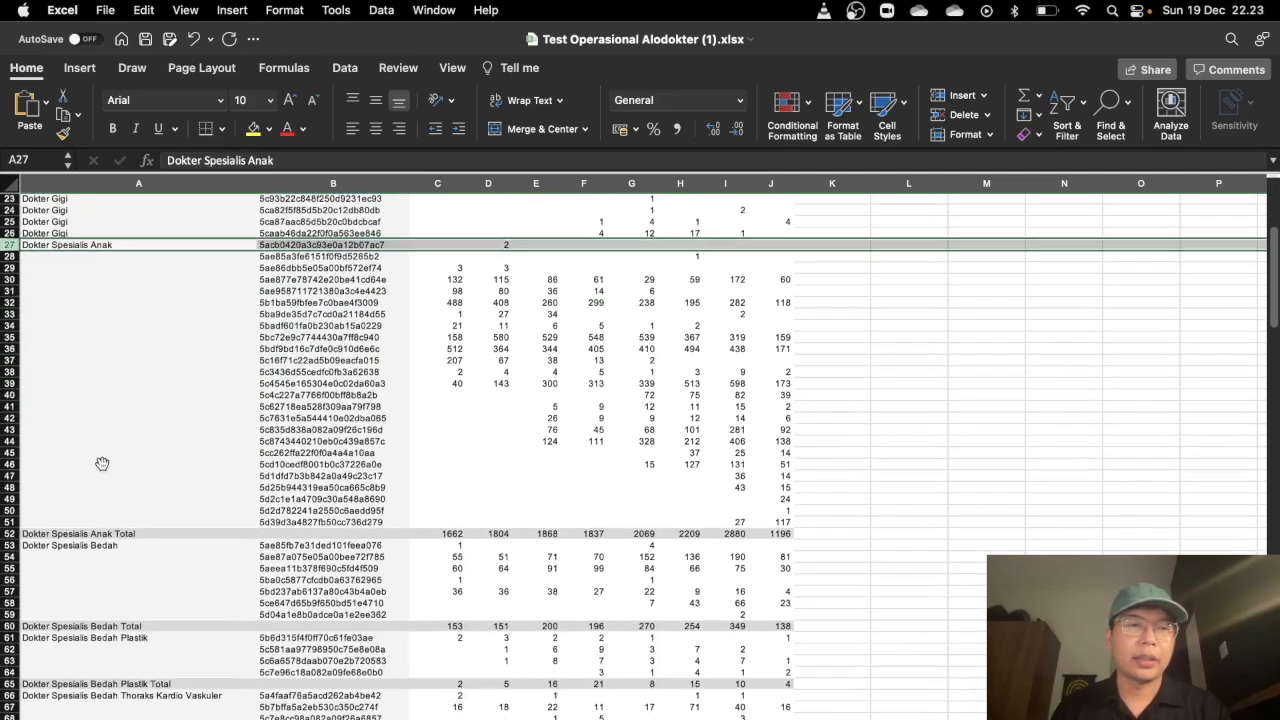
left_click(11, 534)
right_click(11, 535)
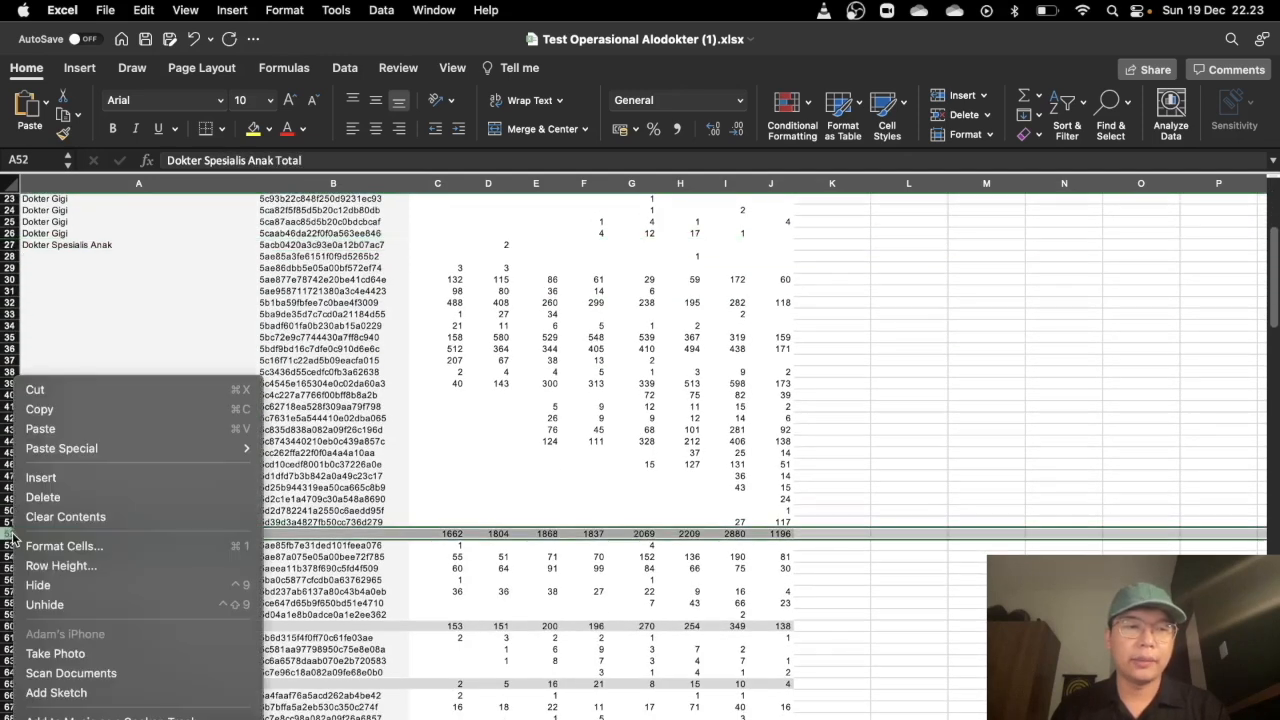
left_click(116, 497)
left_click(123, 249)
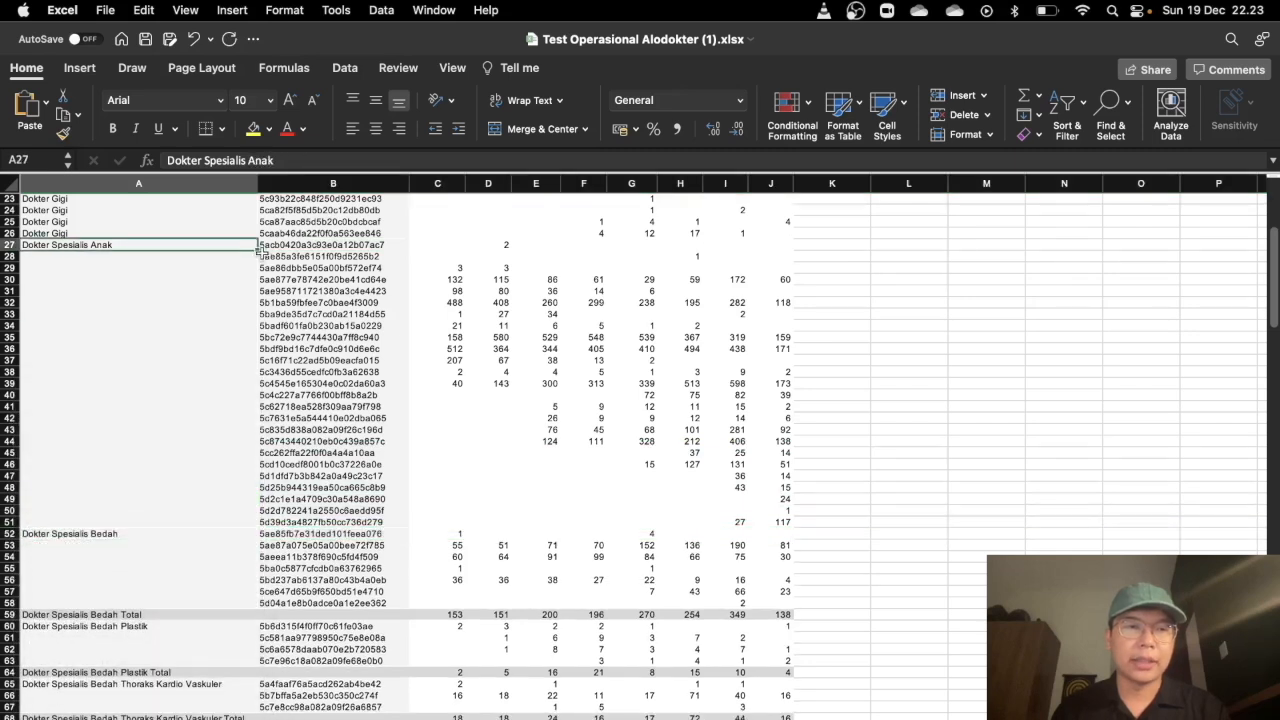
left_click_drag(258, 249, 250, 524)
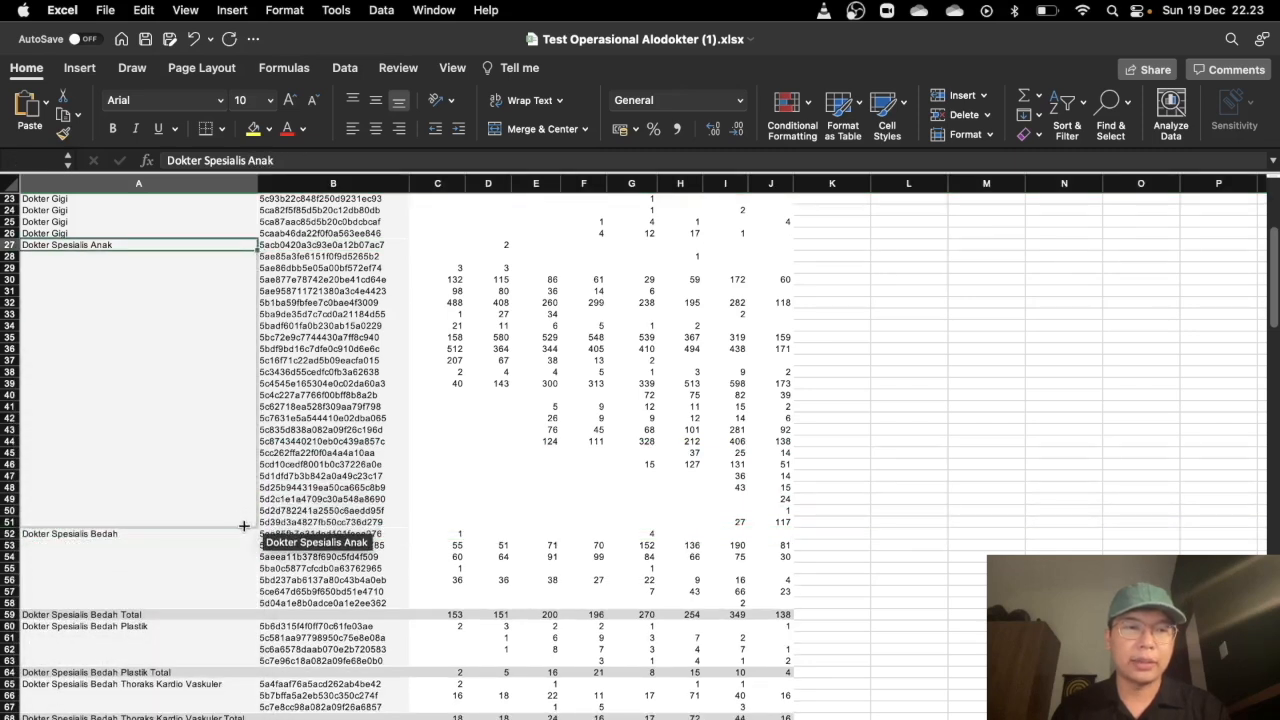
- Fill each remaining specialty name down its group through "Psikolog" and delete the remaining subtotal rows and the Grand Total row
right_click(11, 305)
right_click(11, 331)
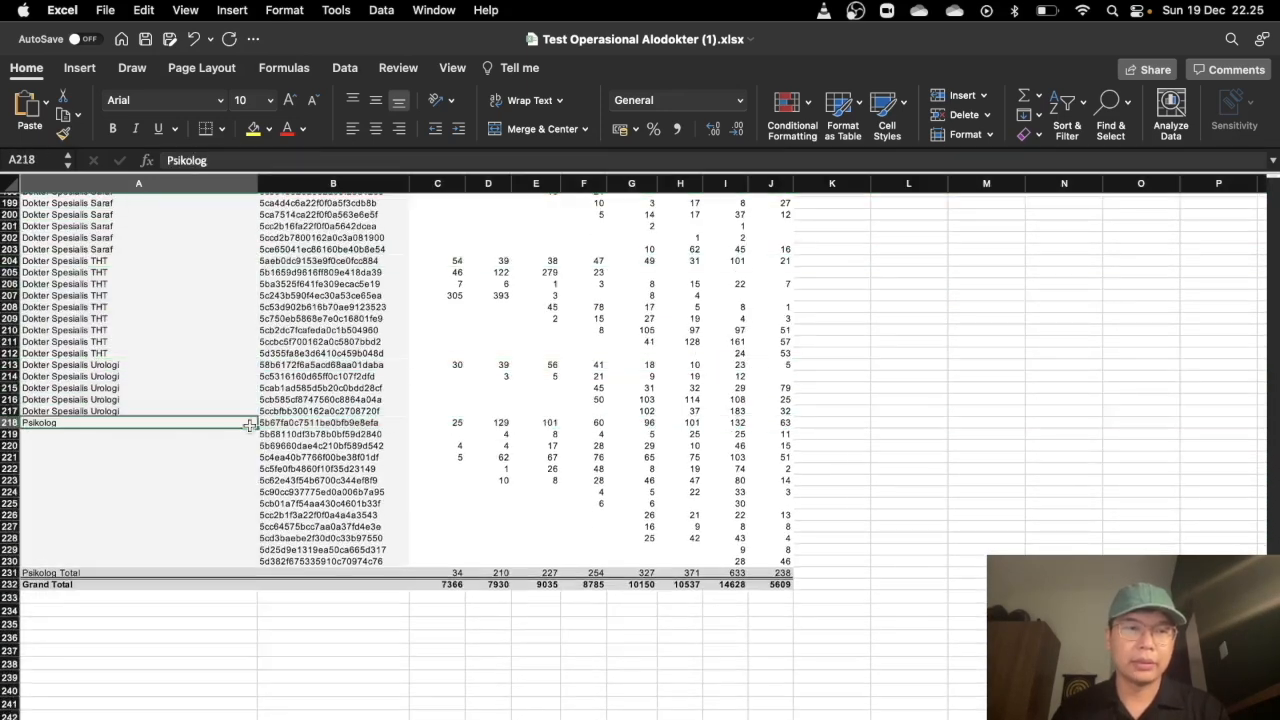
right_click(10, 372)
left_click(57, 491)
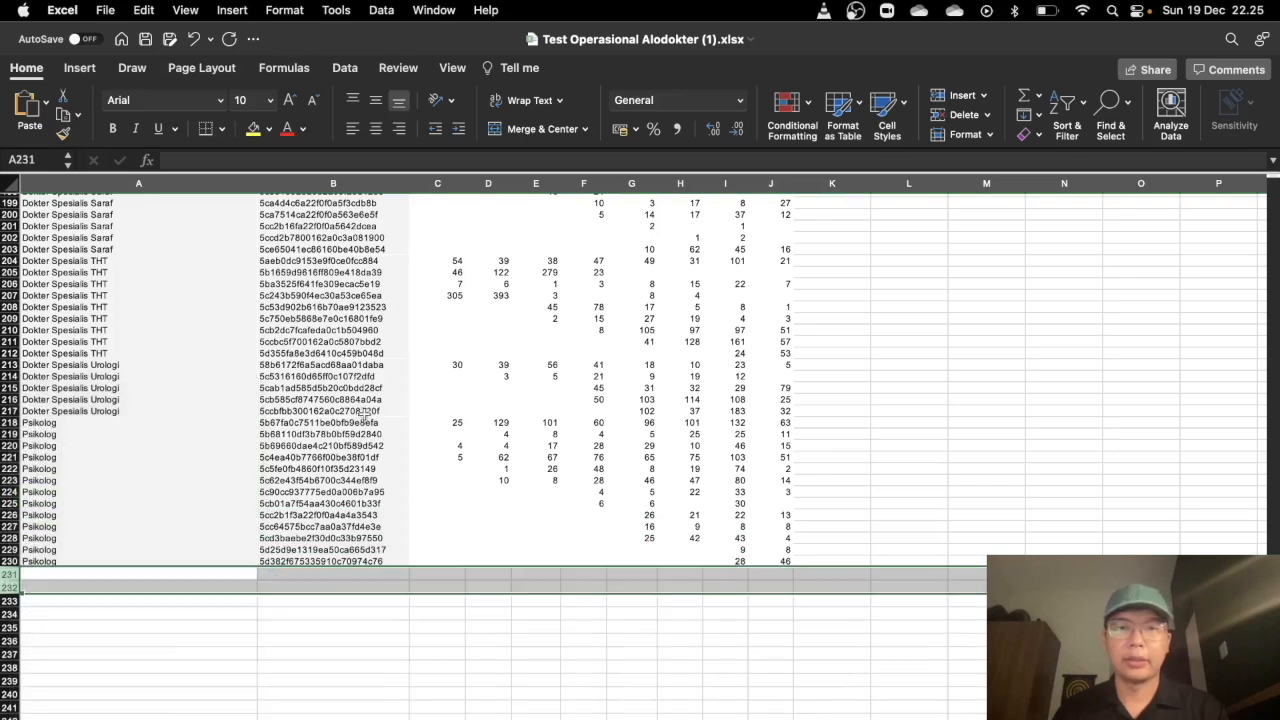
- Delete row 4 containing the "MONTH" label above the column headers
scroll(880, 460, "up", 20)
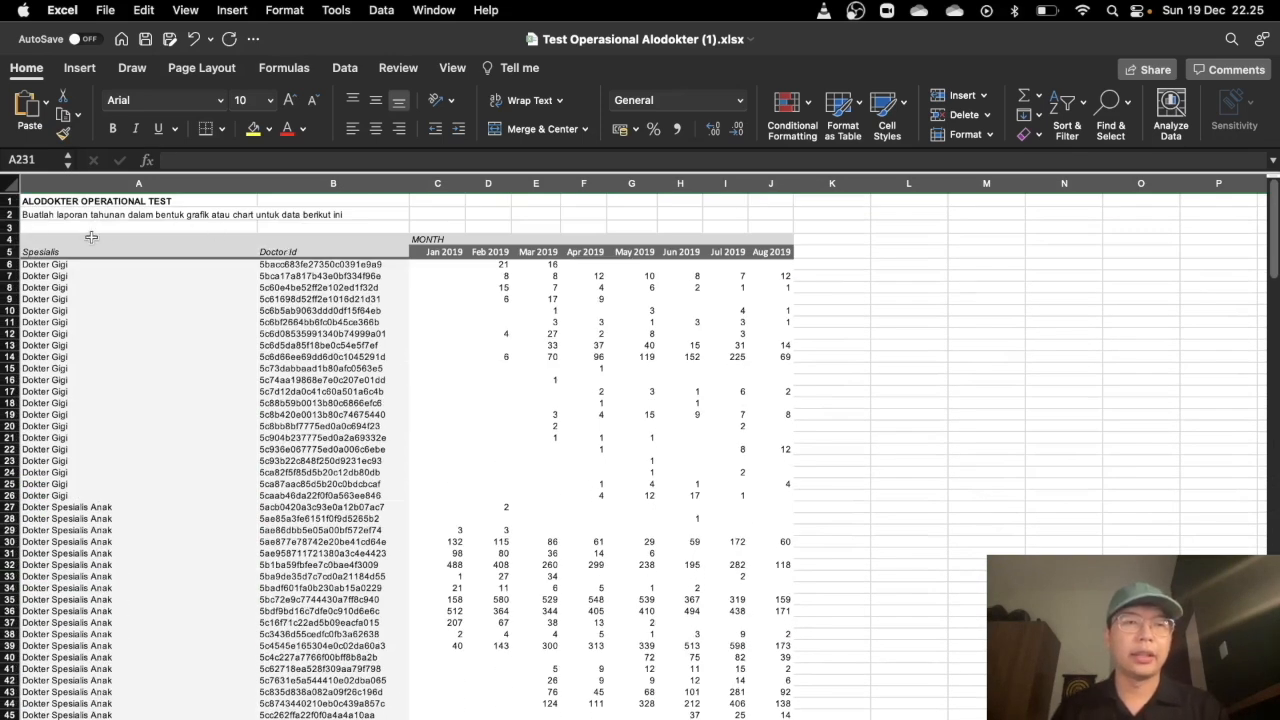
left_click(9, 240)
right_click(9, 240)
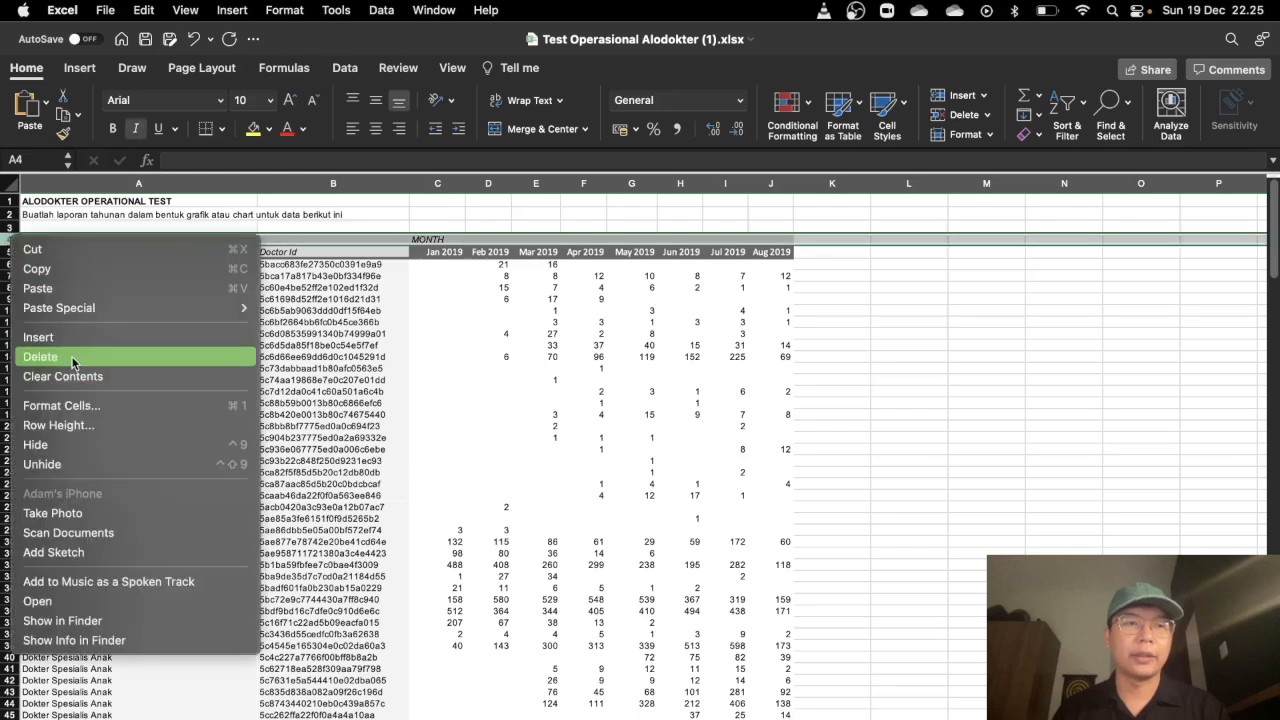
left_click(76, 358)
left_click(692, 388)
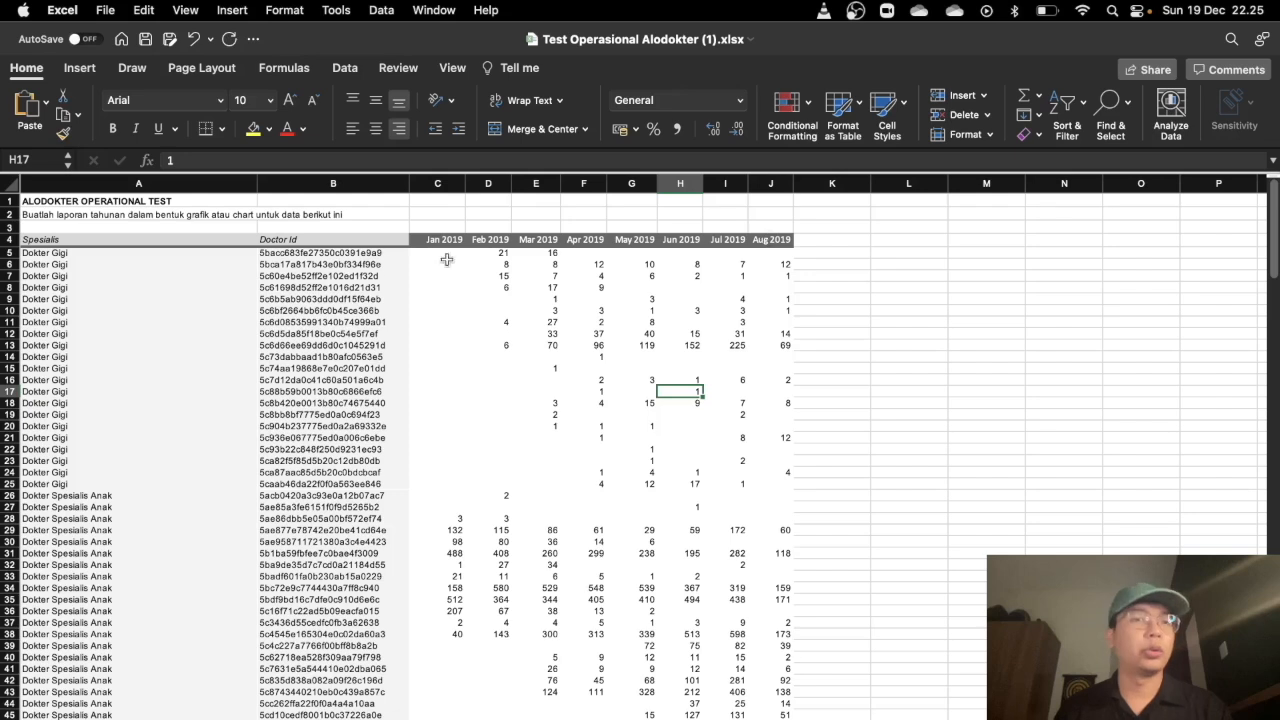
- Copy all specialty and doctor ID entries in columns A and B, from row 5 to row 229
left_click(129, 302)
left_click(45, 238)
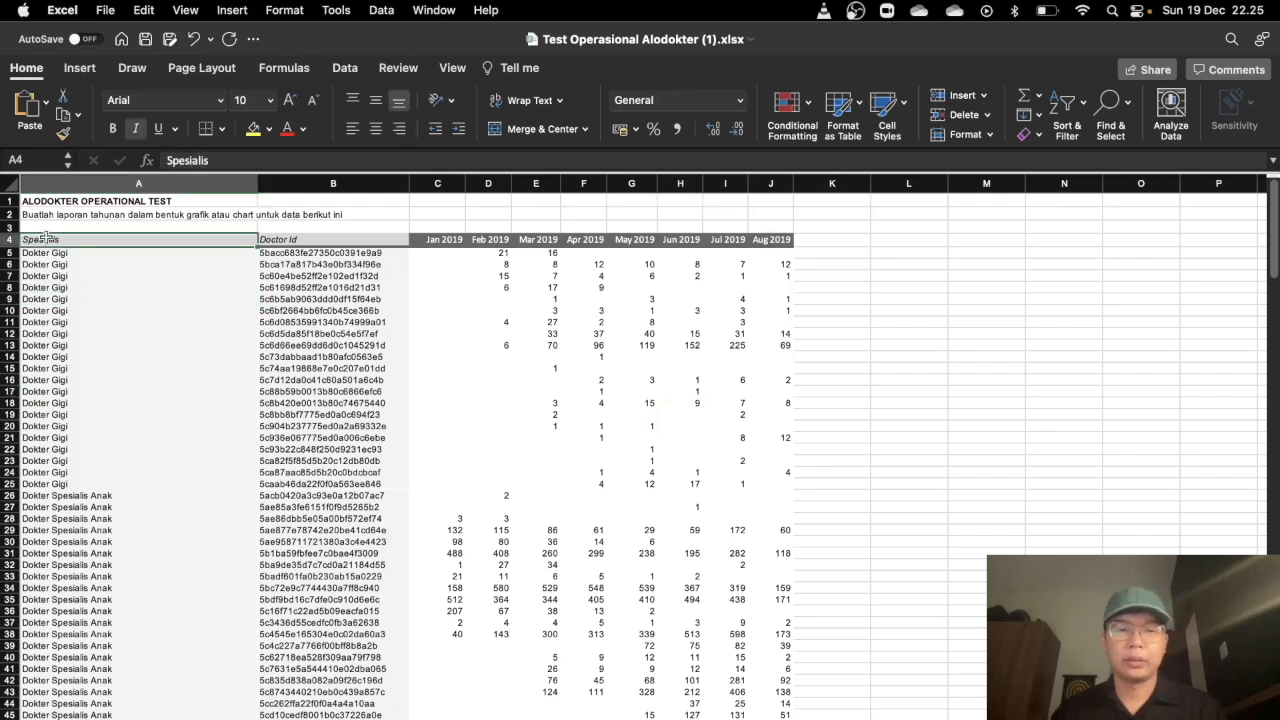
key("Down")
key("shift+Right")
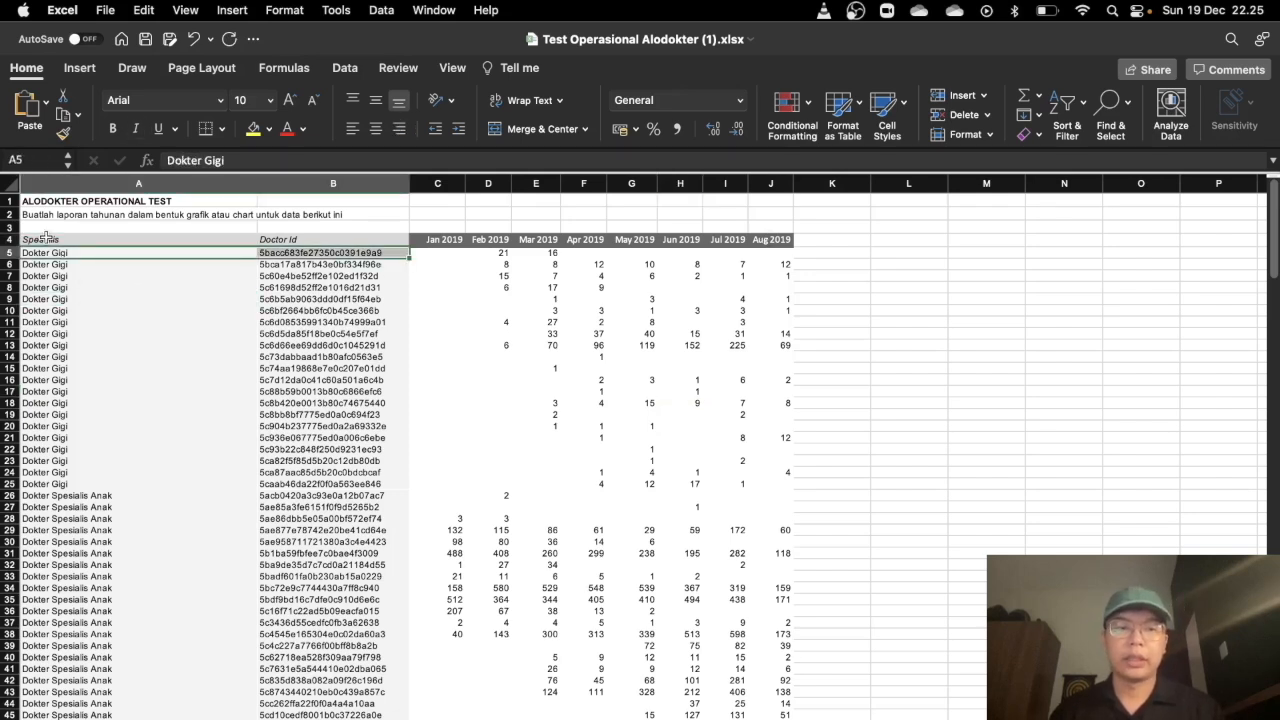
key("super+shift+Down")
key("super+c")
scroll(47, 241, "up", 20)
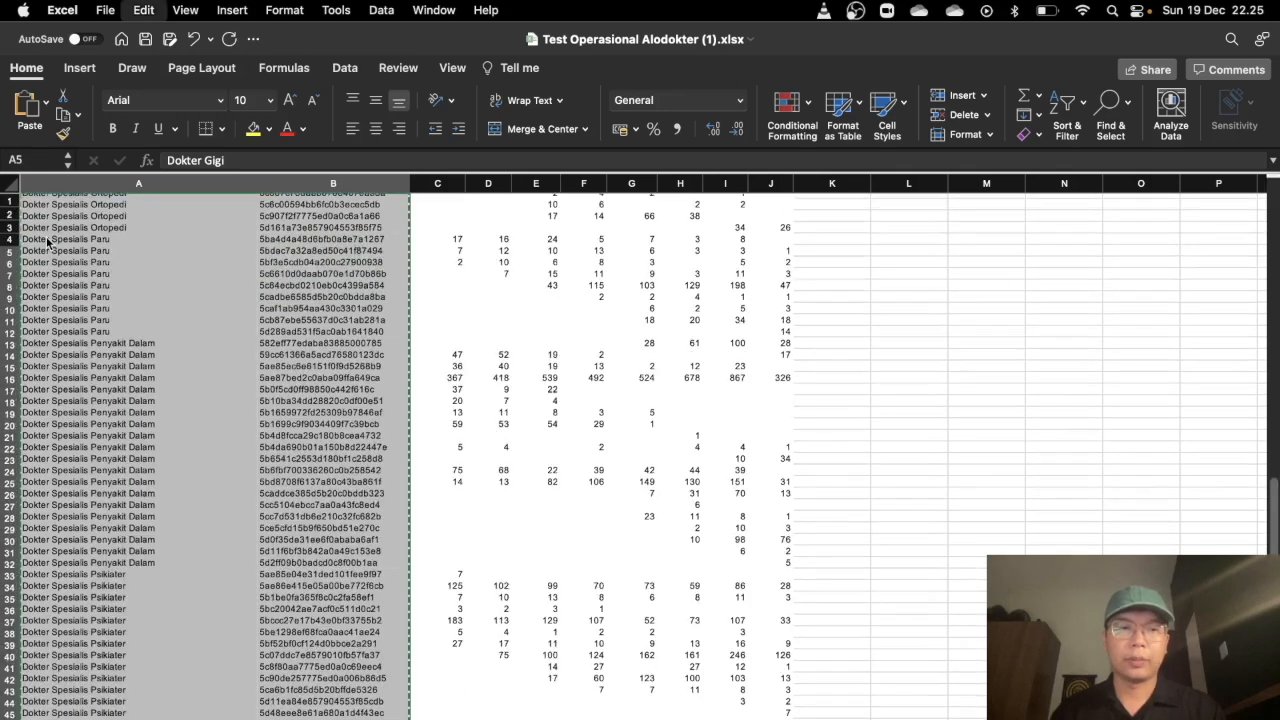
- Paste the copied specialty and doctor ID block seven times, each directly below the previous one, starting at A230
key("super+Down")
key("Down")
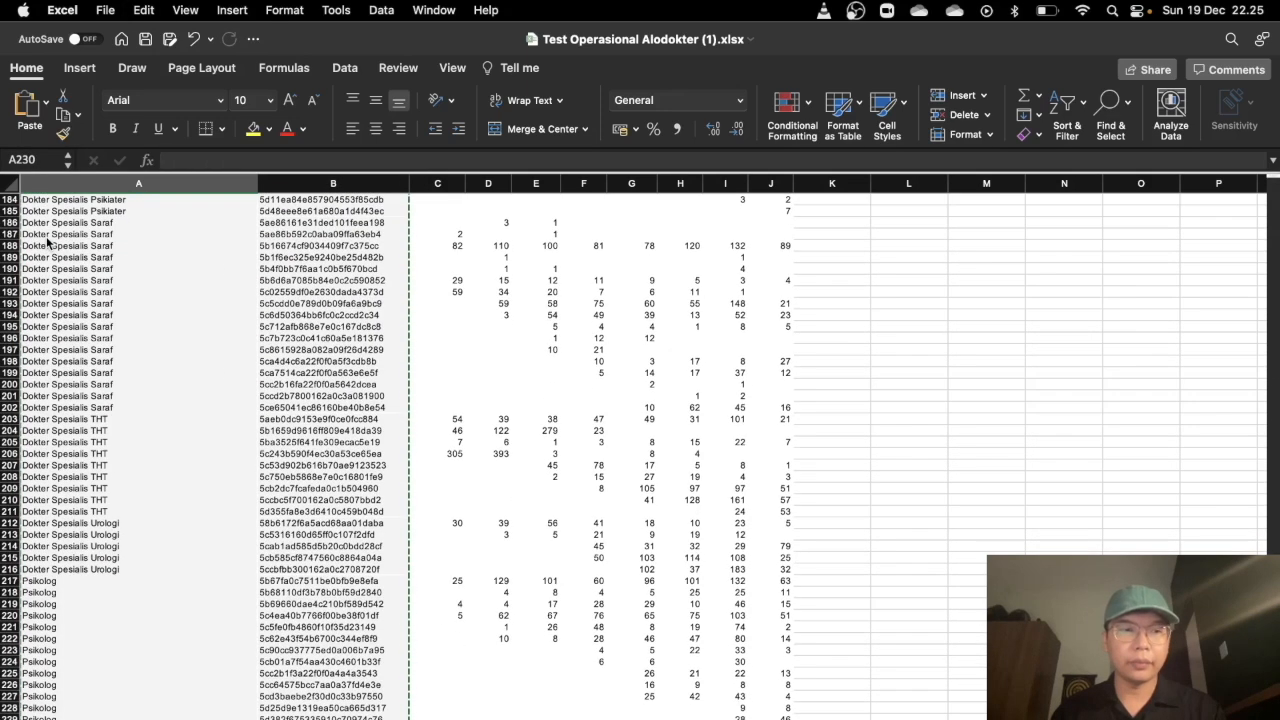
key("super+v")
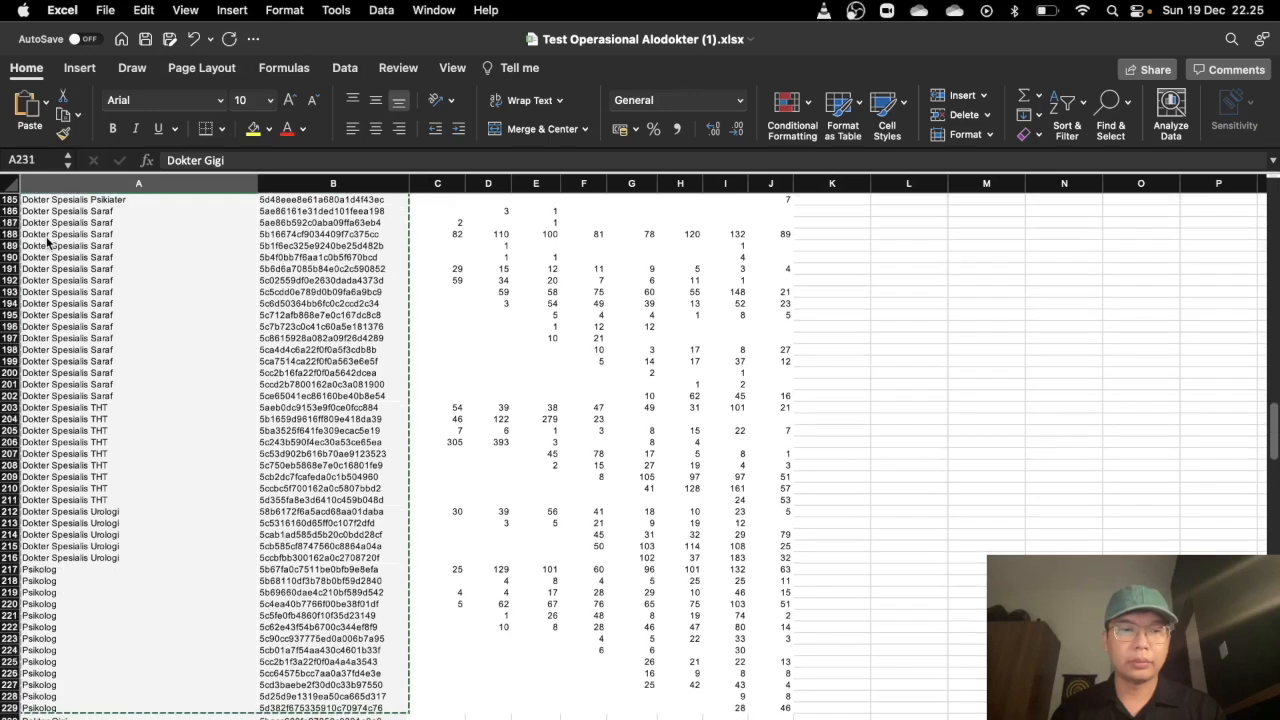
key("super+Down")
key("Down")
key("super+v")
key("super+Down")
key("Down")
key("super+v")
key("super+Down")
key("Down")
key("super+v")
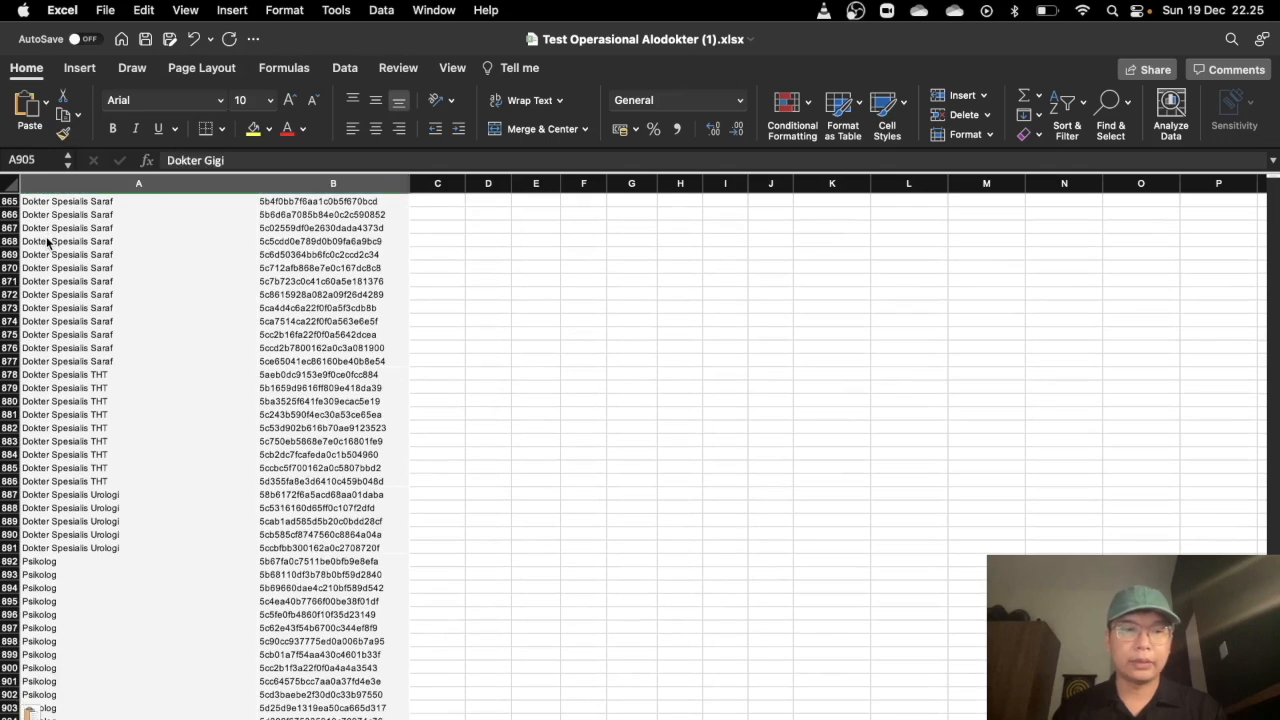
key("super+Down")
key("Down")
key("super+v")
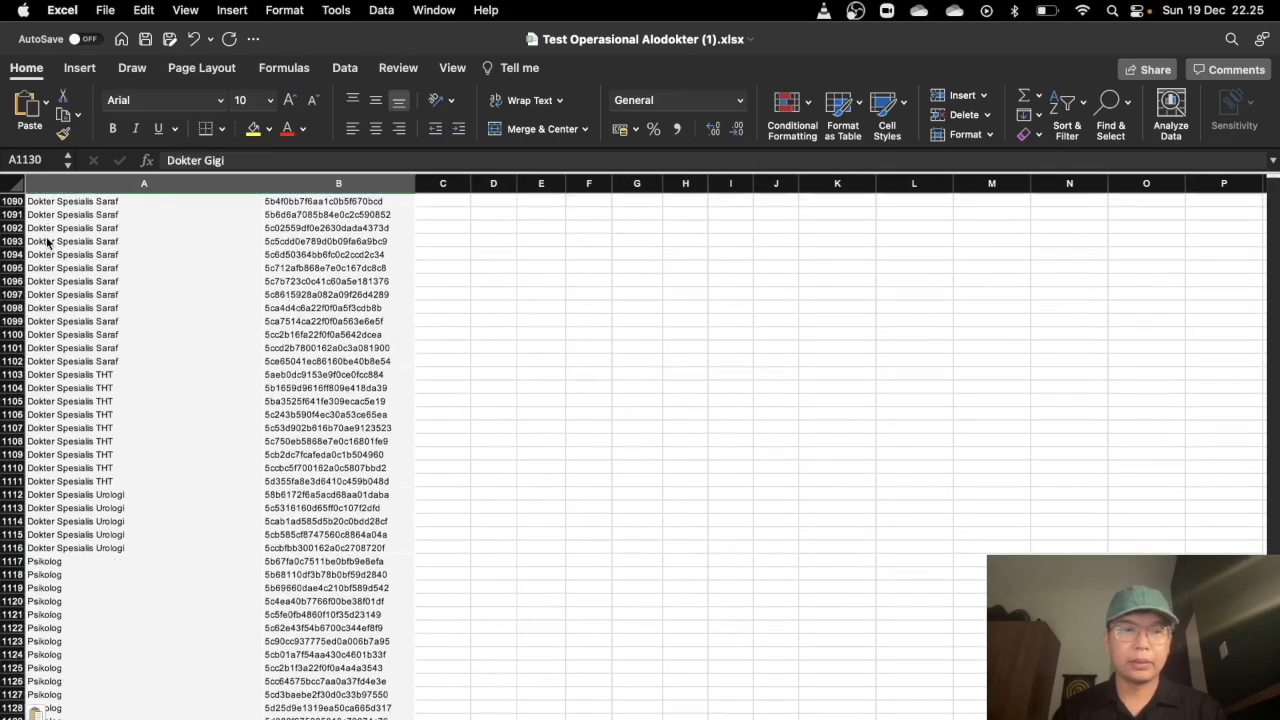
key("super+Down")
key("Down")
key("super+v")
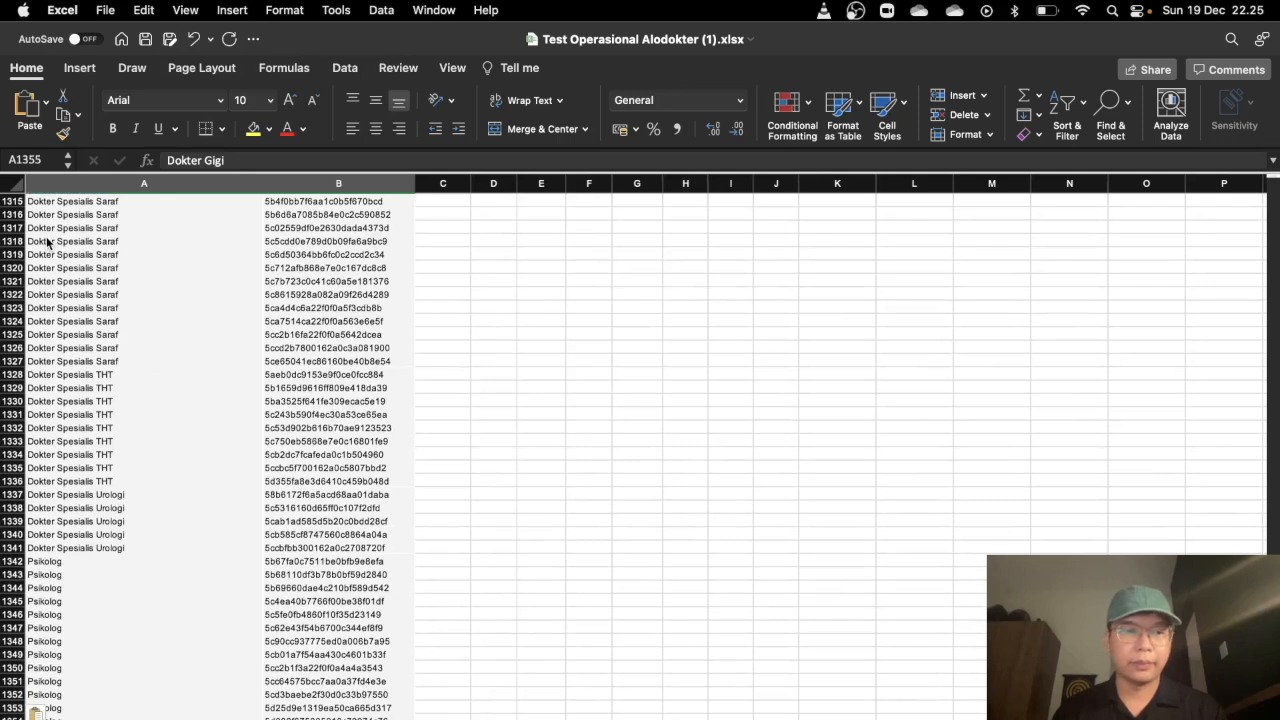
key("super+Down")
key("Down")
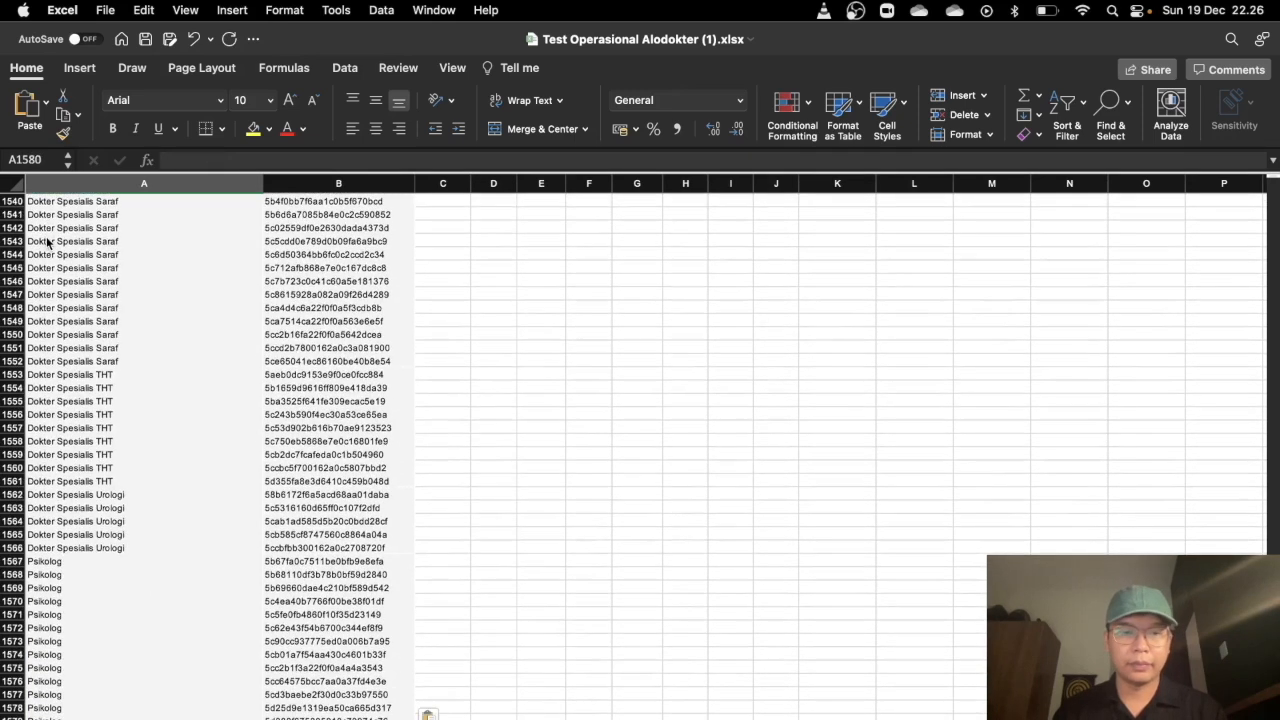
key("super+v")
- Insert an empty column between the Jan 2019 and Feb 2019 columns
key("super+Up")
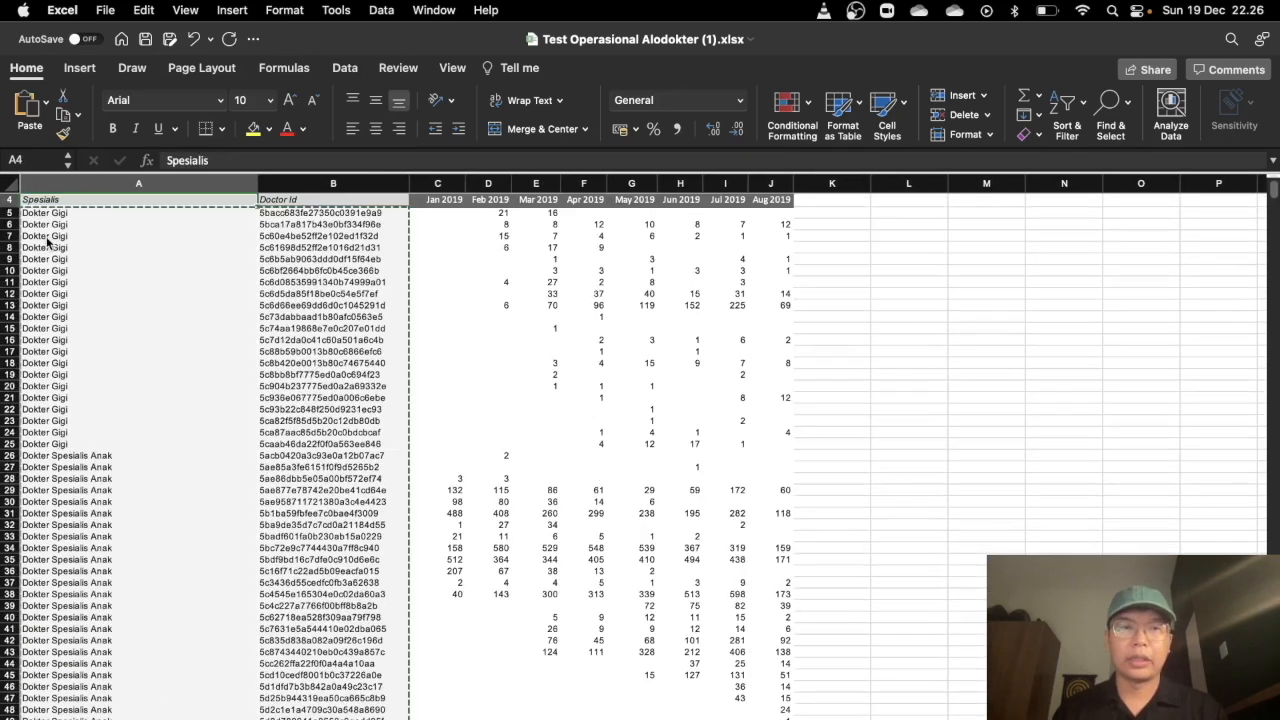
key("Right")
key("Right")
key("Down")
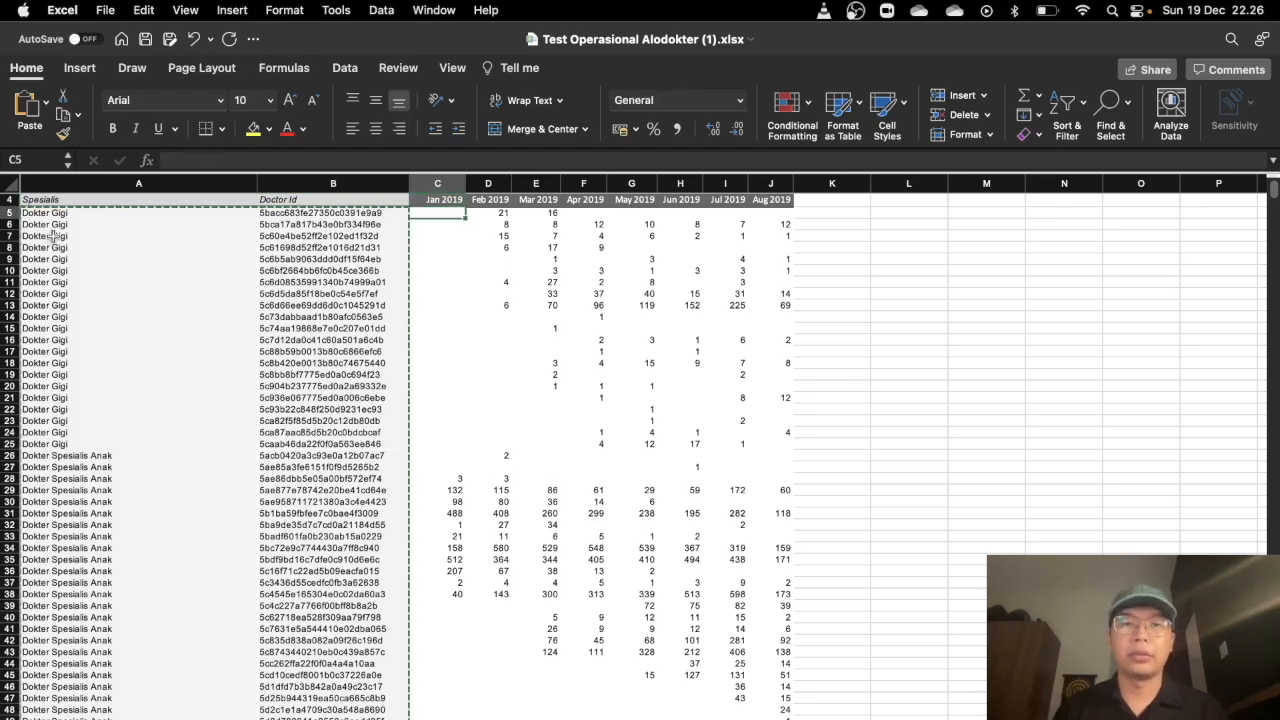
left_click(500, 214)
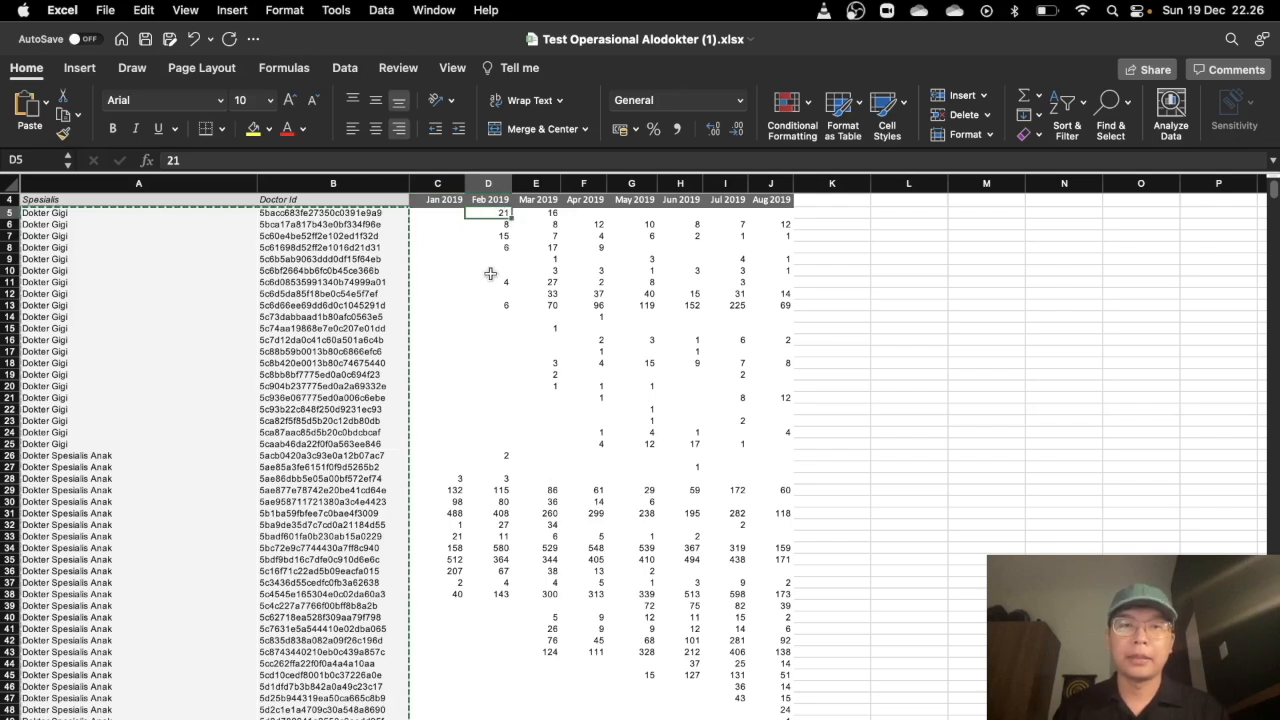
left_click(488, 184)
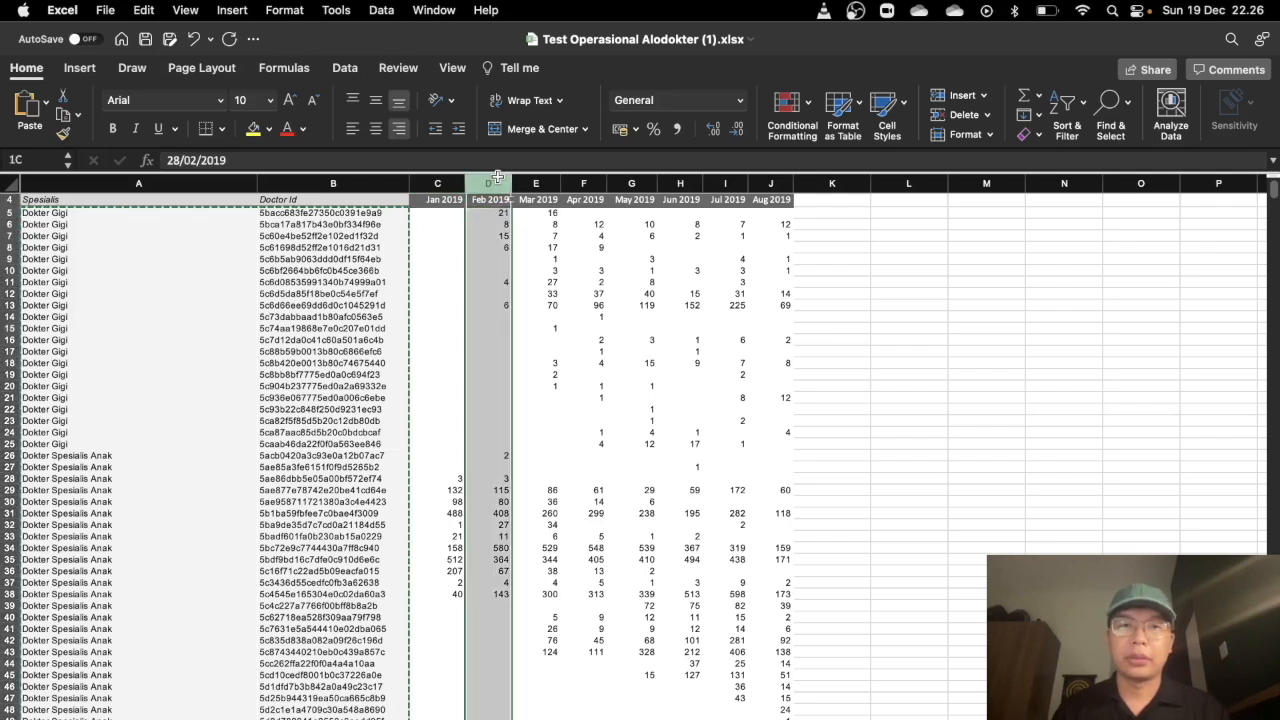
right_click(500, 182)
left_click(595, 274)
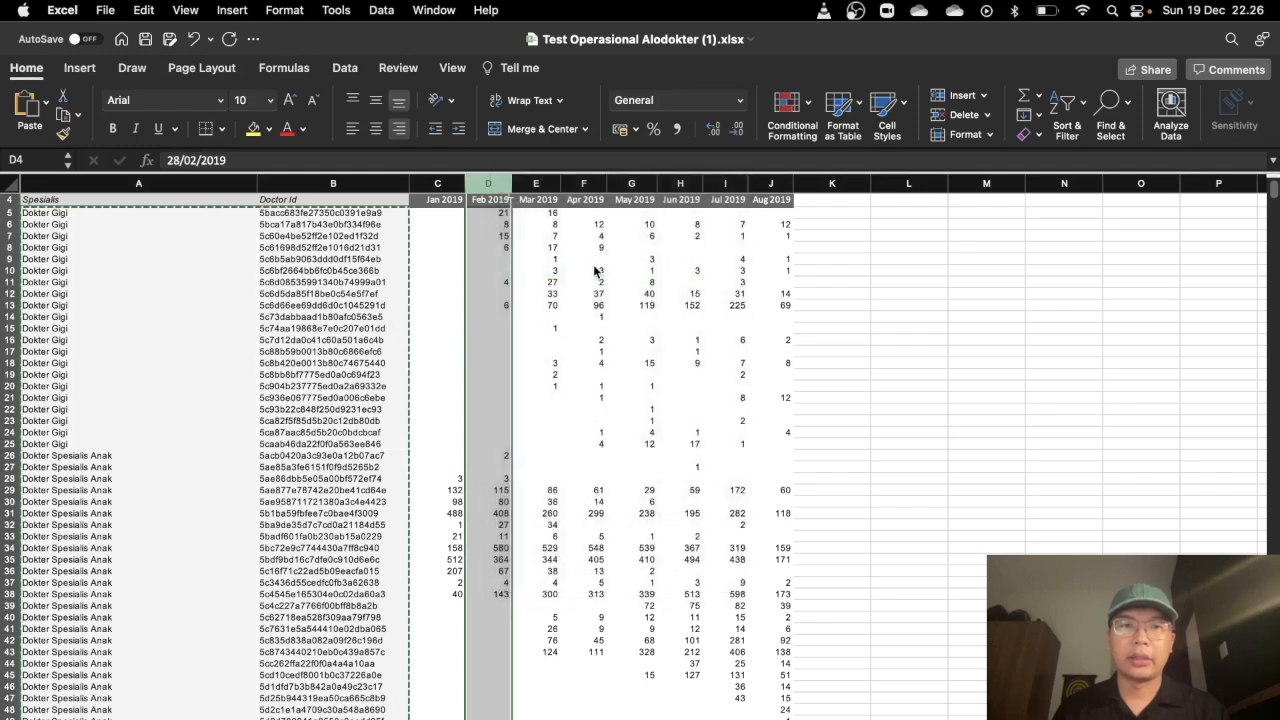
left_click(493, 258)
- Enter "Jan 2019" in D5, the first data row of the empty column
left_click(479, 216)
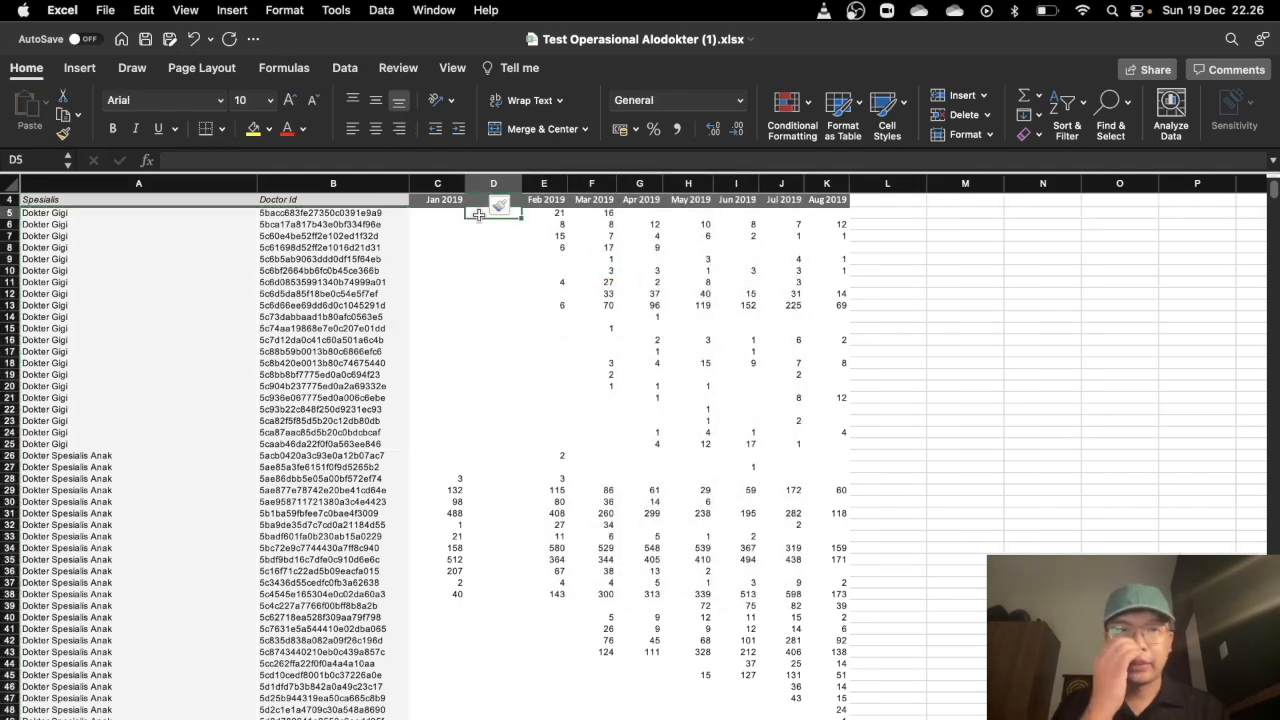
type("Jan 2019")
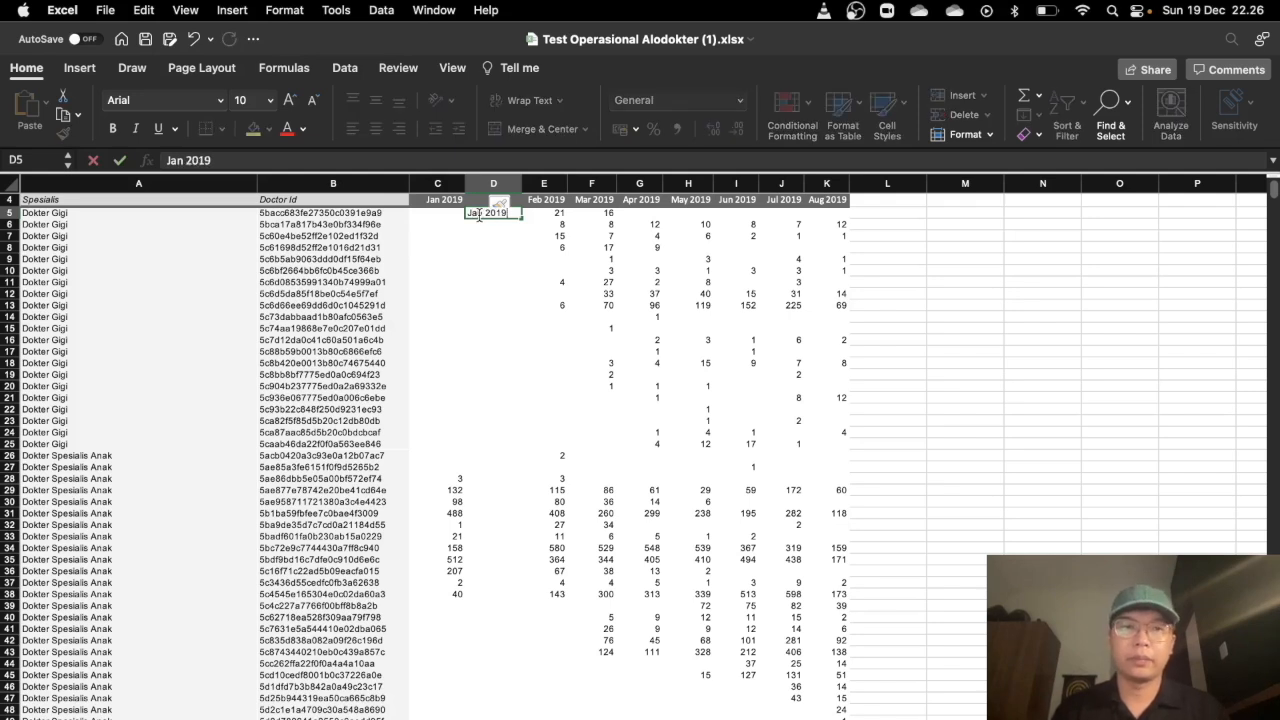
left_click(502, 288)
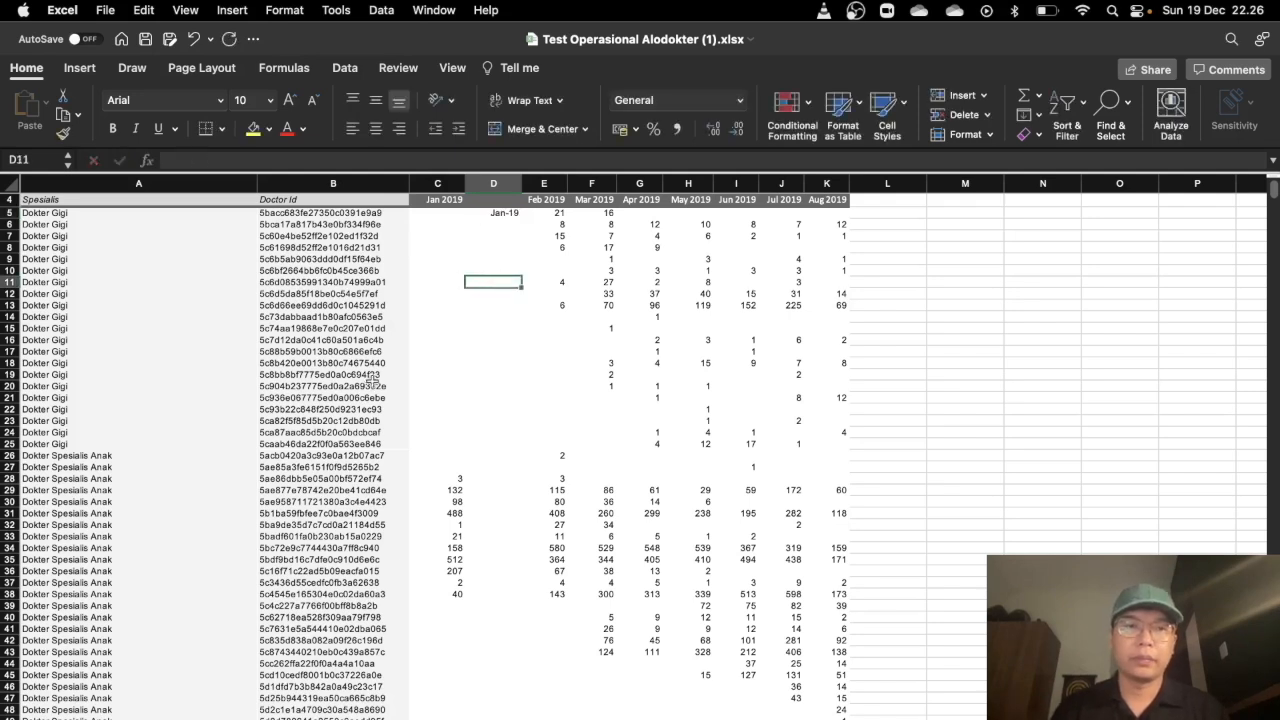
left_click(517, 215)
- Look through the data rows for leftover specialty subtotal rows
scroll(526, 361, "down", 20)
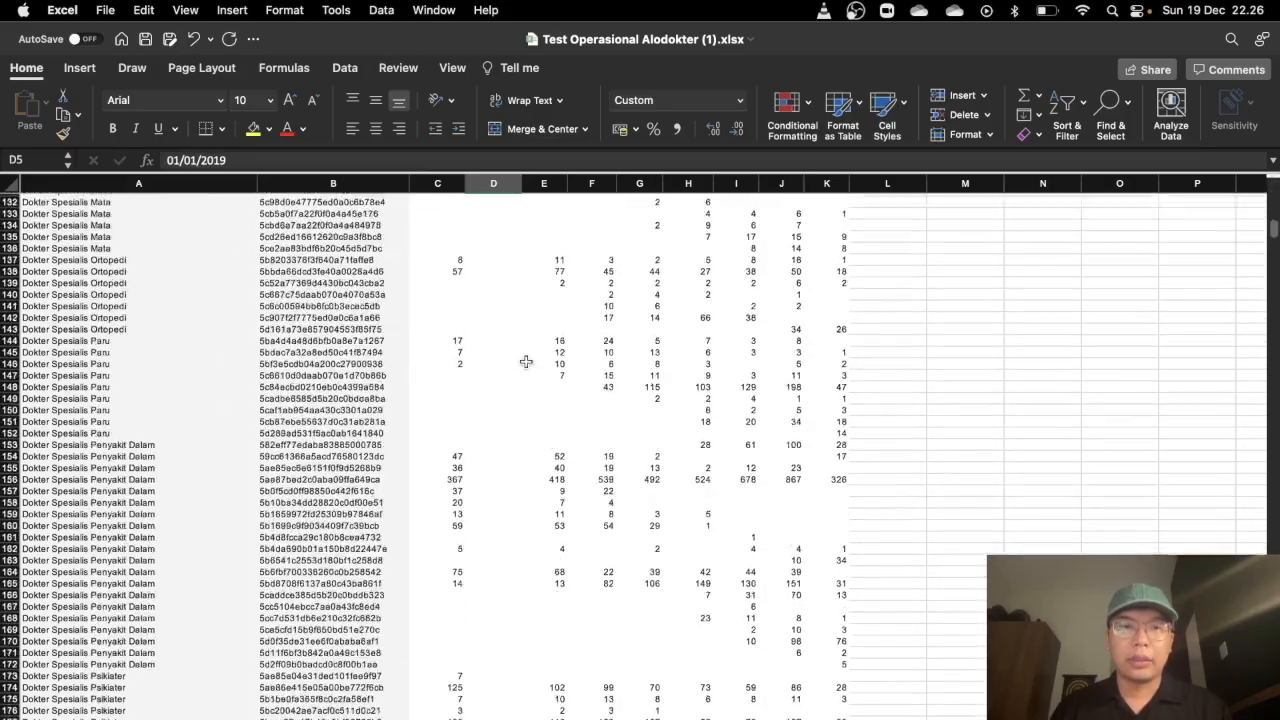
scroll(526, 361, "up", 9)
scroll(526, 361, "down", 20)
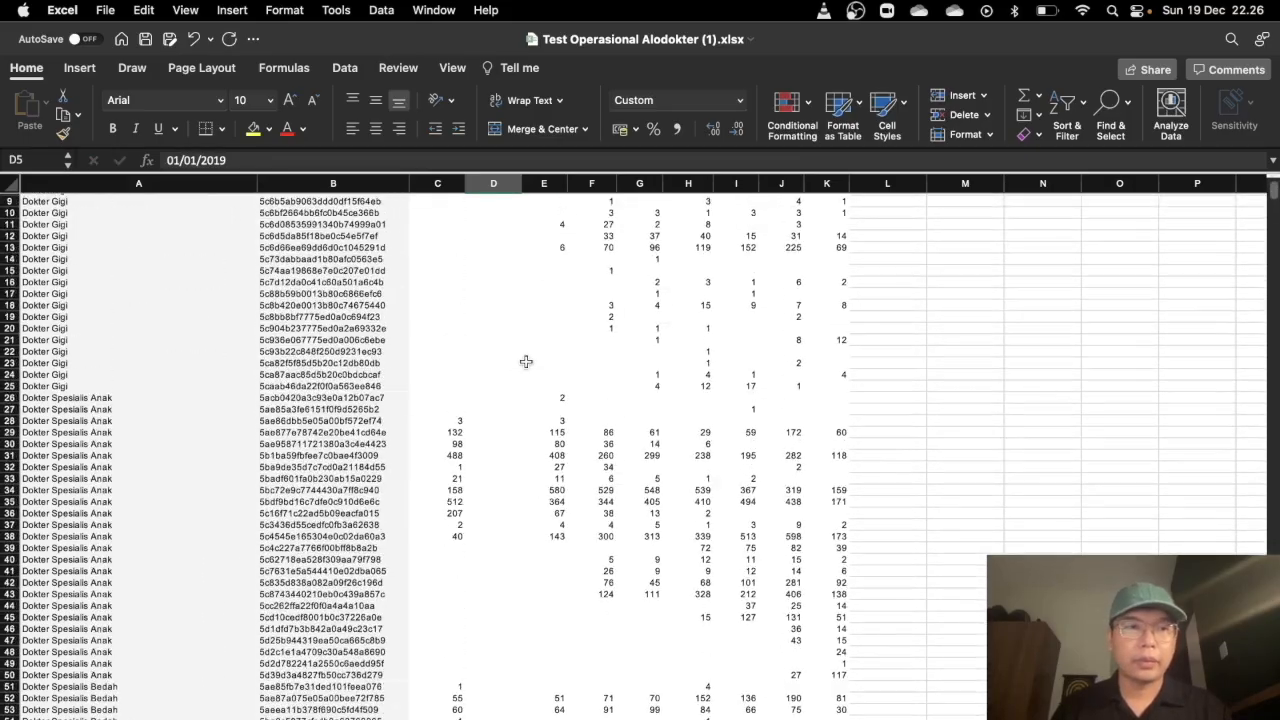
scroll(526, 361, "down", 10)
scroll(526, 361, "up", 20)
scroll(526, 361, "up", 7)
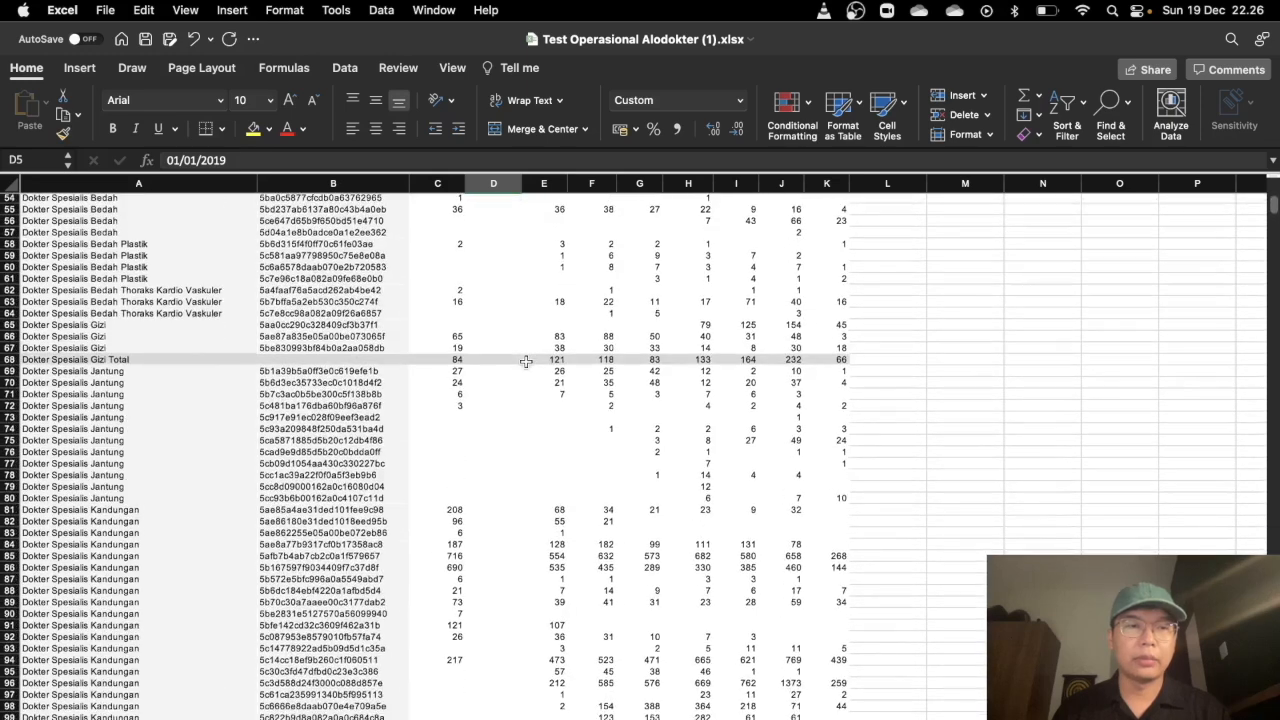
left_click(10, 359)
scroll(177, 350, "up", 18)
left_click(180, 310)
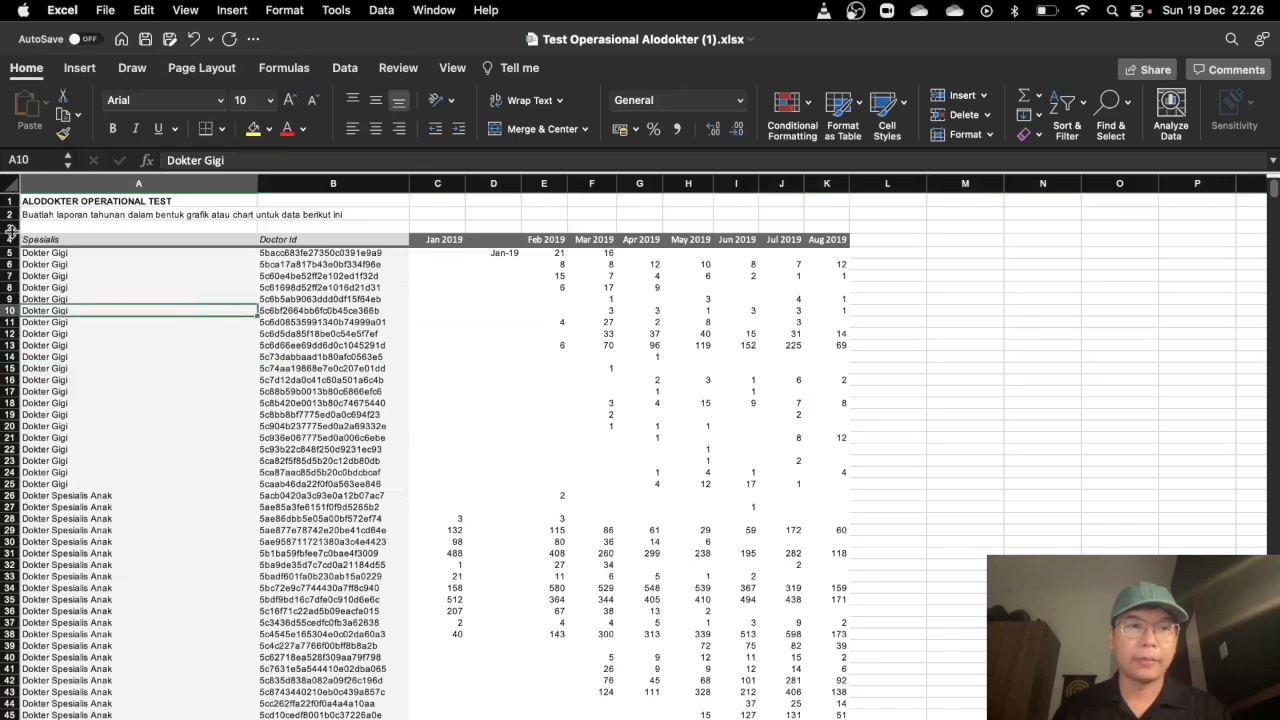
- Delete rows 1 to 3 containing the sheet title and instruction text above the column headers
left_click_drag(9, 224, 9, 200)
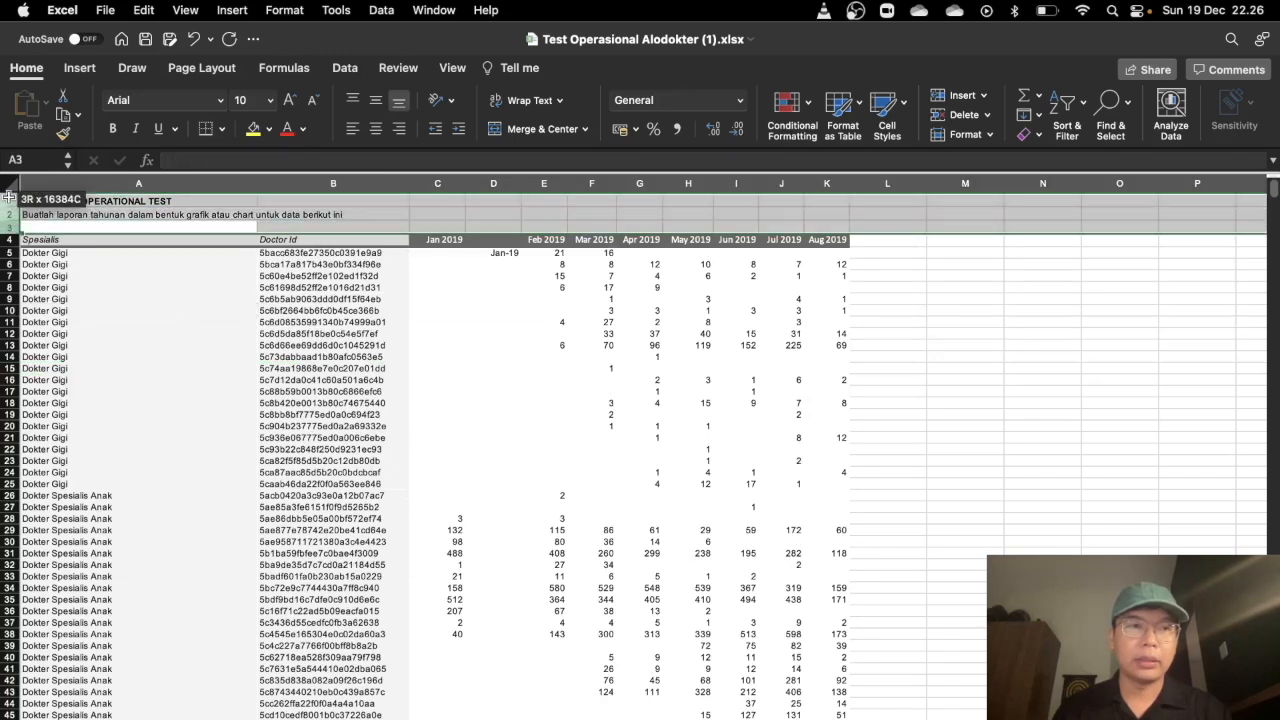
right_click(10, 200)
left_click(85, 309)
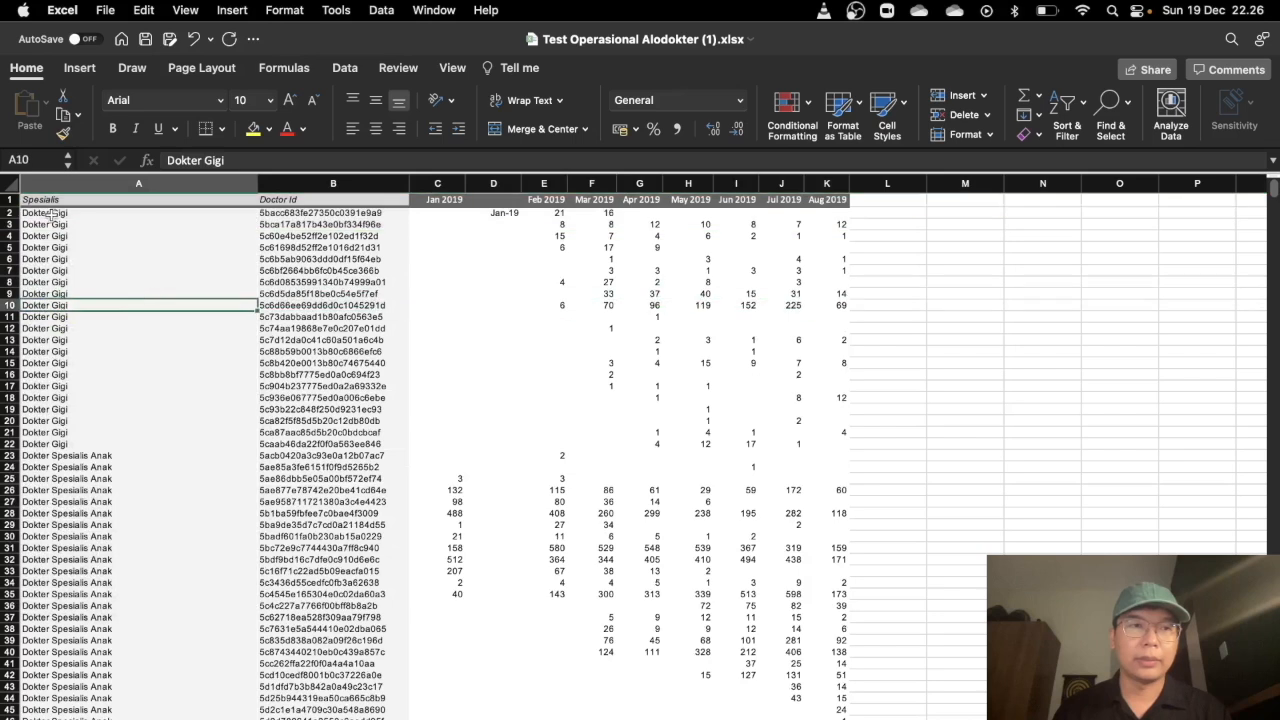
- Add filters to the header row and filter the Spesialis column by "total"
left_click(10, 183)
left_click(1070, 104)
left_click(1086, 206)
left_click(130, 259)
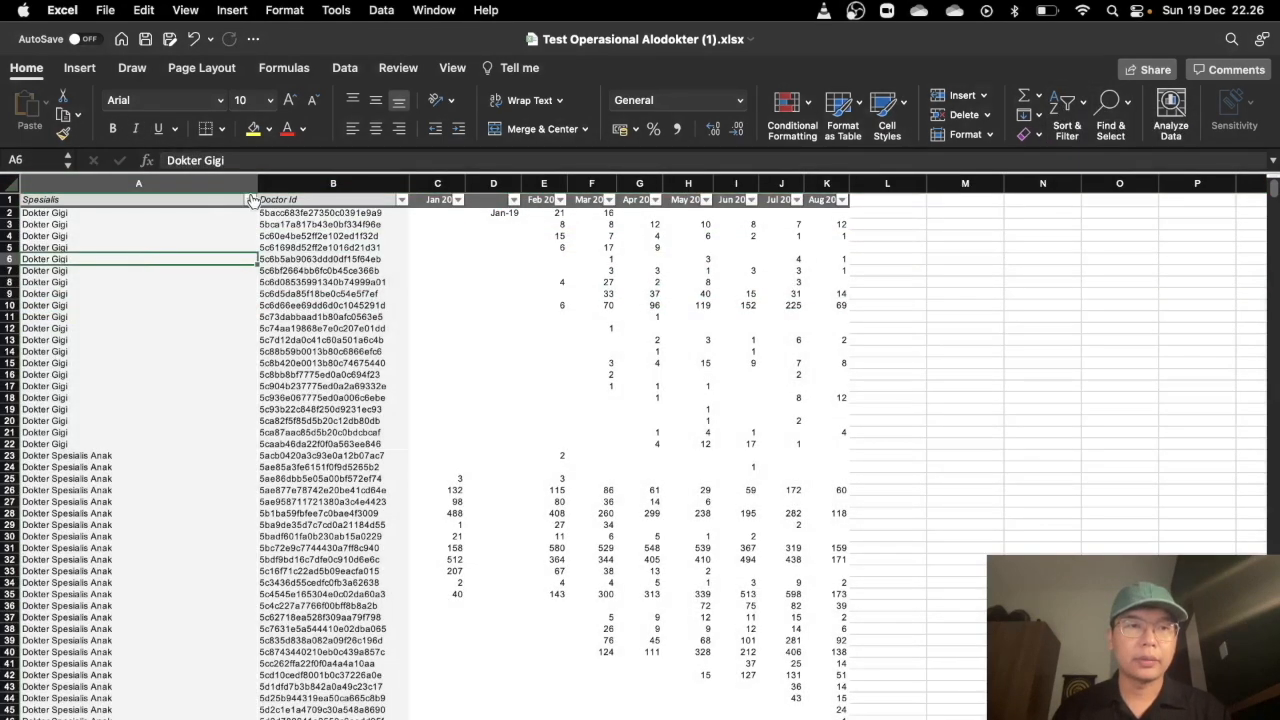
left_click(250, 200)
type("total")
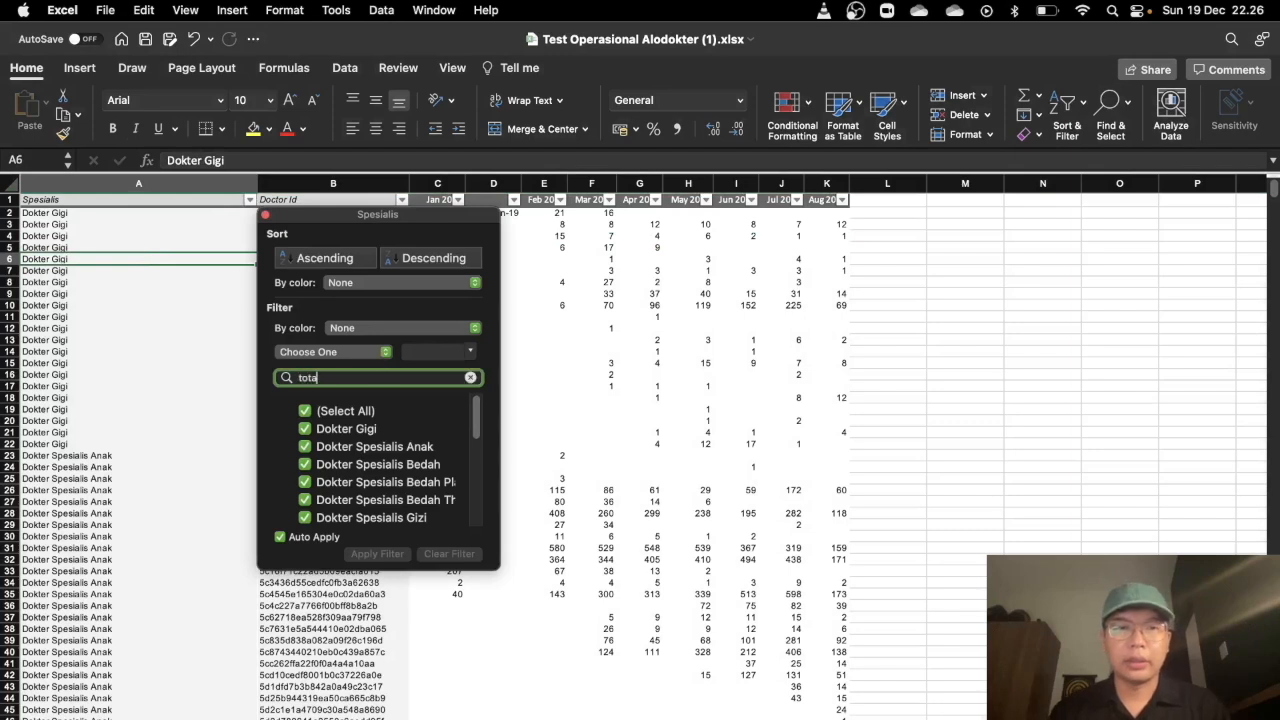
left_click(171, 494)
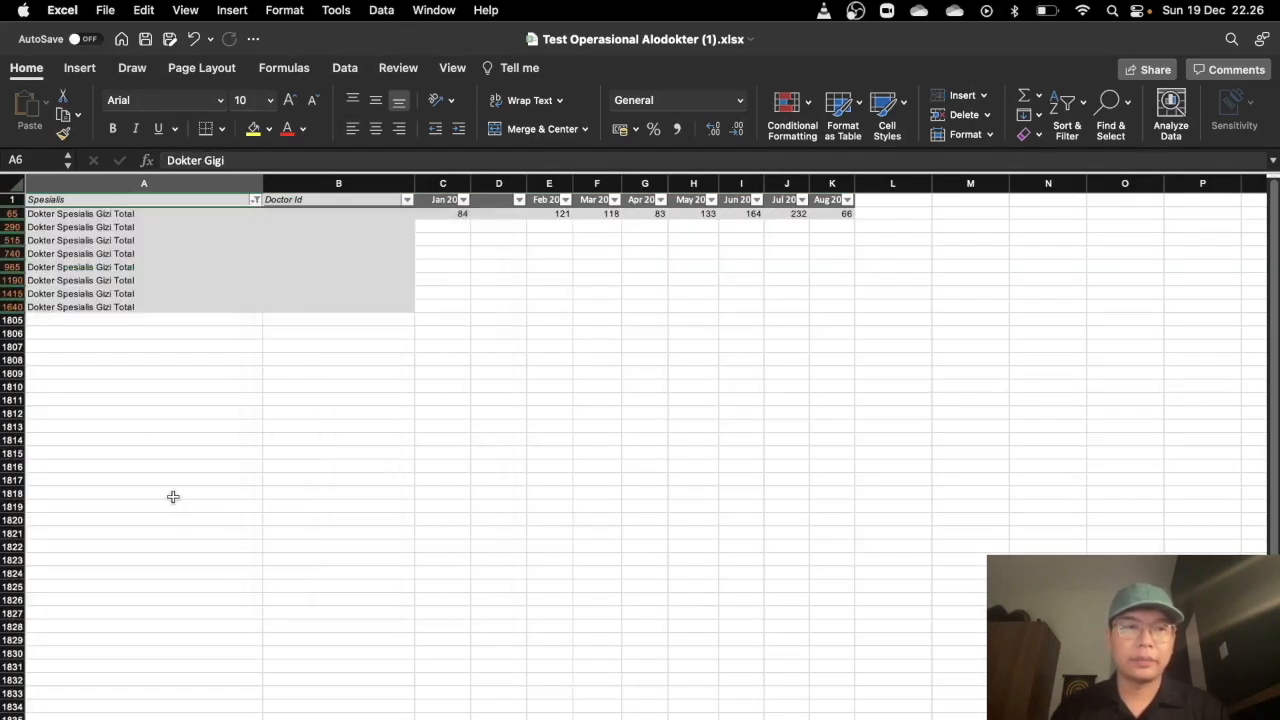
- Delete all the filtered "Dokter Spesialis Gizi Total" rows
left_click(120, 414)
left_click(13, 214)
left_click_drag(13, 214, 13, 306)
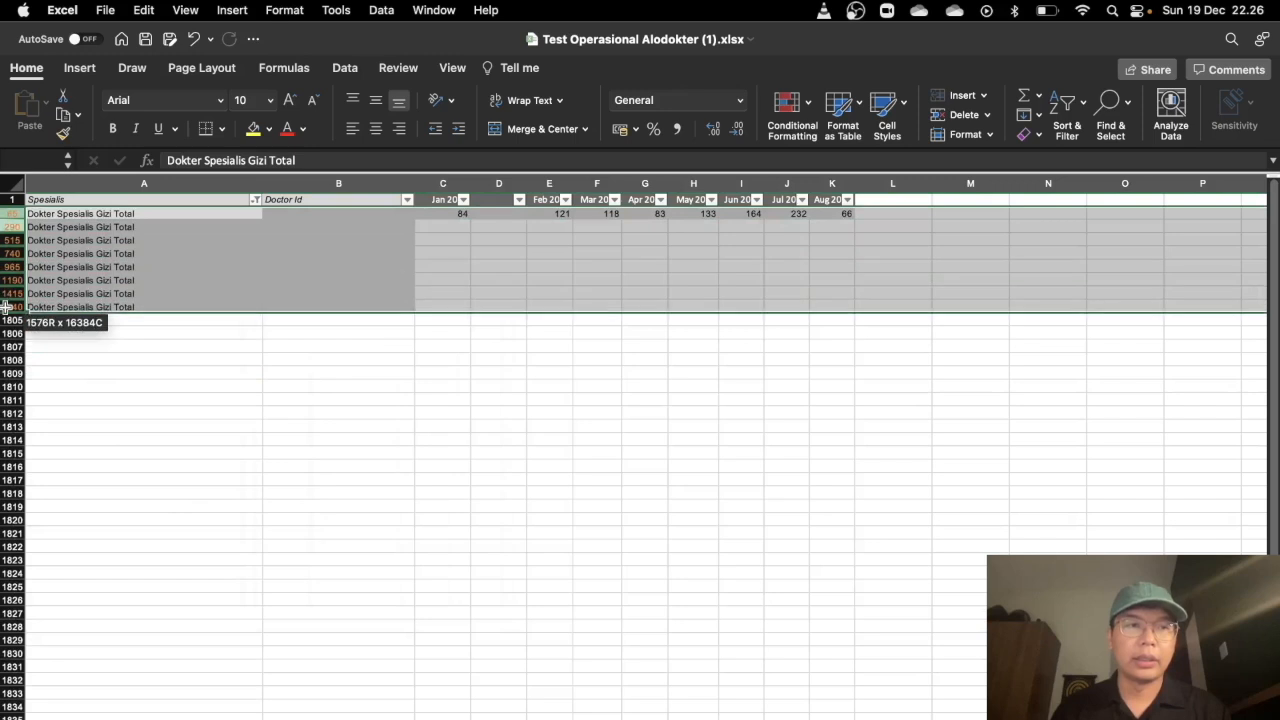
right_click(12, 298)
left_click(112, 412)
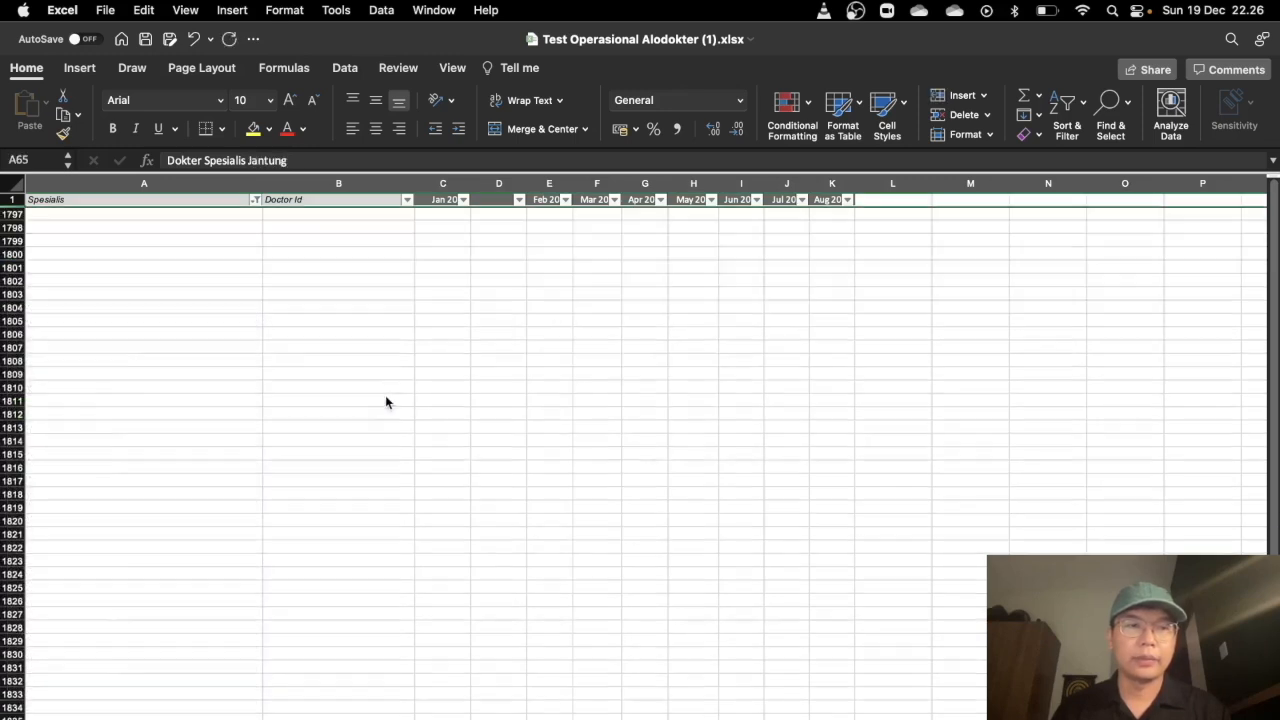
- Remove the filter from the header row to show all data rows again
left_click(370, 362)
left_click(1072, 133)
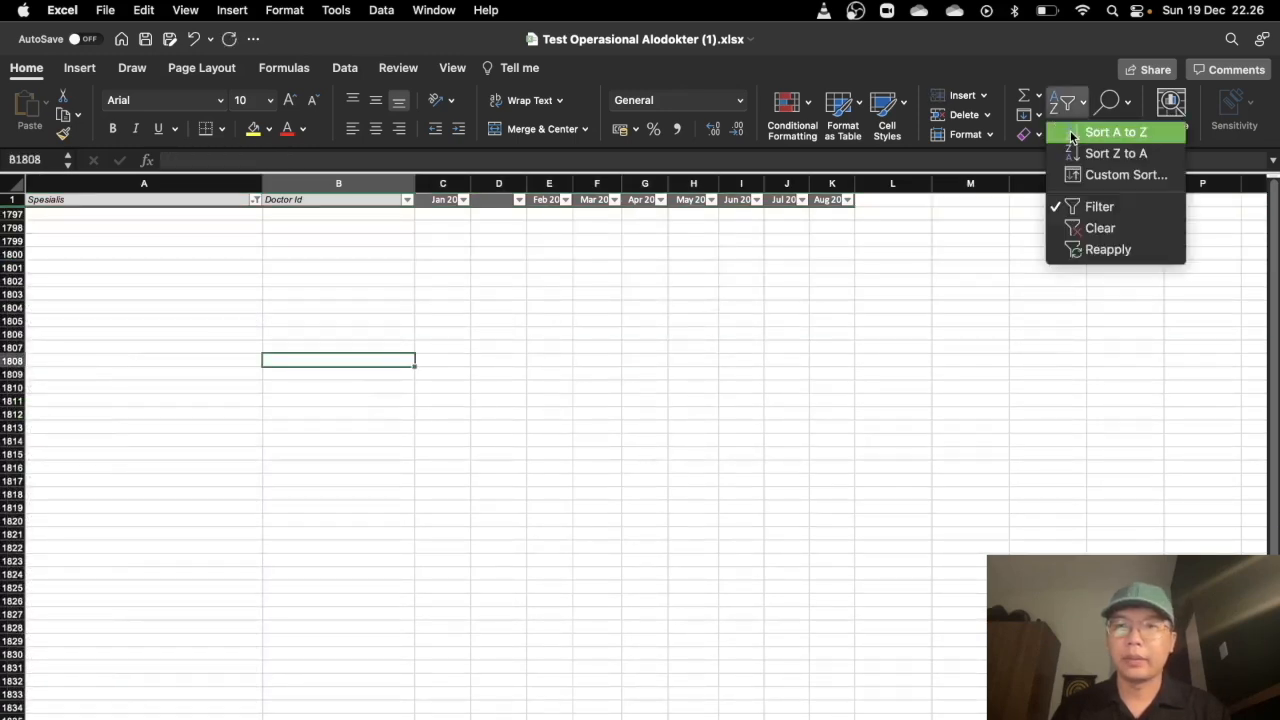
left_click(1074, 206)
left_click(137, 330)
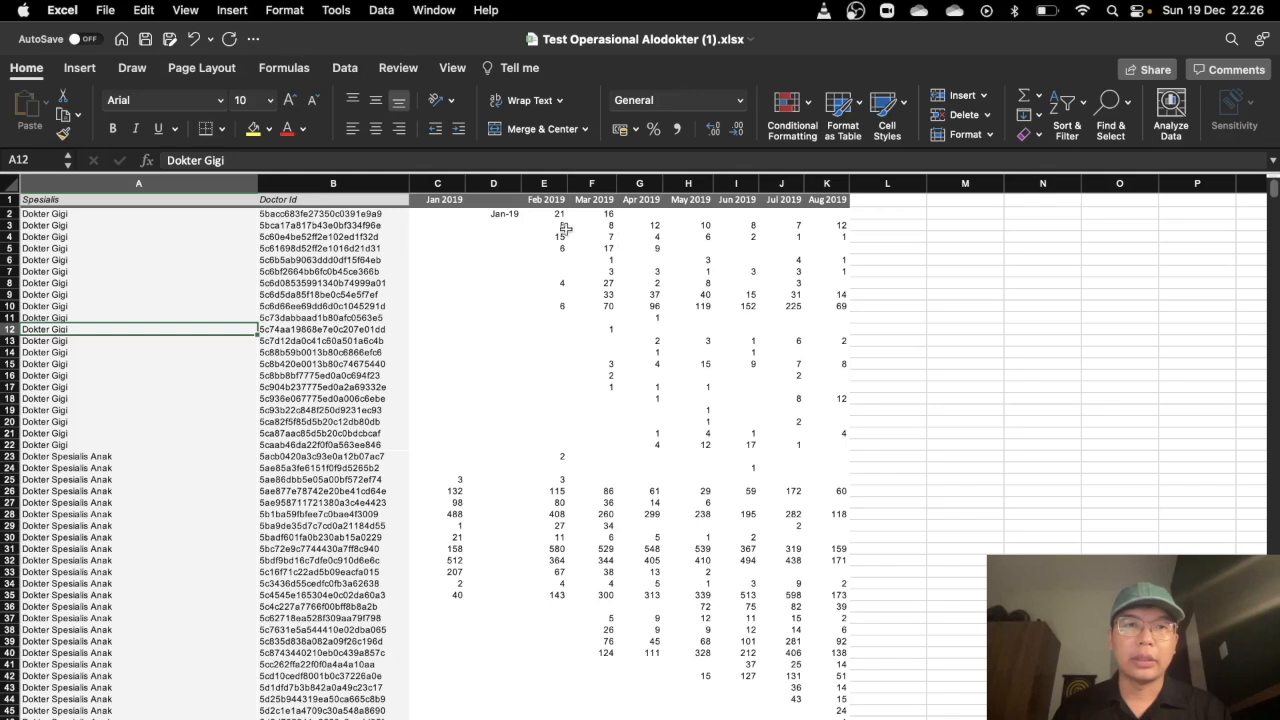
left_click(60, 215)
scroll(137, 520, "down", 10)
scroll(200, 517, "up", 10)
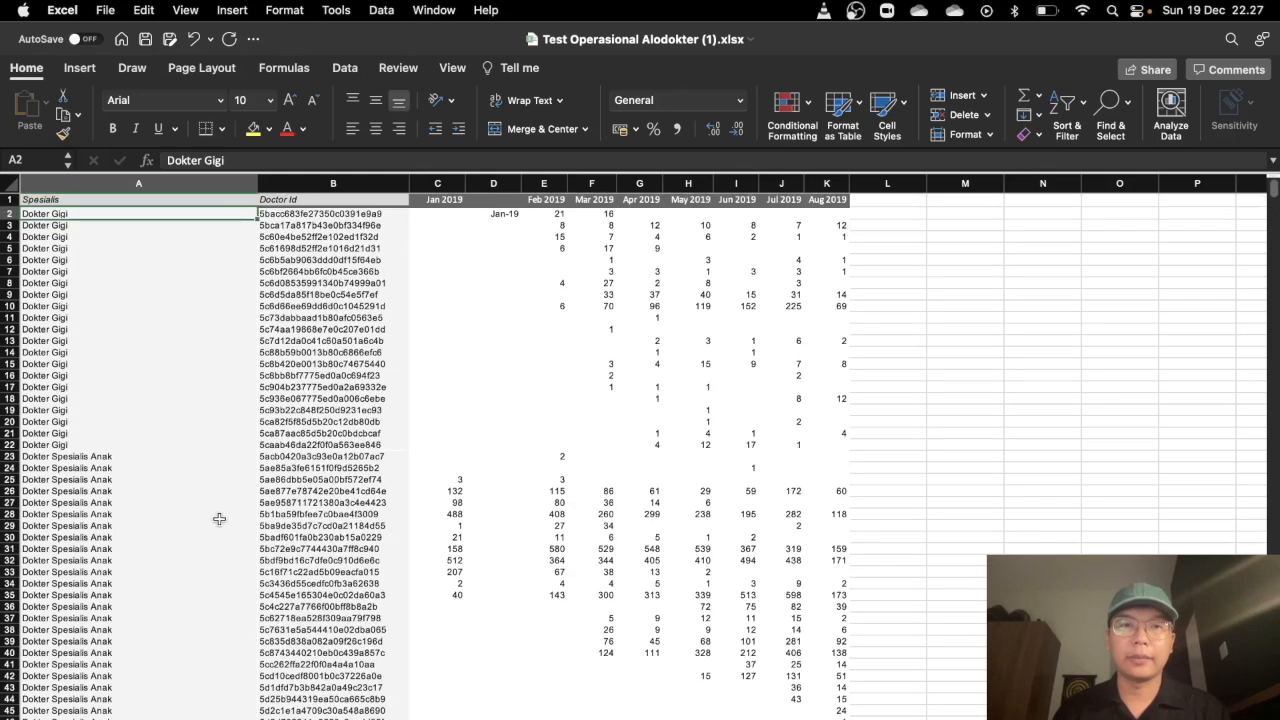
- Fill the Jan-19 date from D2 down column D to D224 alongside the first block of doctors
left_click(500, 215)
scroll(474, 600, "down", 20)
scroll(479, 602, "down", 15)
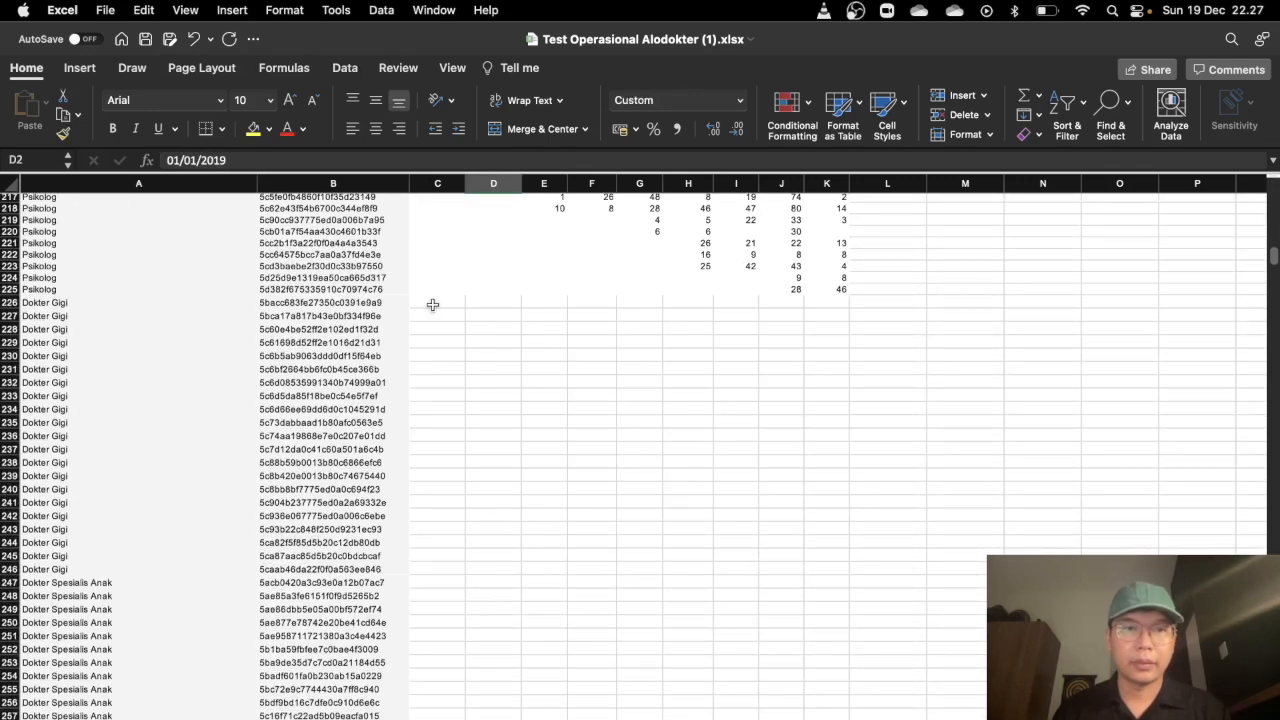
scroll(480, 297, "up", 20)
type("z")
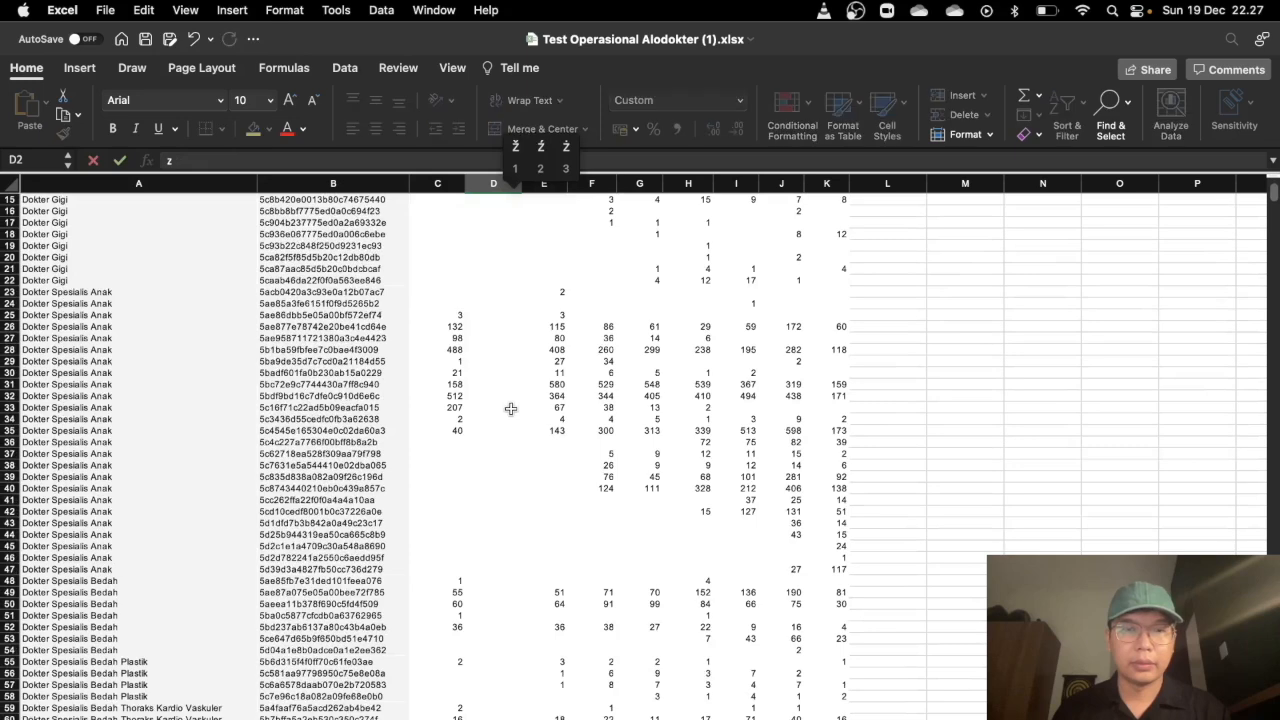
scroll(510, 408, "up", 5)
key("Escape")
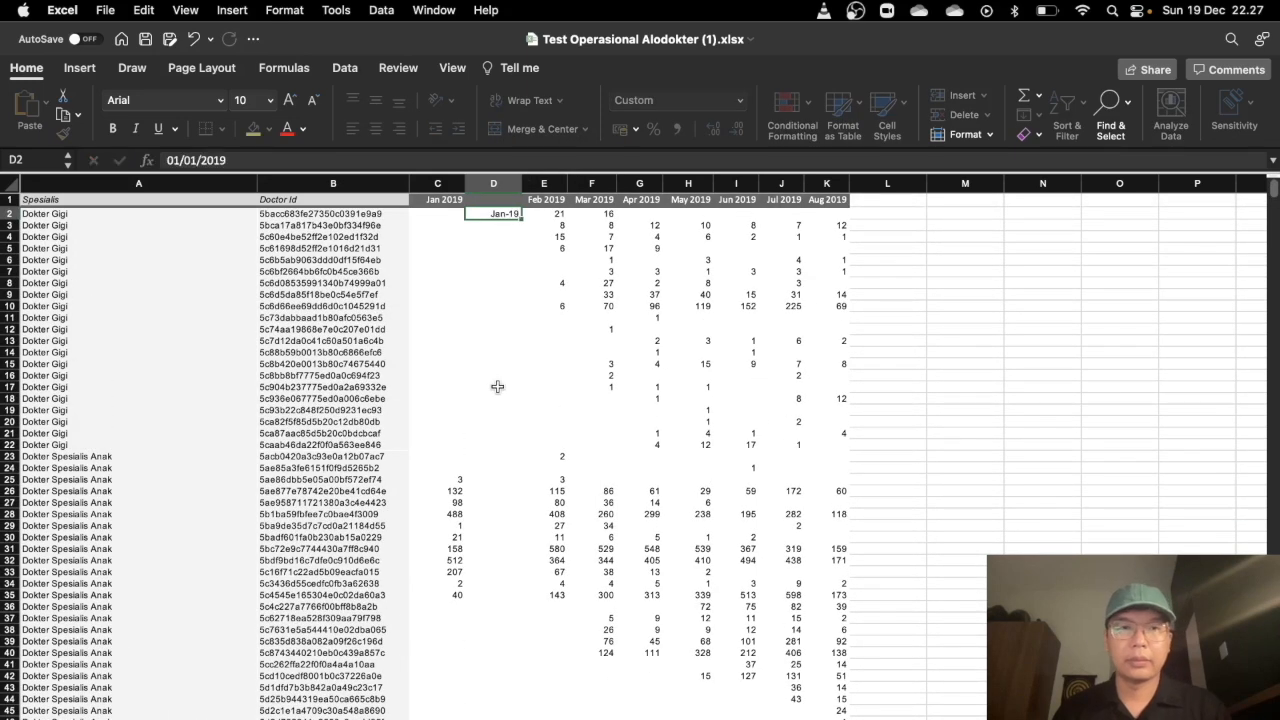
scroll(480, 484, "down", 20)
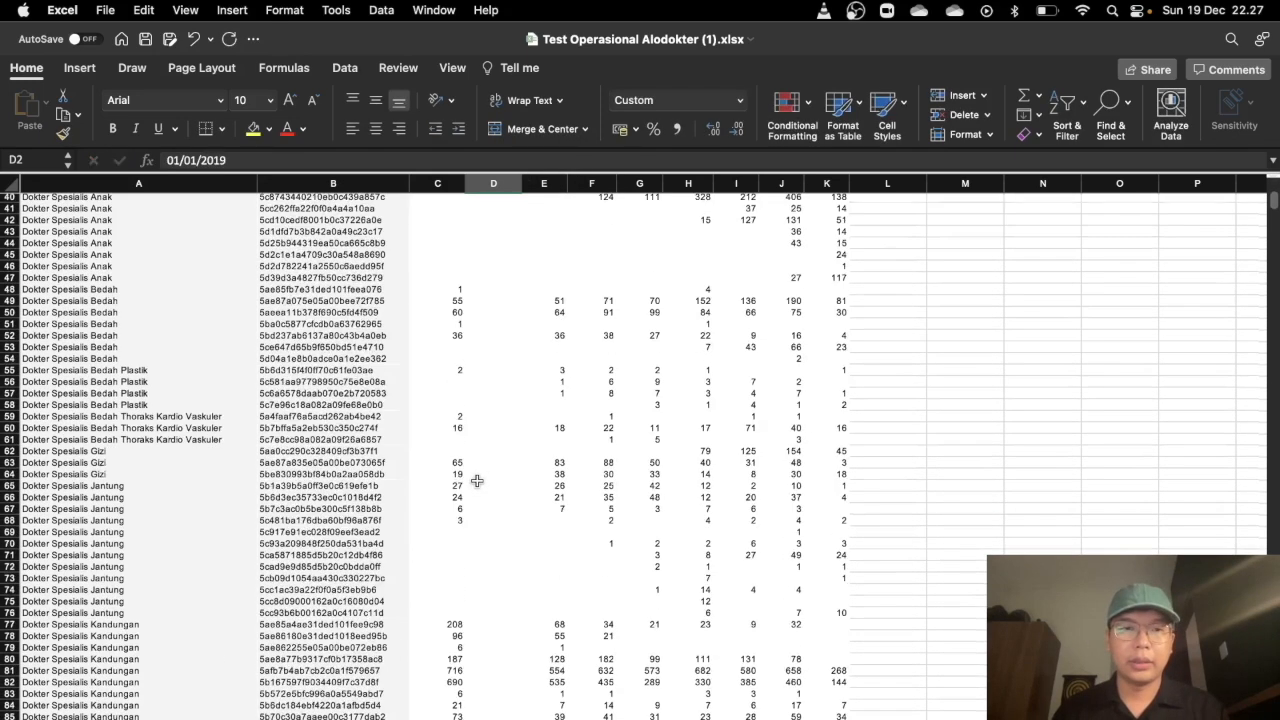
scroll(482, 482, "down", 3)
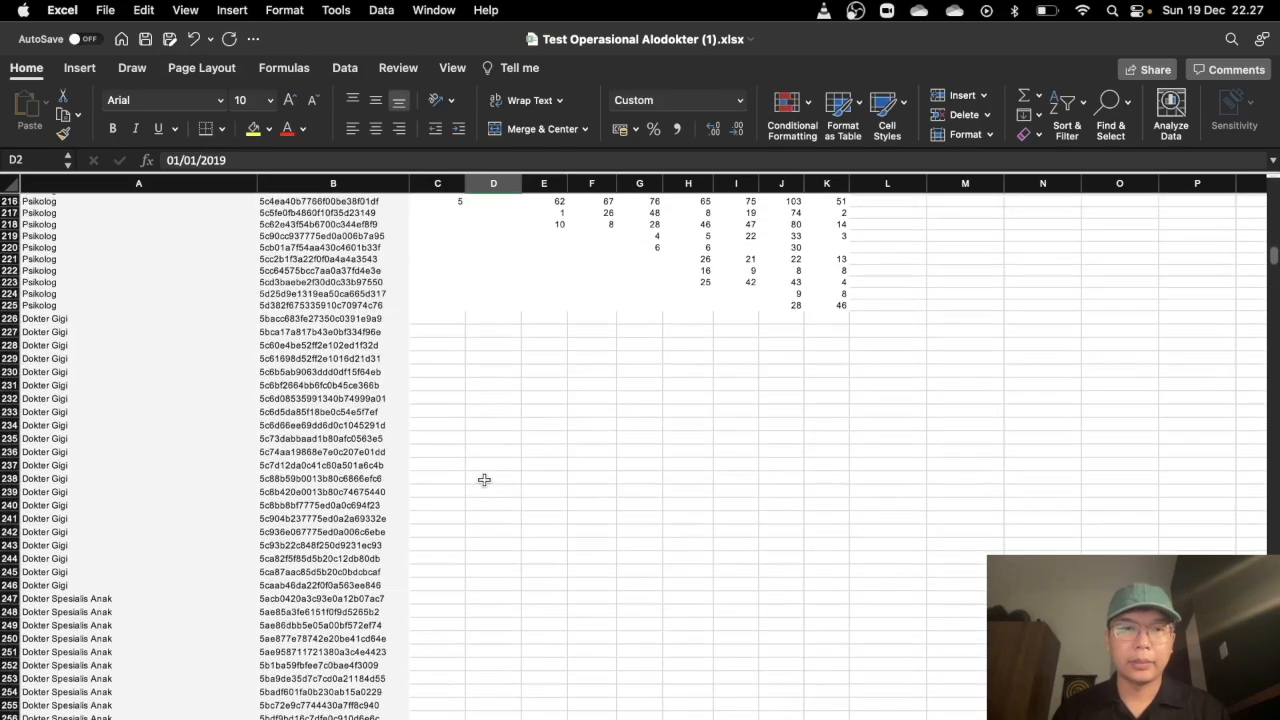
scroll(488, 478, "up", 3)
left_click(499, 397, "shift")
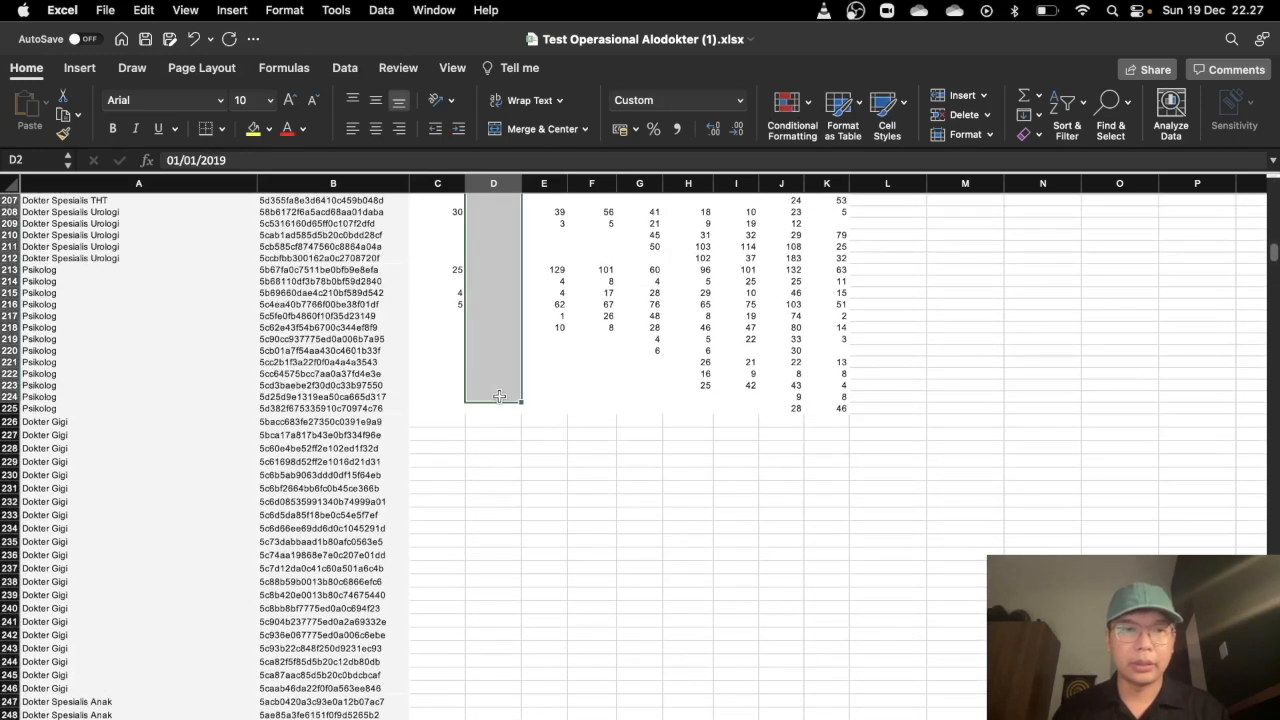
key("ctrl+d")
scroll(531, 416, "up", 9)
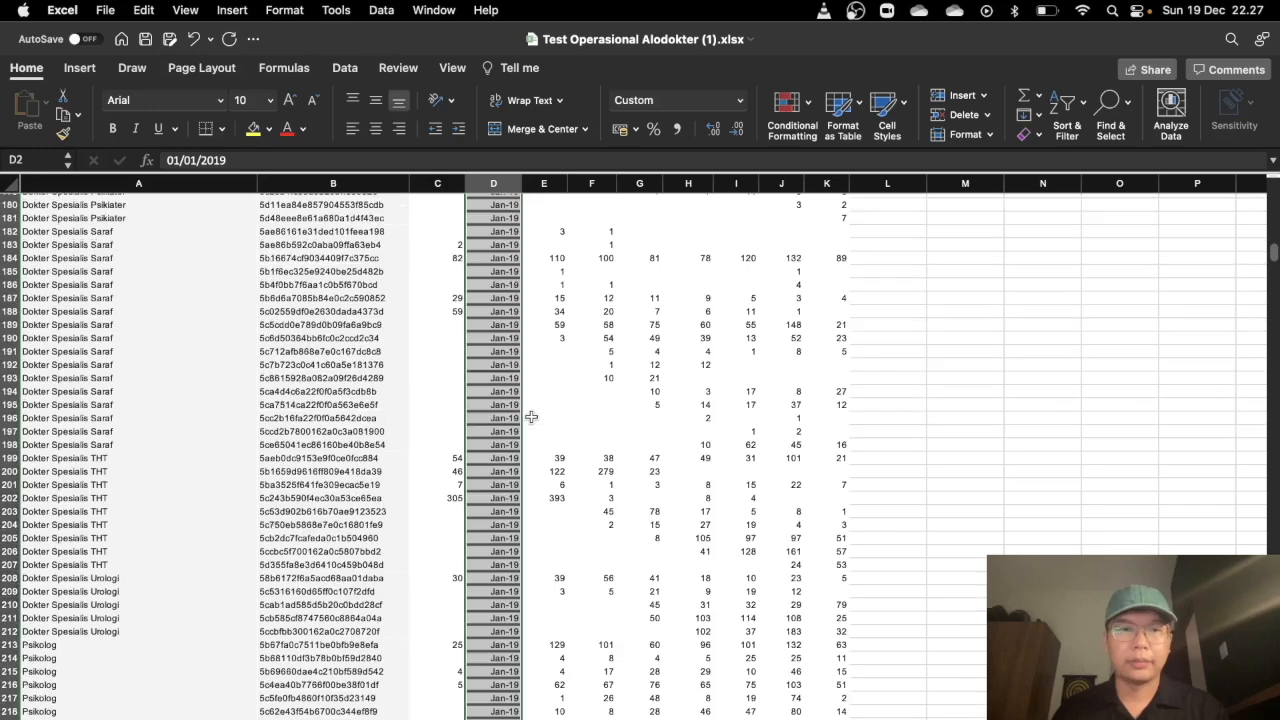
- Extend the Jan-19 date down to D225, the last doctor row of the first block
scroll(531, 417, "down", 20)
scroll(509, 486, "up", 10)
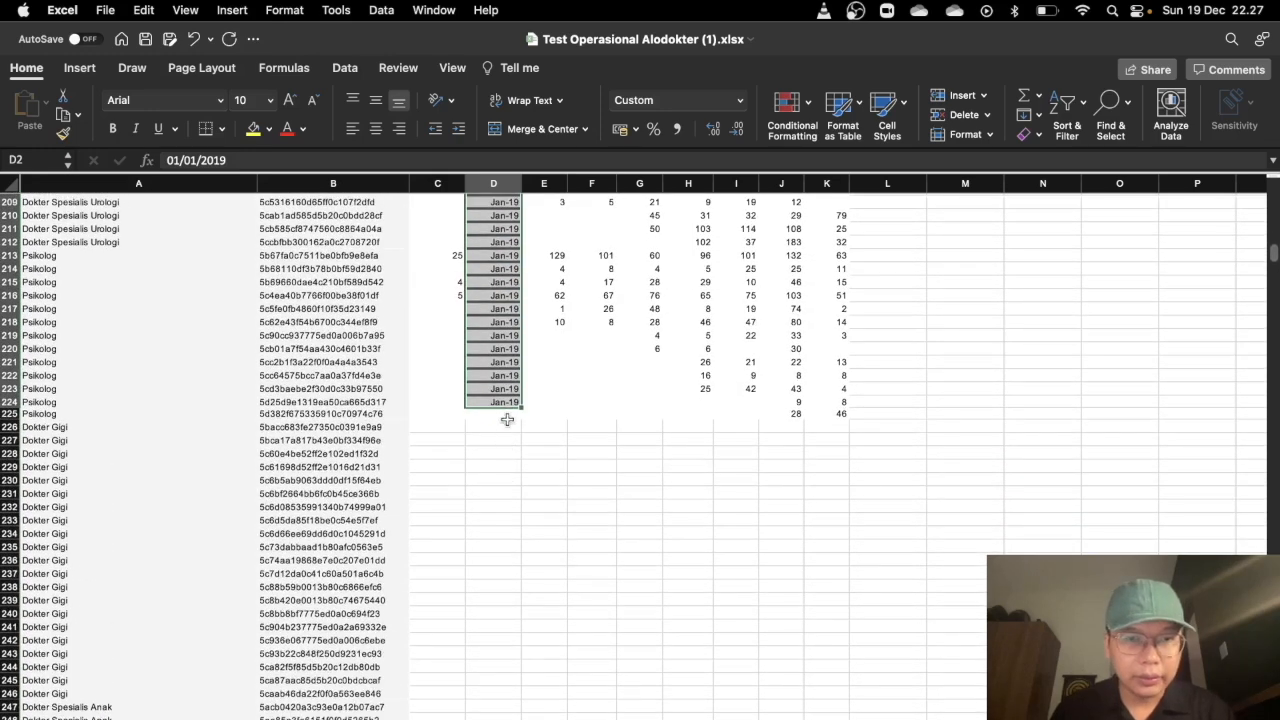
left_click(505, 401)
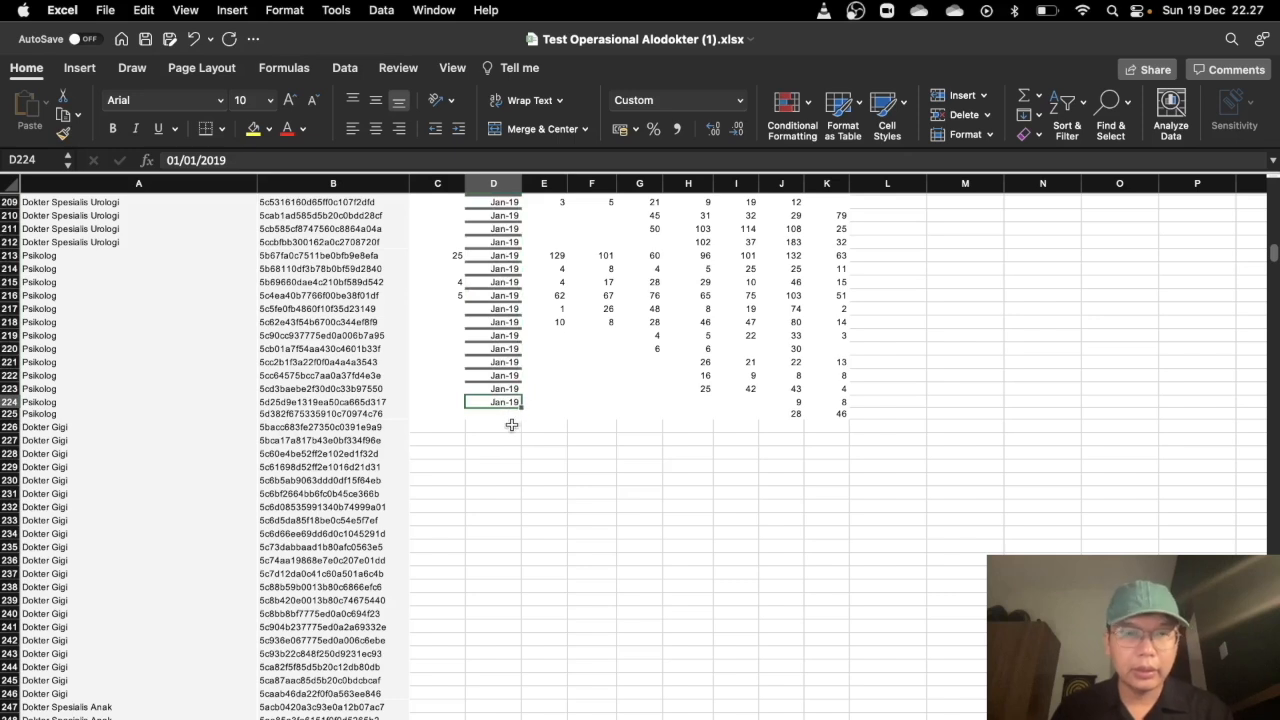
left_click(505, 414, "shift")
key("ctrl+d")
left_click(541, 466)
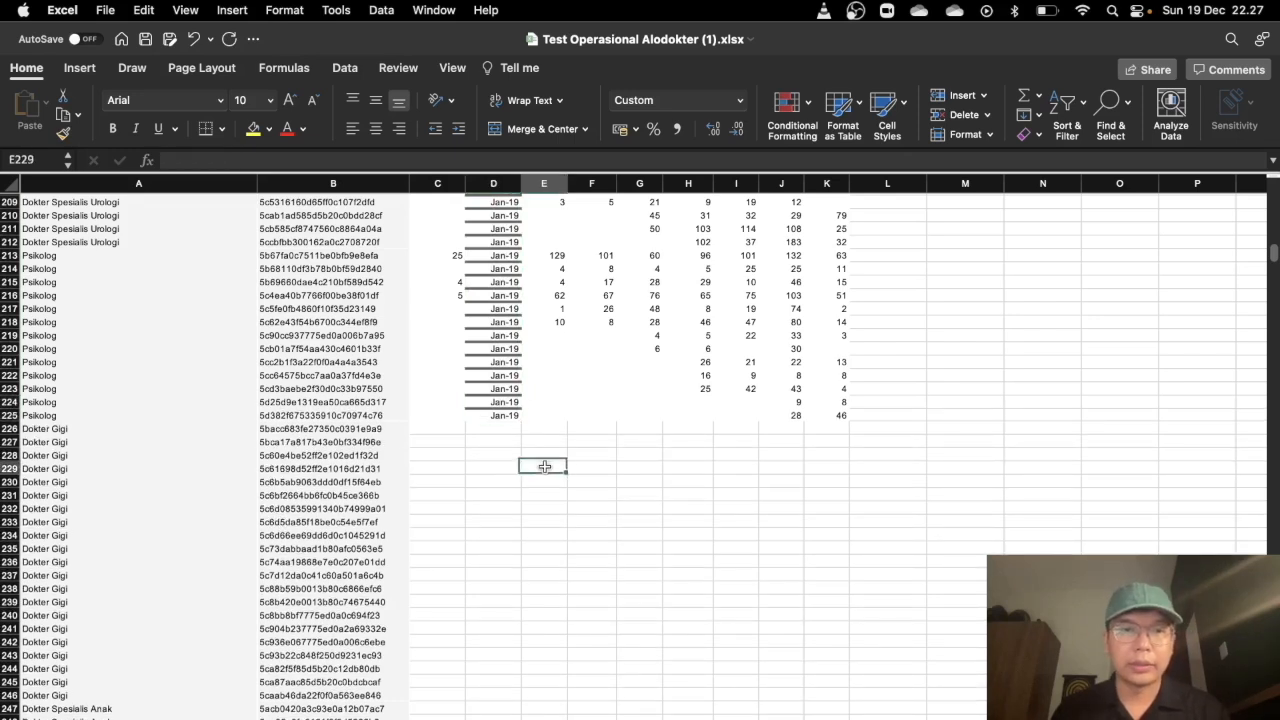
scroll(540, 456, "up", 20)
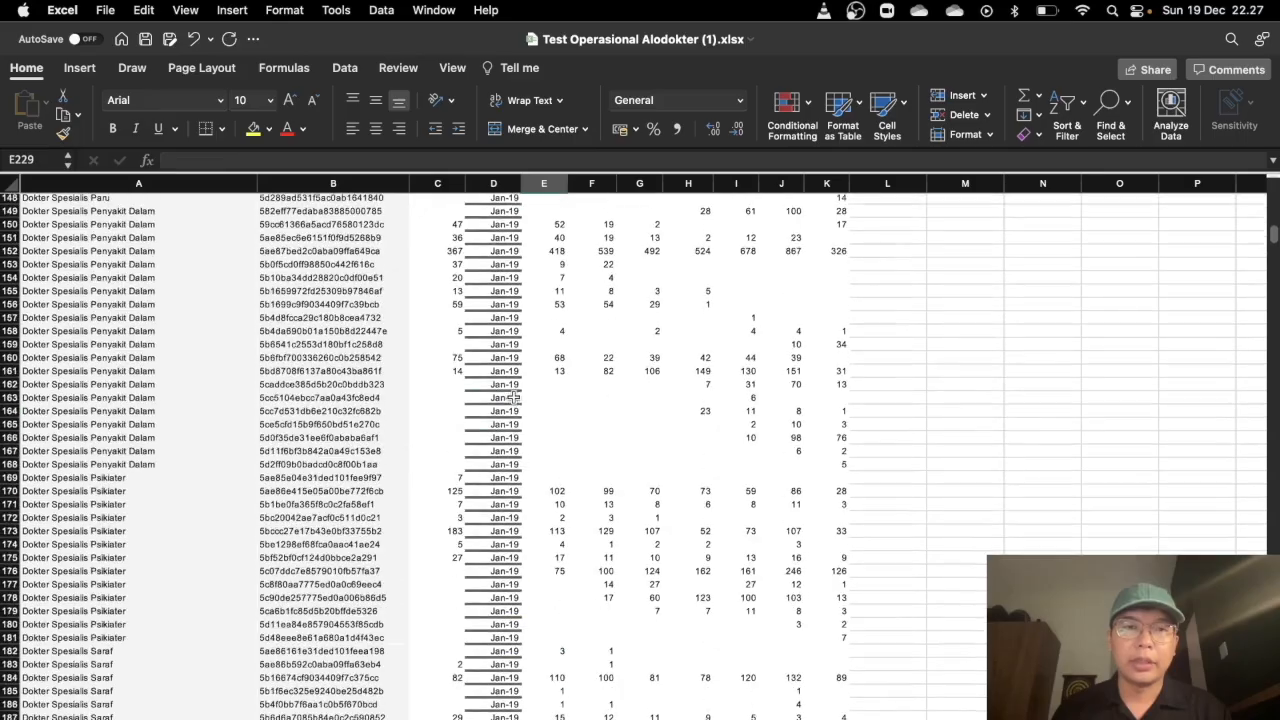
scroll(512, 398, "down", 20)
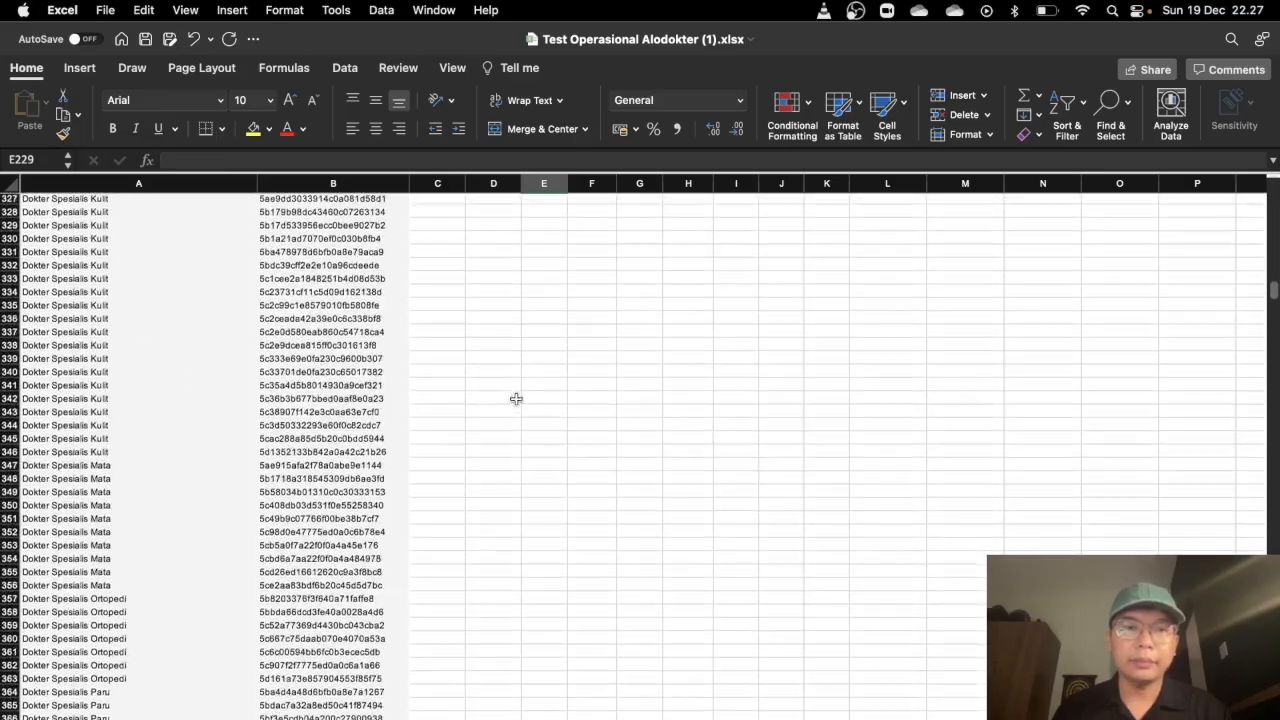
scroll(516, 400, "up", 15)
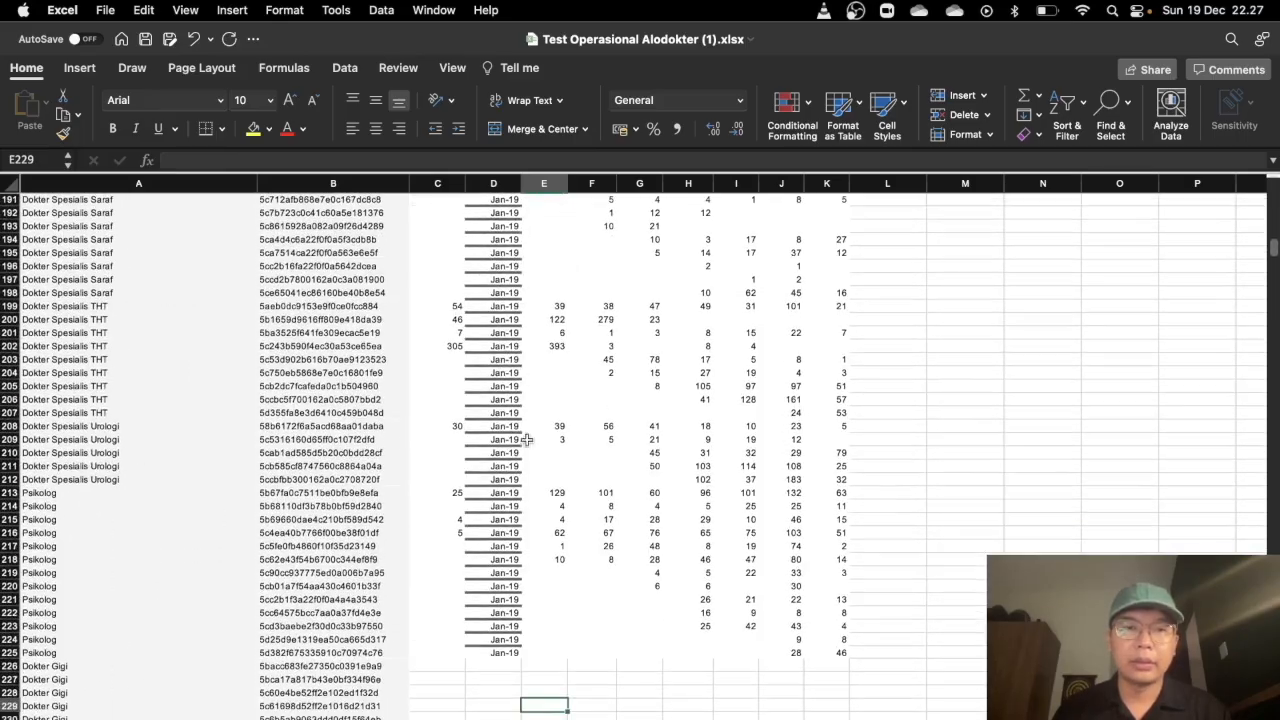
- Copy the Jan-19 dates in D2:D225 and paste them below, starting at D226 beside the second block of doctors
left_click(503, 653)
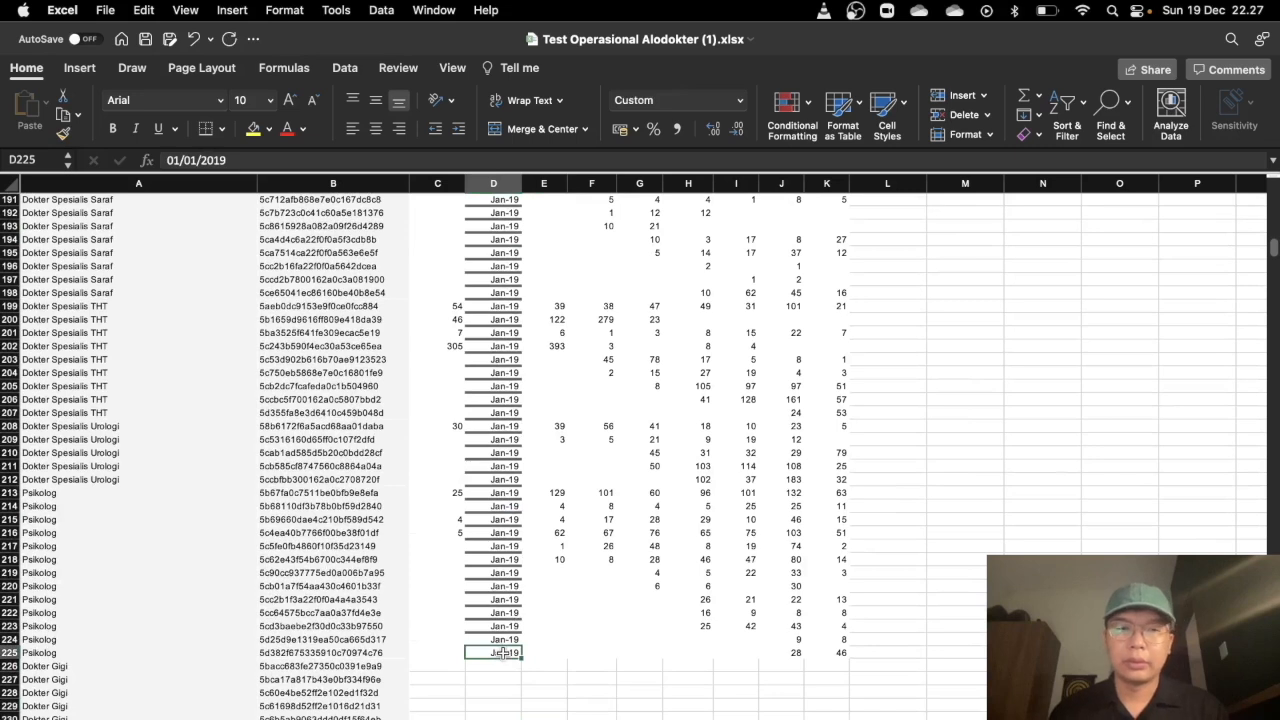
key("super+shift+Up")
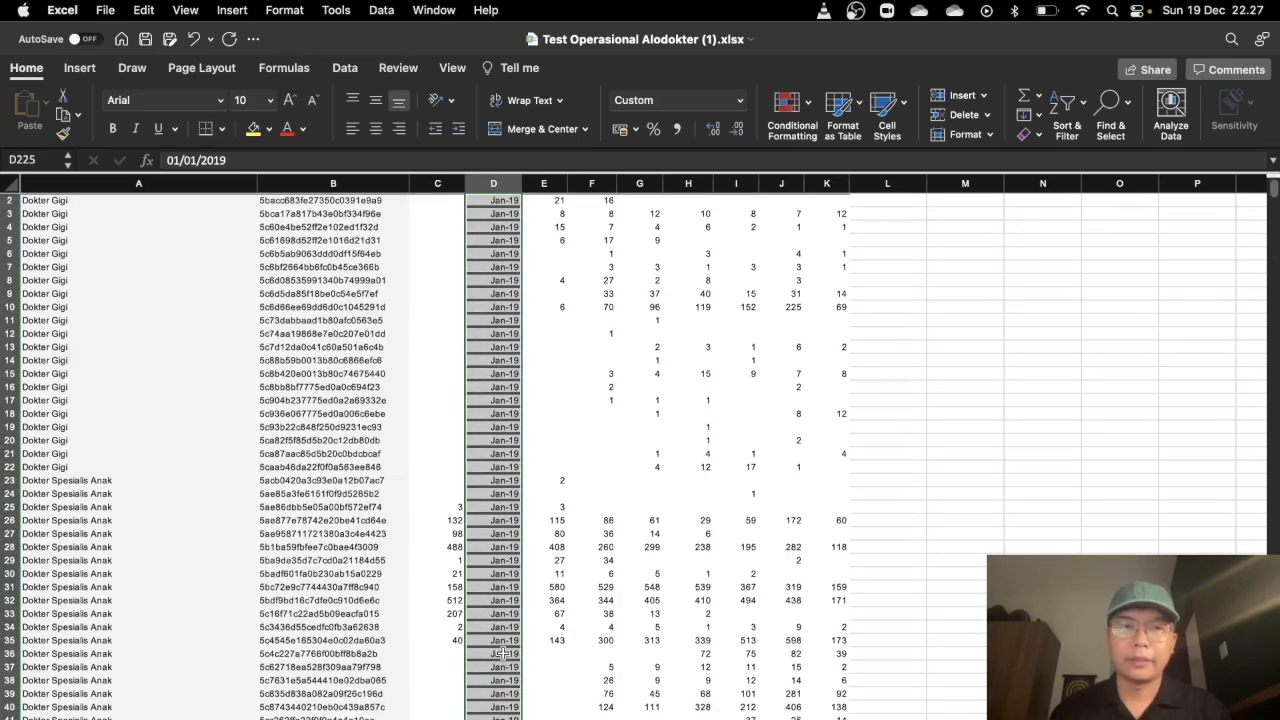
scroll(638, 419, "up", 1)
key("shift+Down")
key("shift+Up")
key("super+c")
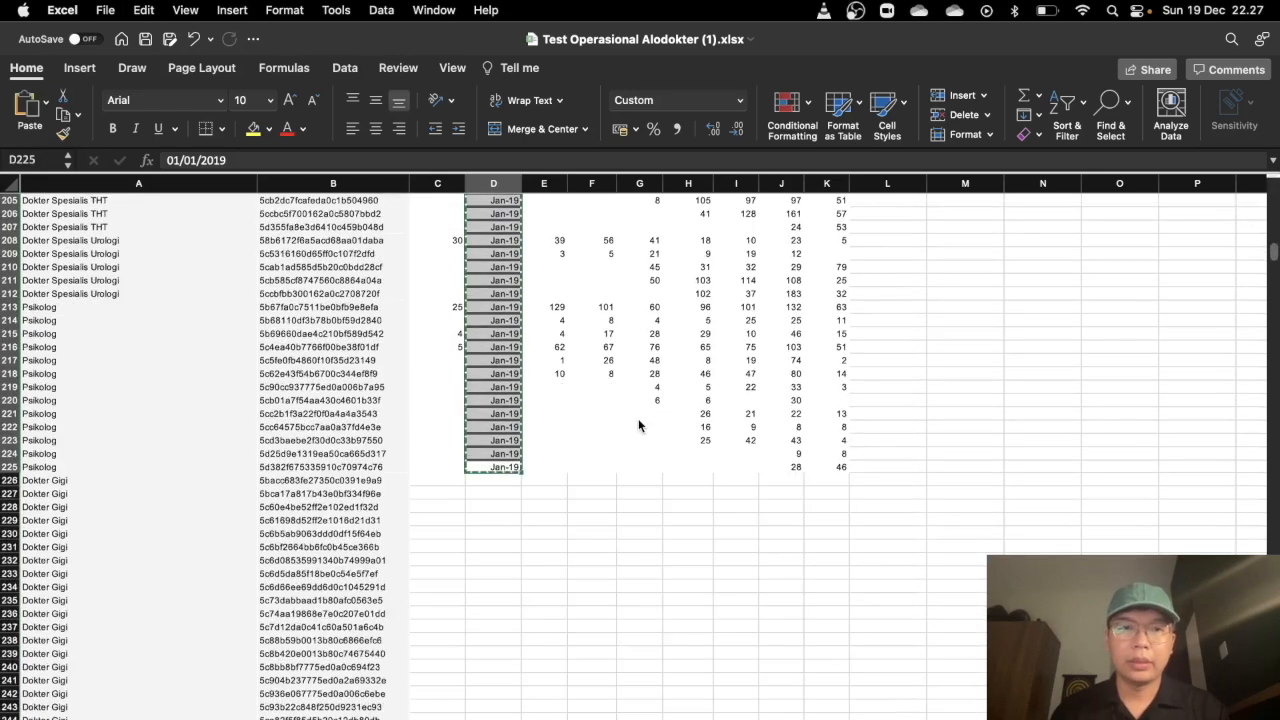
key("super+Down")
key("super+Up")
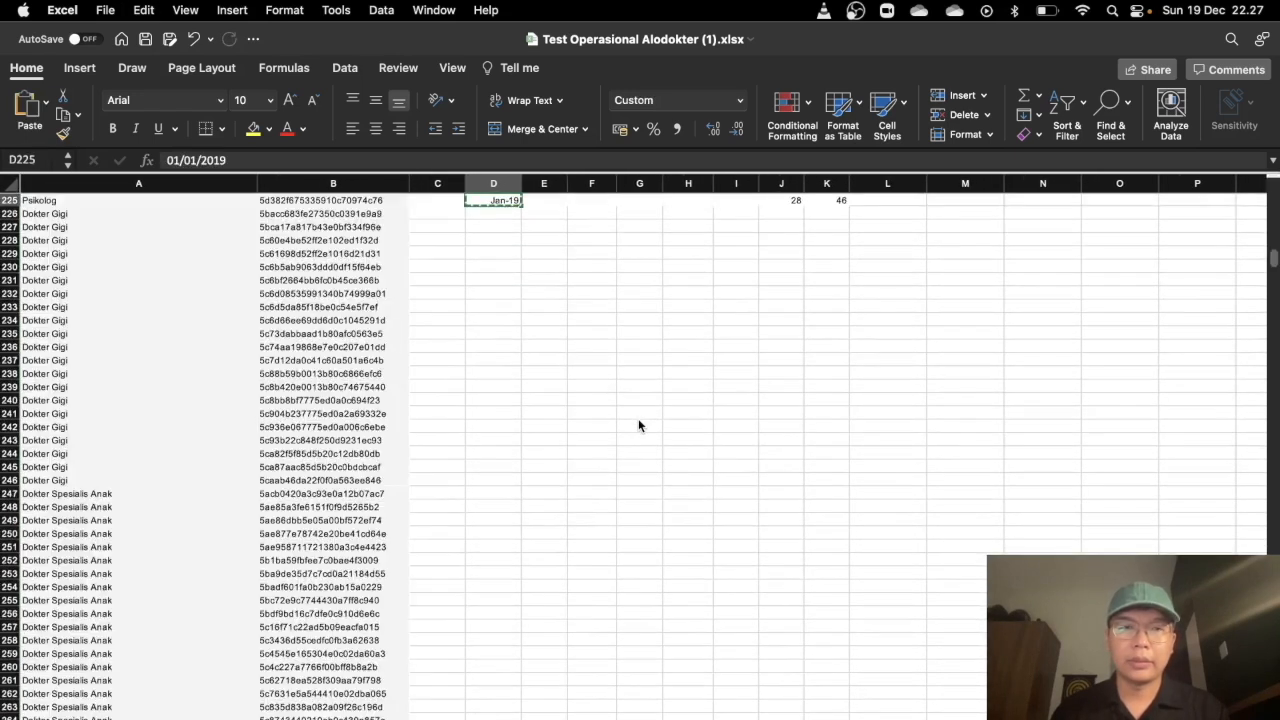
key("Down")
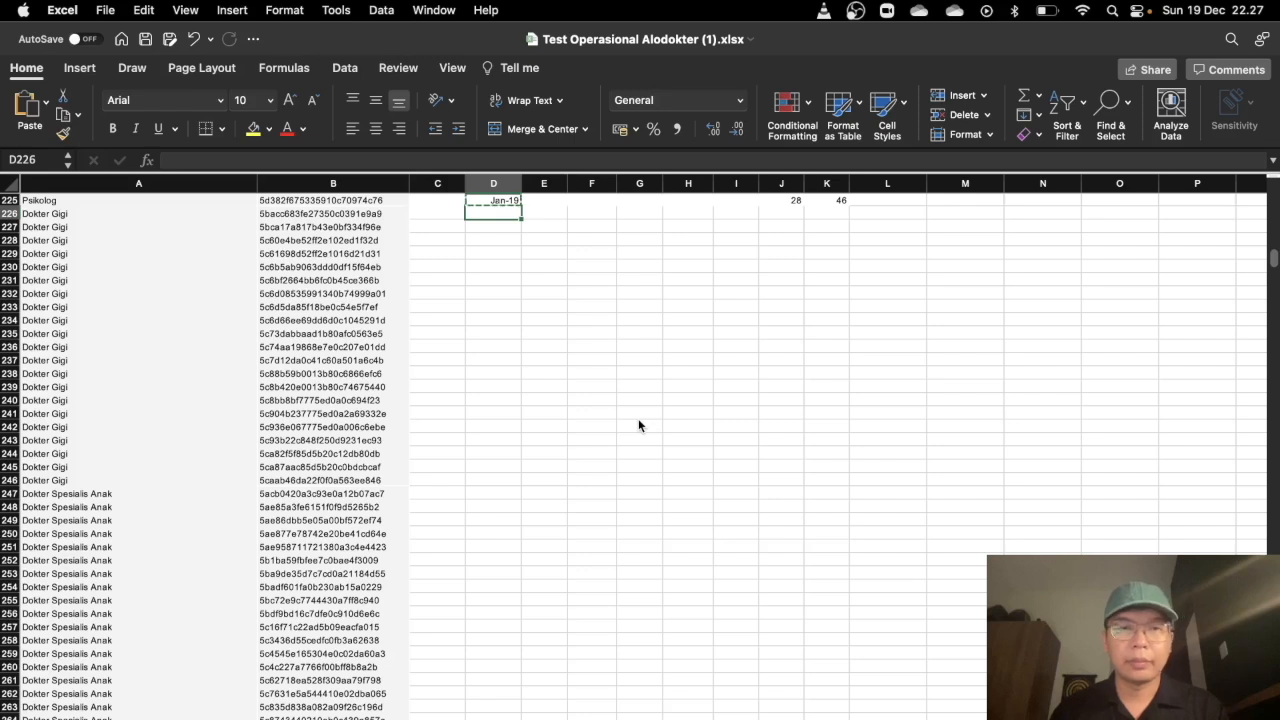
key("super+shift+Down")
key("super+v")
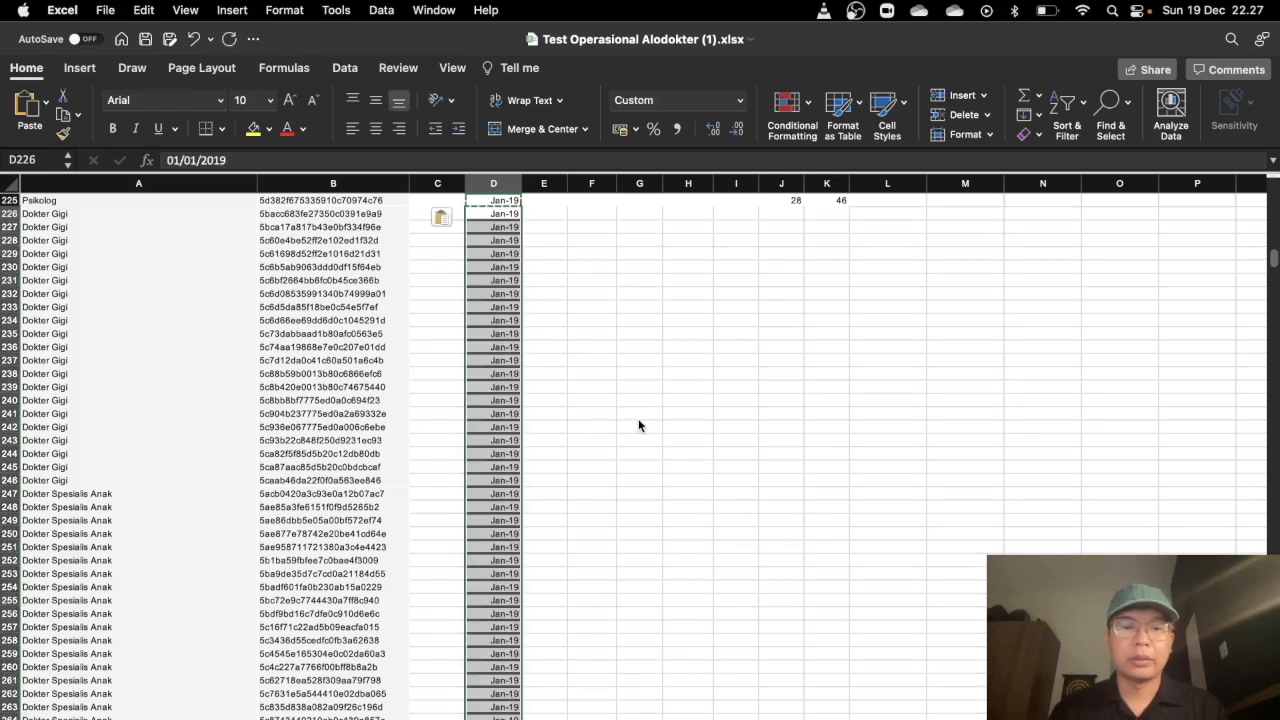
- Try to replace all occurrences of "Jan" with "Feb" in the dates pasted from D226 down
key("ctrl+h")
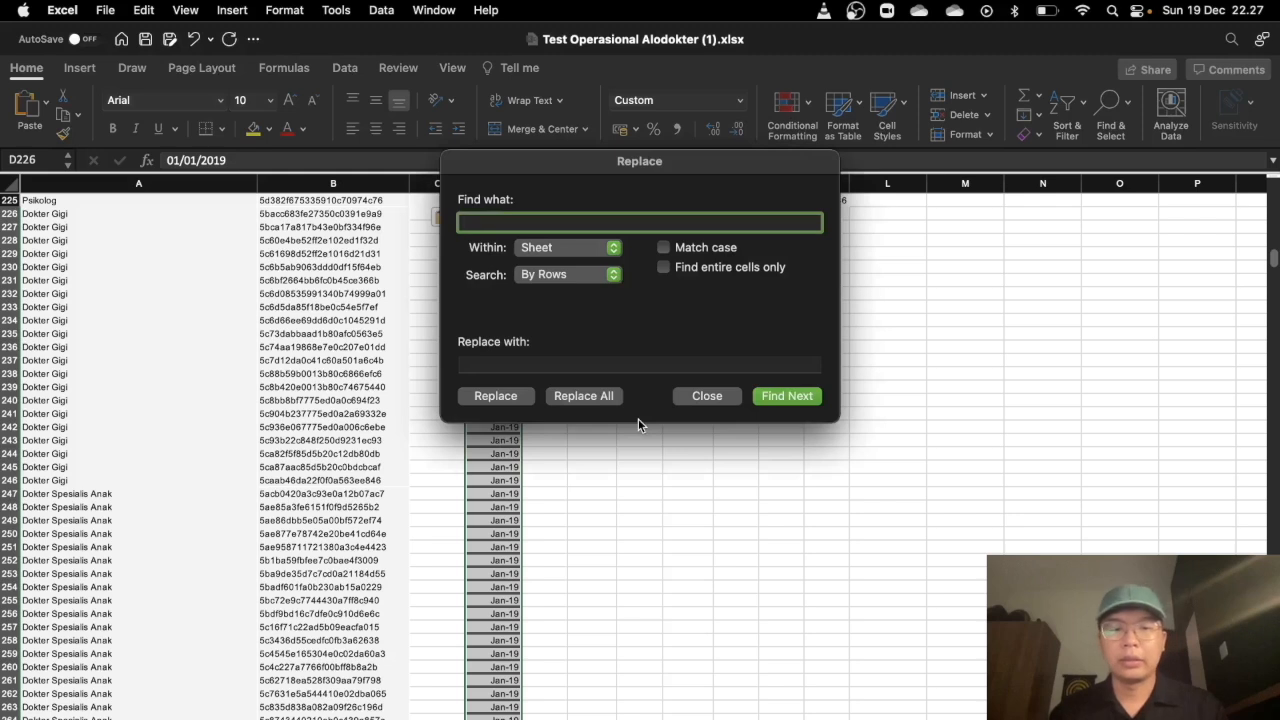
left_click(655, 365)
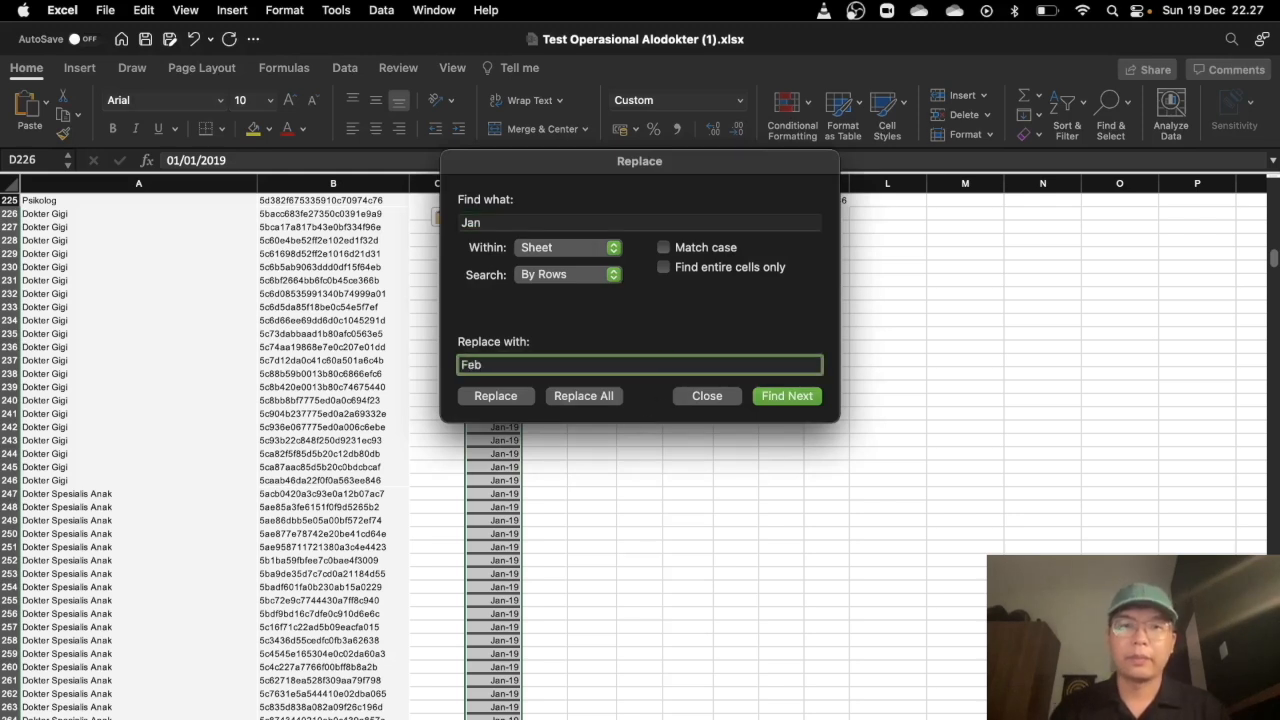
left_click(578, 396)
left_click(632, 412)
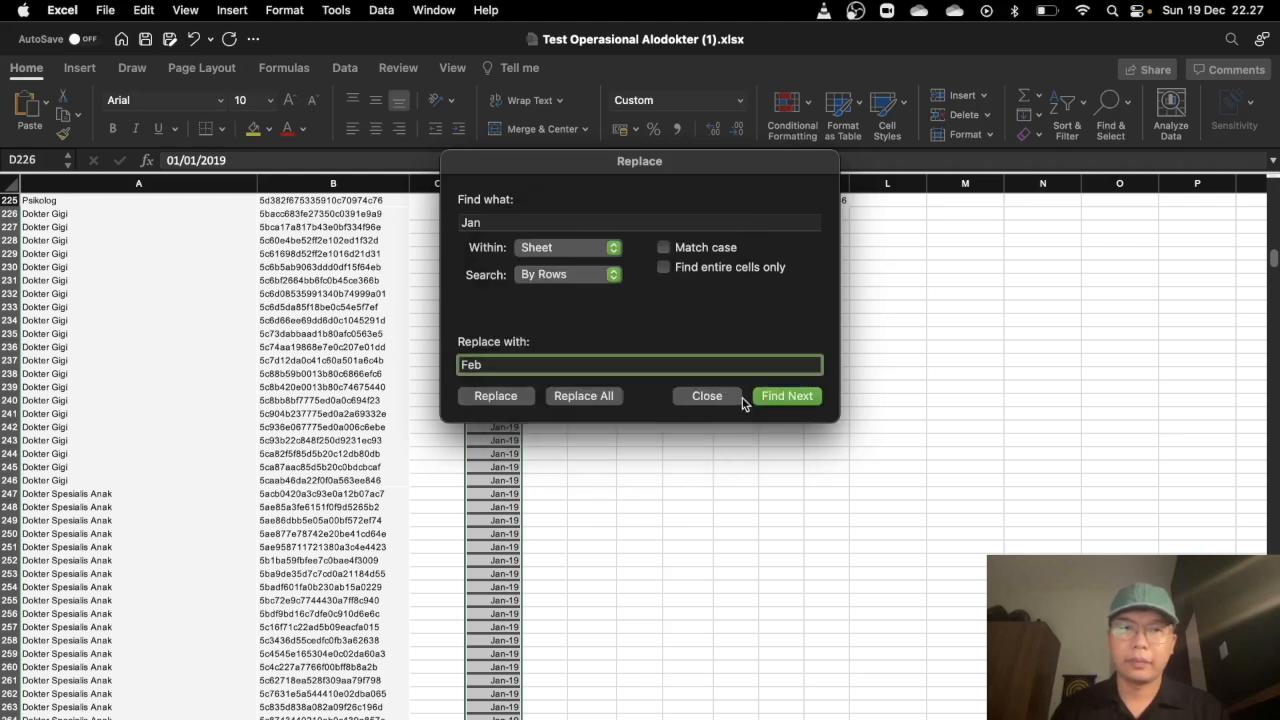
left_click(713, 395)
scroll(513, 346, "up", 10)
scroll(513, 346, "down", 10)
scroll(513, 358, "up", 5)
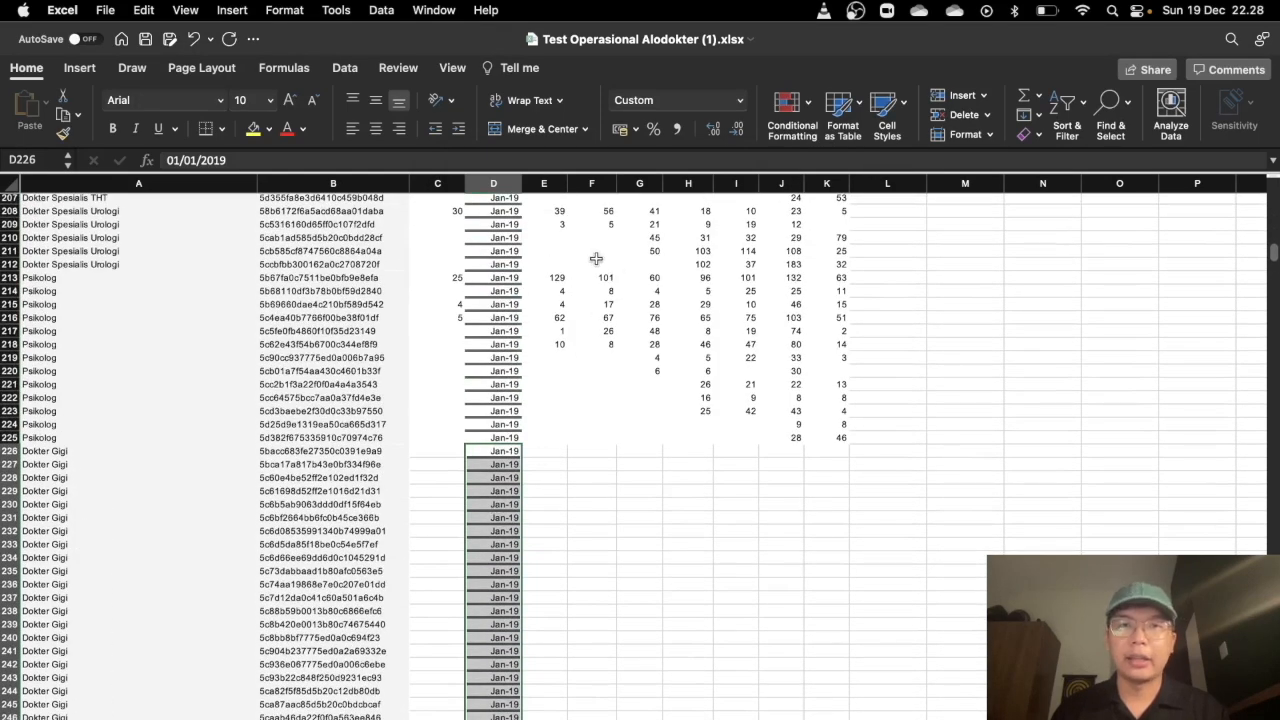
- Set the number format of column D to Text
left_click(495, 199)
key("super+shift+Down")
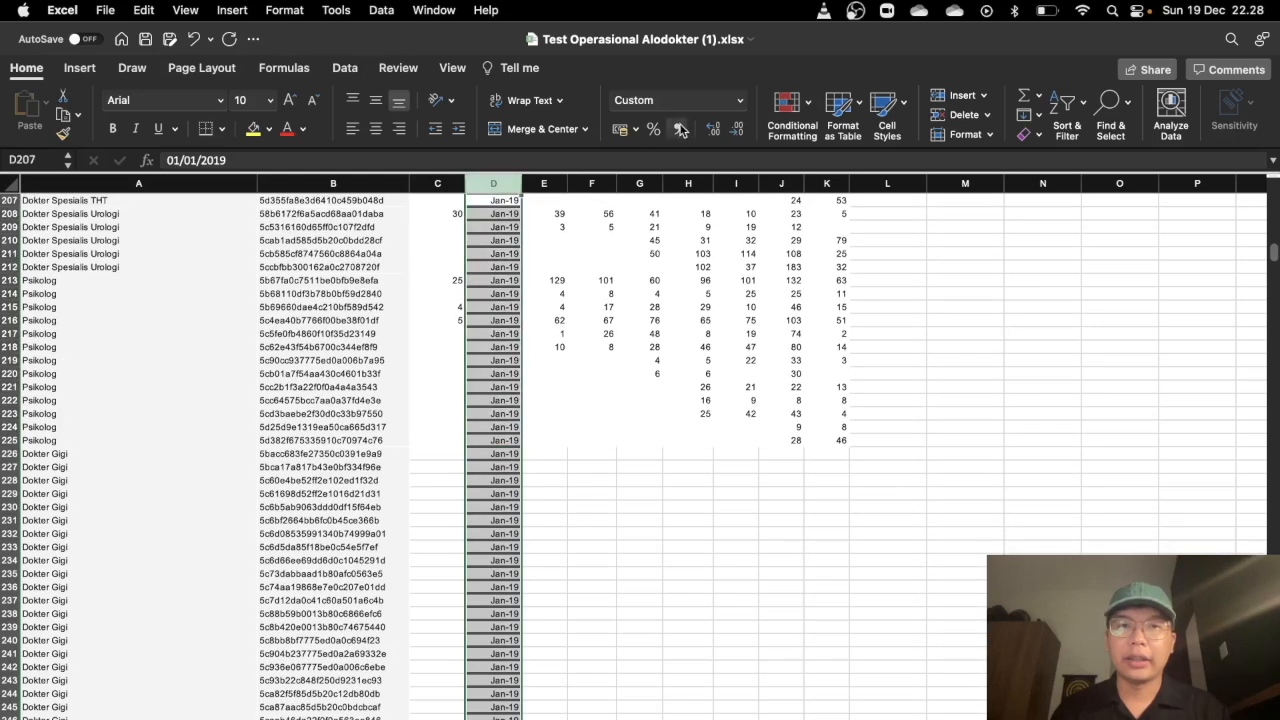
left_click(740, 100)
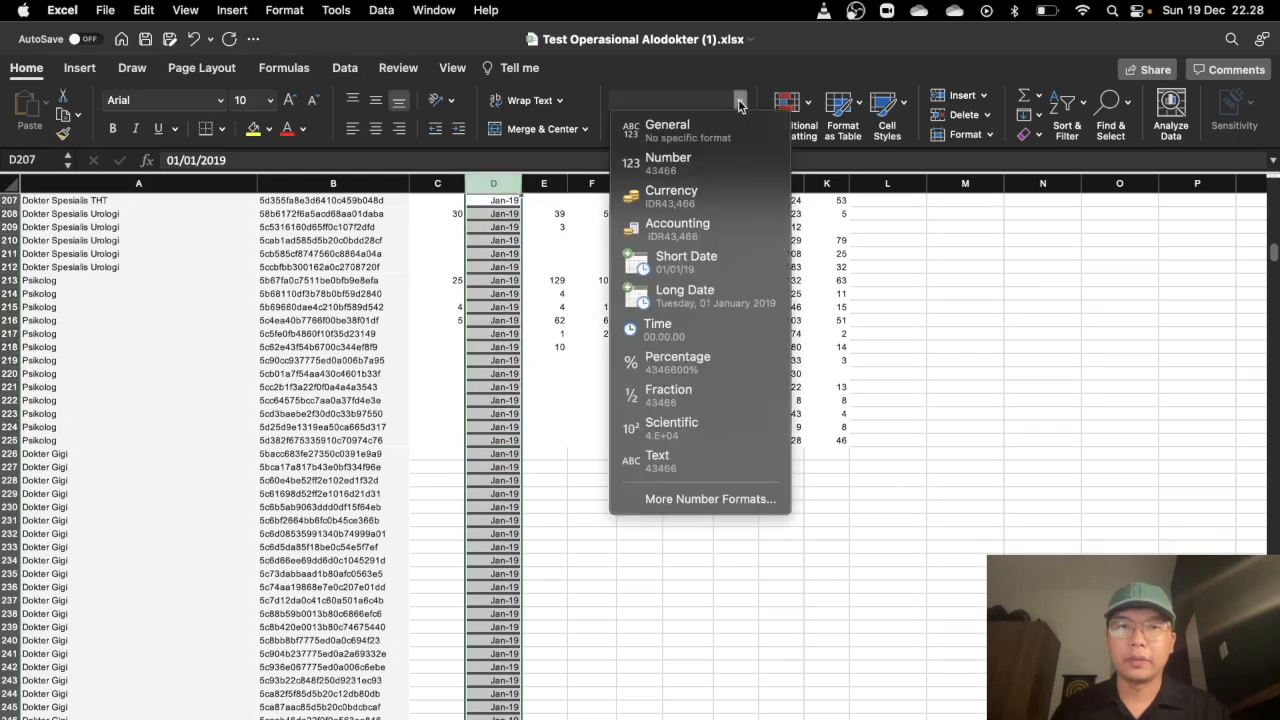
left_click(697, 462)
scroll(503, 299, "up", 20)
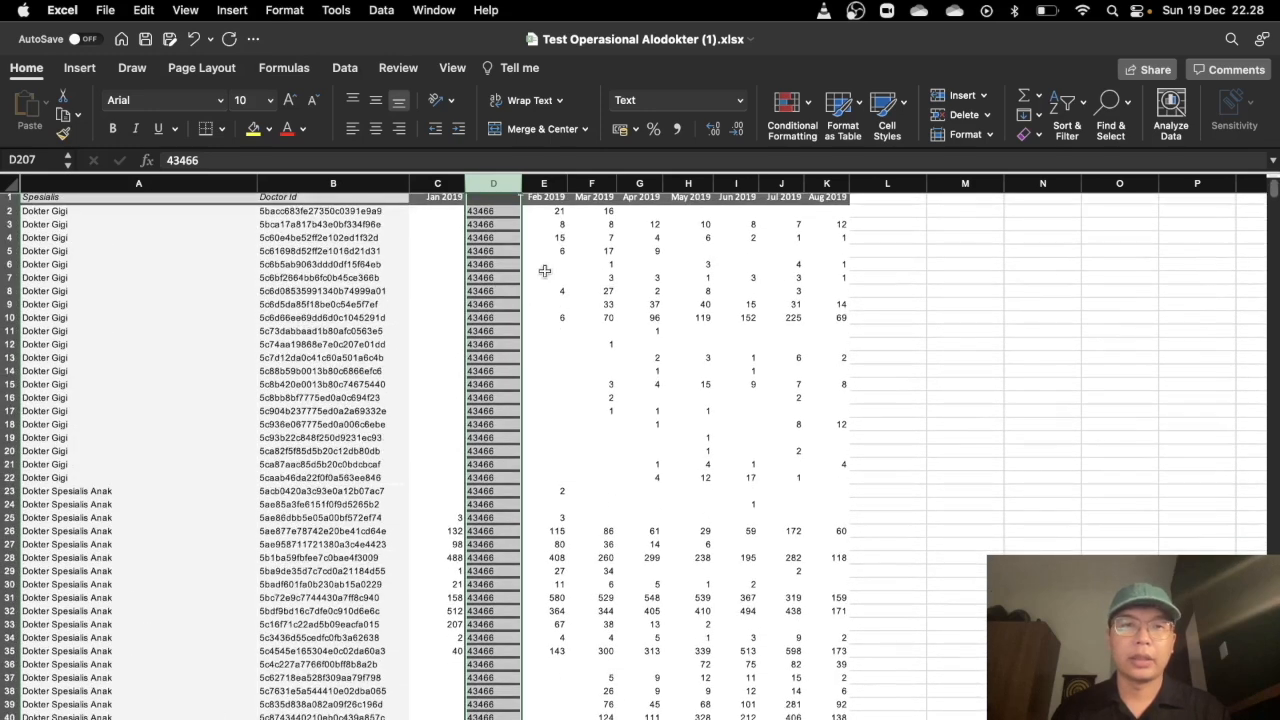
- Enter "Jan 2019" as text in D2, beside the first doctor row
left_click(497, 214)
type("J")
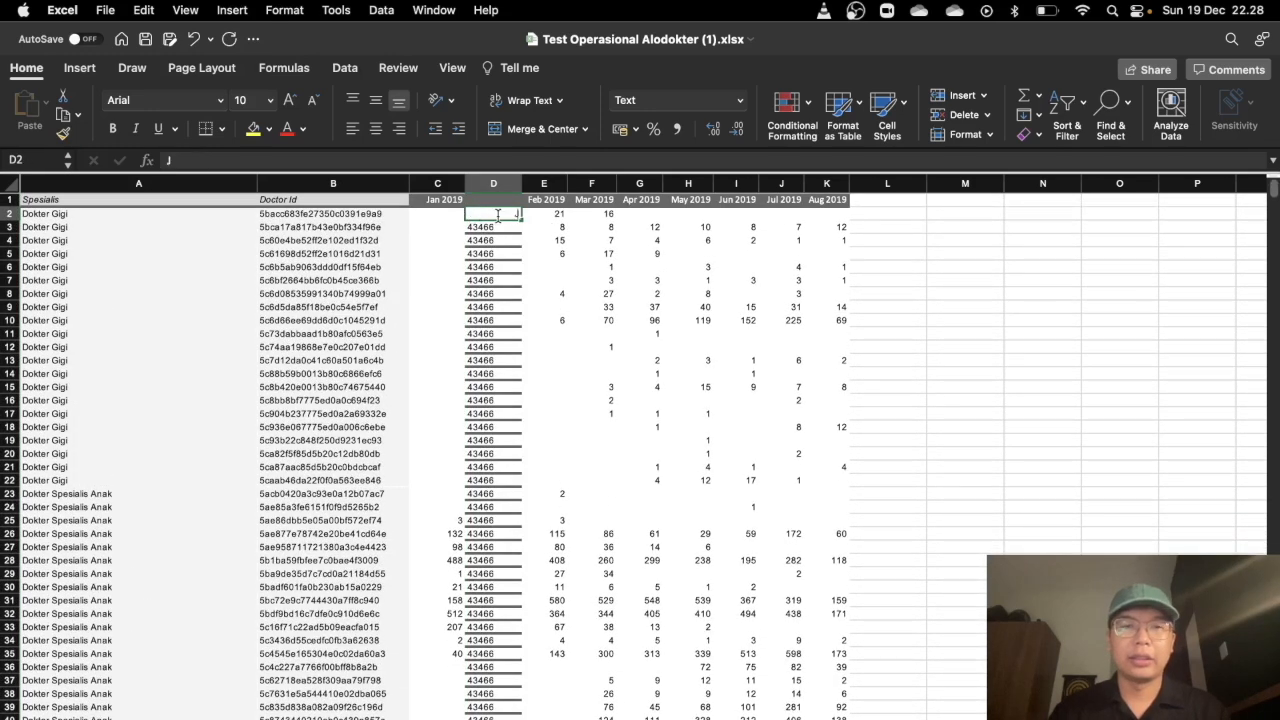
type("an 2019")
key("Return")
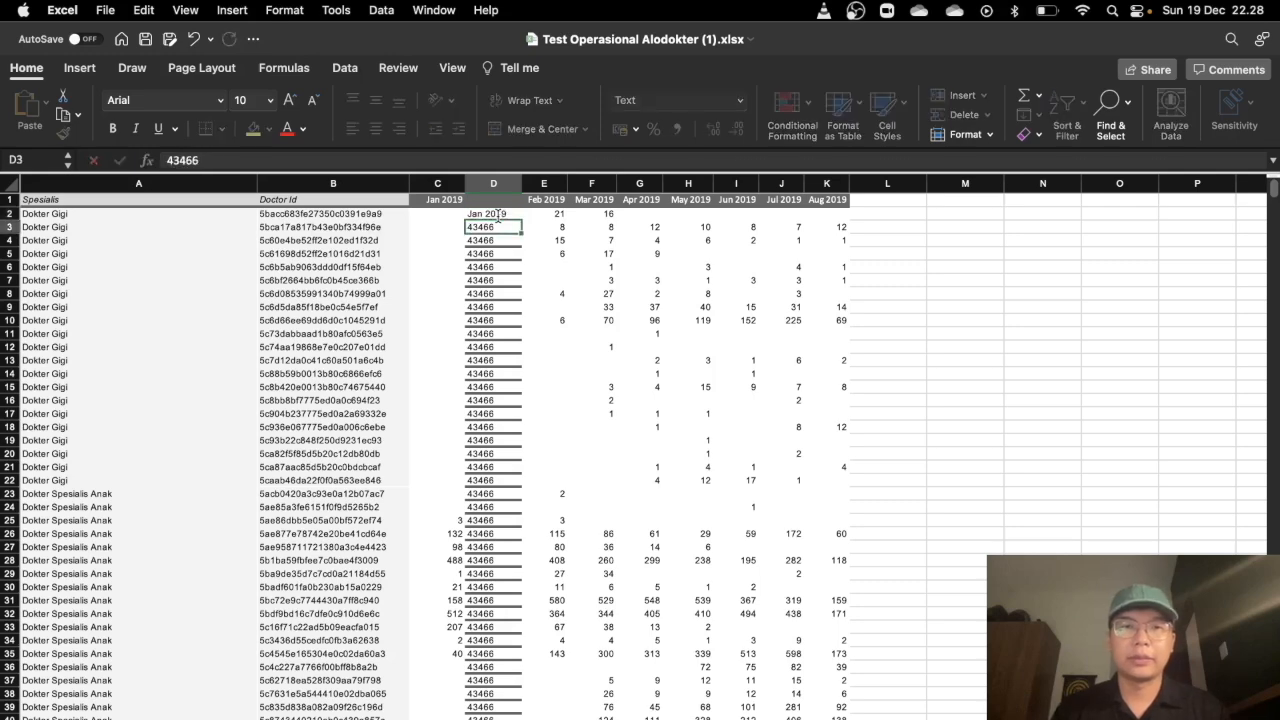
key("Return")
- Fill "Jan 2019" from D2 down through D226
left_click(493, 214)
scroll(510, 545, "down", 20)
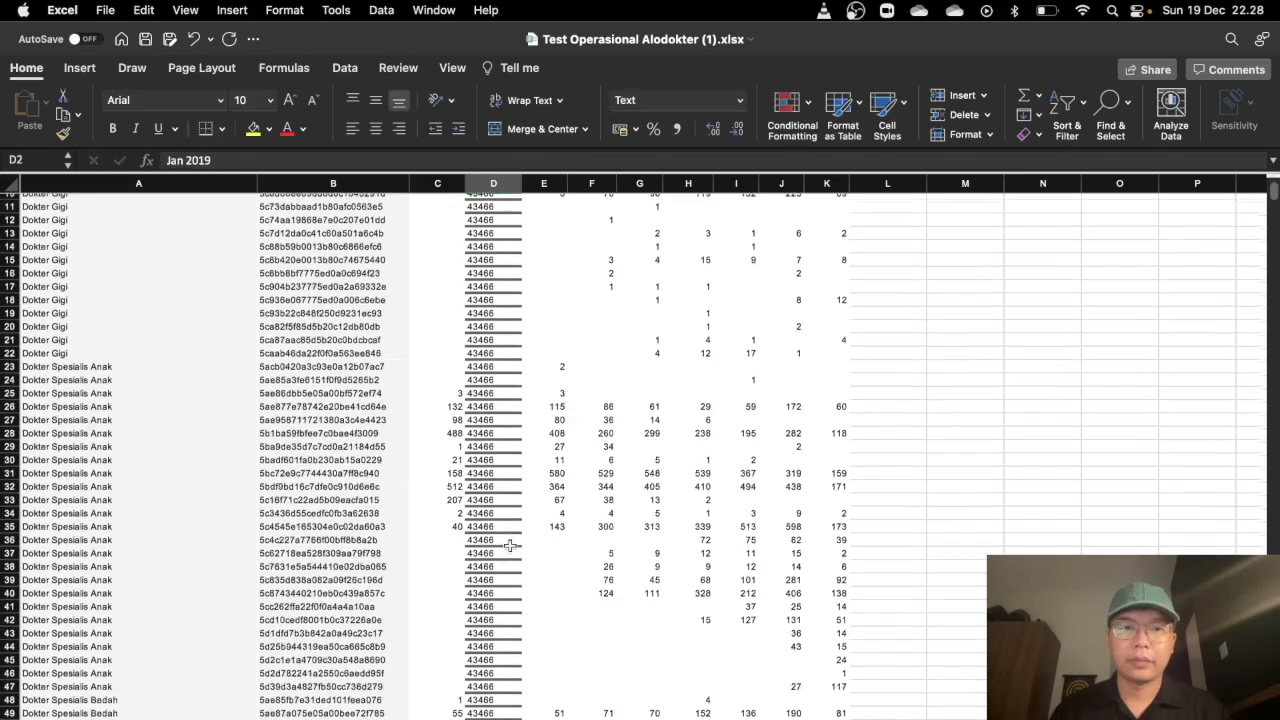
scroll(510, 545, "down", 20)
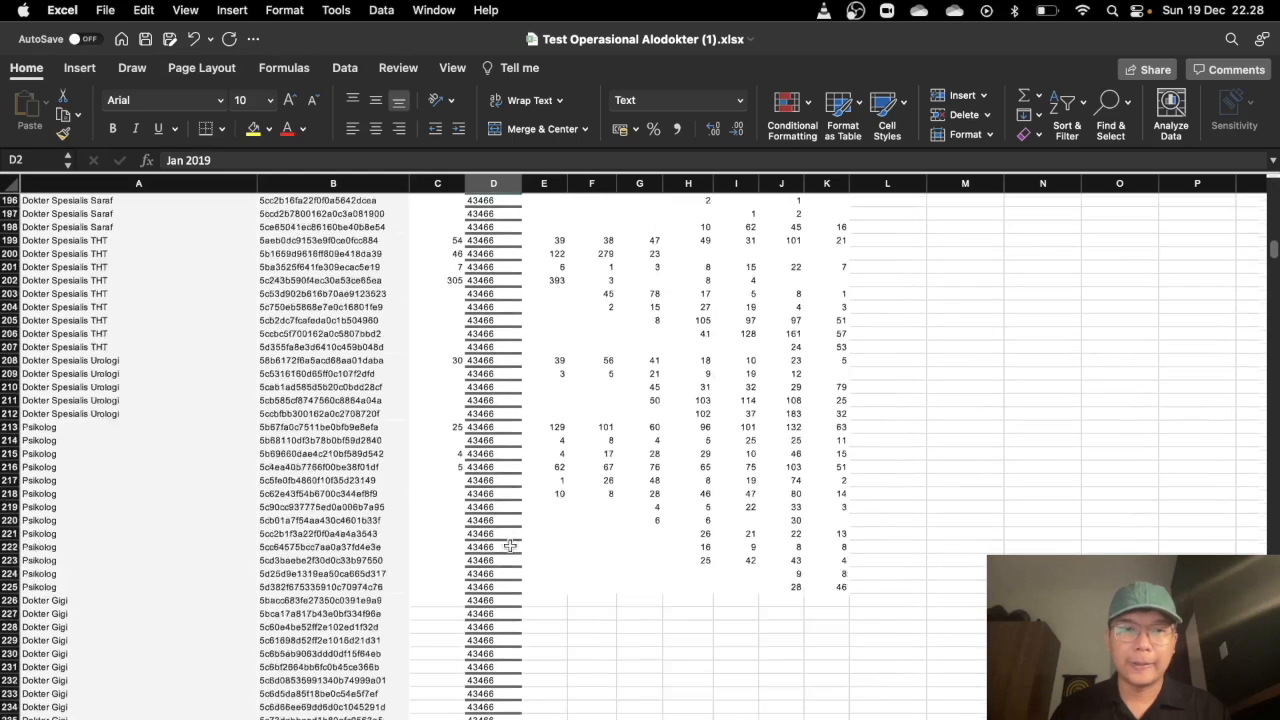
left_click(497, 577, "shift")
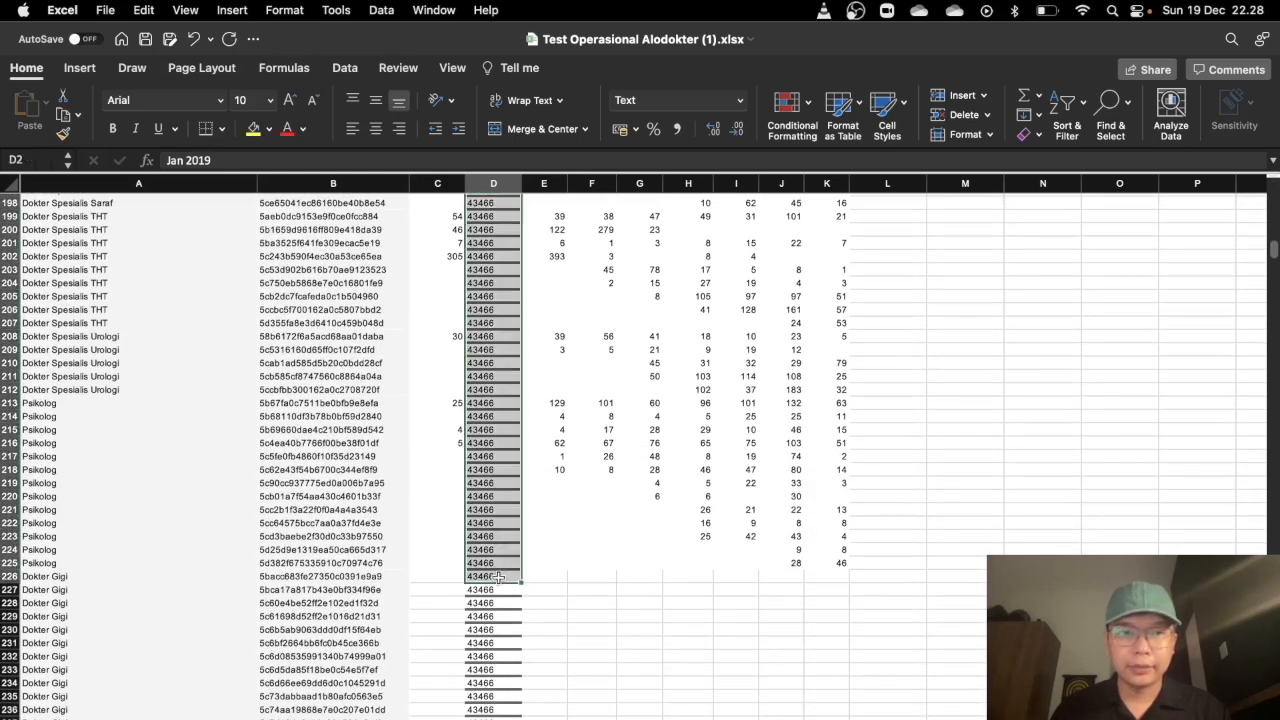
key("super+d")
- Copy the "Jan 2019" cells in D2:D226 and paste them starting at D227
left_click(503, 577)
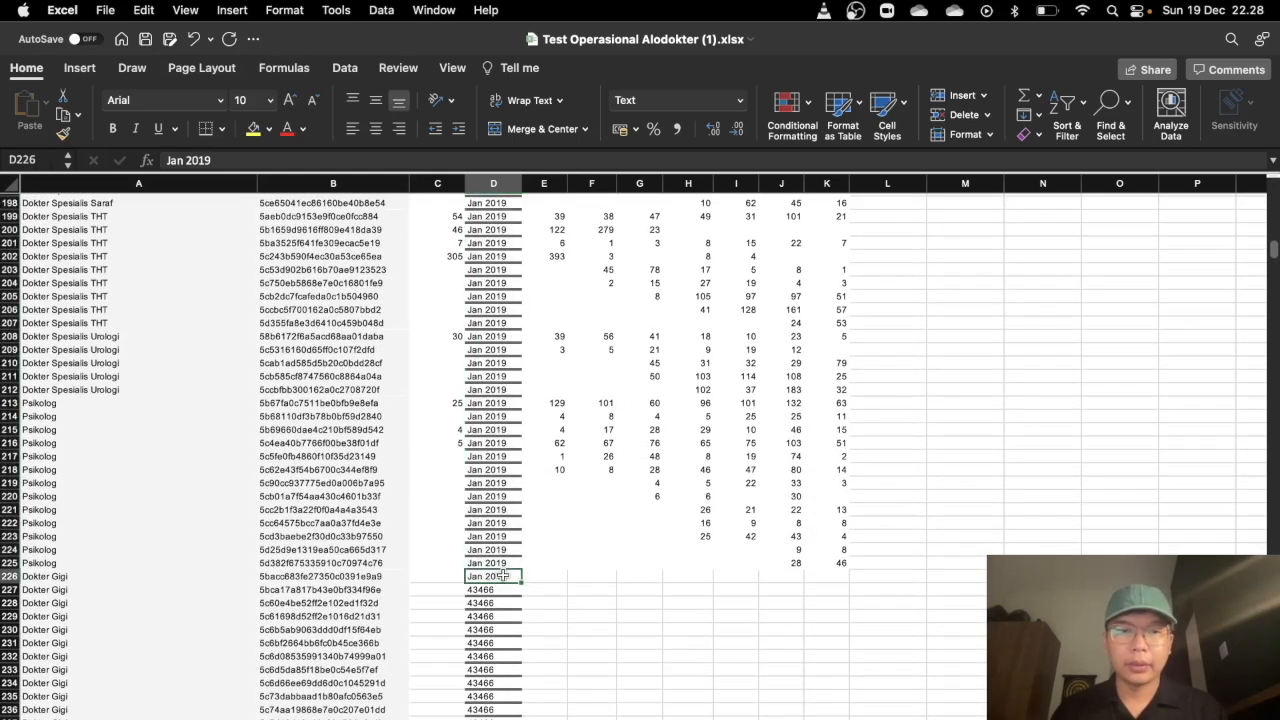
key("super+shift+Up")
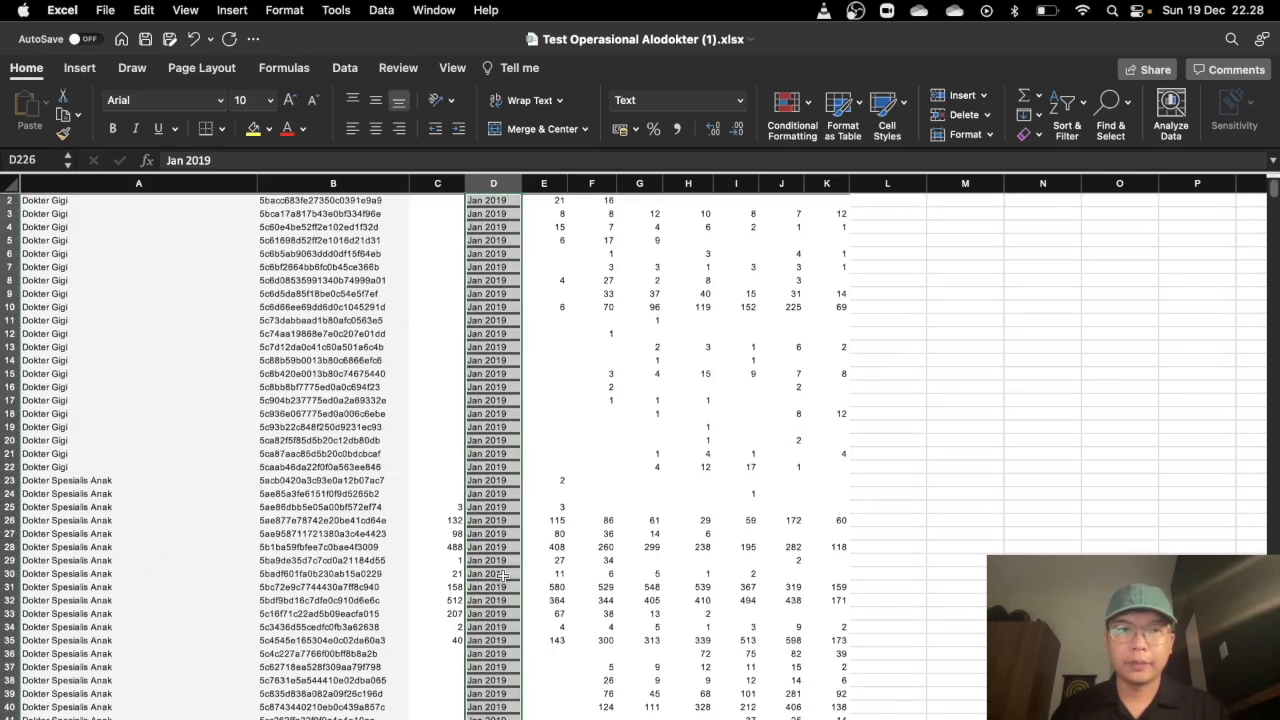
scroll(503, 577, "up", 1)
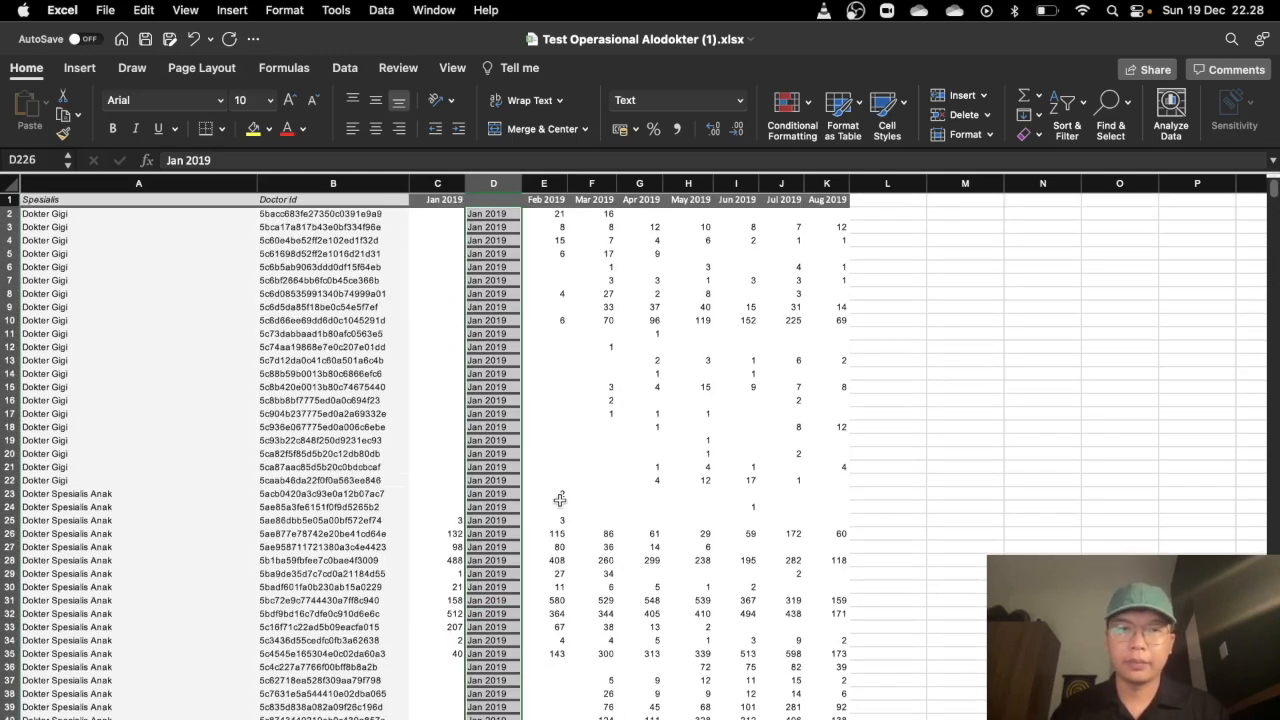
key("shift+Down")
key("super+c")
scroll(560, 499, "down", 20)
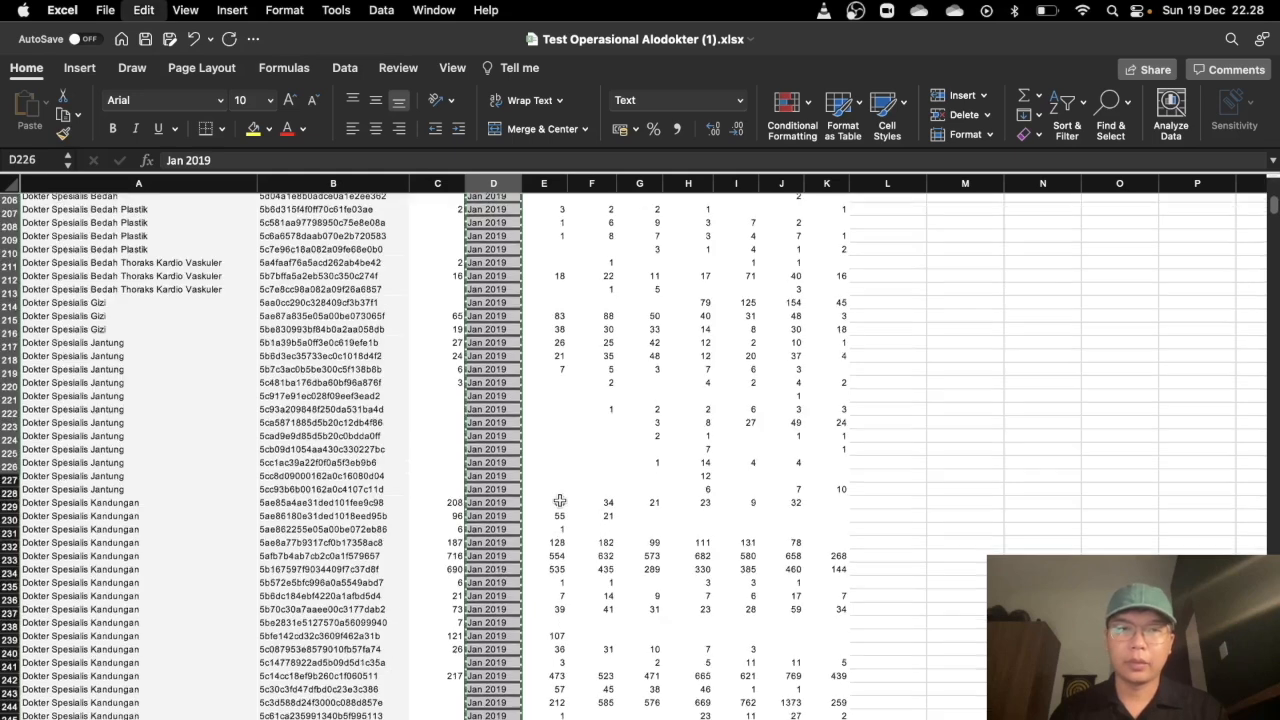
left_click(490, 481)
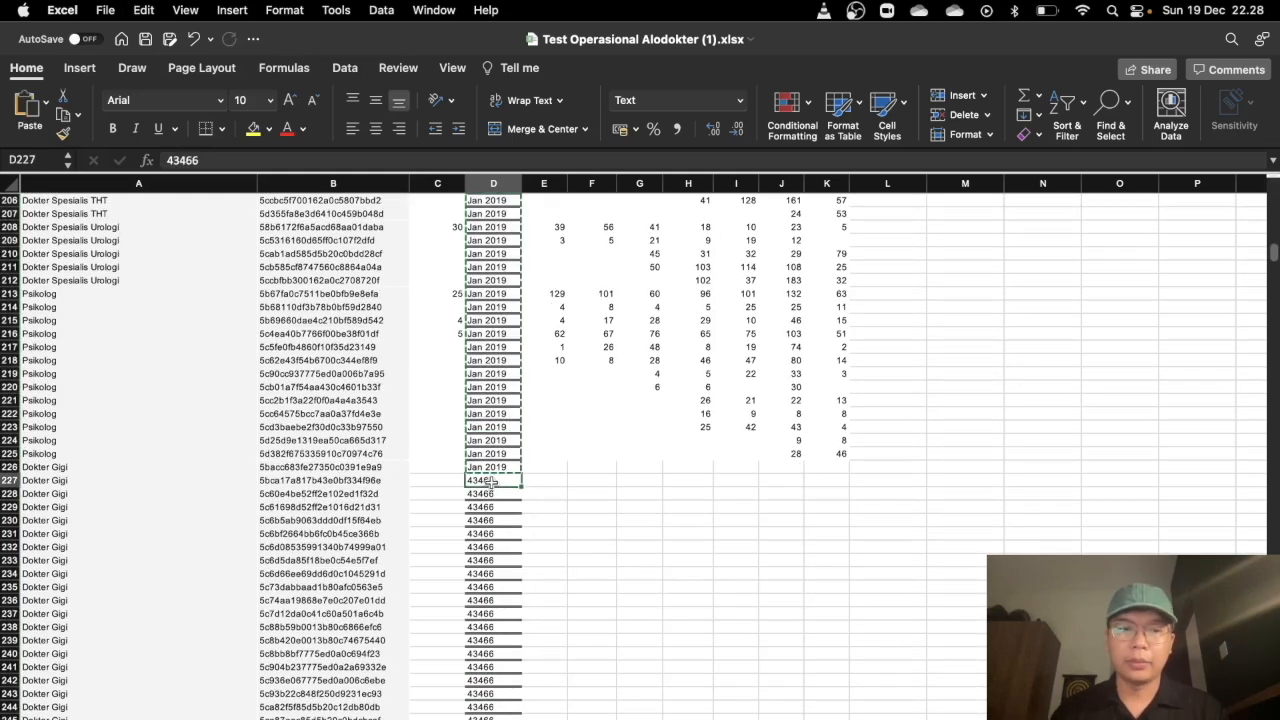
key("super+v")
scroll(495, 487, "down", 6)
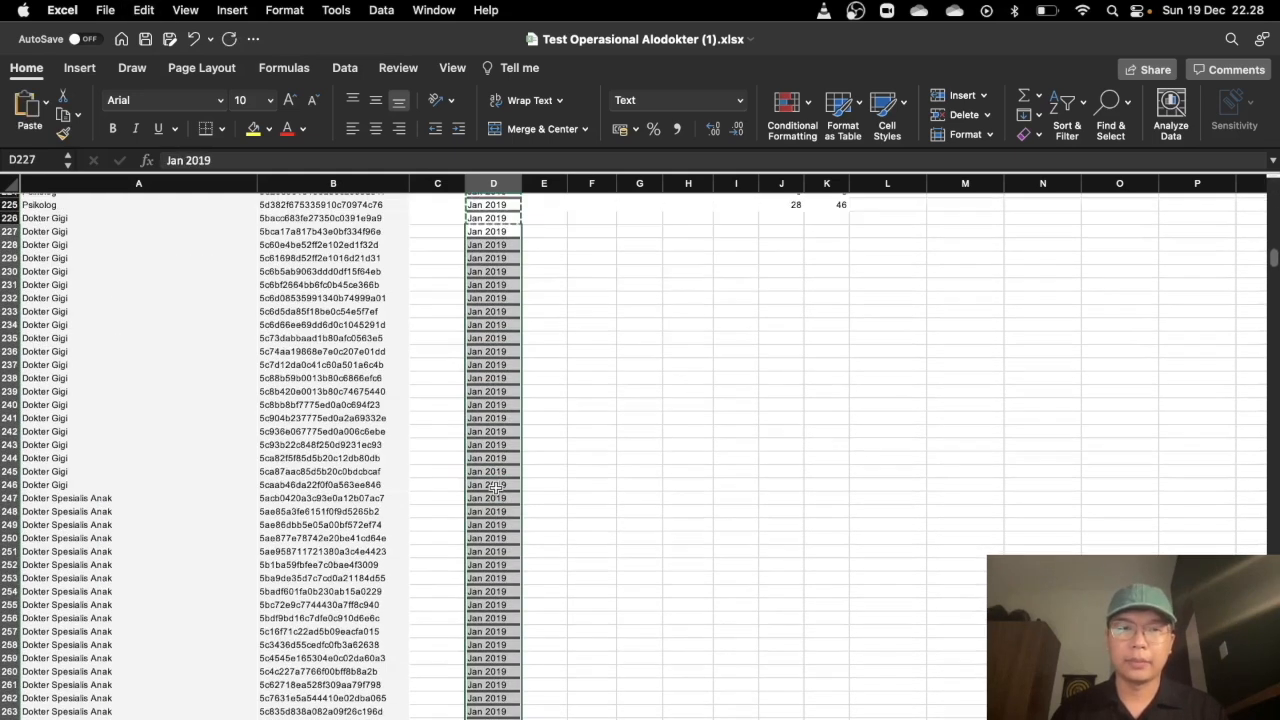
- Replace all occurrences of "Jan" with "Feb" in the block pasted from D227 down
key("ctrl+h")
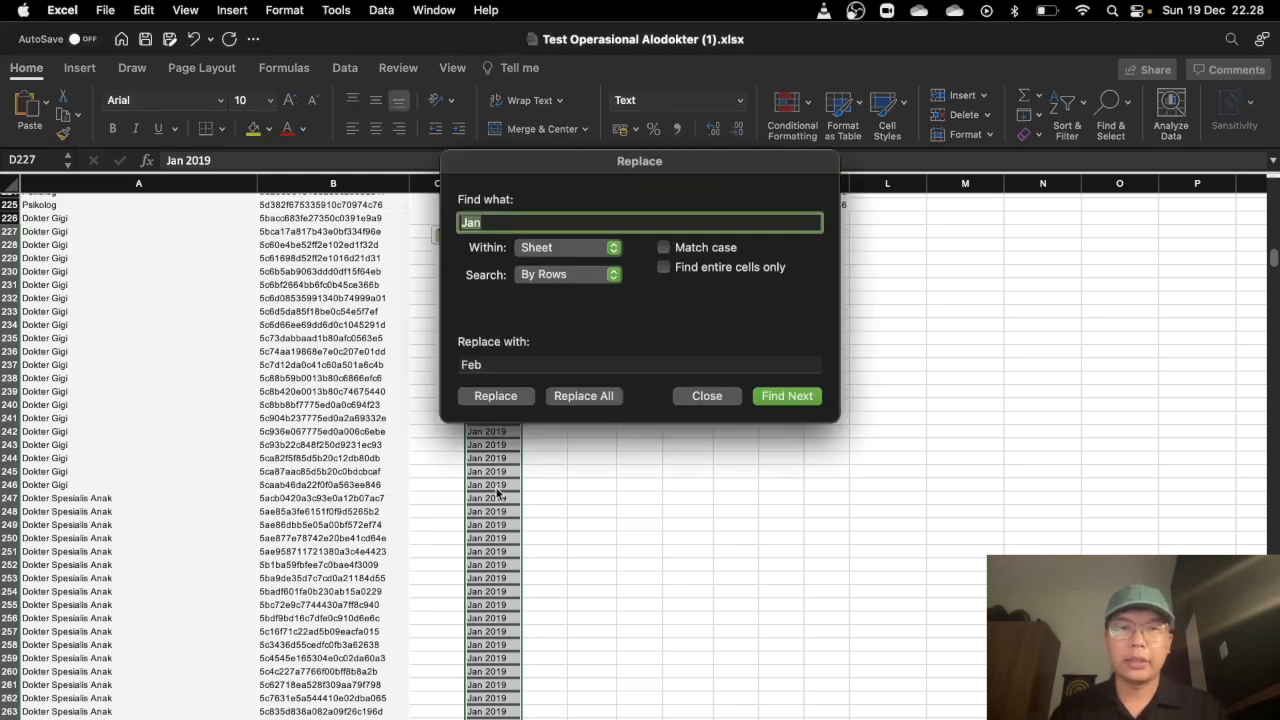
left_click(585, 398)
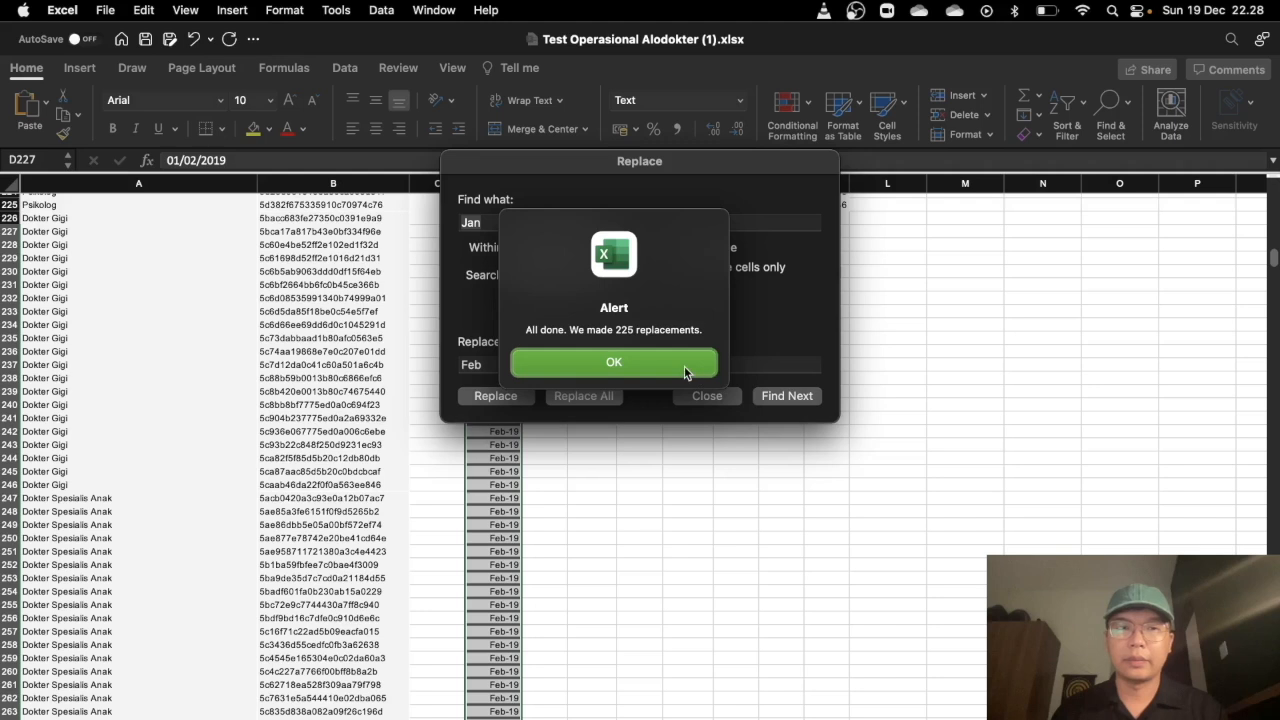
left_click(686, 366)
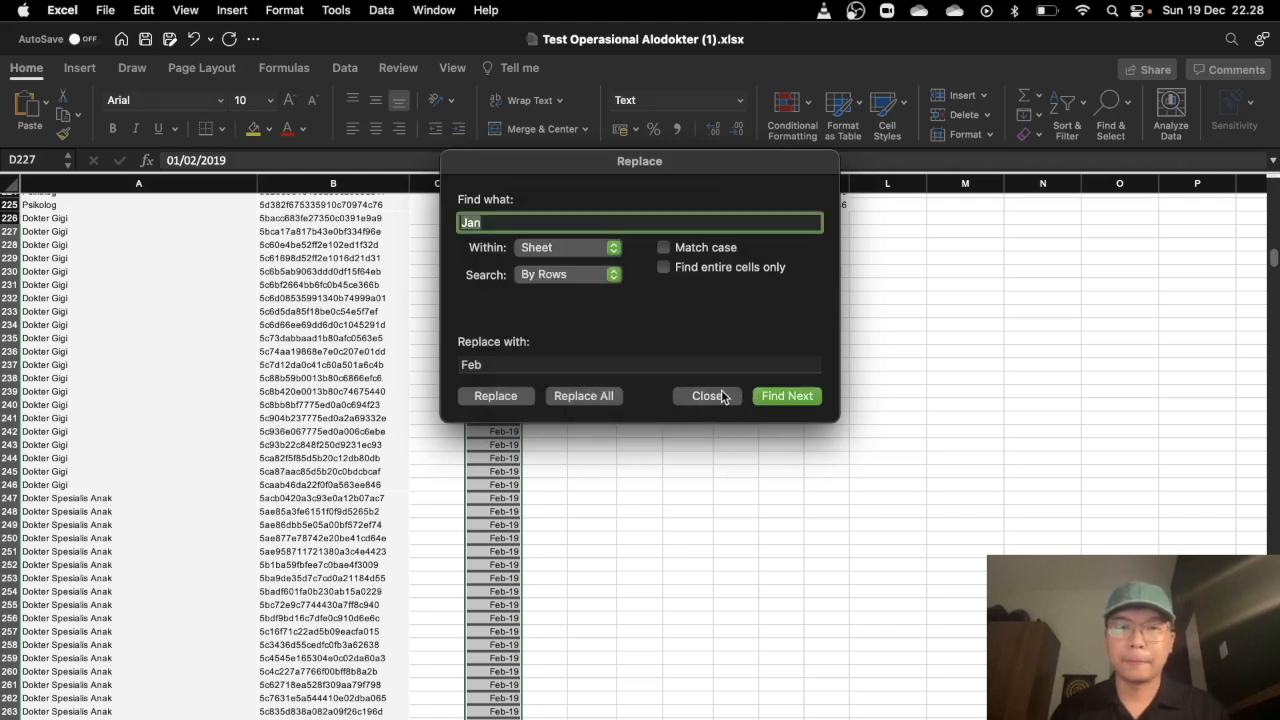
left_click(708, 396)
scroll(445, 378, "up", 5)
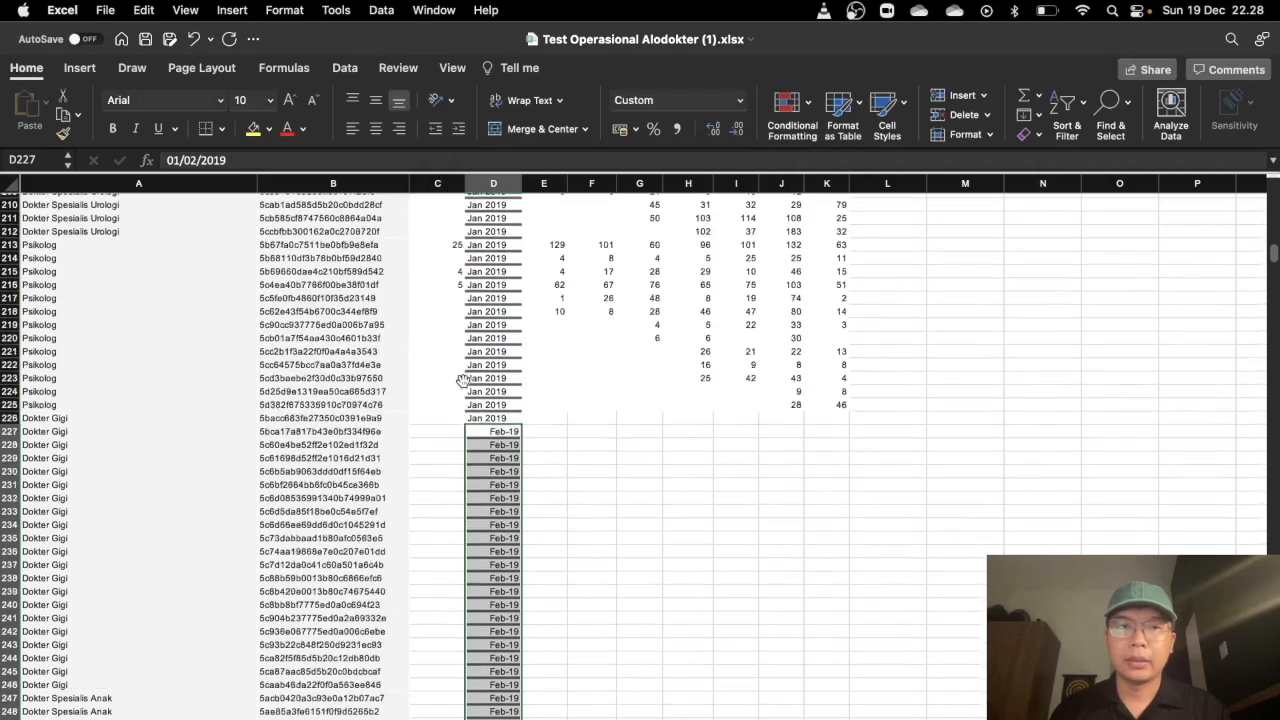
scroll(513, 455, "down", 6)
scroll(625, 314, "up", 3)
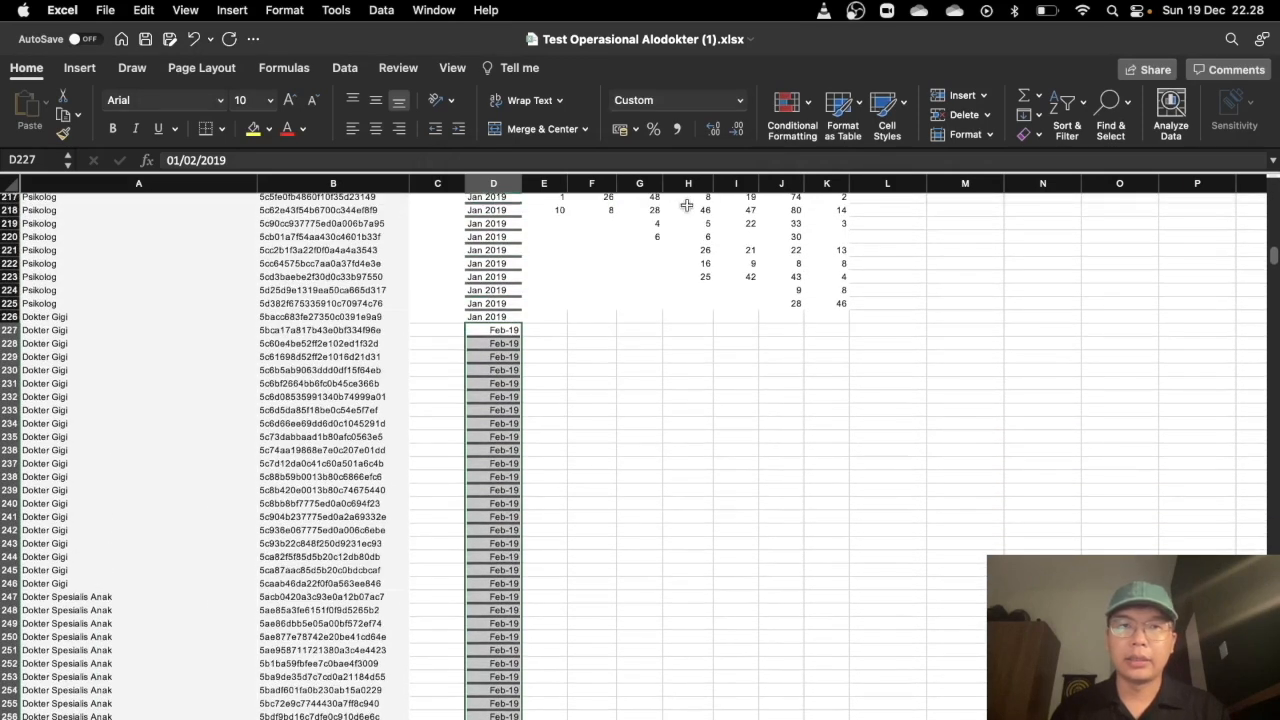
- Format the month block from D227 down as Text, then copy D226 into D227 and change it to "Feb 2019"
left_click(740, 101)
left_click(676, 467)
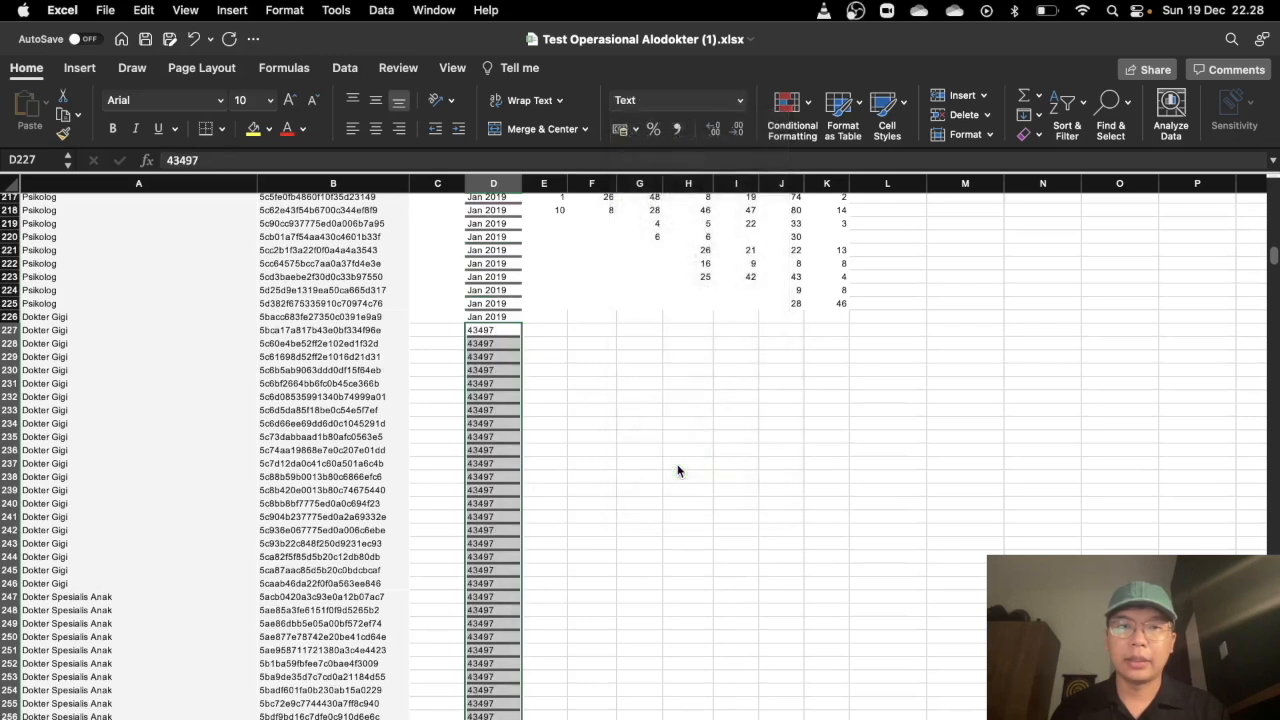
left_click(509, 317)
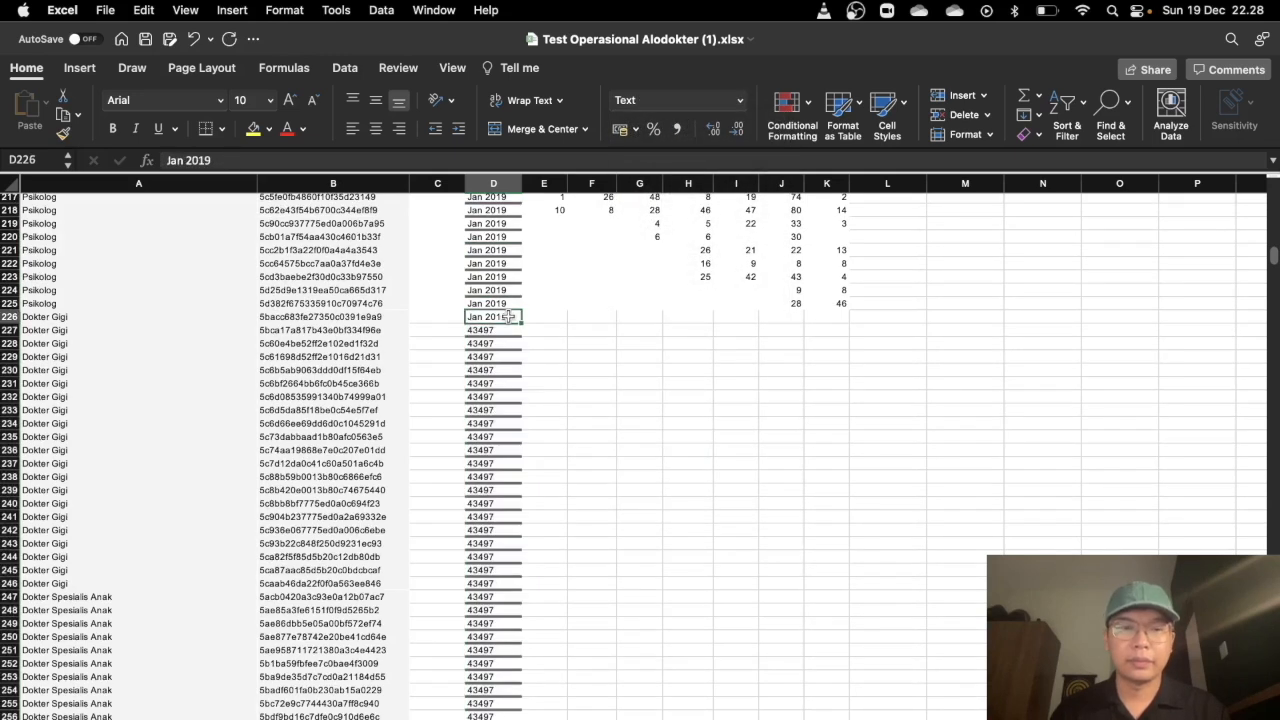
key("cmd+c")
left_click(508, 330)
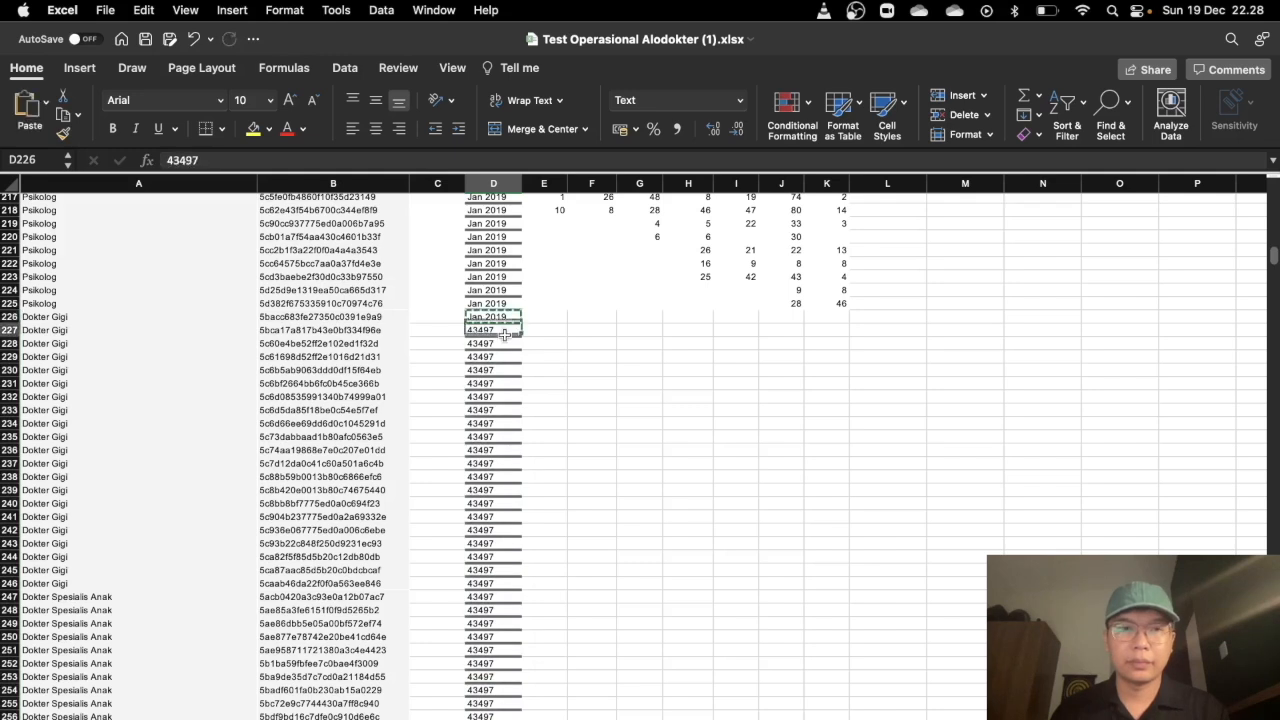
key("cmd+v")
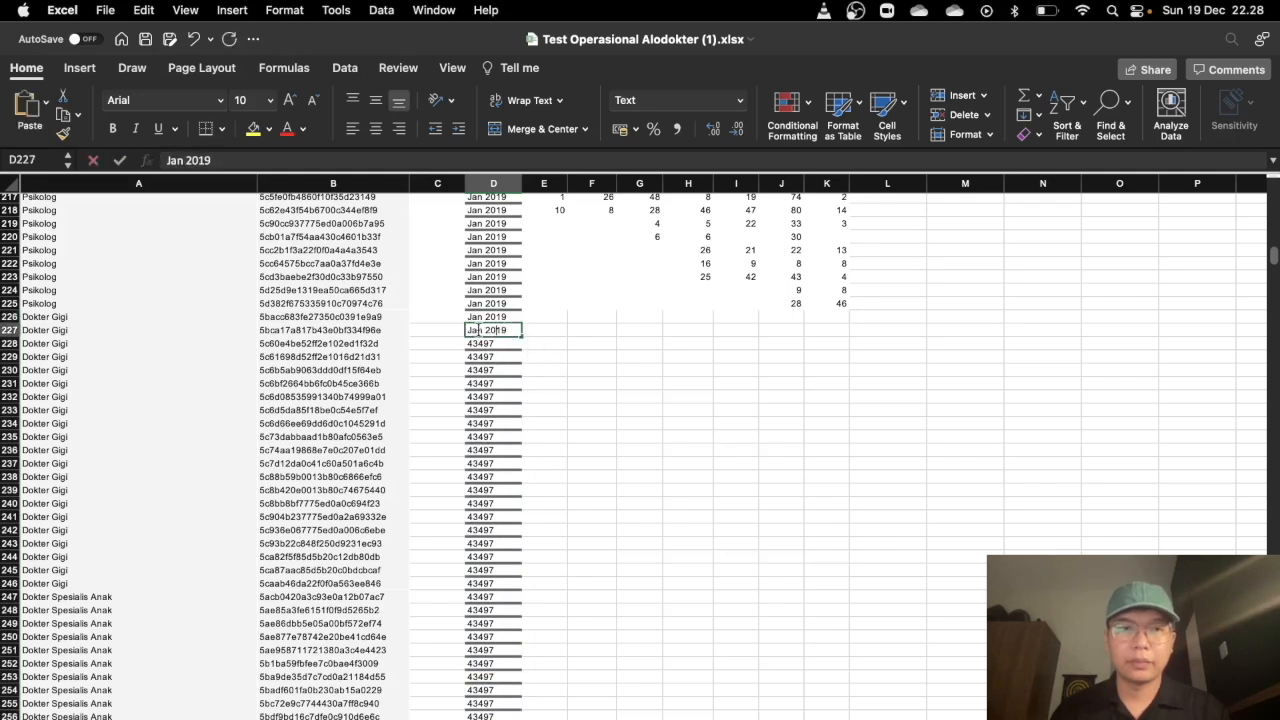
double_click(471, 330)
type("Feb")
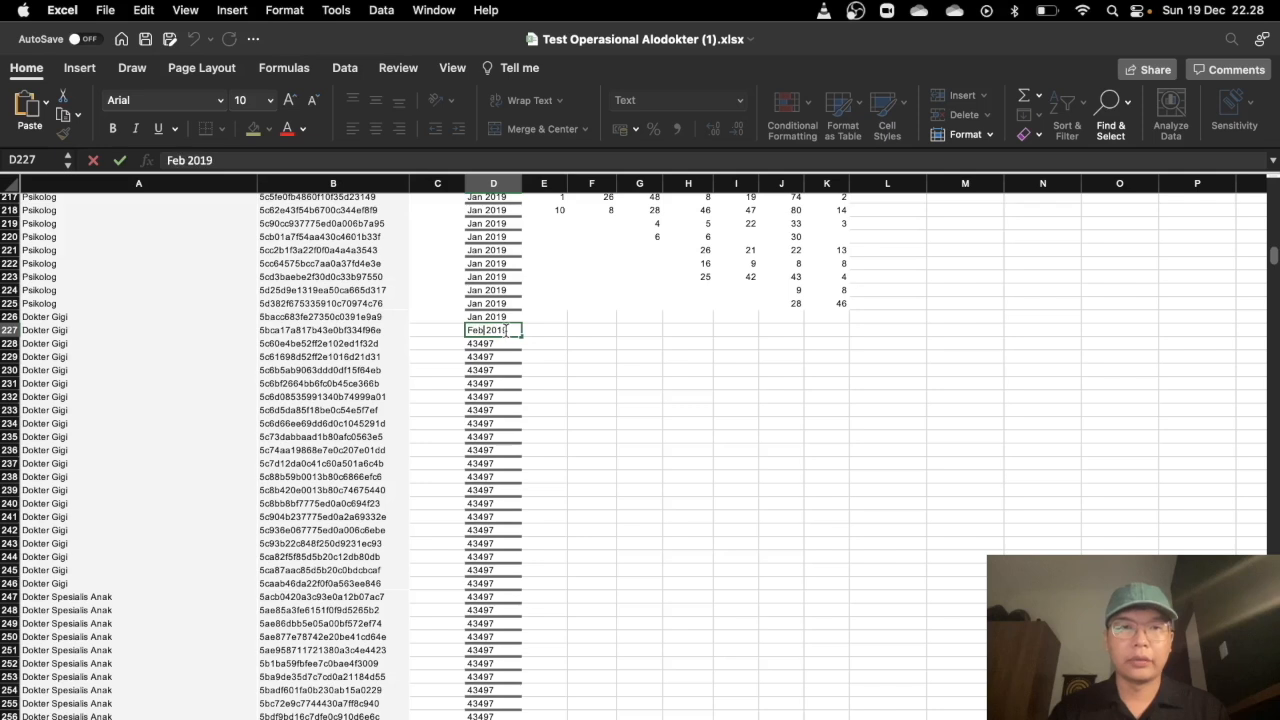
key("Return")
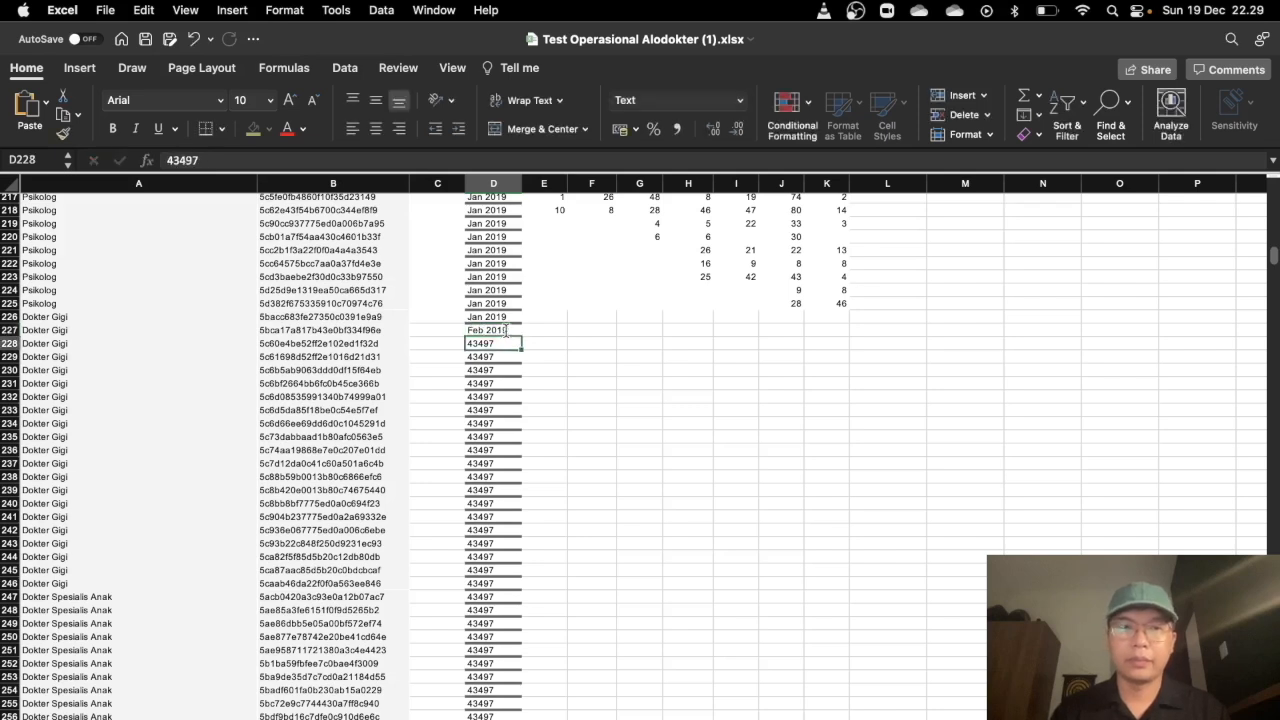
- Fill "Feb 2019" from D227 down through D451
left_click(508, 330)
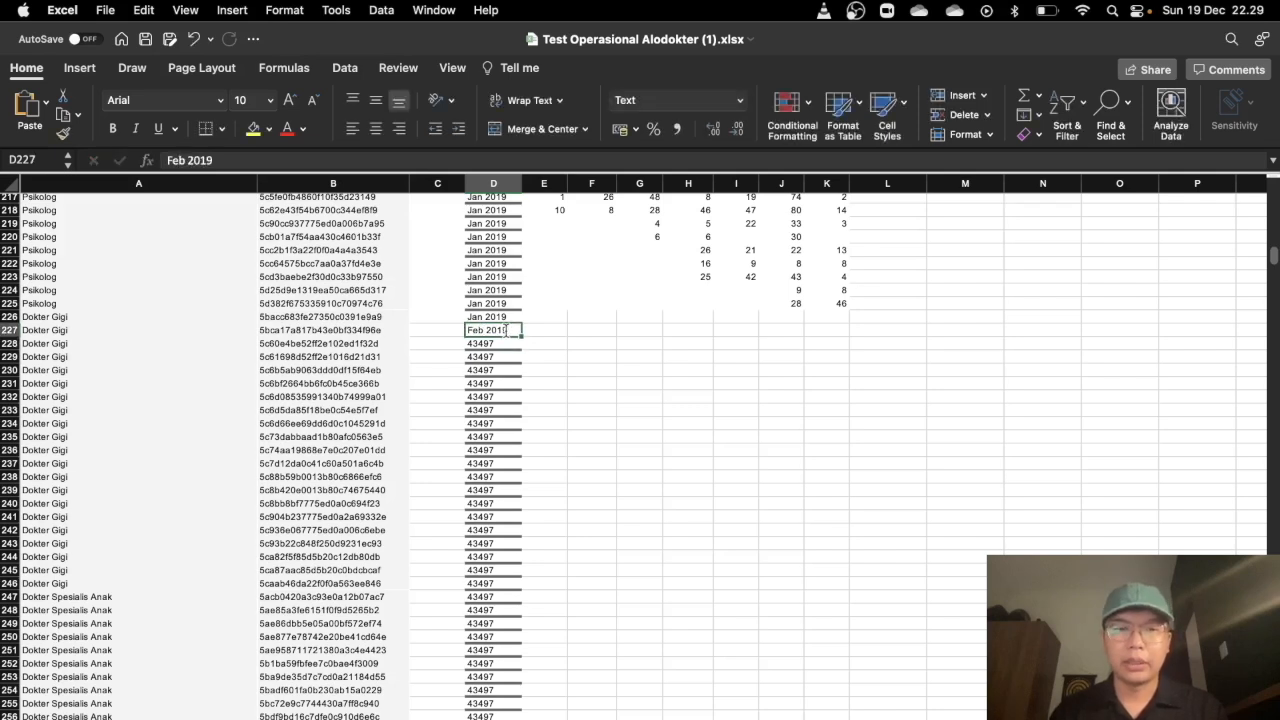
double_click(519, 336)
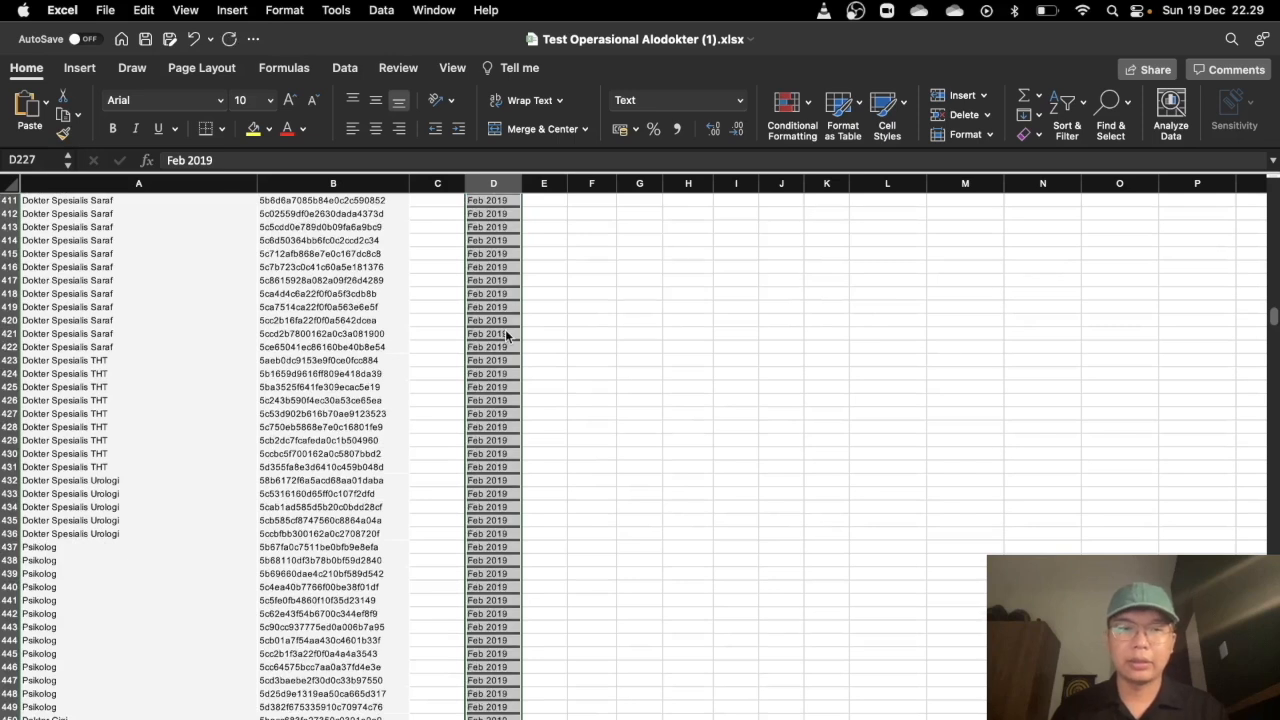
key("super+Down")
key("Down")
key("Up")
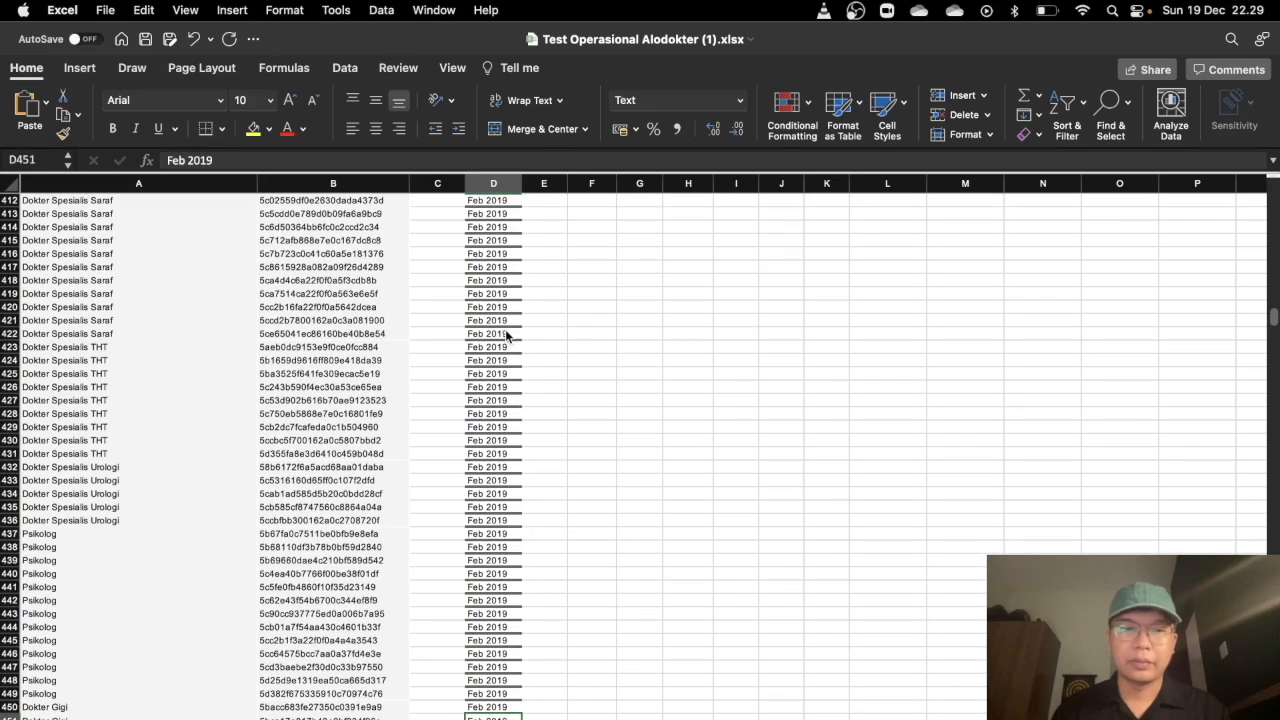
- Clear the surplus "Feb 2019" entries in D450:D451
scroll(507, 336, "down", 5)
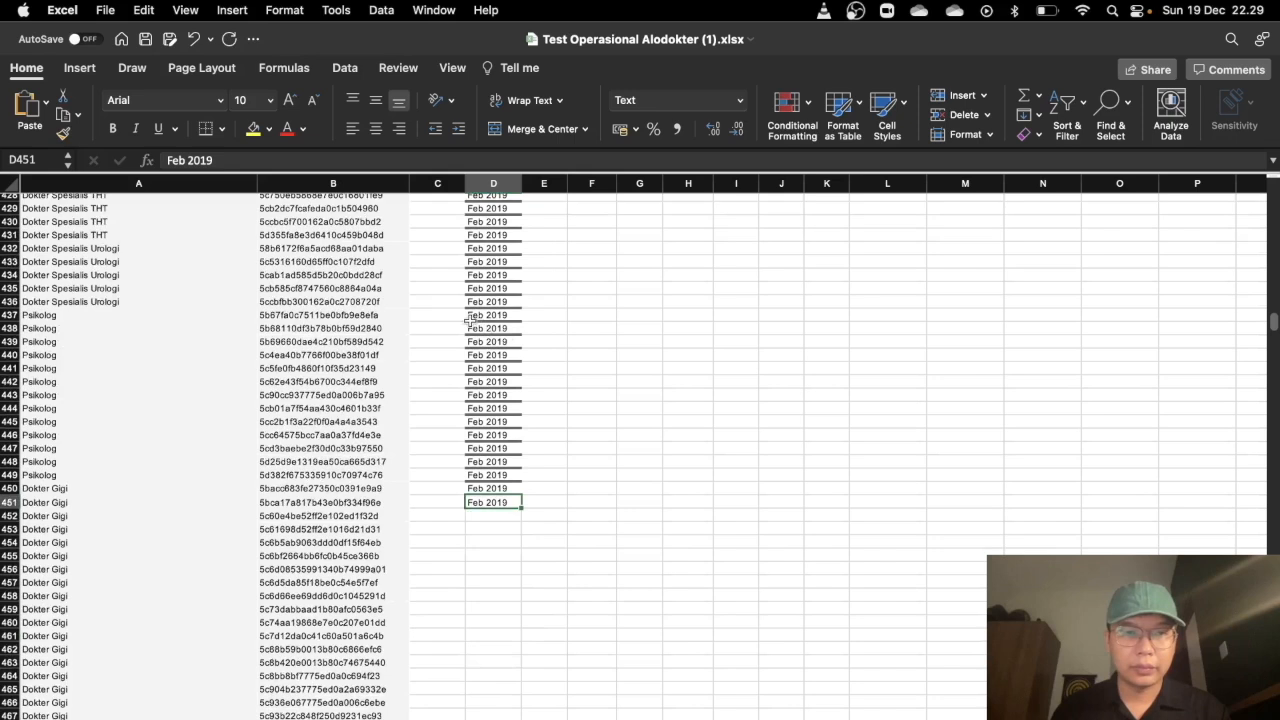
left_click(491, 485)
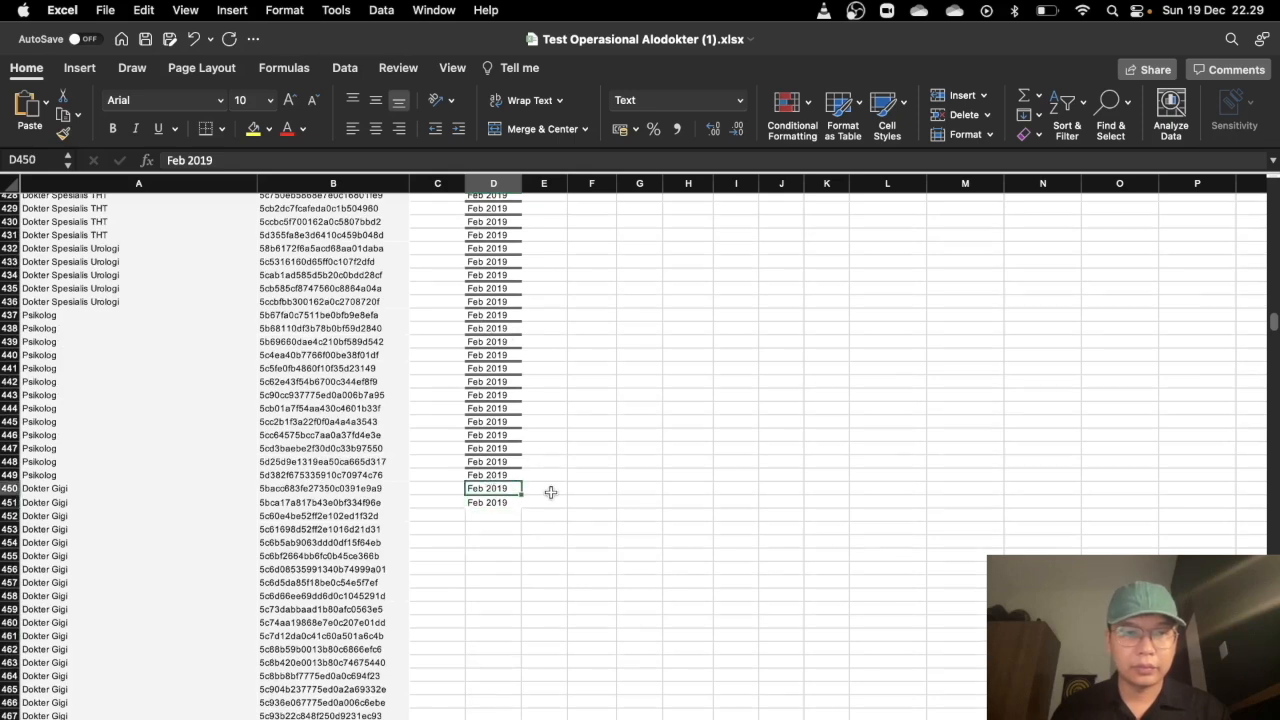
key("shift+Down")
key("Delete")
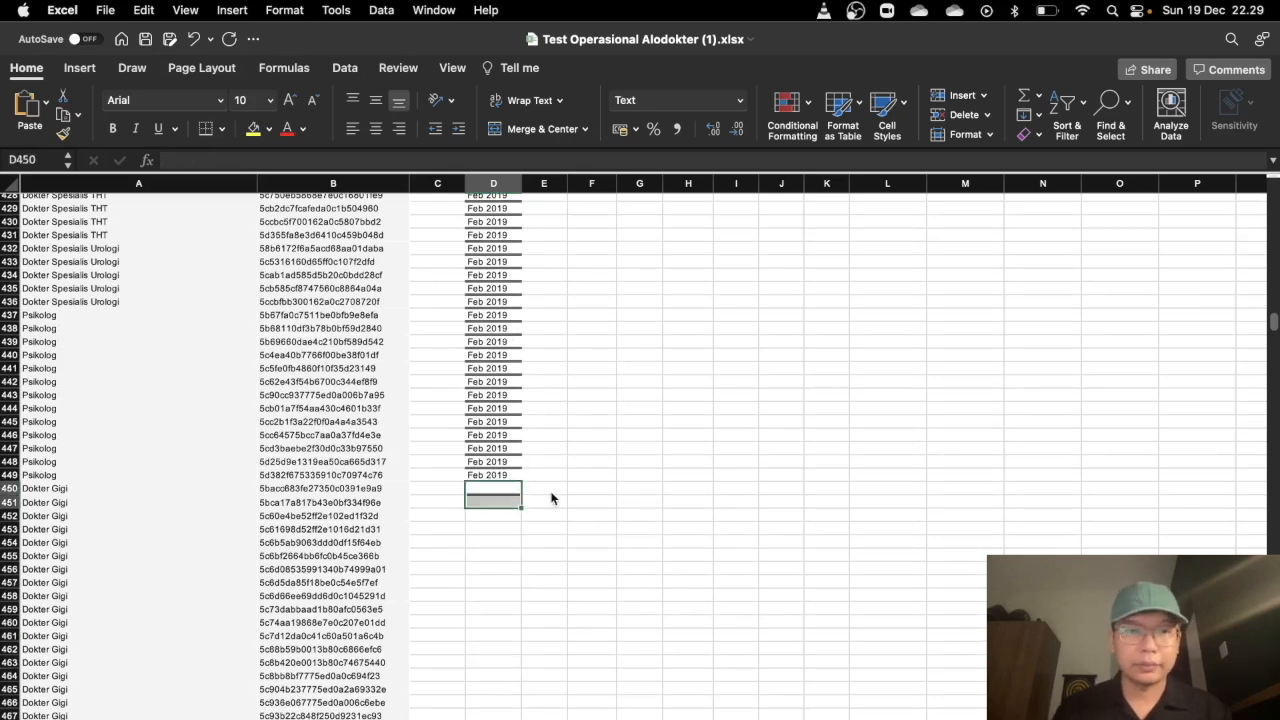
- Review the month column from its first rows down to the last filled entry
key("Up")
key("super+Up")
key("Down")
key("Down")
key("Down")
key("Down")
key("Down")
key("Down")
key("Down")
key("Down")
key("Down")
key("Down")
key("Down")
key("Down")
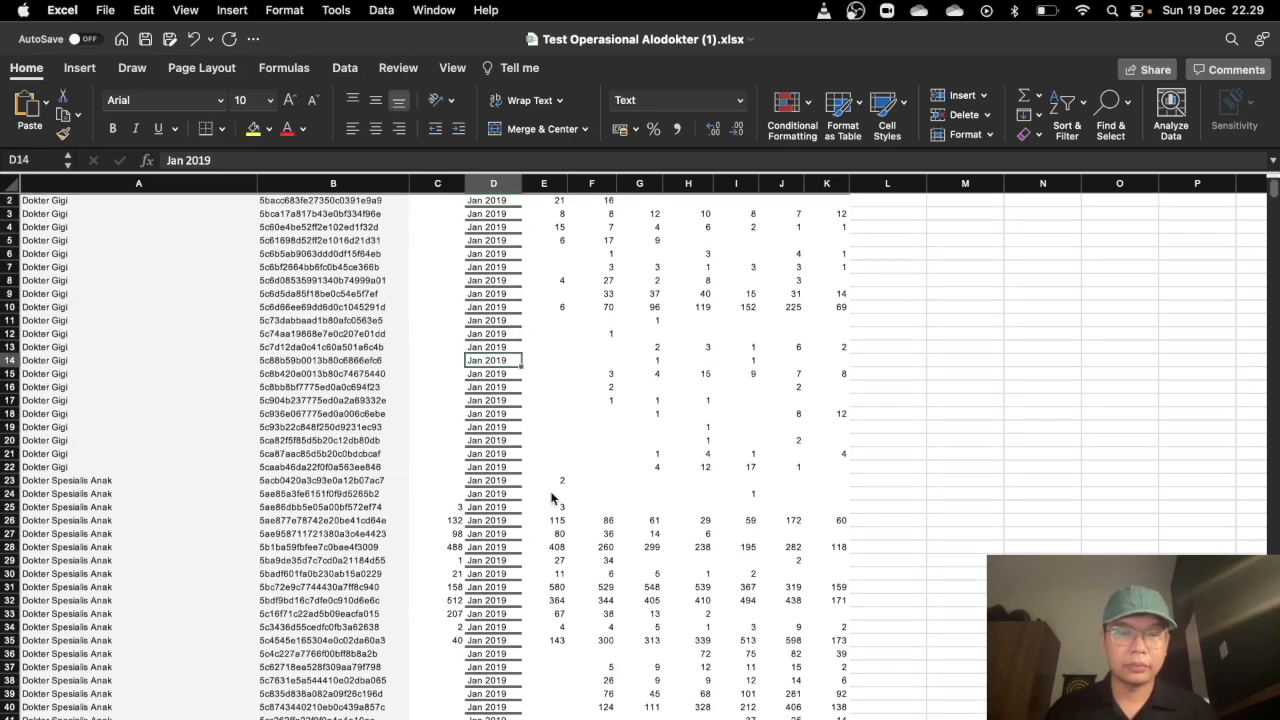
key("super+Down")
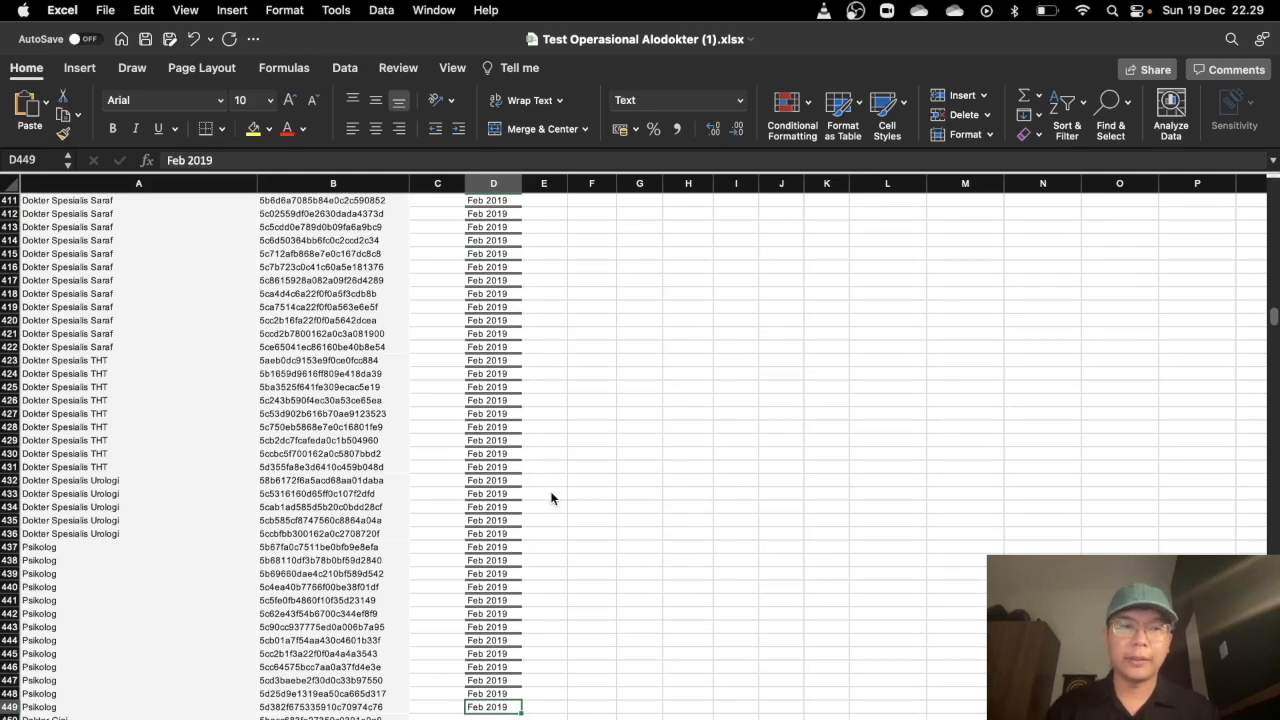
- Copy the "Feb 2019" block in column D and paste it directly below the last filled month row
left_click(504, 415)
left_click(496, 391)
key("super+v")
key("shift+super+Down")
key("super+c")
left_click(516, 456)
key("super+v")
- Replace "feb" with "mar" in the newly pasted month block and enter "Mar 2019" as text in column D
key("ctrl+h")
type("feb")
double_click(489, 366)
type("mar")
left_click(584, 396)
left_click(707, 396)
left_click(505, 460)
type("Mar 2019")
- Copy the month block above, paste it below the March rows, and fill that block with "Apr 2019"
left_click(498, 379)
key("shift+super+Up")
key("super+c")
scroll(500, 489, "down", 20)
left_click(501, 350)
key("super+v")
left_click(502, 350)
scroll(503, 351, "up", 3)
type("Apr 2019")
double_click(521, 482)
- Paste a copied month cell below the April rows, change it to "May 2019" and fill it down
key("super+c")
left_click(492, 525)
key("super+v")
type("May 2019")
double_click(521, 531)
- Add the "Jun 2019" and "Jul 2019" blocks below the May rows in column D, filling each one down
key("super+v")
type("Jun 2019")
double_click(526, 504)
key("super+v")
type("Jul 2019")
double_click(526, 561)
- Enter "Aug 2019" in D1570 and fill it down through the remaining doctor rows
key("super+v")
type("Aug 2019")
double_click(526, 714)
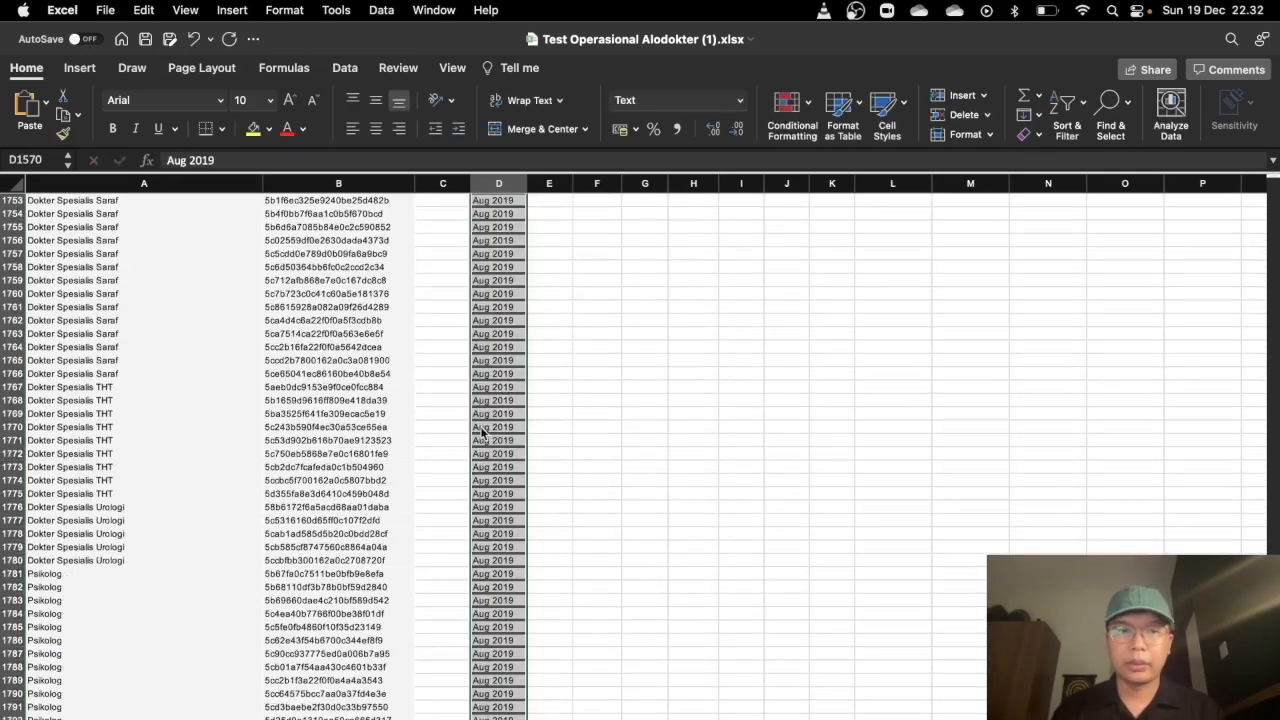
- Copy the Feb 2019 values in E2:E225
key("Right")
key("Down")
key("Left")
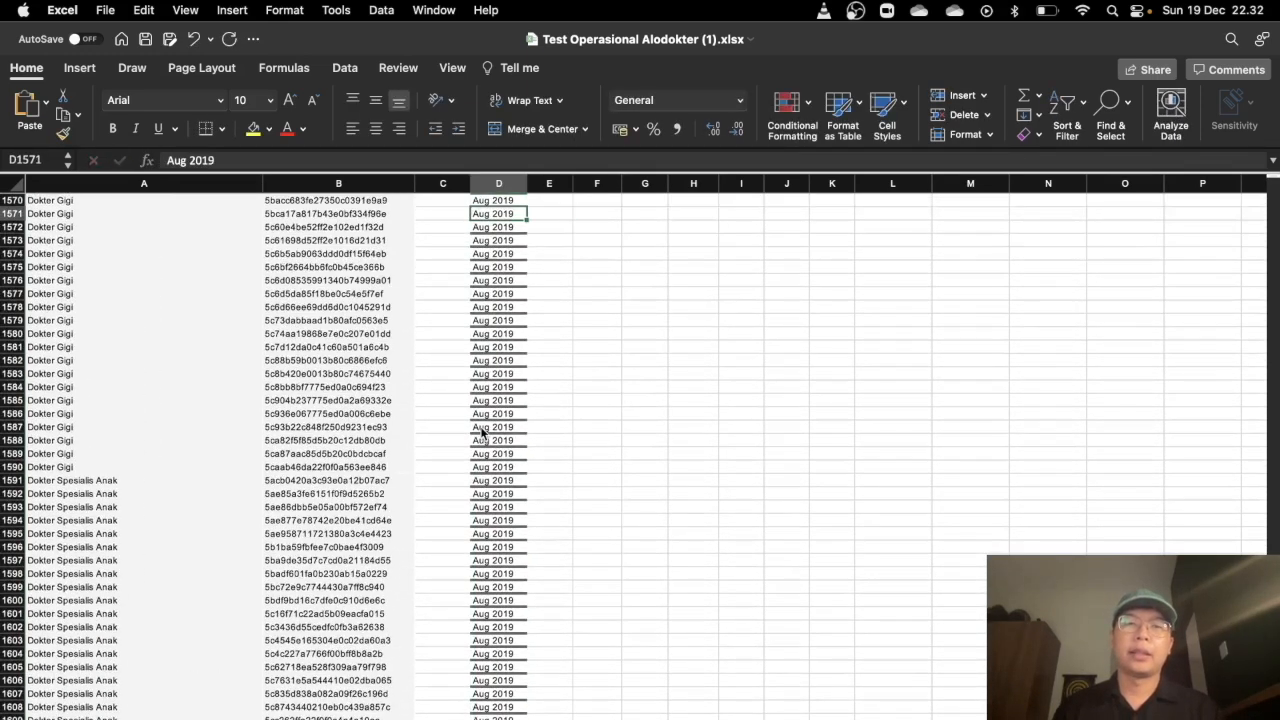
key("super+Up")
key("Up")
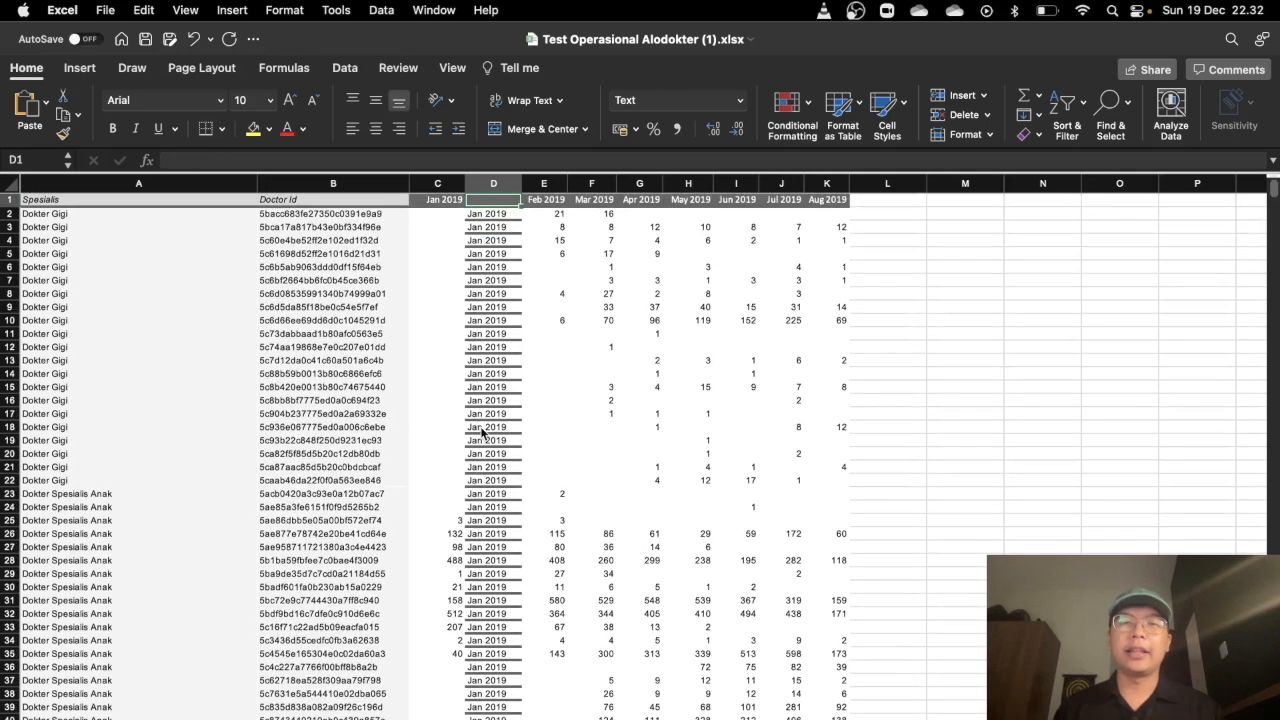
key("Right")
key("Down")
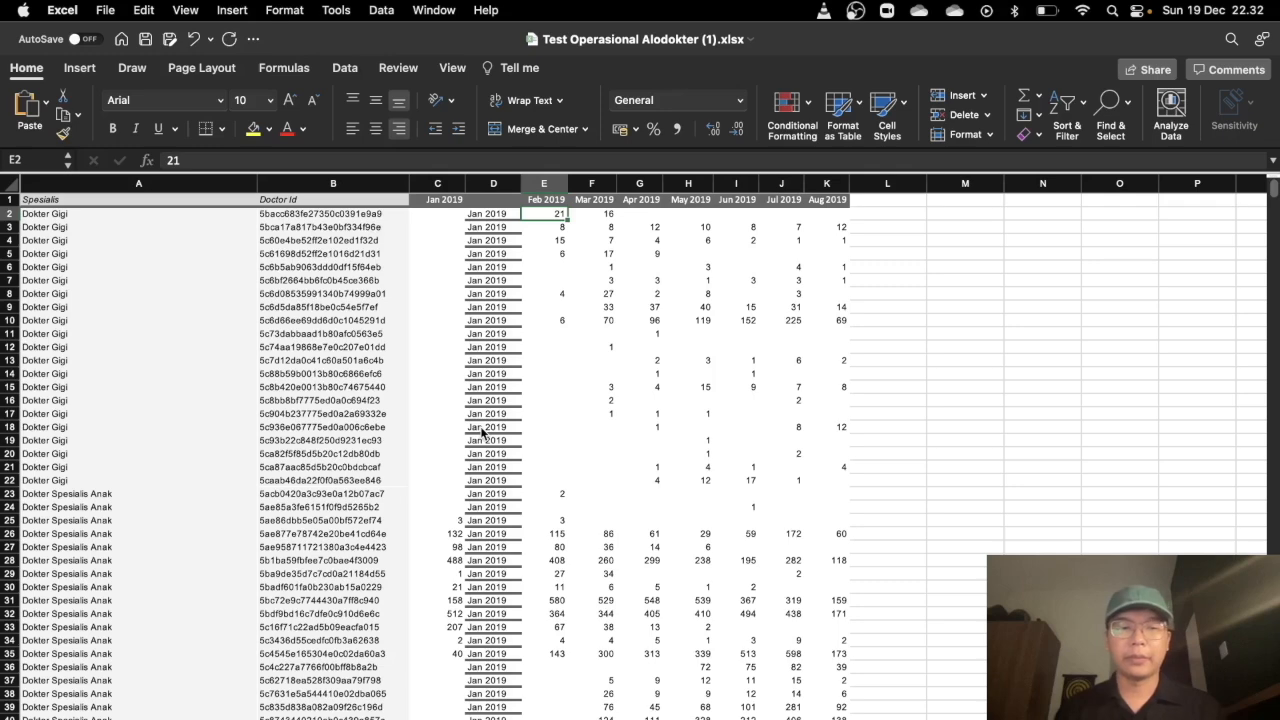
scroll(484, 432, "down", 20)
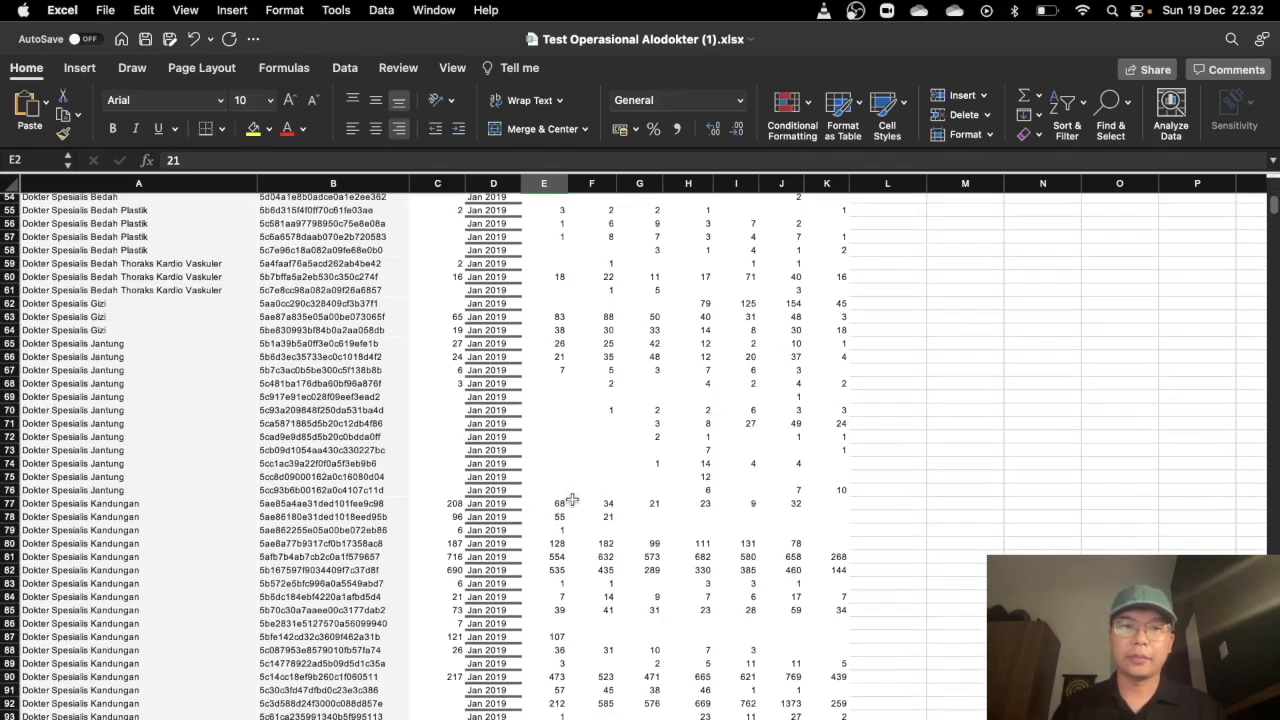
scroll(572, 500, "down", 12)
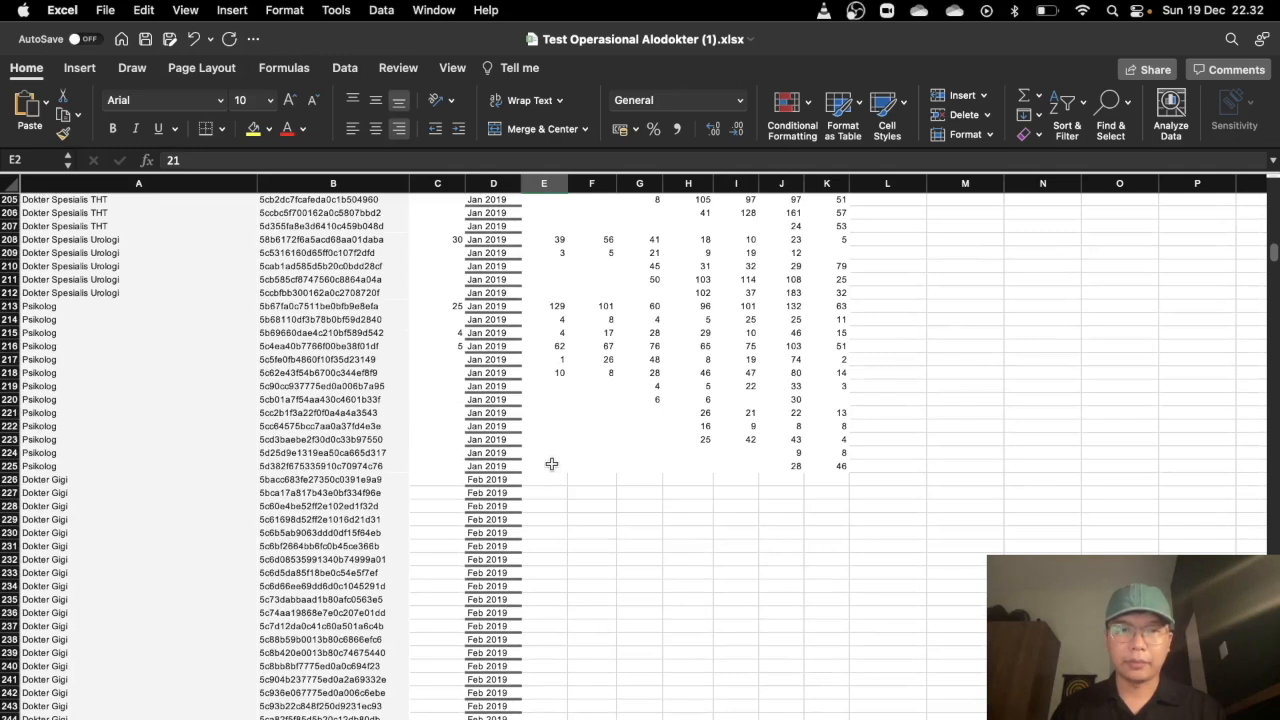
left_click(546, 465, "shift")
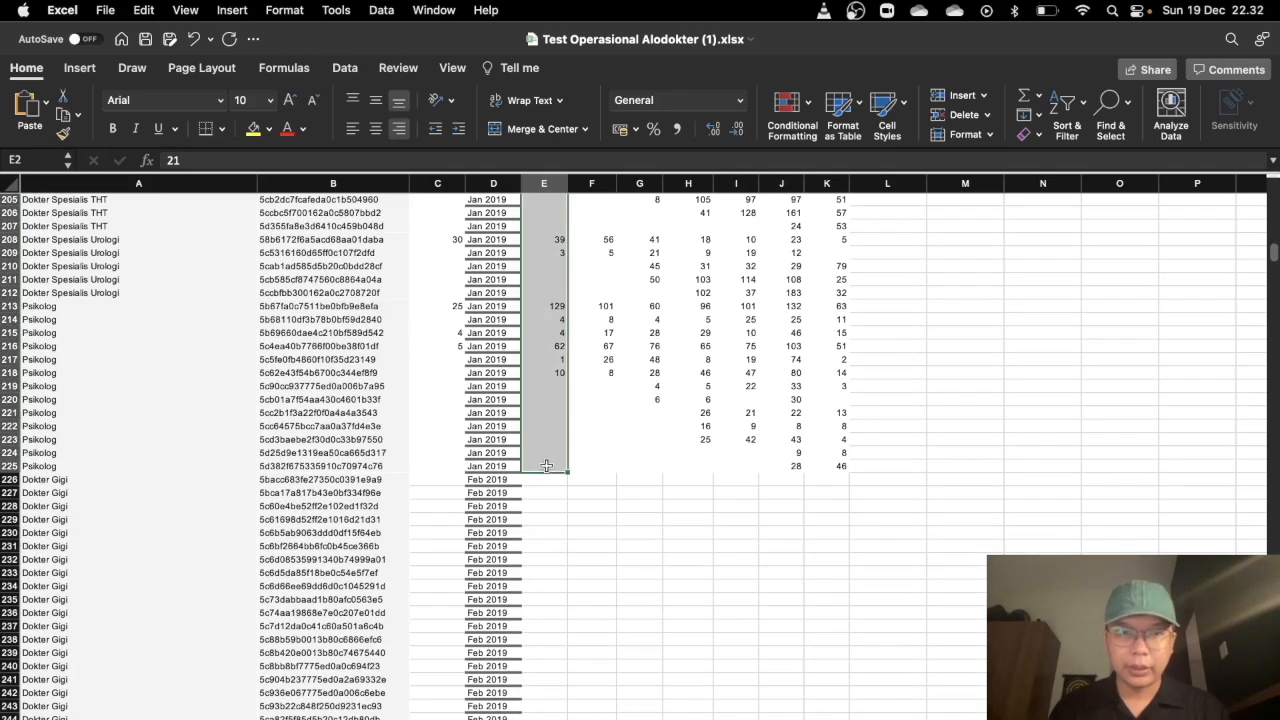
key("super+c")
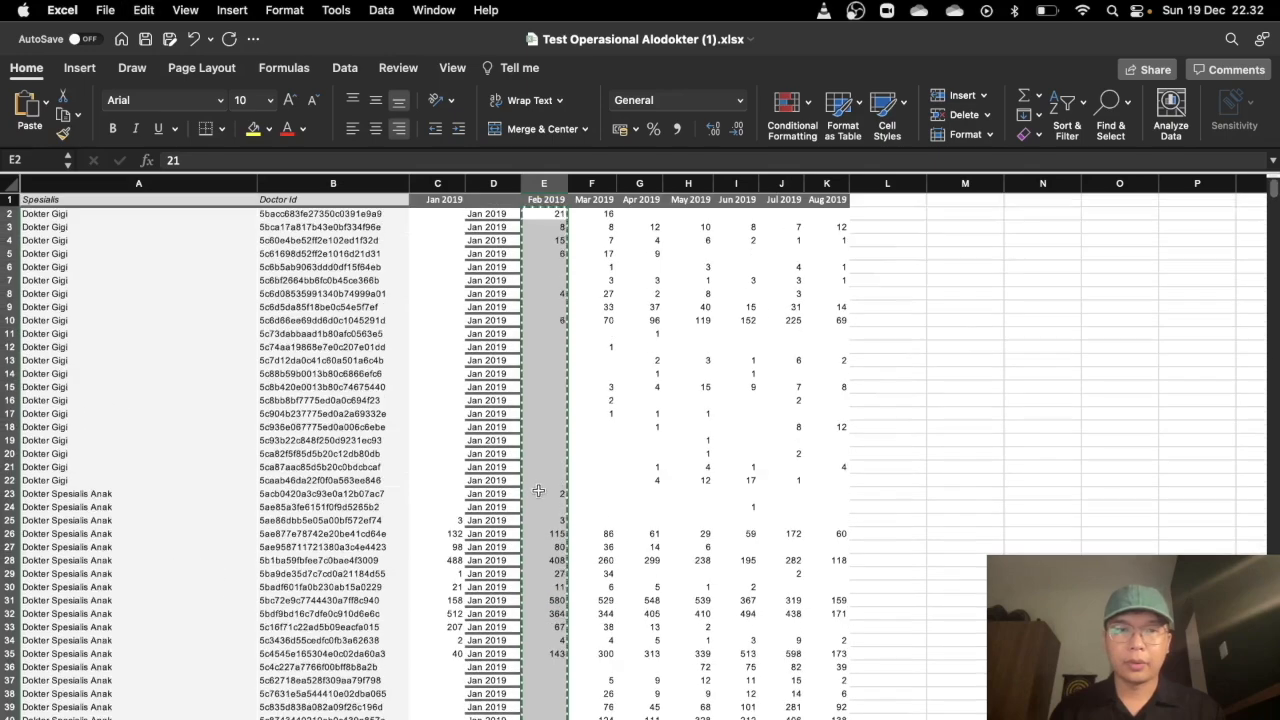
- Paste the copied Feb 2019 values into column C starting at C226, beside the first Feb 2019 row
left_click(551, 502)
key("Down")
key("Down")
key("Down")
key("Down")
key("Down")
key("Down")
key("Down")
key("Down")
key("Down")
key("Down")
key("Down")
key("Down")
key("Down")
key("Down")
key("Down")
key("Down")
key("Down")
key("Down")
key("Down")
key("Down")
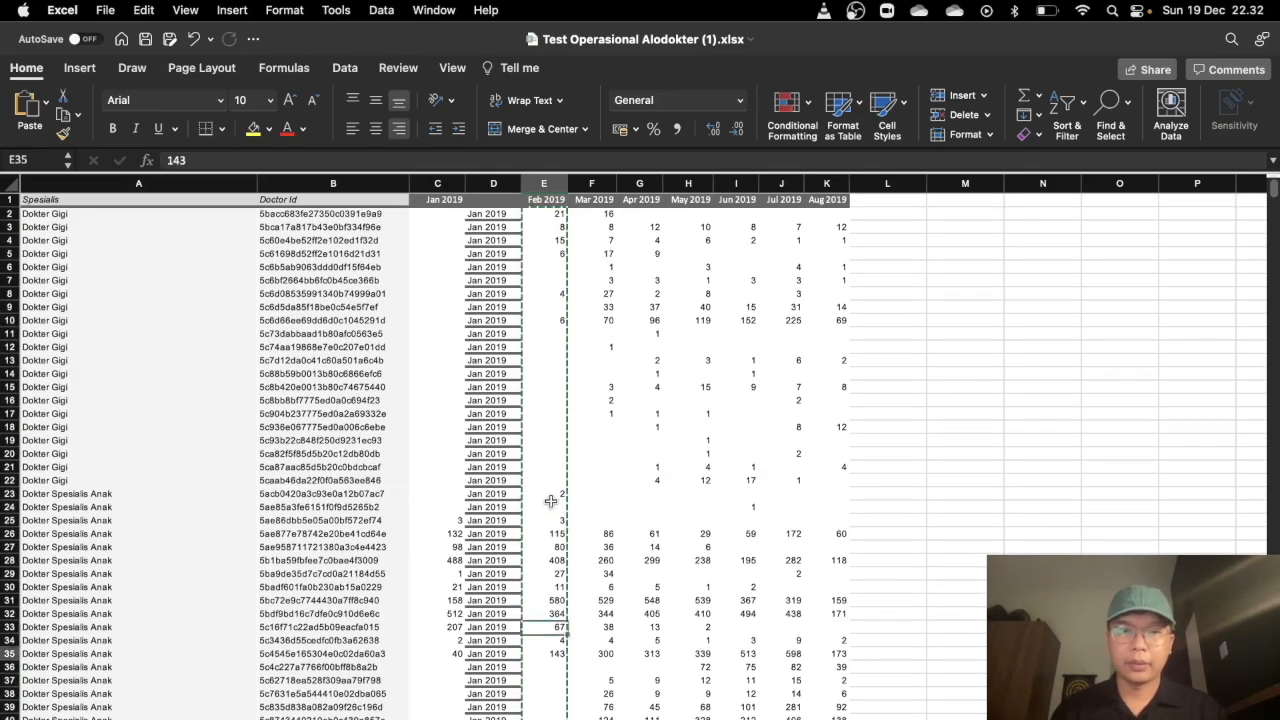
key("Down")
key("Down")
key("Down")
key("Down")
key("Down")
key("Down")
key("Down")
key("Down")
key("Down")
key("Down")
key("Down")
key("Down")
key("Down")
key("Down")
key("Down")
key("Down")
key("Down")
key("Down")
key("Down")
key("Down")
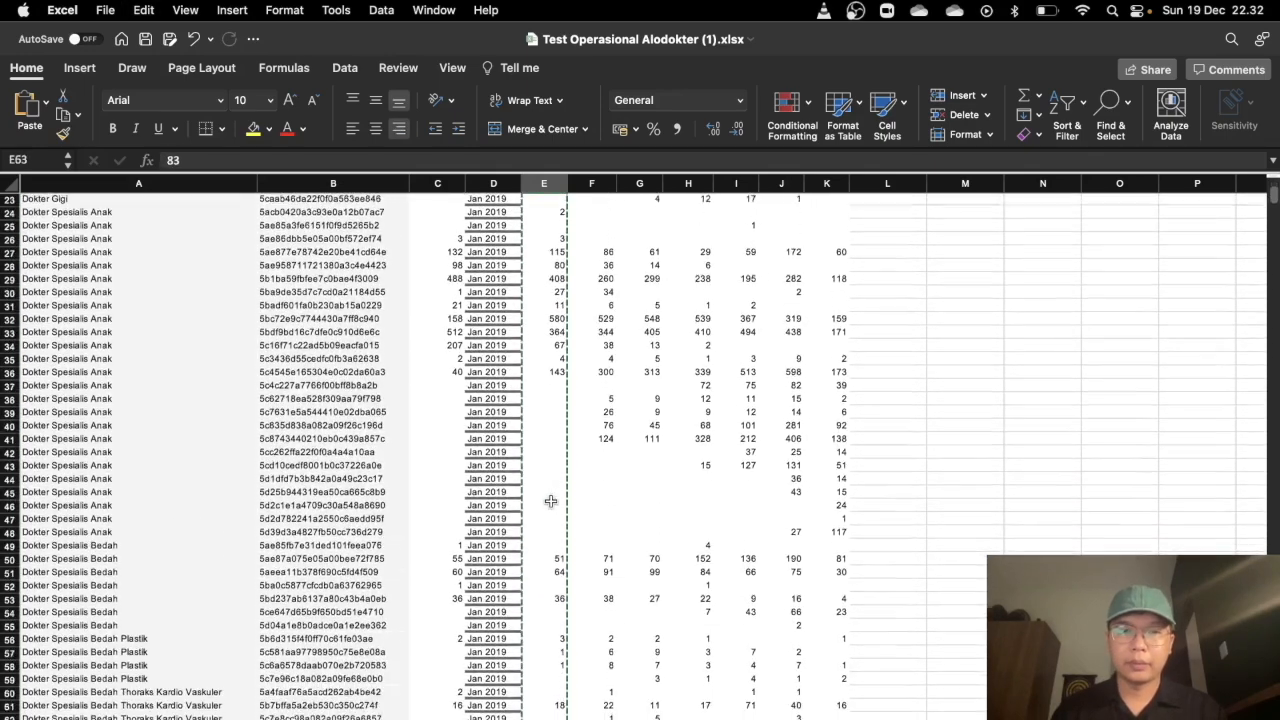
key("Down")
key("Down")
key("Down")
key("Down")
key("Down")
key("Down")
key("Down")
key("Down")
key("Down")
key("Down")
key("Down")
key("Down")
key("Down")
key("Down")
key("Down")
key("Down")
key("Down")
key("Down")
key("Down")
key("Down")
key("Left")
key("Left")
key("Left")
key("Left")
key("Right")
key("Right")
key("Right")
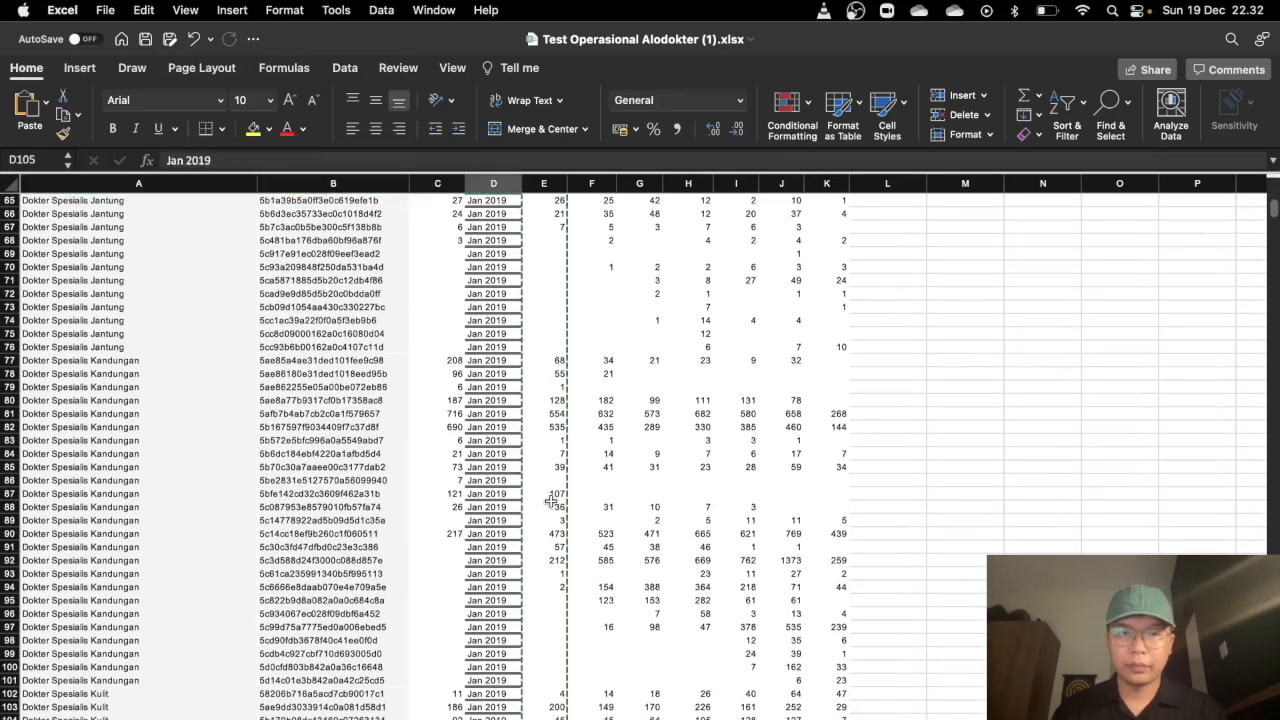
key("Left")
key("super+Down")
key("Down")
key("Down")
key("Down")
key("Down")
key("Down")
key("Down")
key("Down")
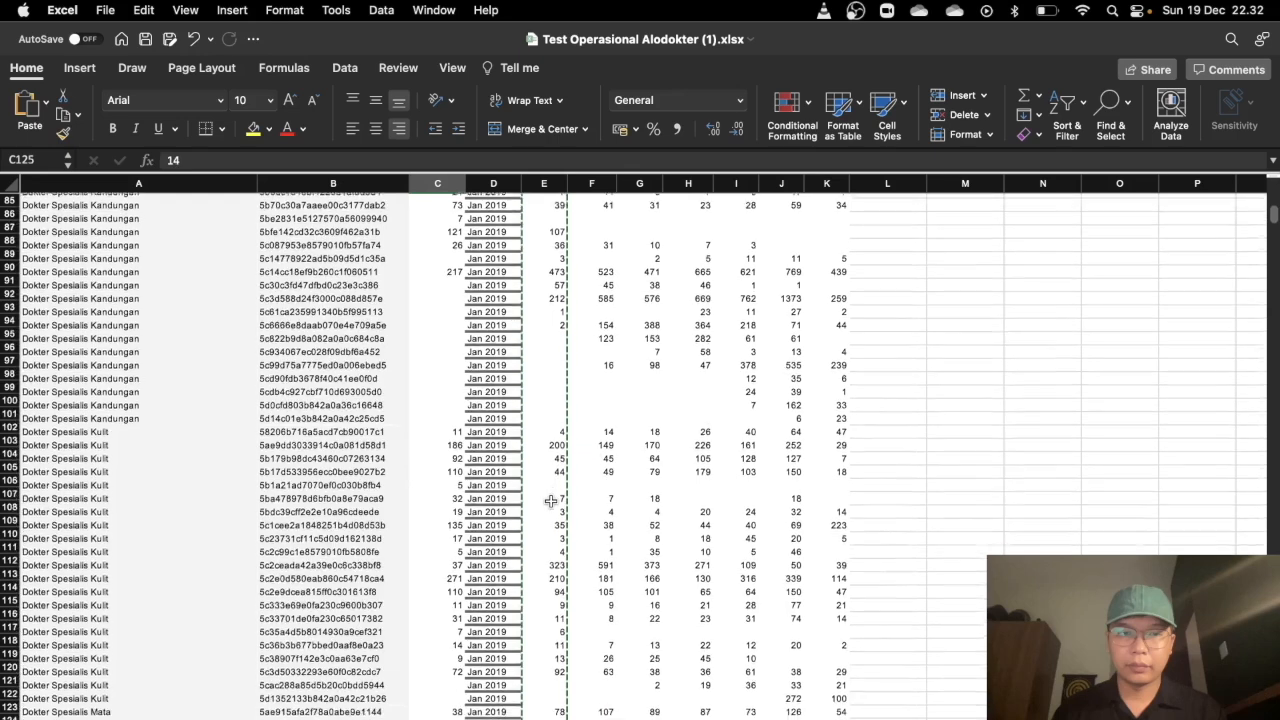
scroll(550, 500, "down", 20)
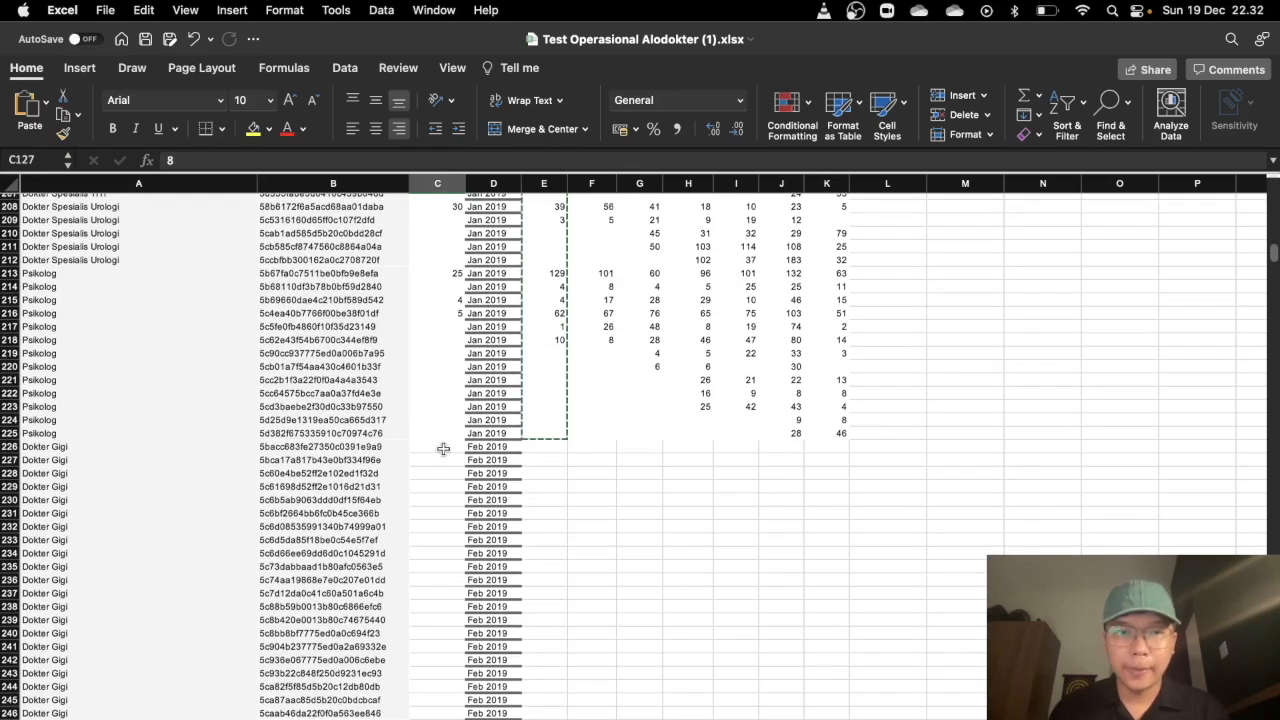
left_click(443, 447)
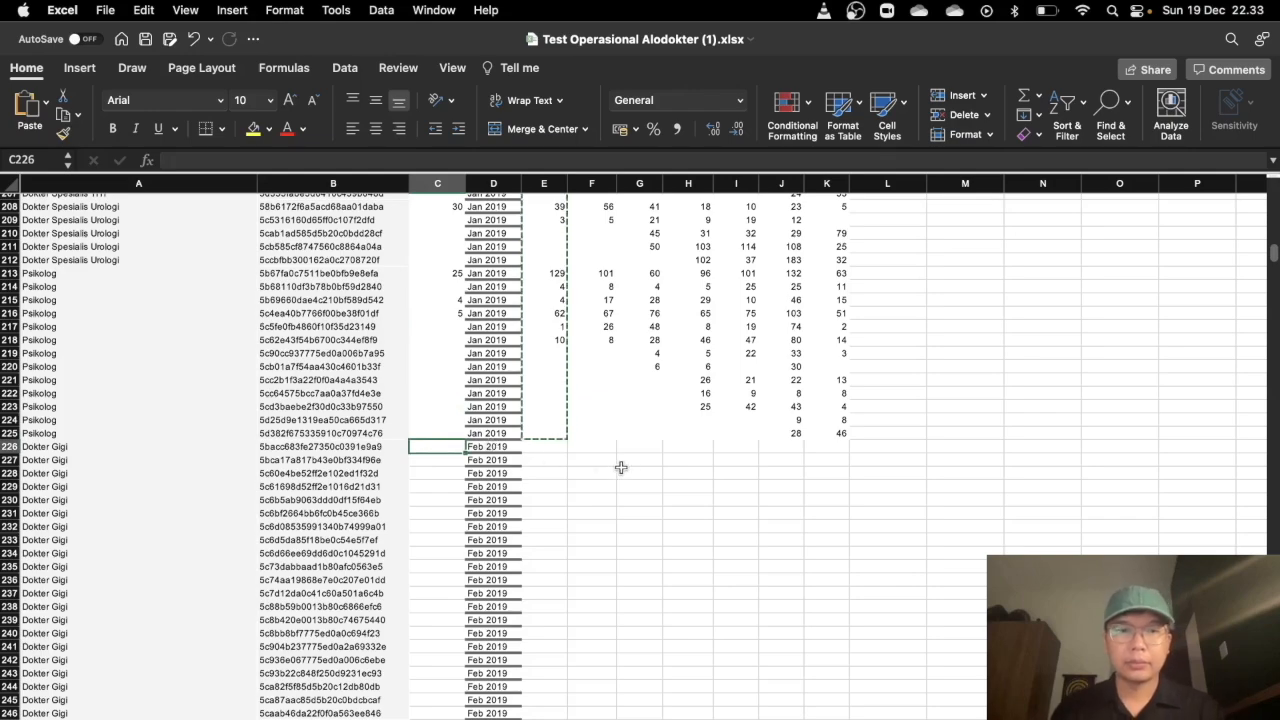
key("super+v")
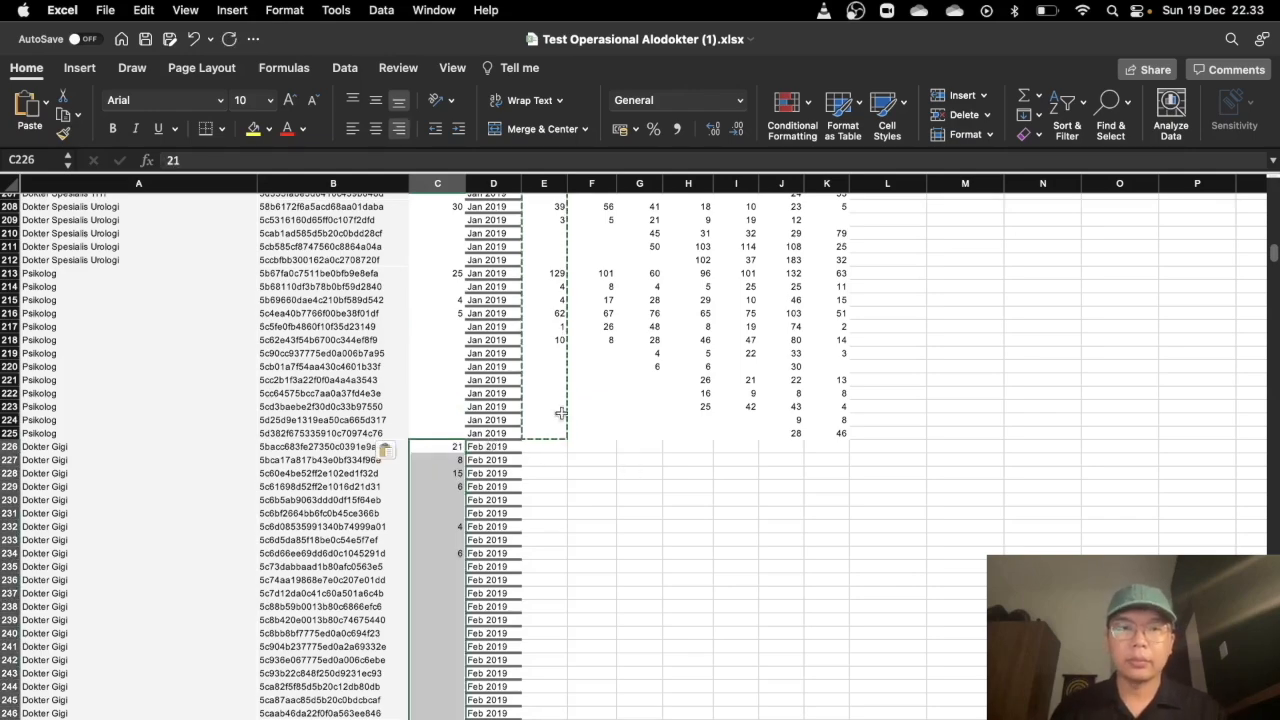
- Copy the Mar 2019 values and paste them into column C beside the Mar 2019 rows
scroll(603, 407, "up", 20)
left_click(592, 210)
left_click(437, 474)
key("super+v")
- Copy the Apr 2019 values and paste them into column C beside the Apr 2019 rows
left_click(577, 457)
left_click(544, 210)
key("super+c")
scroll(455, 566, "down", 20)
left_click(437, 640)
key("super+v")
- Copy the May 2019 values from column F and paste them into column C beside the May 2019 rows
scroll(620, 540, "up", 20)
left_click_drag(592, 214, 592, 560)
key("super+c")
scroll(611, 454, "down", 20)
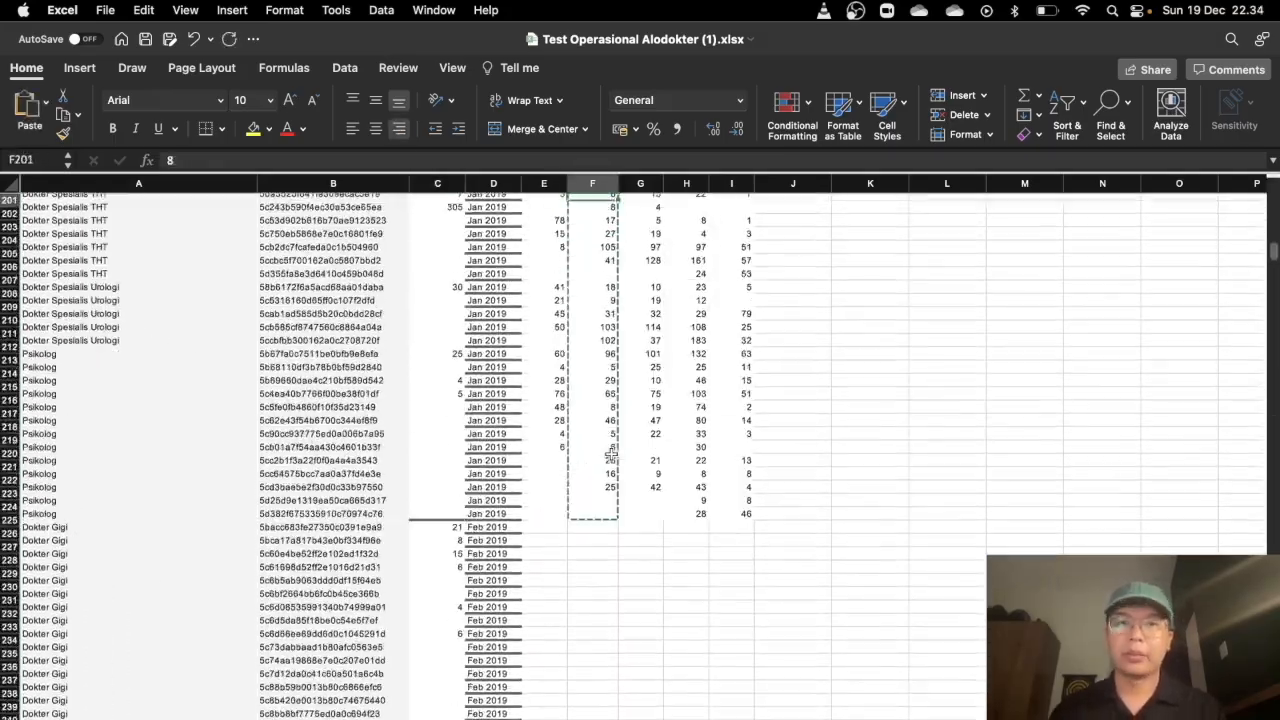
key("super+v")
- Copy the Jun 2019 values, search the sheet for "jun" and paste them into column C beside the Jun 2019 rows
left_click_drag(554, 213, 558, 227)
key("super+shift+Down")
key("super+c")
key("super+f")
type("jun")
key("Return")
scroll(585, 465, "up", 20)
left_click(546, 213)
key("super+shift+Down")
key("super+c")
key("Return")
left_click(443, 466)
key("super+v")
- Copy the Jul 2019 values, search the sheet for "jul" and paste them into column C beside the Jul 2019 rows
left_click(544, 211)
key("super+c")
left_click(493, 183)
type("jul")
key("Return")
left_click(440, 466)
key("super+v")
- Paste the Aug 2019 values into column C starting at C1570 and check the end of the stacked rows
key("super+Down")
left_click(440, 457)
key("super+v")
scroll(440, 457, "up", 5)
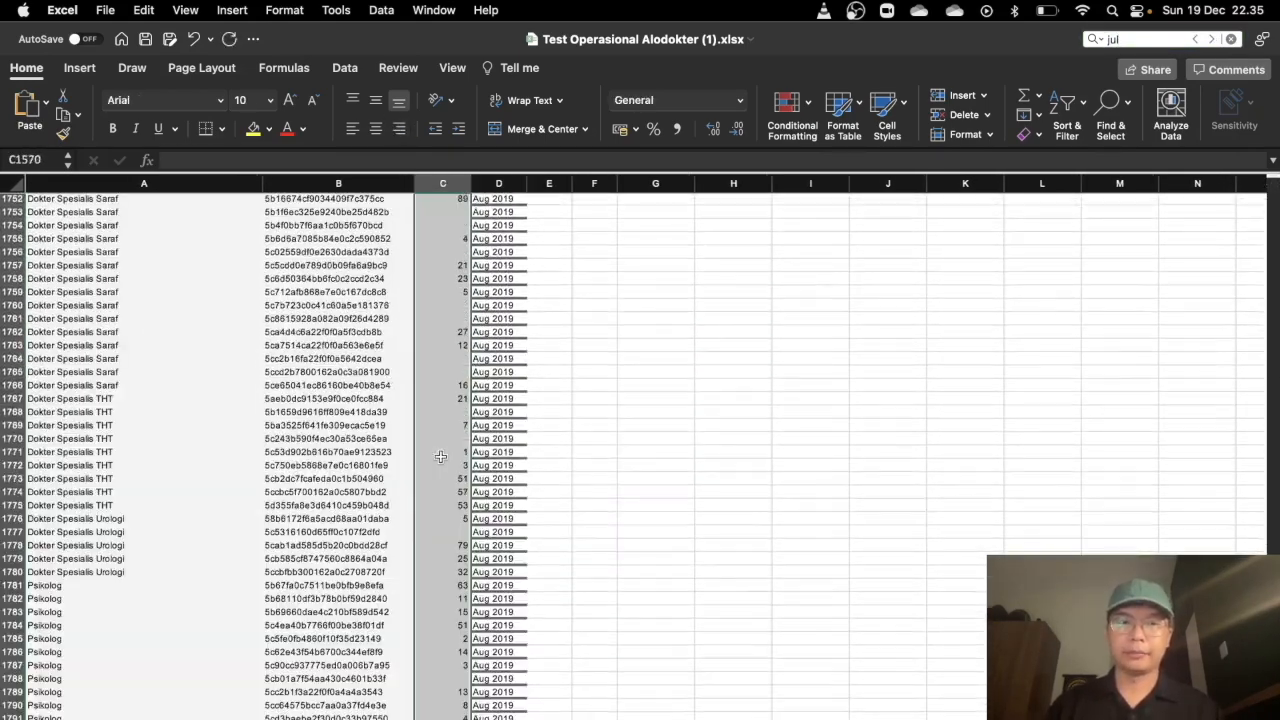
scroll(484, 606, "down", 10)
scroll(484, 606, "up", 3)
left_click(613, 373)
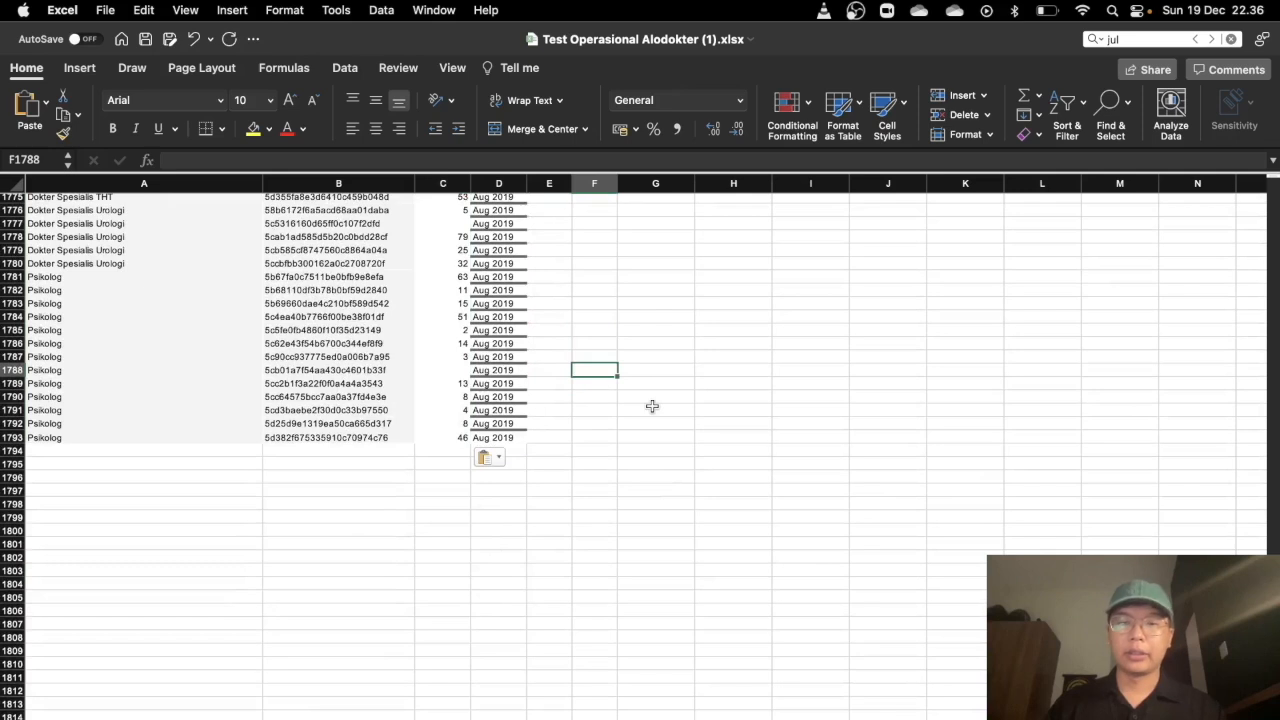
- Delete the leftover Jul 2019 and Aug 2019 columns, E and F
key("ctrl+Up")
left_click(815, 361)
key("super+Up")
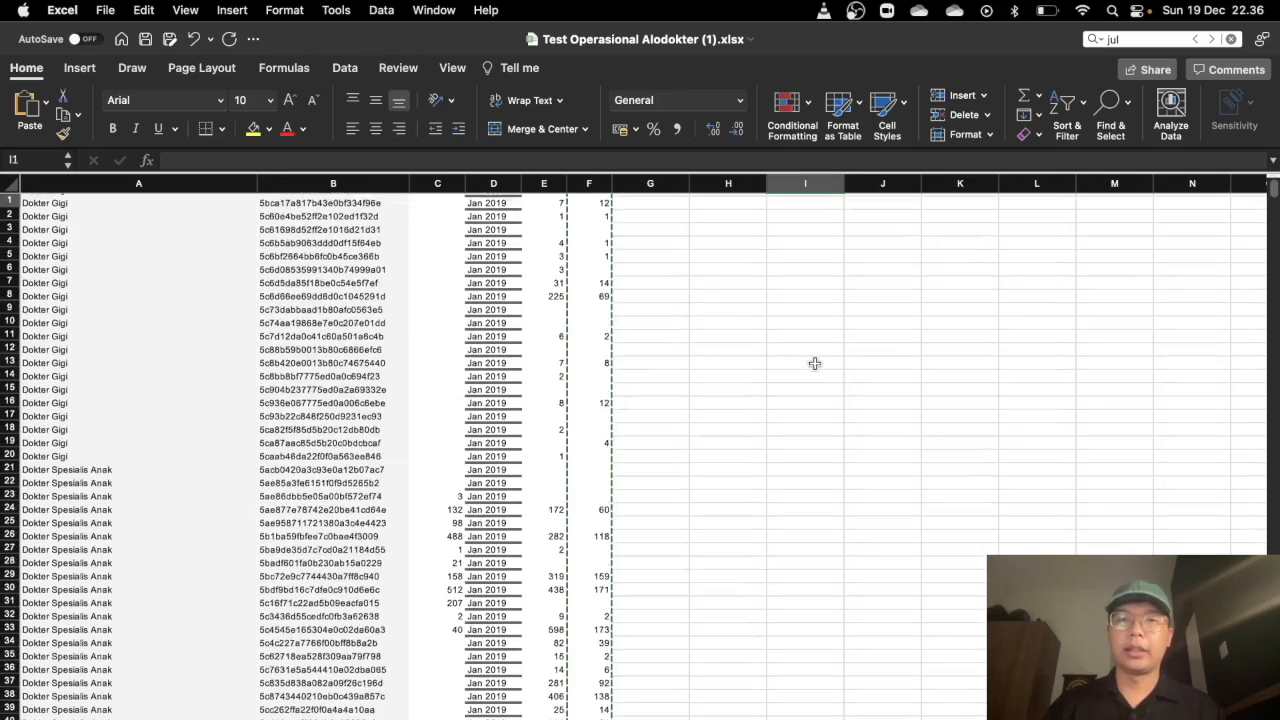
right_click(771, 374)
left_click(425, 42)
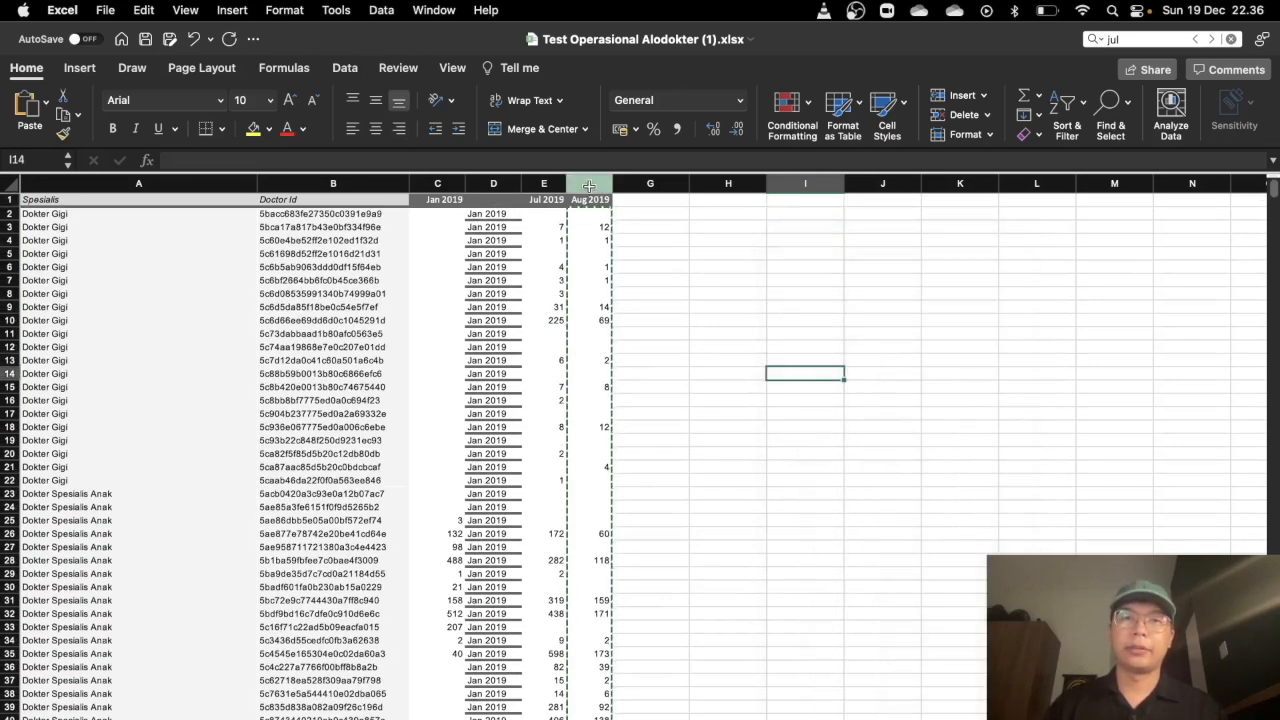
left_click_drag(588, 184, 544, 184)
right_click(566, 184)
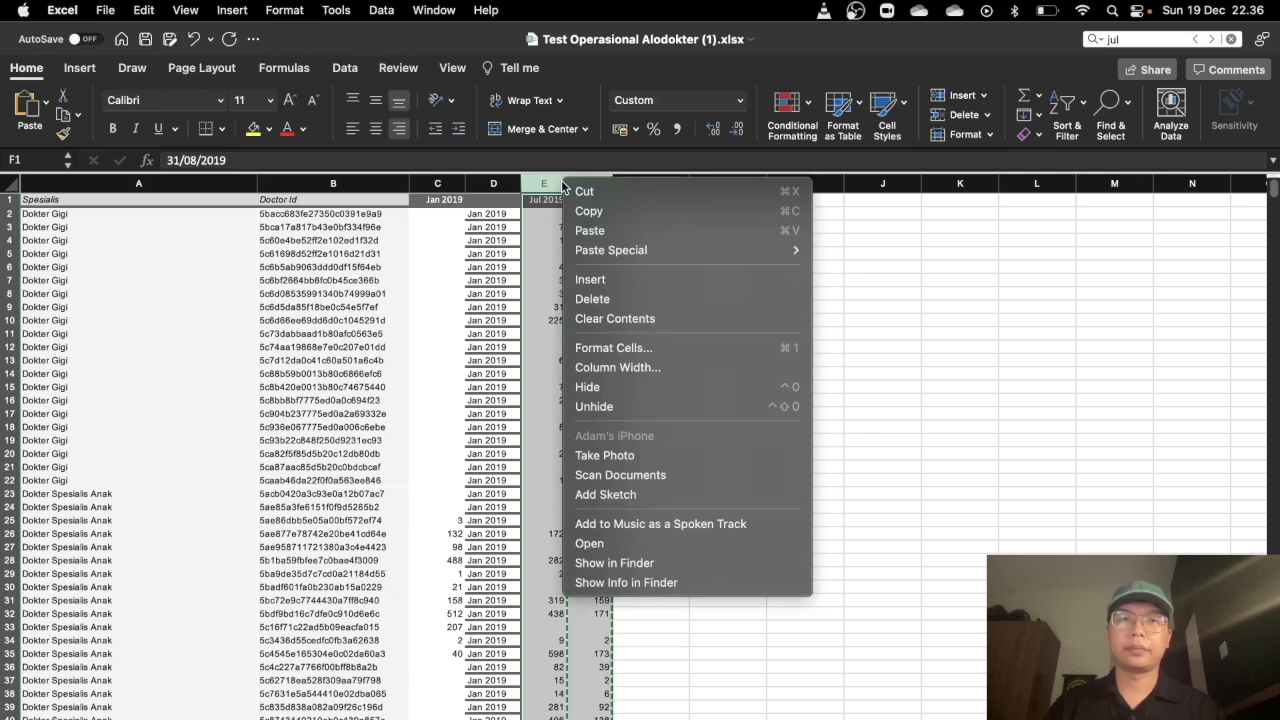
left_click(634, 297)
left_click(690, 274)
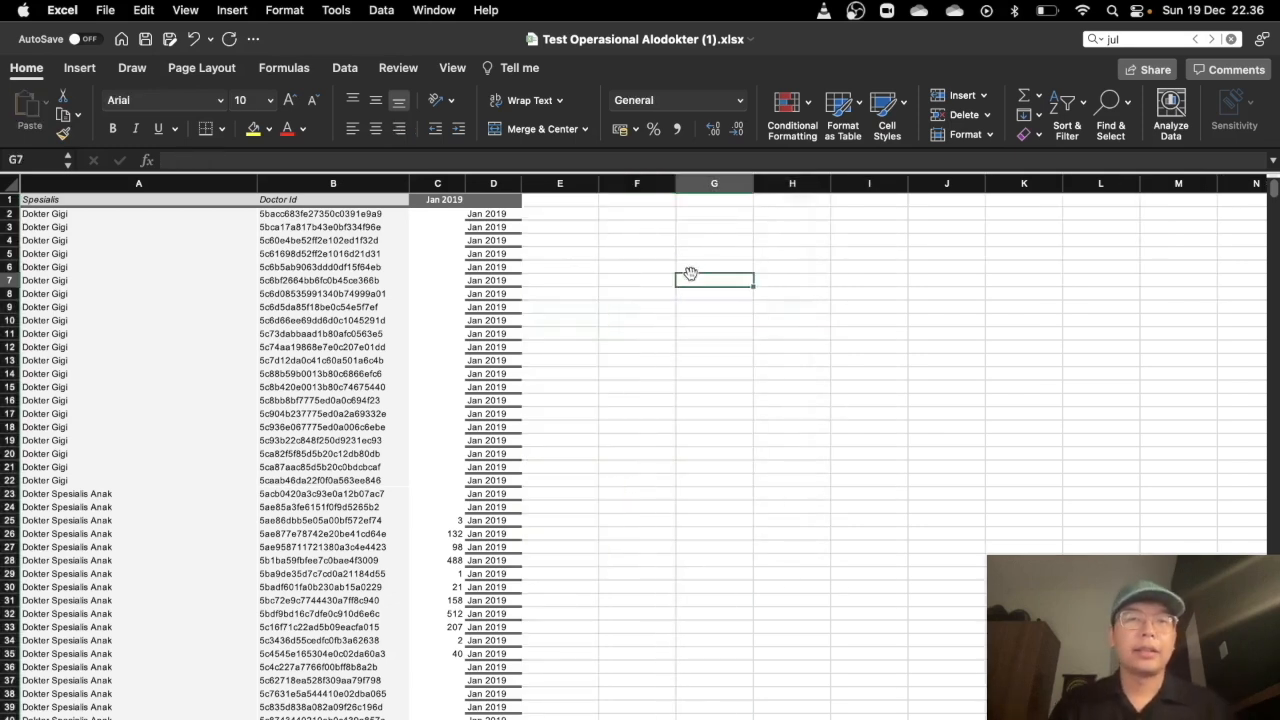
- Set the column headers to "Booking" in C1 and "Month" in D1
left_click(458, 199)
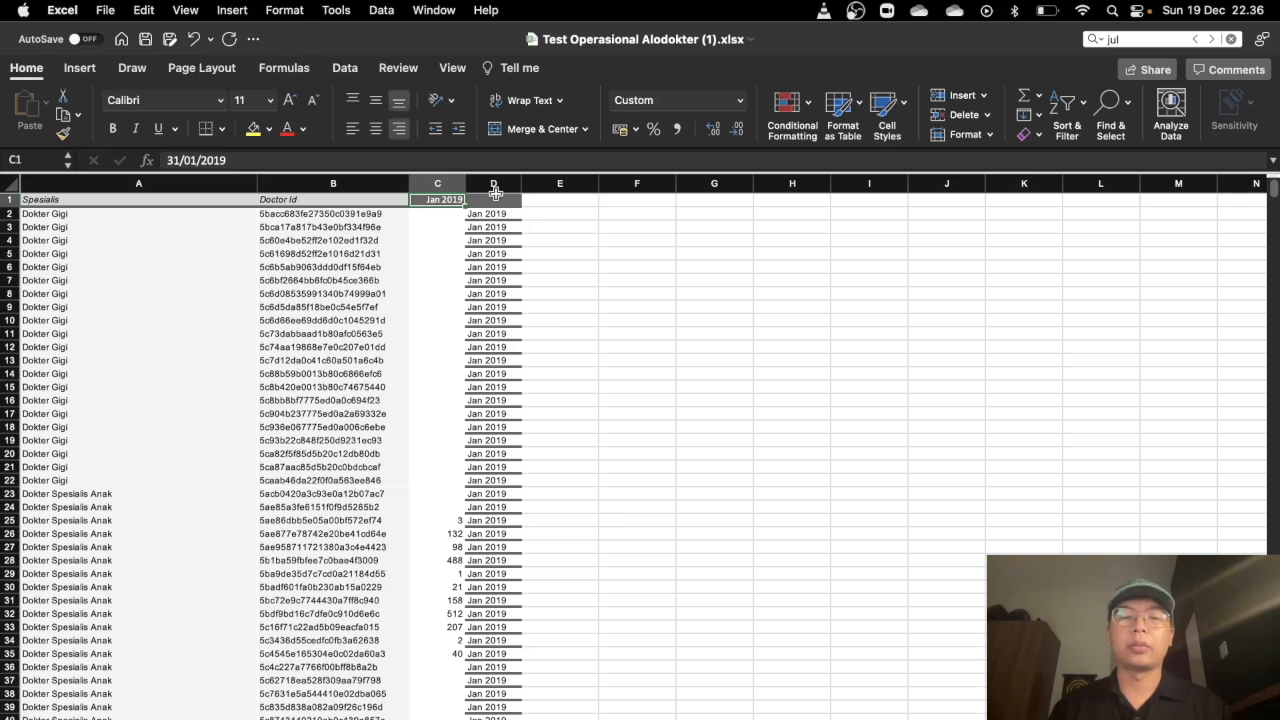
type("Booking")
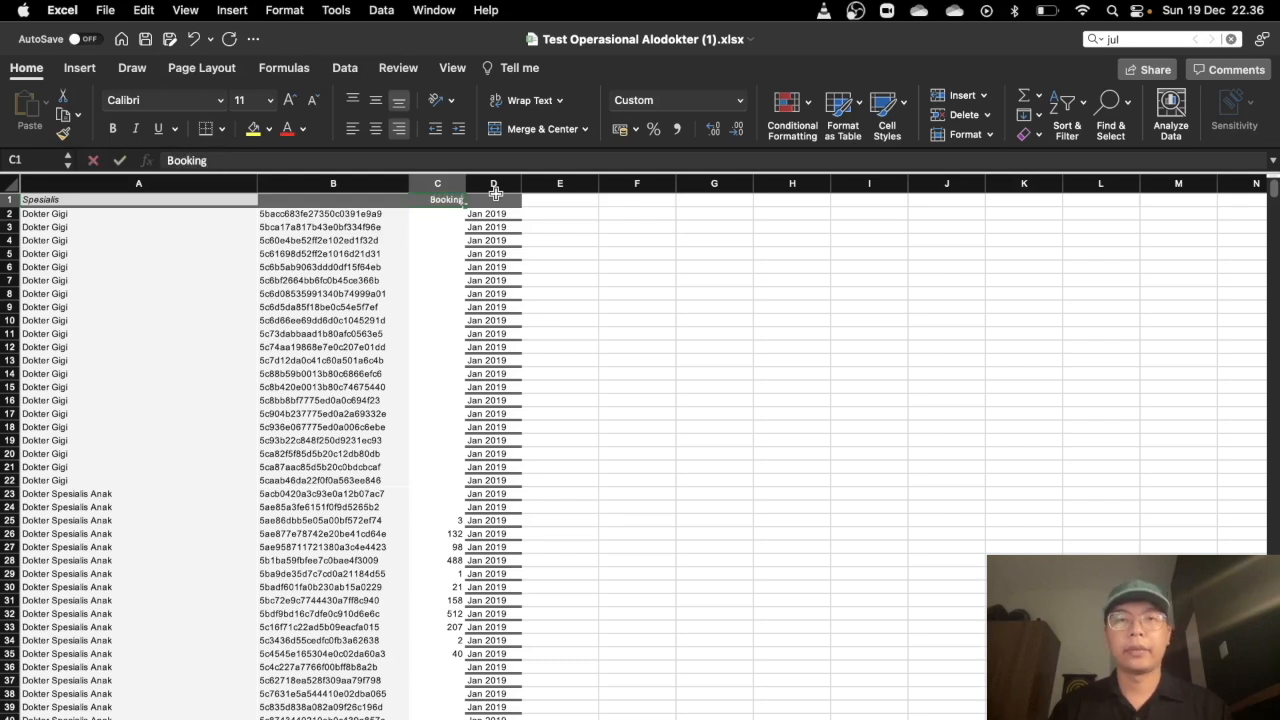
left_click(559, 226)
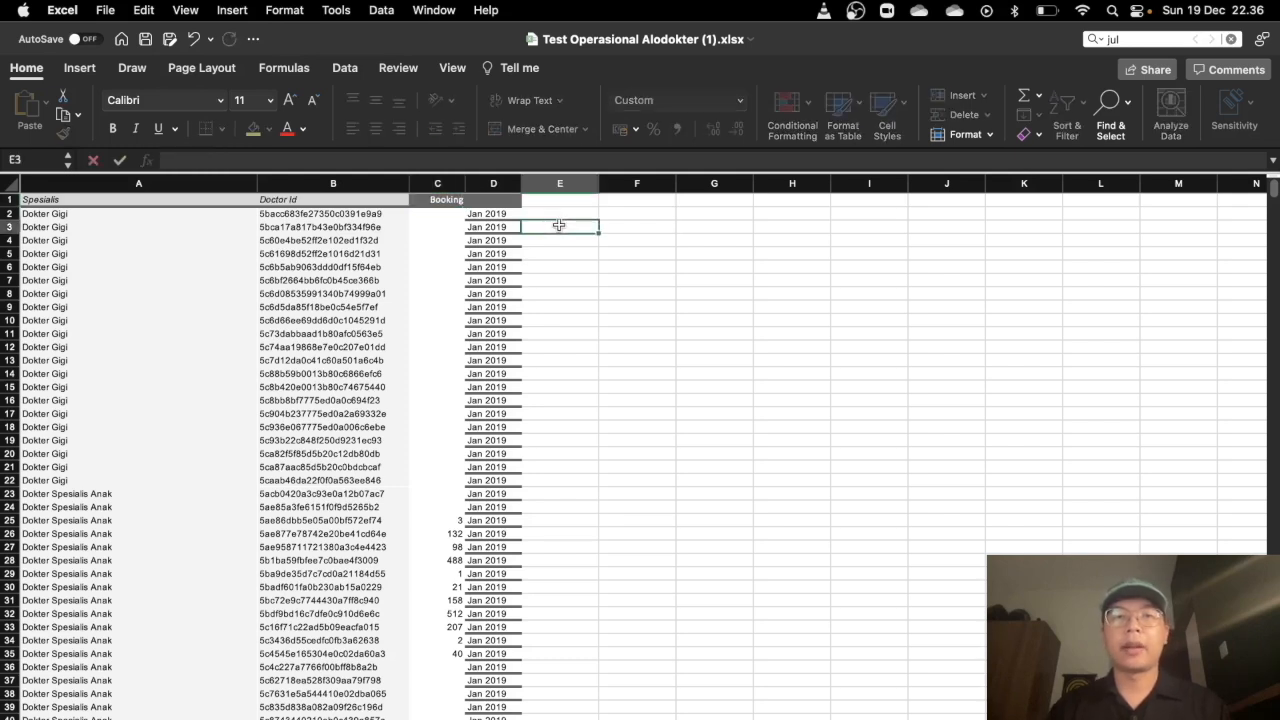
left_click(489, 201)
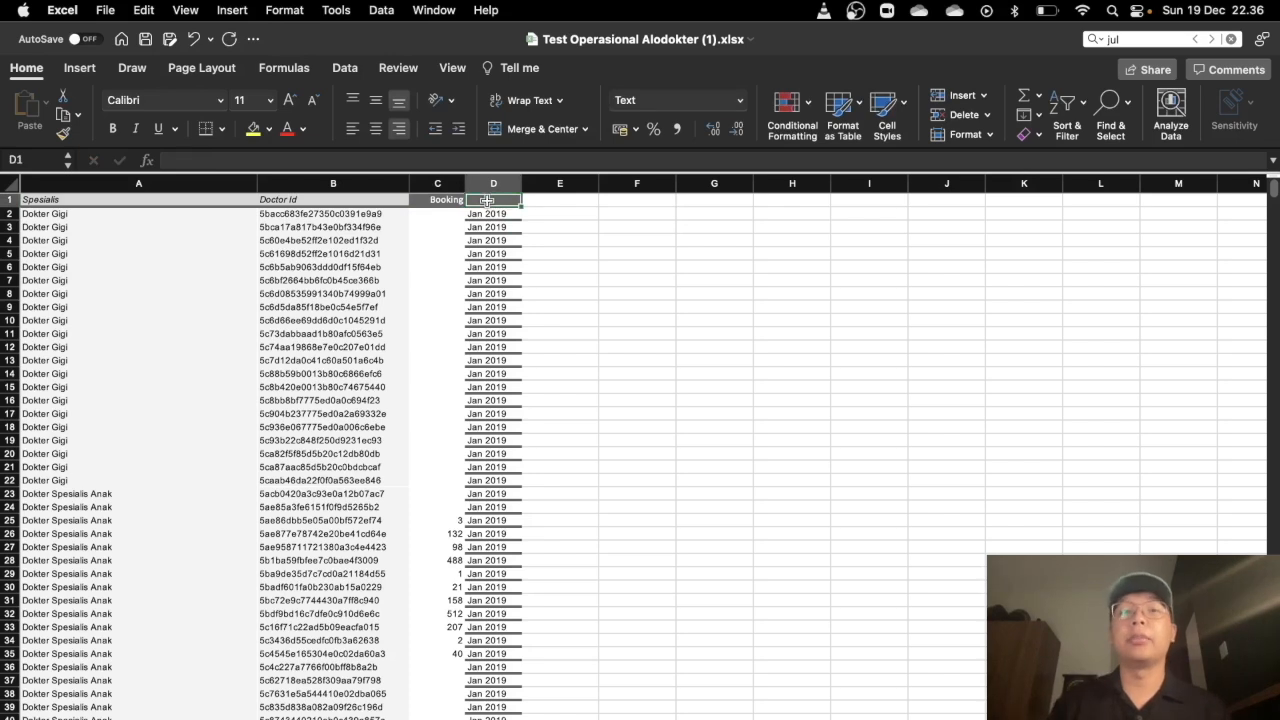
type("Month")
key("Return")
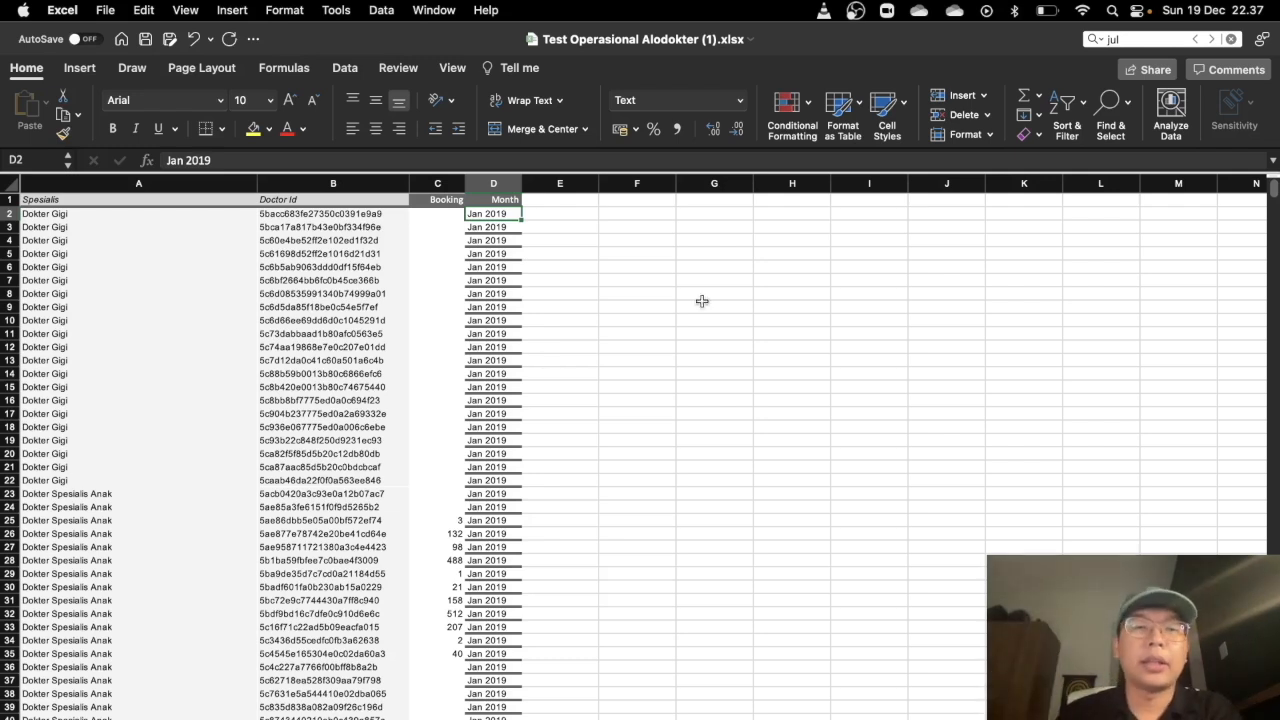
- Enter "Monthly Booking" in H4 as the first item of the report list
left_click(786, 240)
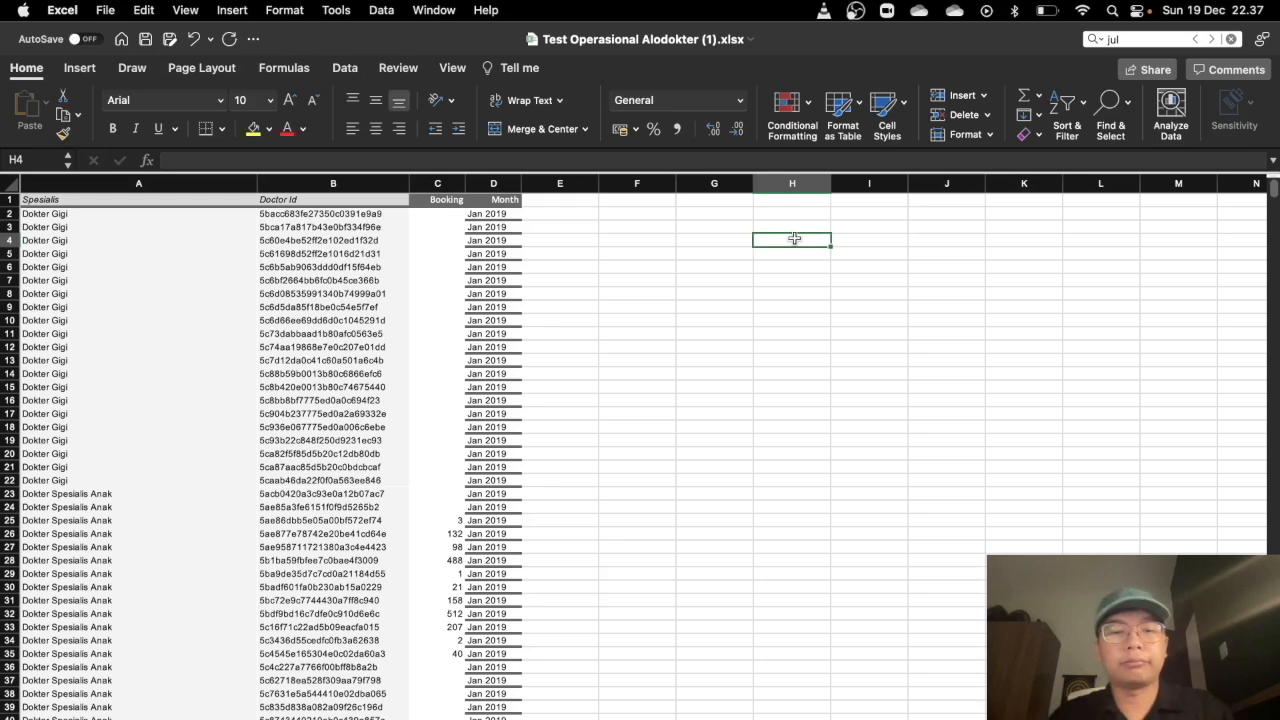
type("Monthly Booking")
key("Return")
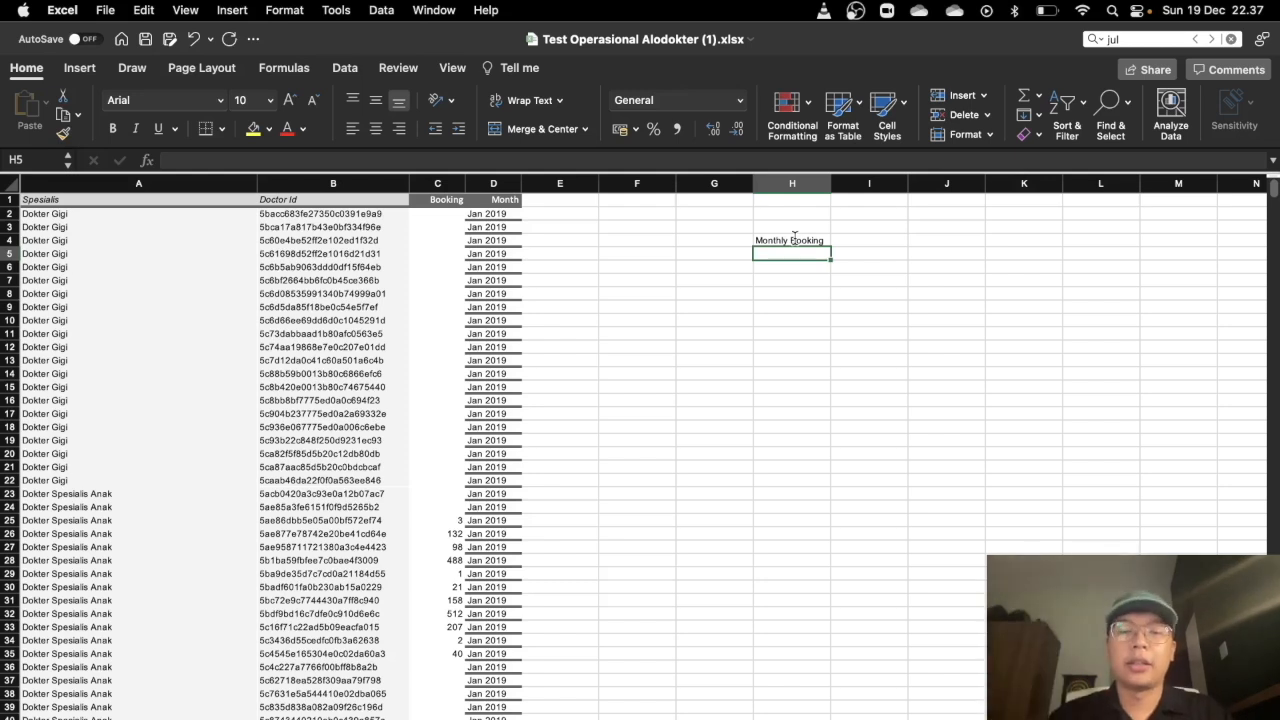
- Enter "Monthly Booking Berdasarkan Spesialis" in H5 as the second report item
type("Monthly bBo")
key("BackSpace")
key("BackSpace")
key("BackSpace")
key("BackSpace")
key("BackSpace")
key("BackSpace")
key("BackSpace")
key("BackSpace")
type("B")
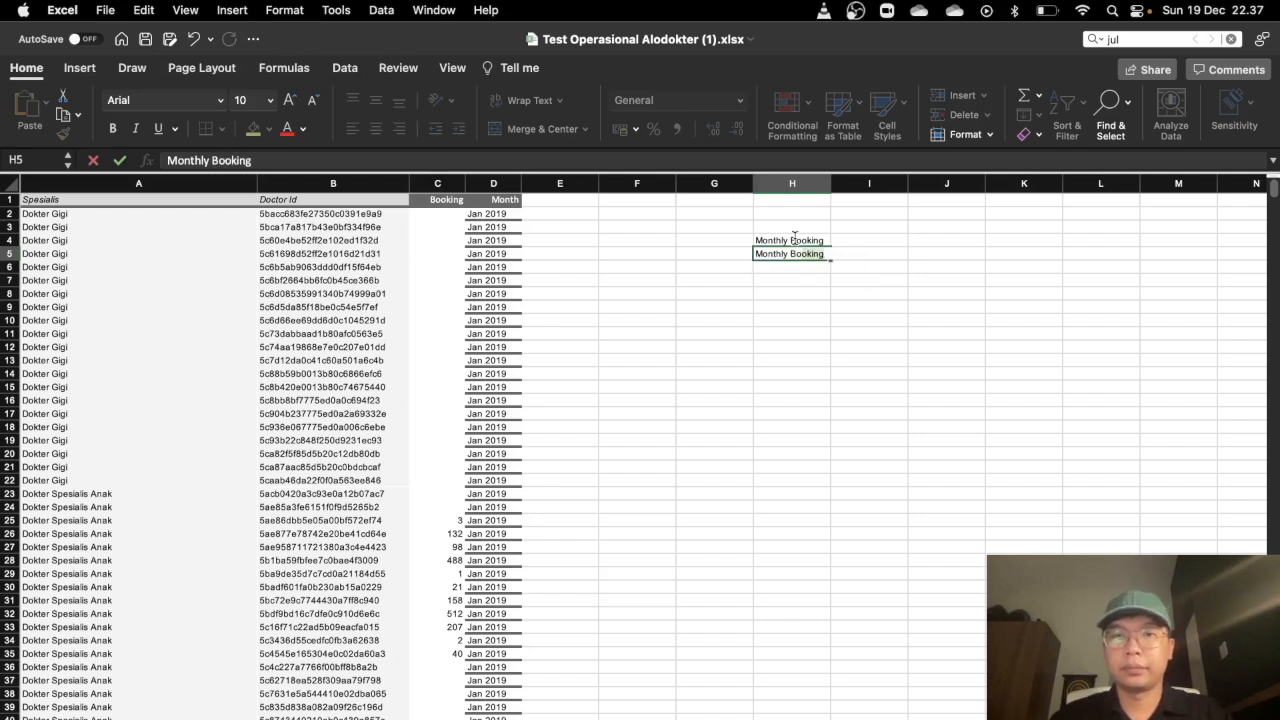
type("ooking Berdasarkan S")
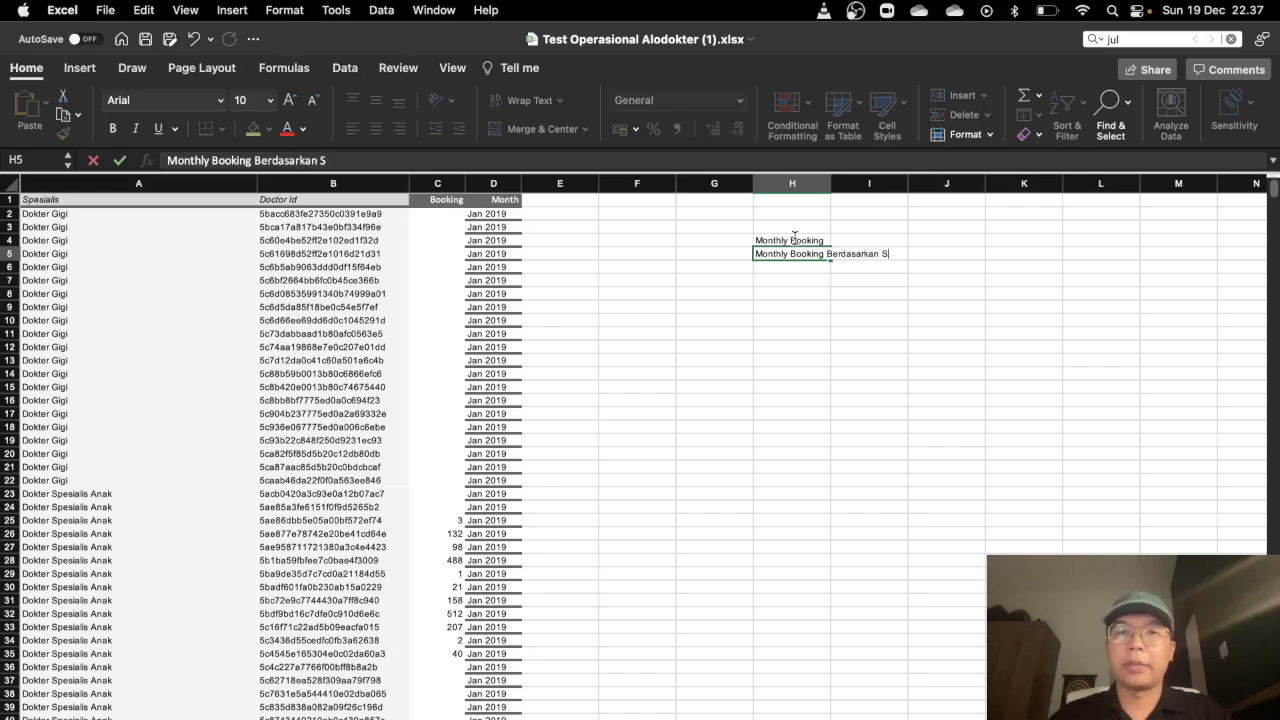
type("pesialis")
key("Return")
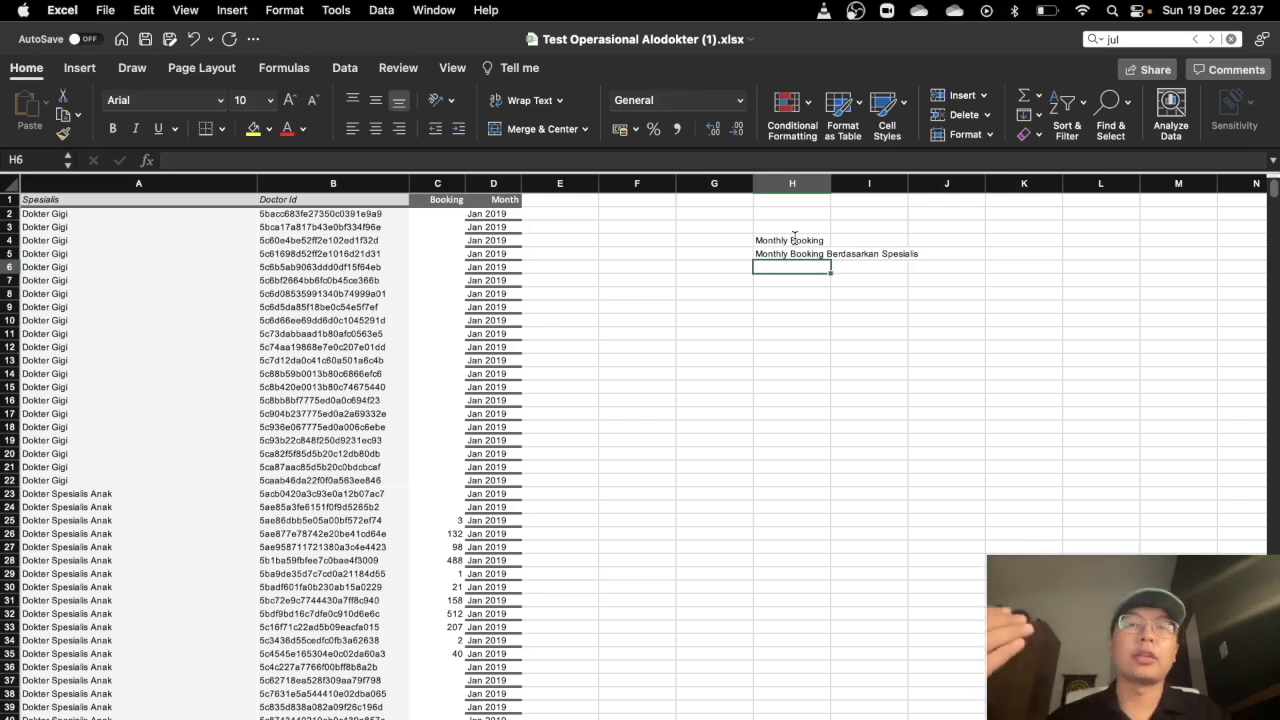
- Enter "Total Booking Berdasarkan spesialis" in H6 as the third report item
type("Tot")
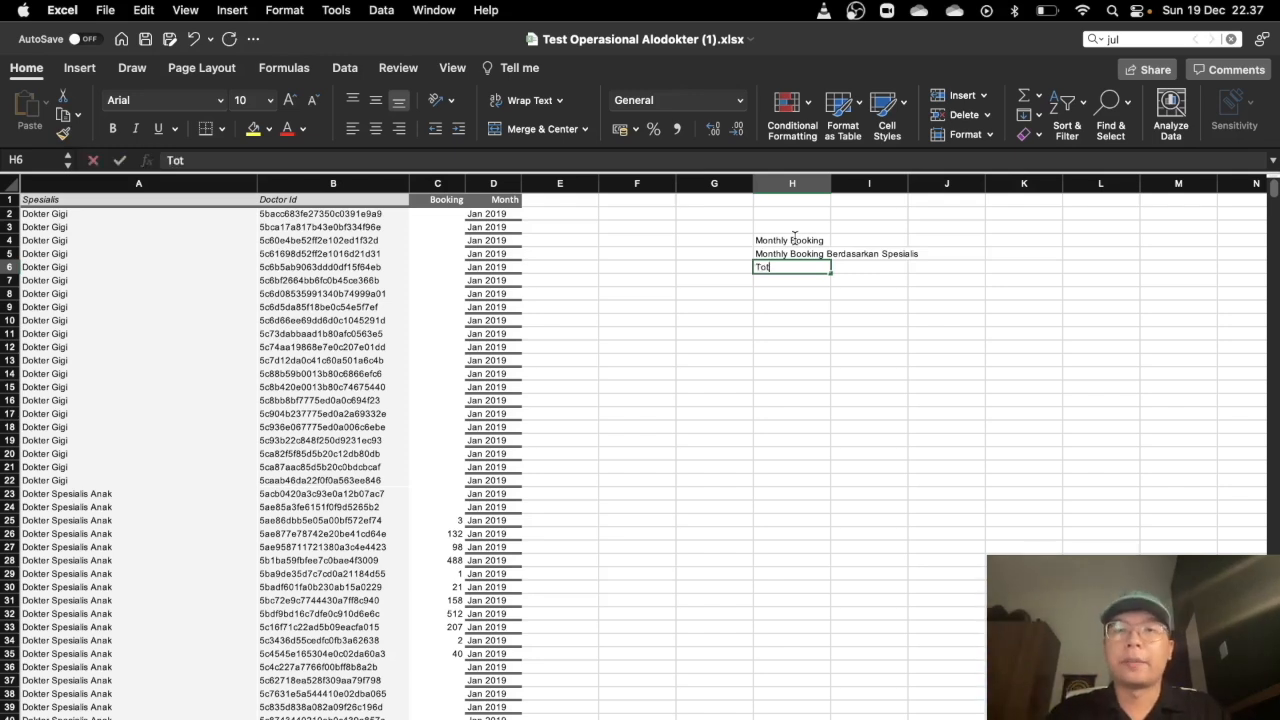
type("al Booking ")
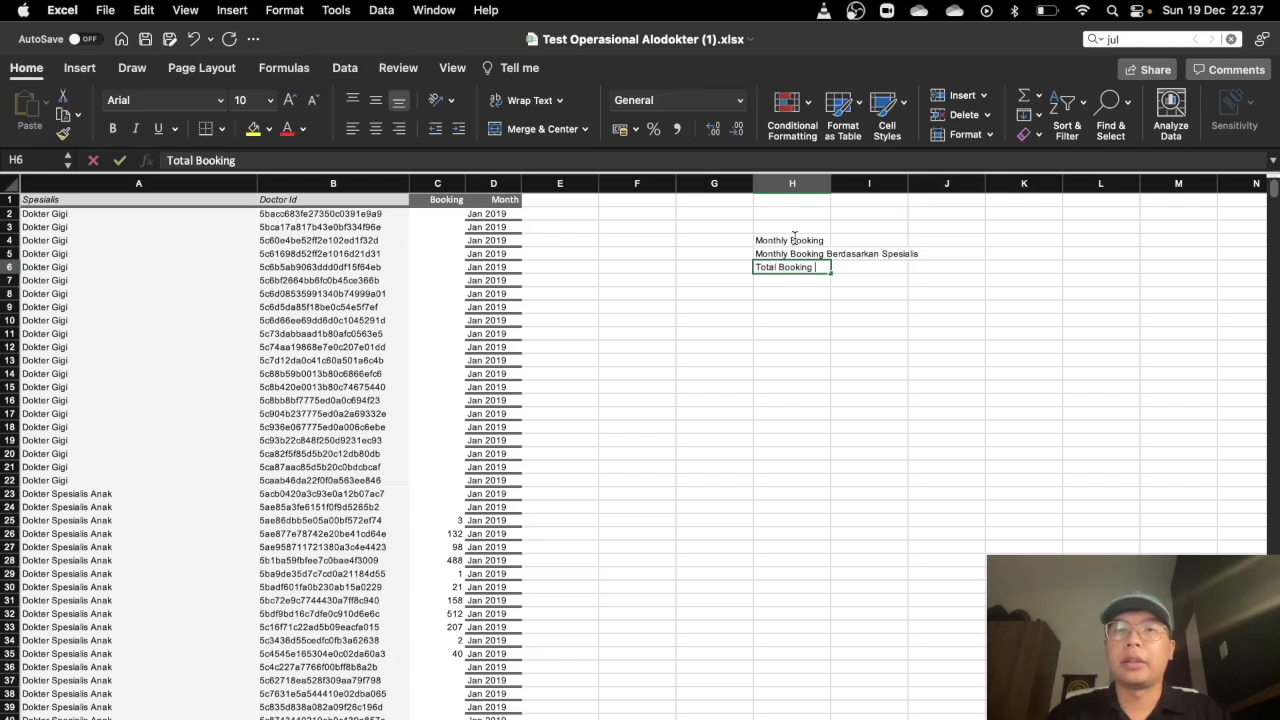
type("berdasarkan spesialis")
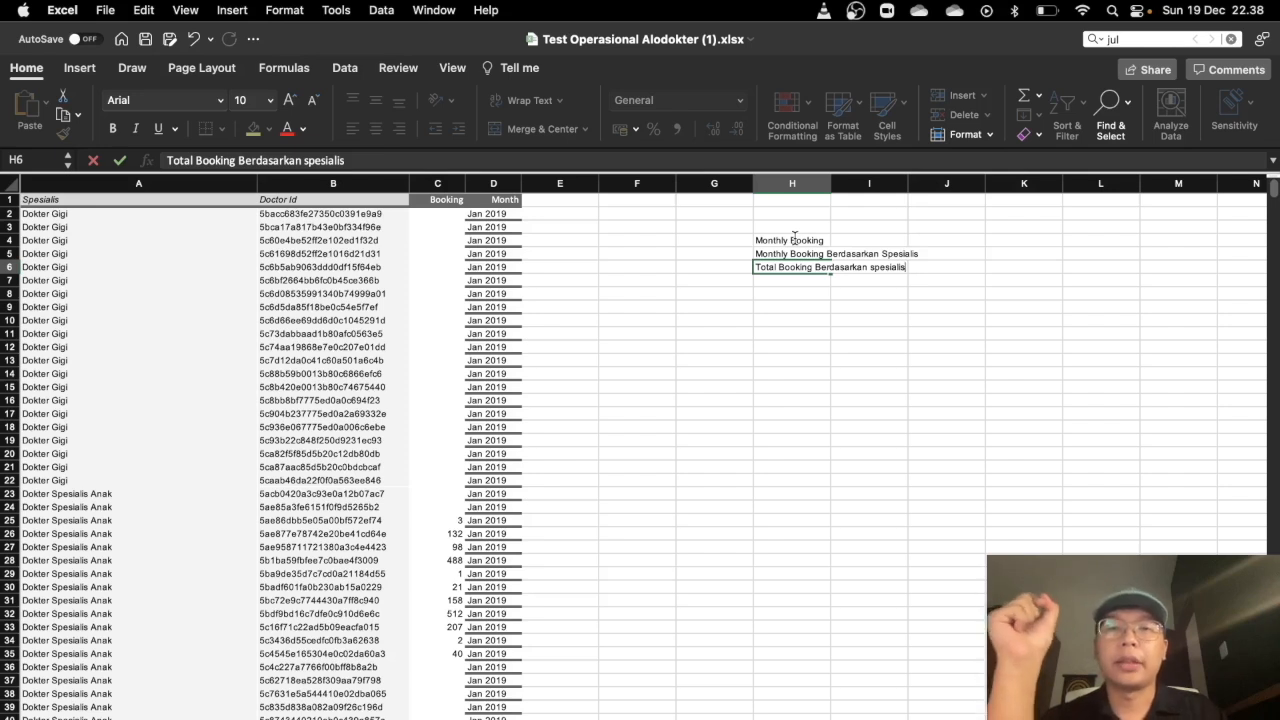
key("Return")
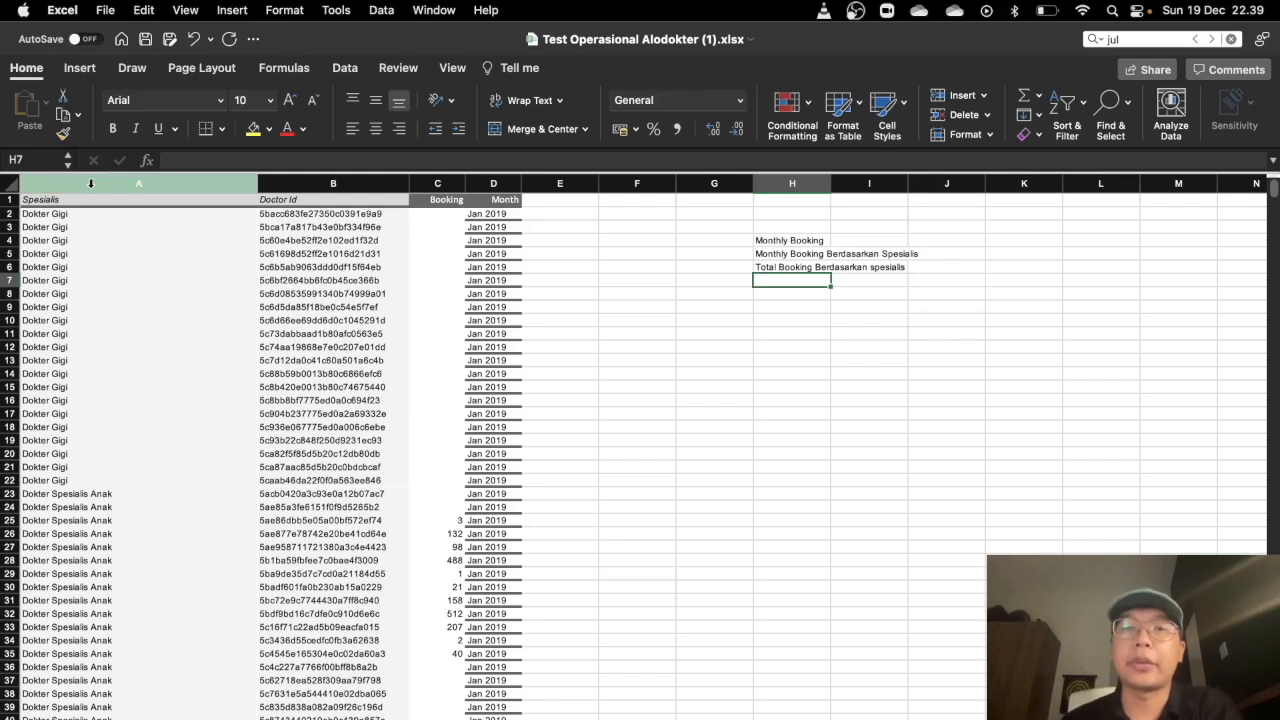
- Create a PivotTable from columns A to D, placed at cell F9 of the existing worksheet
left_click_drag(91, 183, 493, 183)
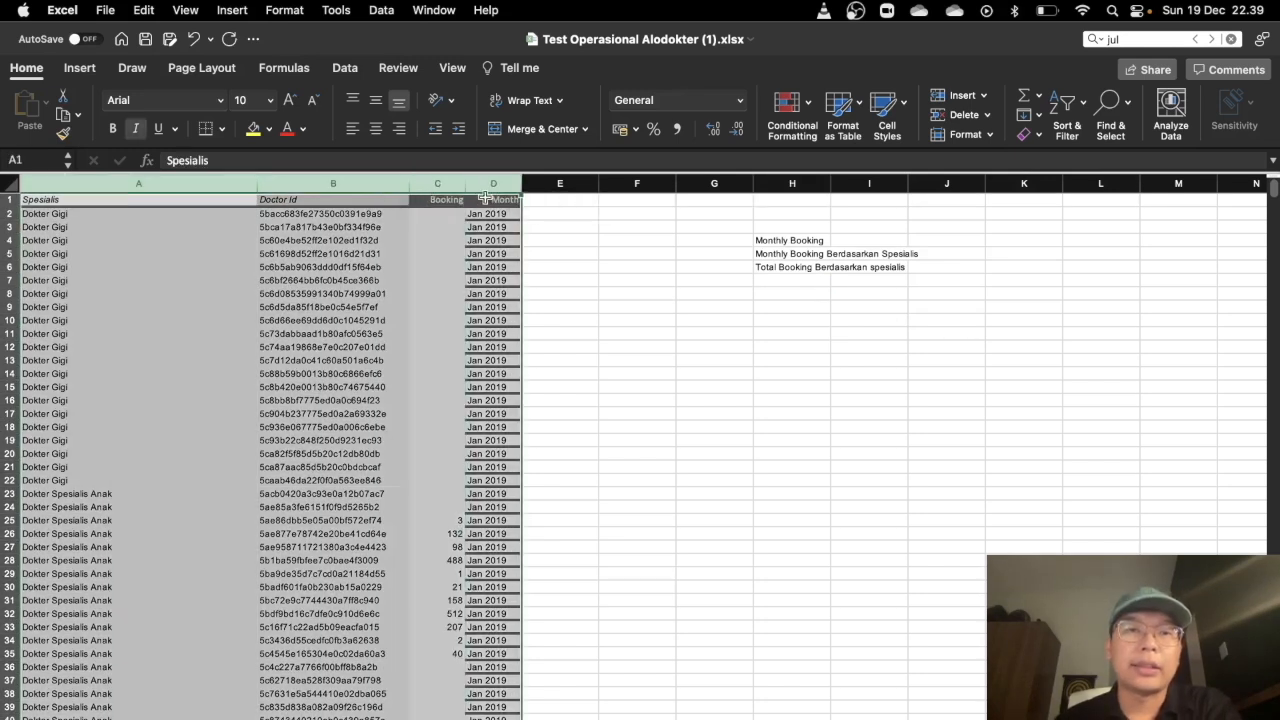
left_click(80, 67)
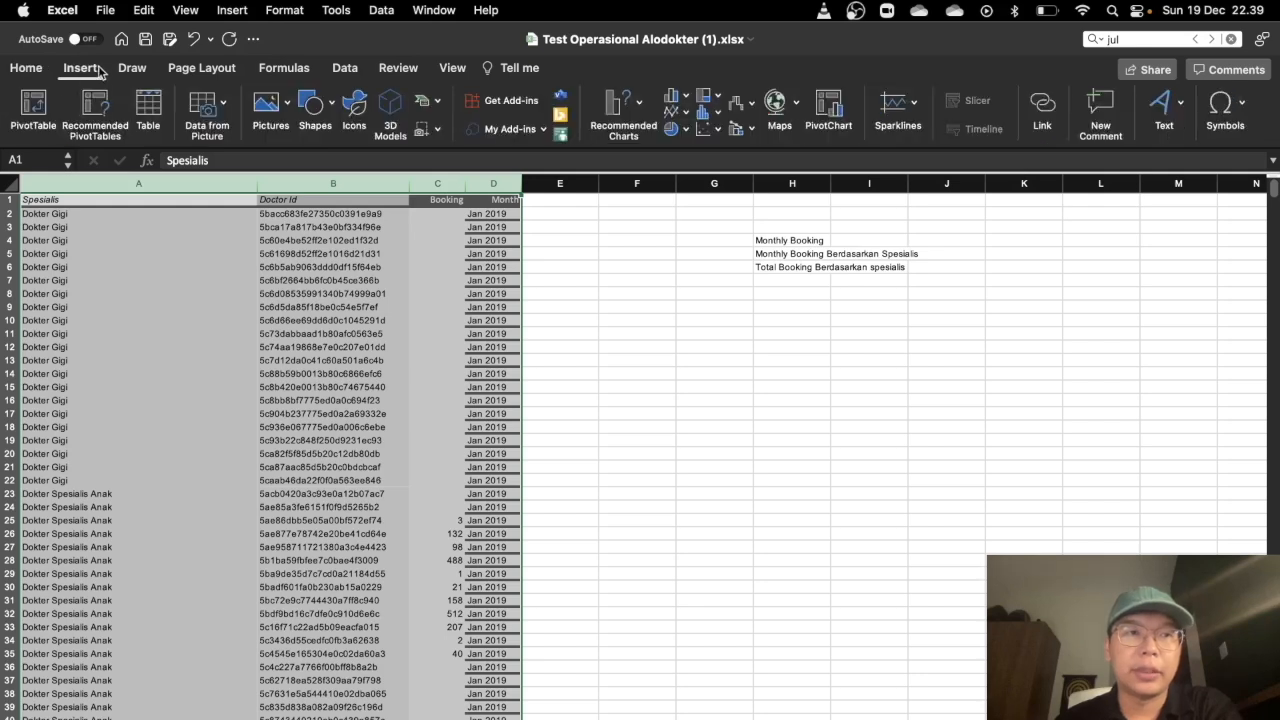
left_click(33, 110)
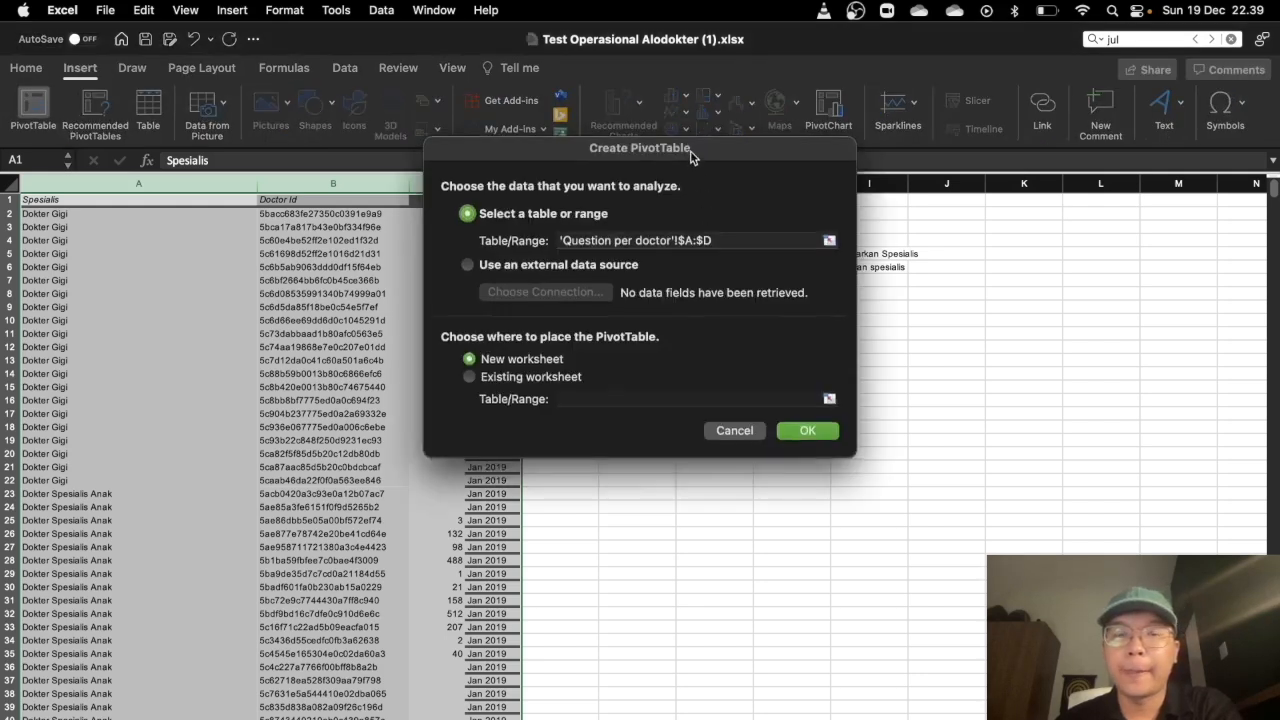
left_click_drag(692, 153, 377, 127)
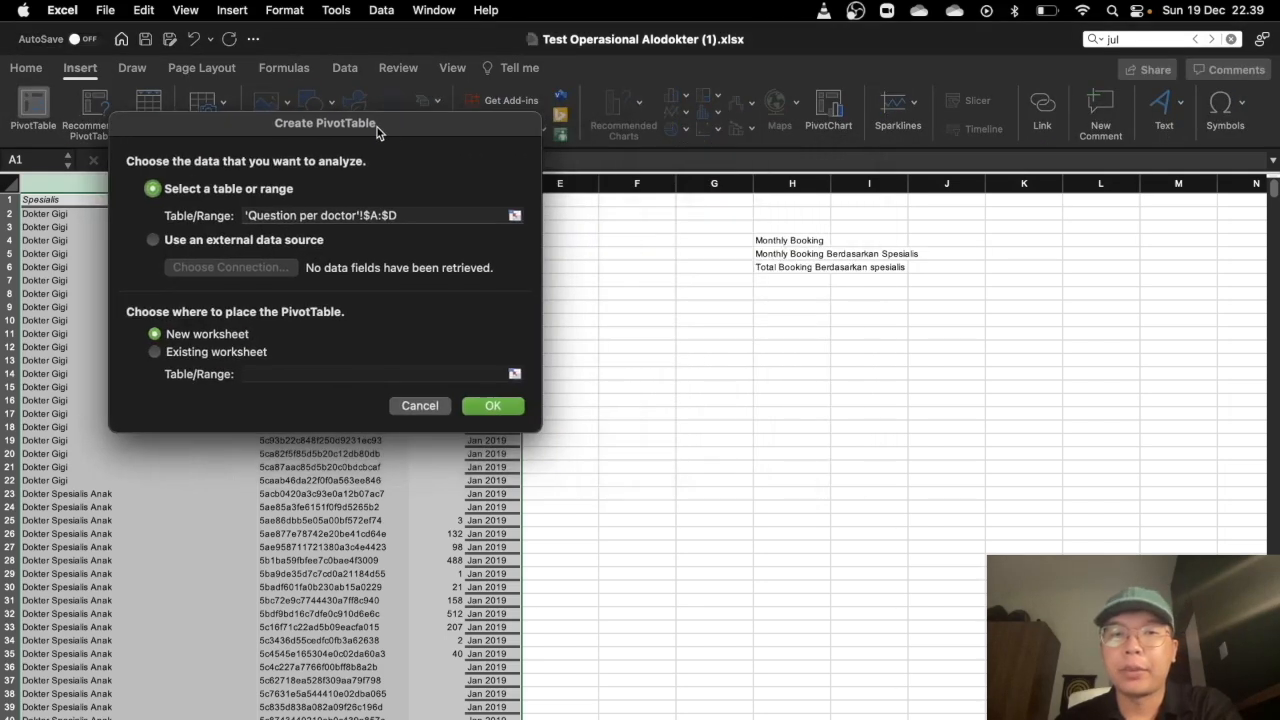
left_click(205, 352)
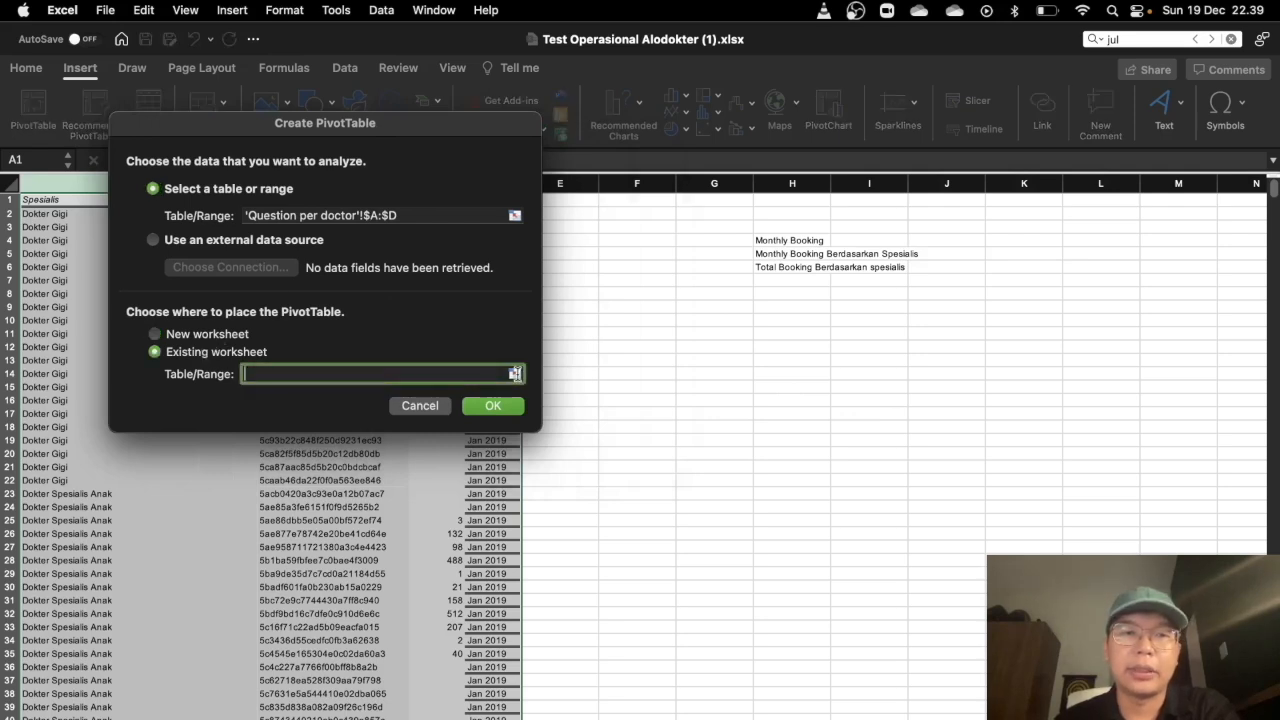
left_click(514, 373)
left_click(640, 306)
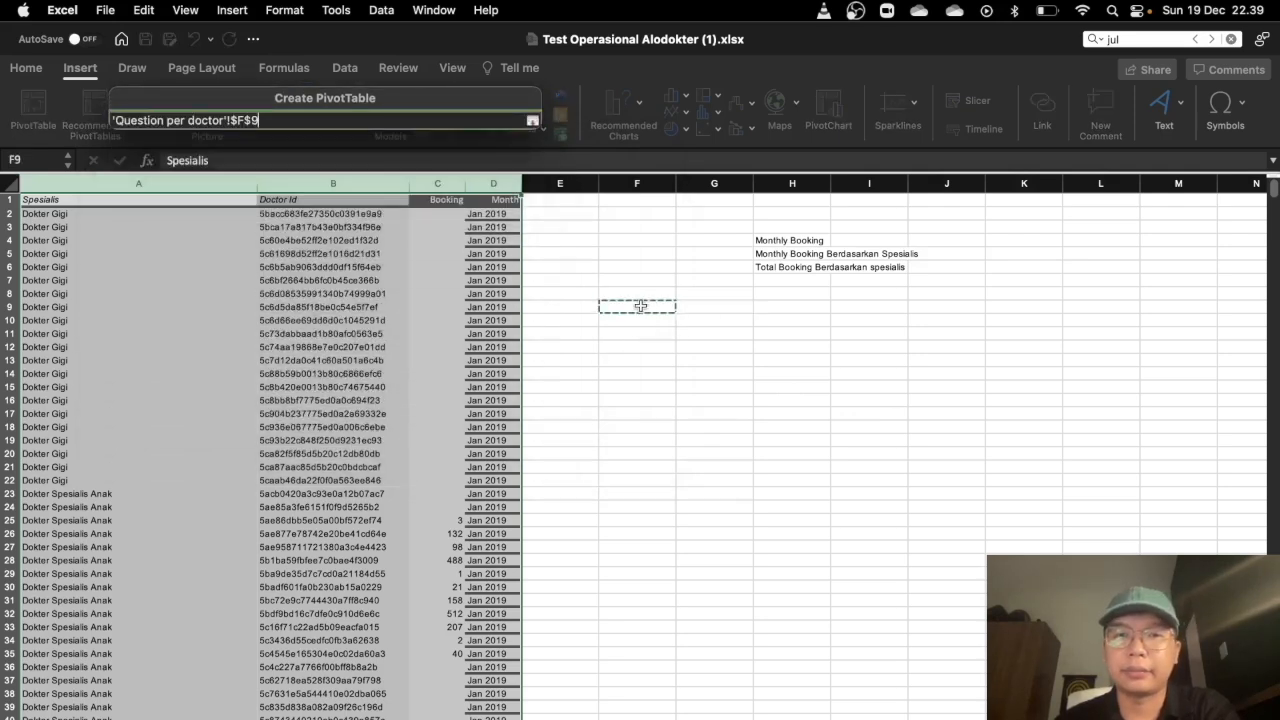
key("Return")
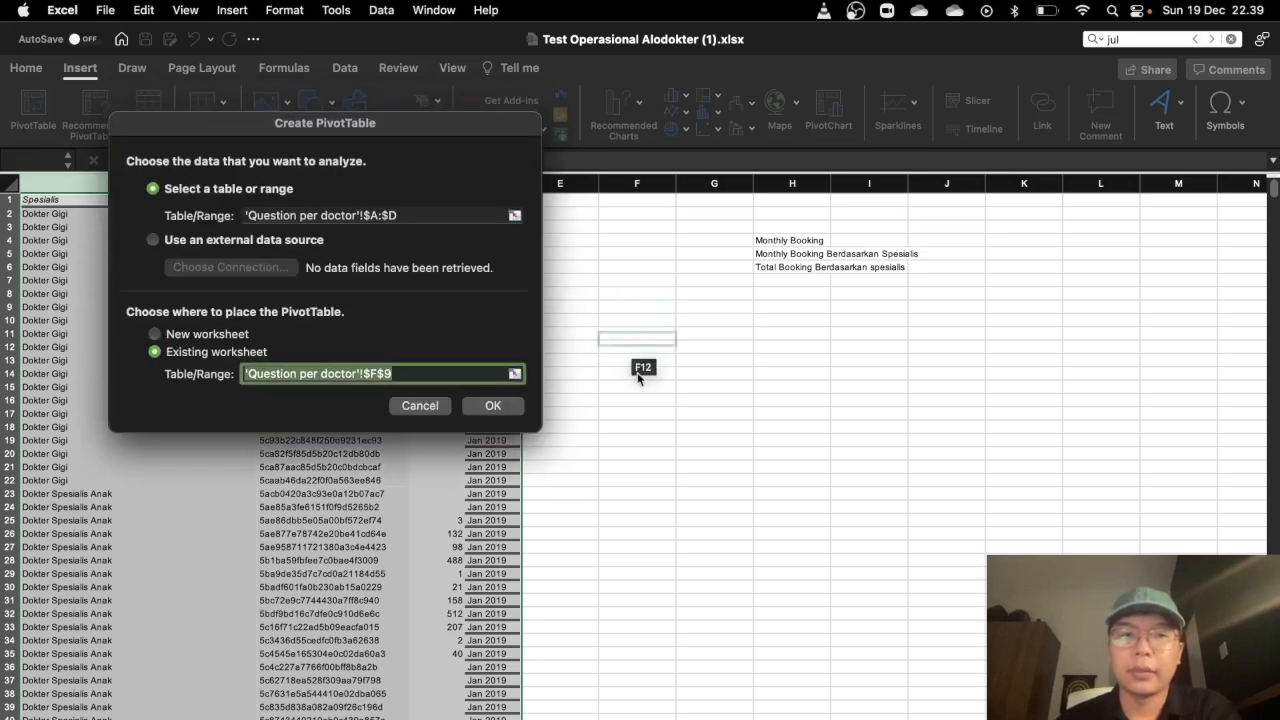
left_click(491, 403)
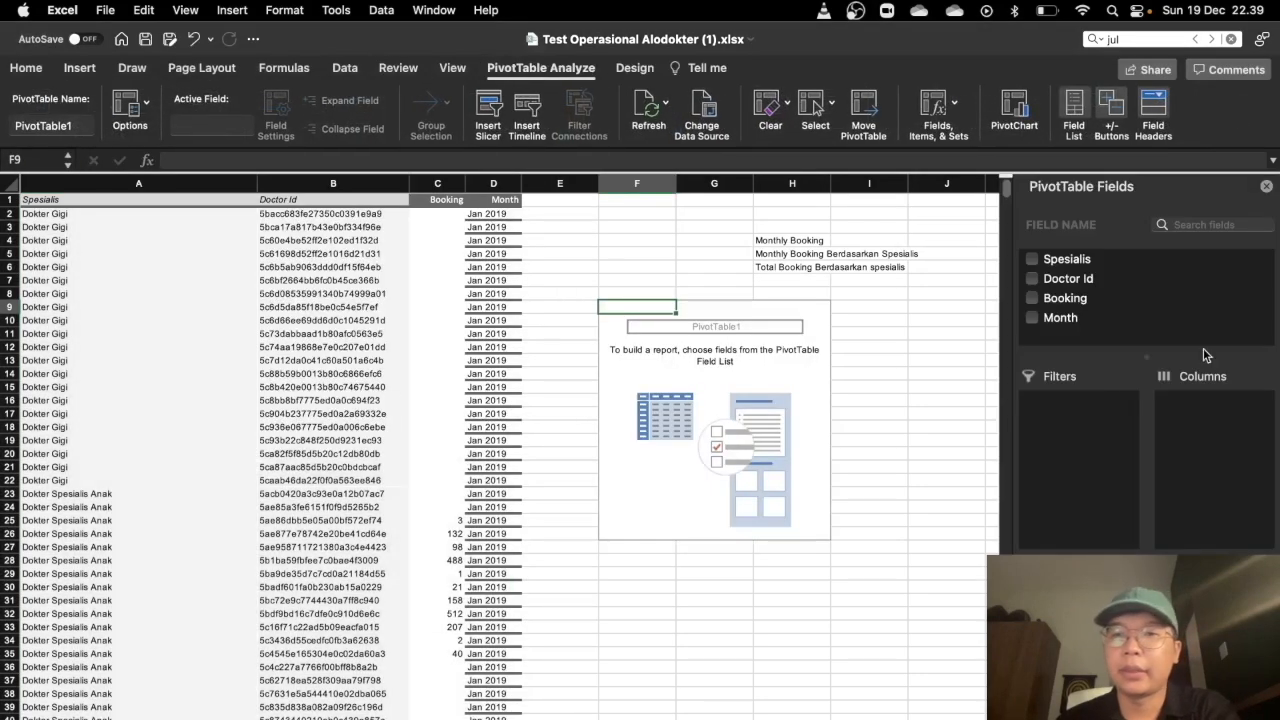
- Set up the PivotTable with Month as row labels and the sum of Booking as values
left_click(1064, 322)
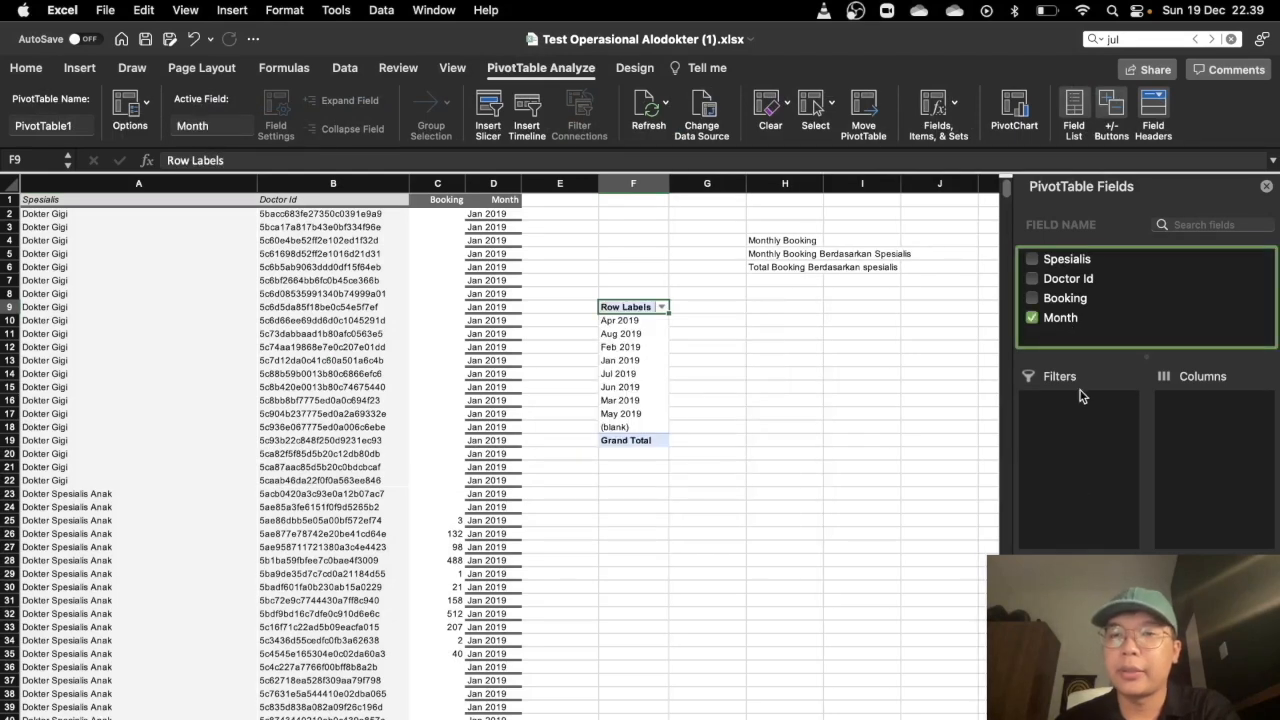
left_click(1066, 300)
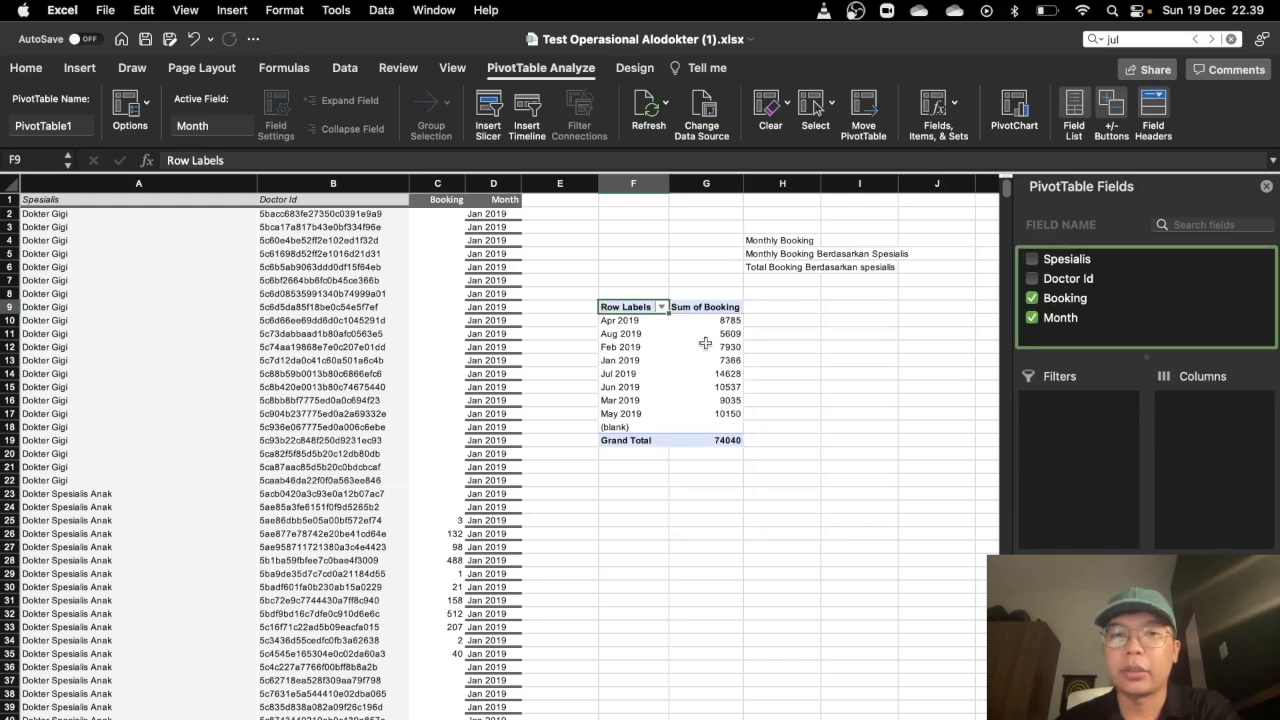
left_click(650, 336)
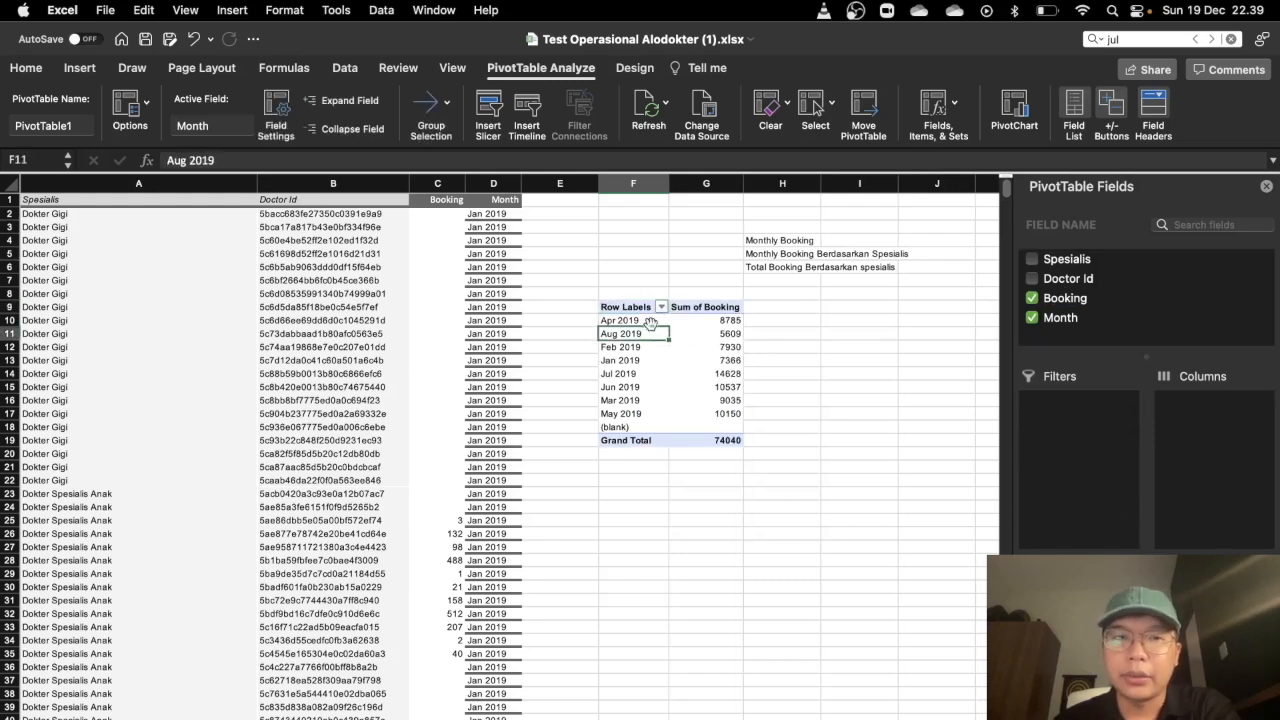
- Filter the blank entry out of the PivotTable's Month row labels
left_click(633, 421)
left_click(660, 307)
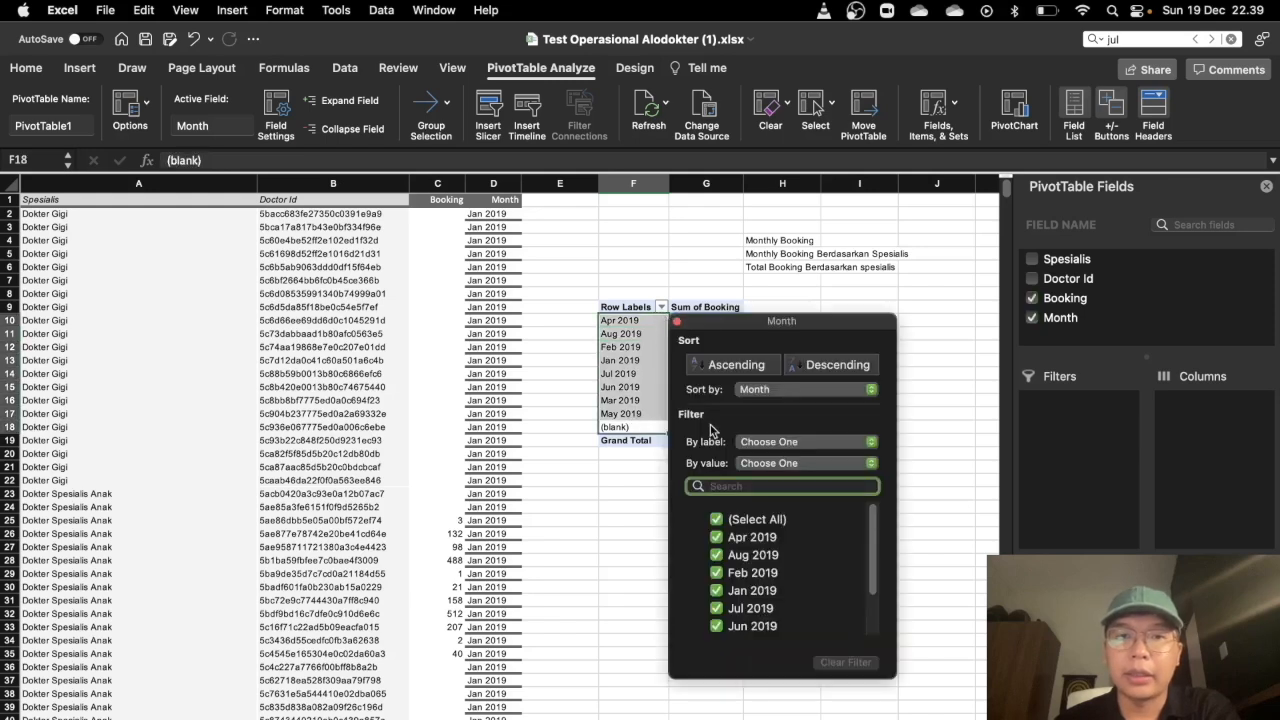
scroll(741, 563, "down", 2)
left_click(716, 626)
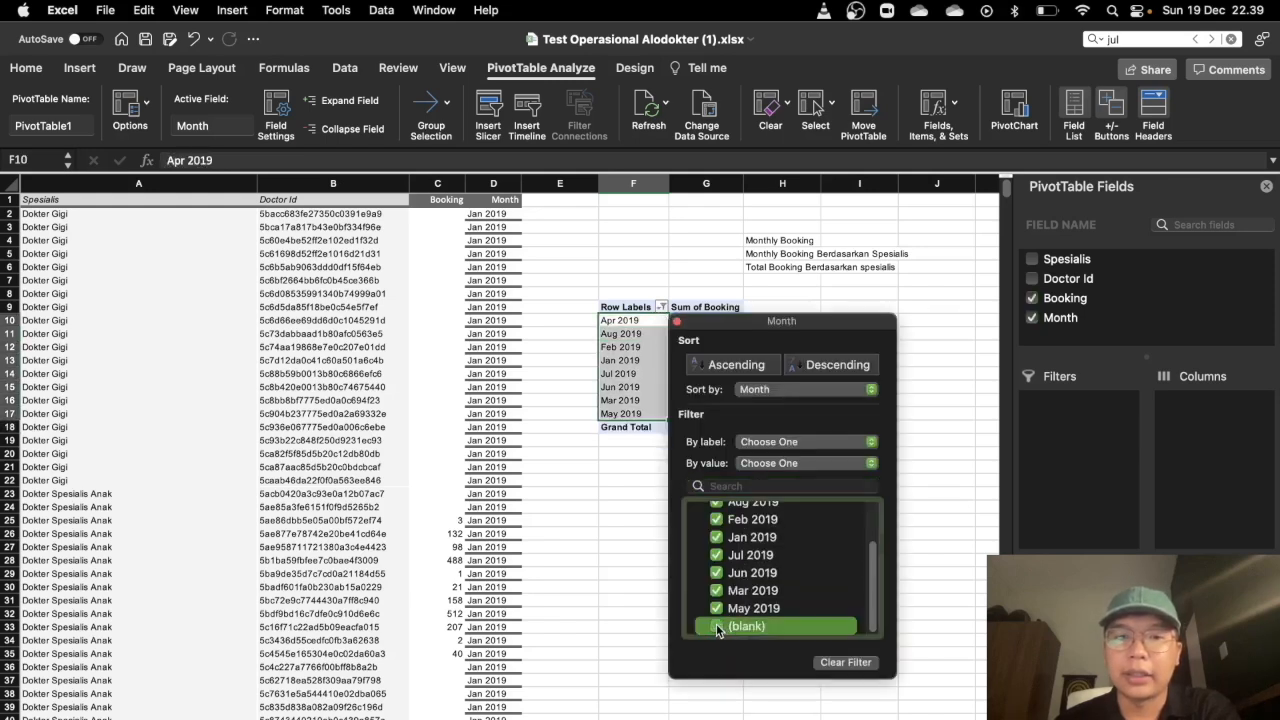
left_click(594, 498)
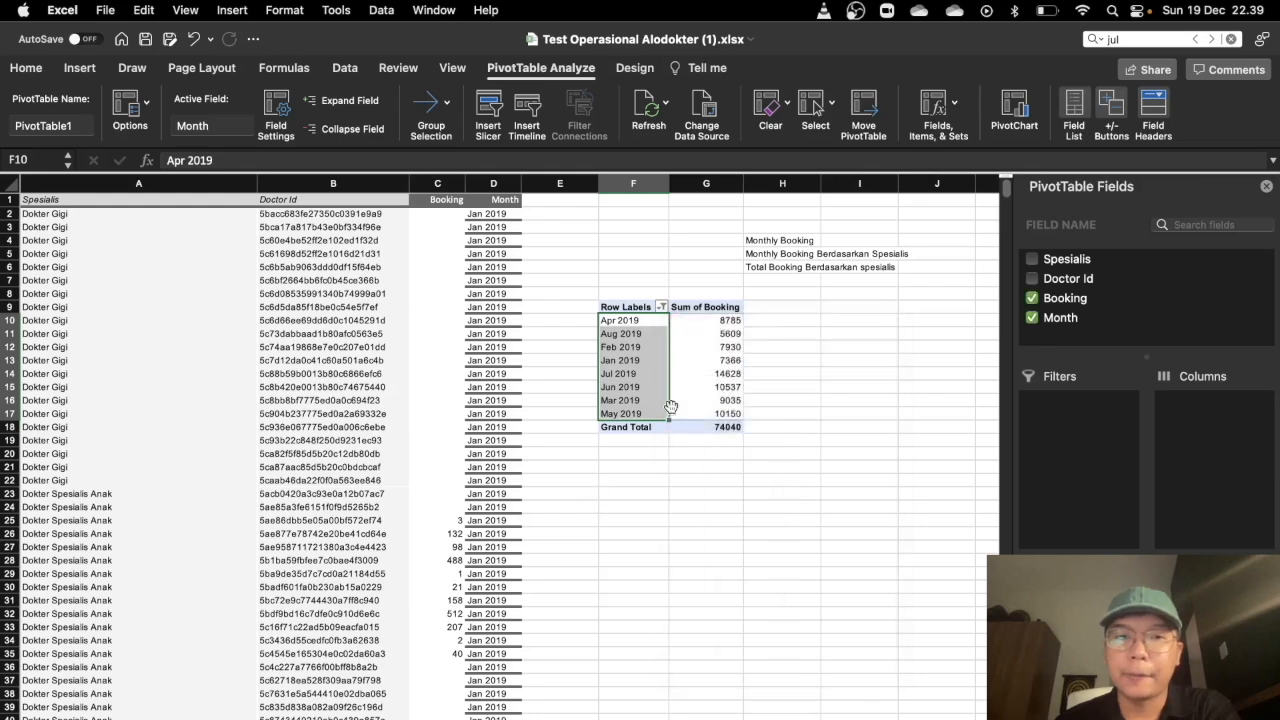
- Reorder the PivotTable's month rows chronologically from Jan 2019 to Aug 2019
left_click(645, 350)
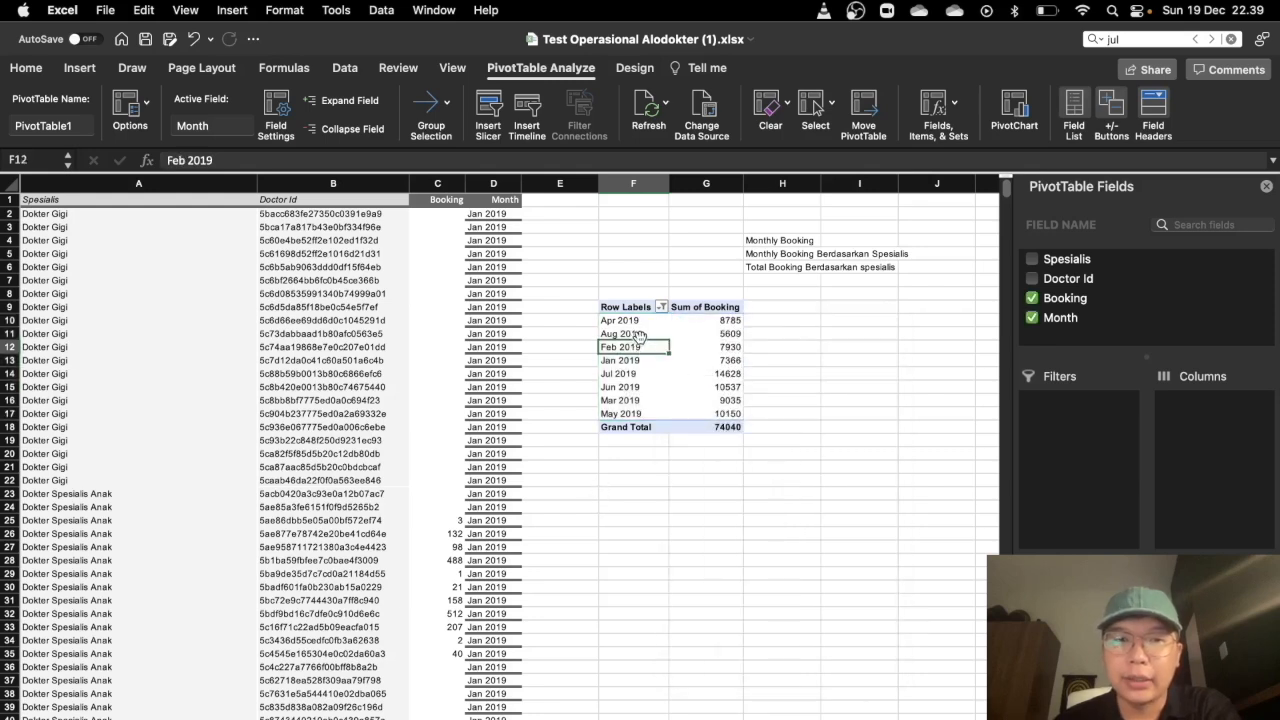
left_click(636, 360)
mouse_move(641, 350)
left_mouse_down()
mouse_move(636, 318)
mouse_move(637, 340)
left_mouse_up()
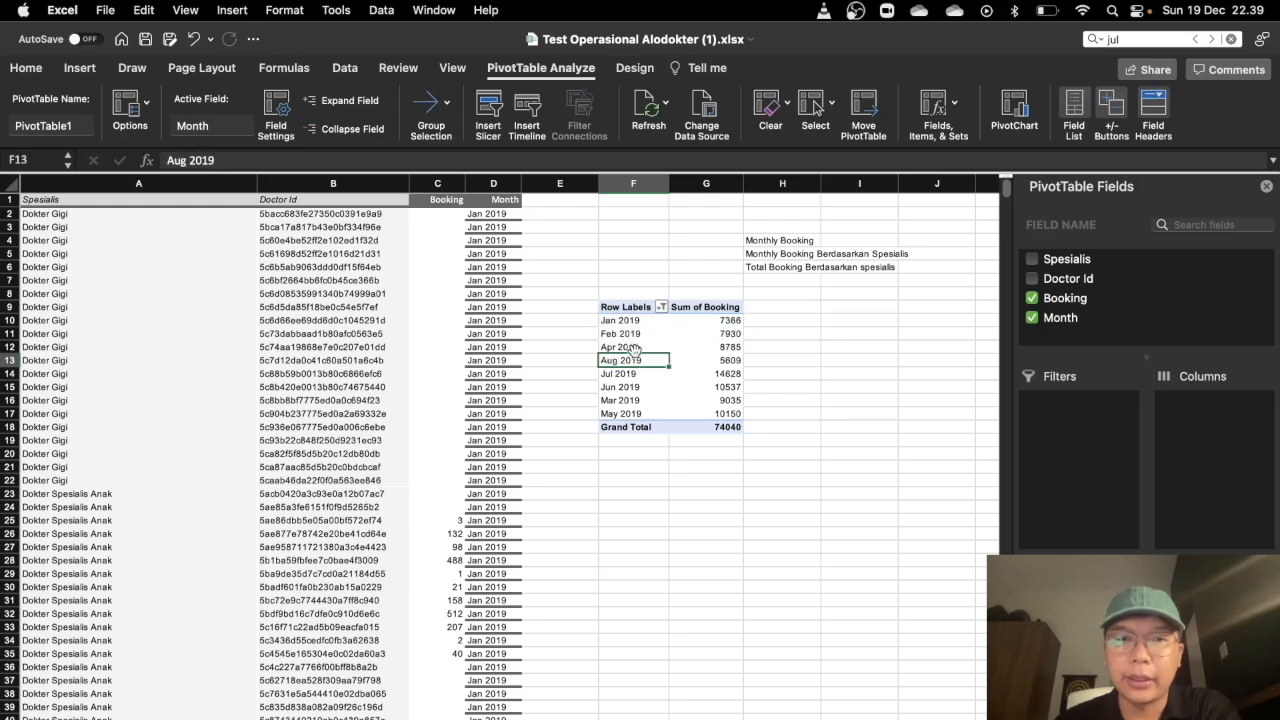
left_click(622, 400)
left_click_drag(628, 404, 634, 348)
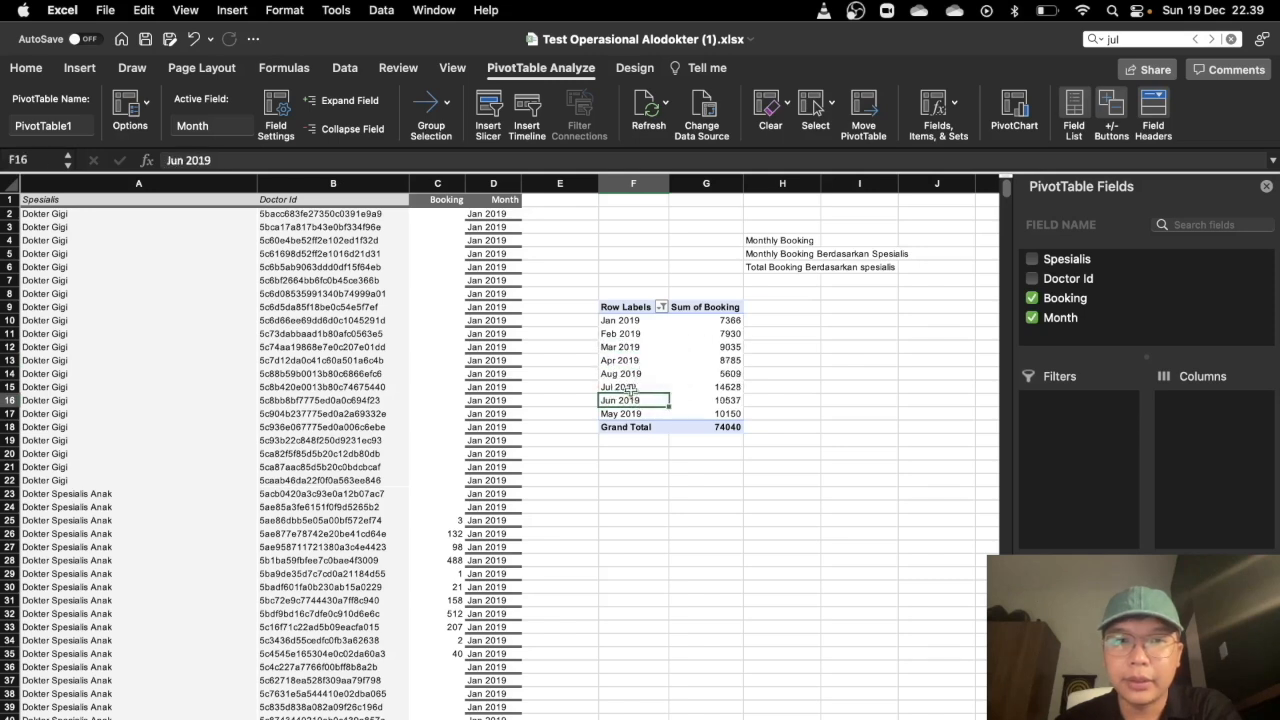
left_click(623, 361)
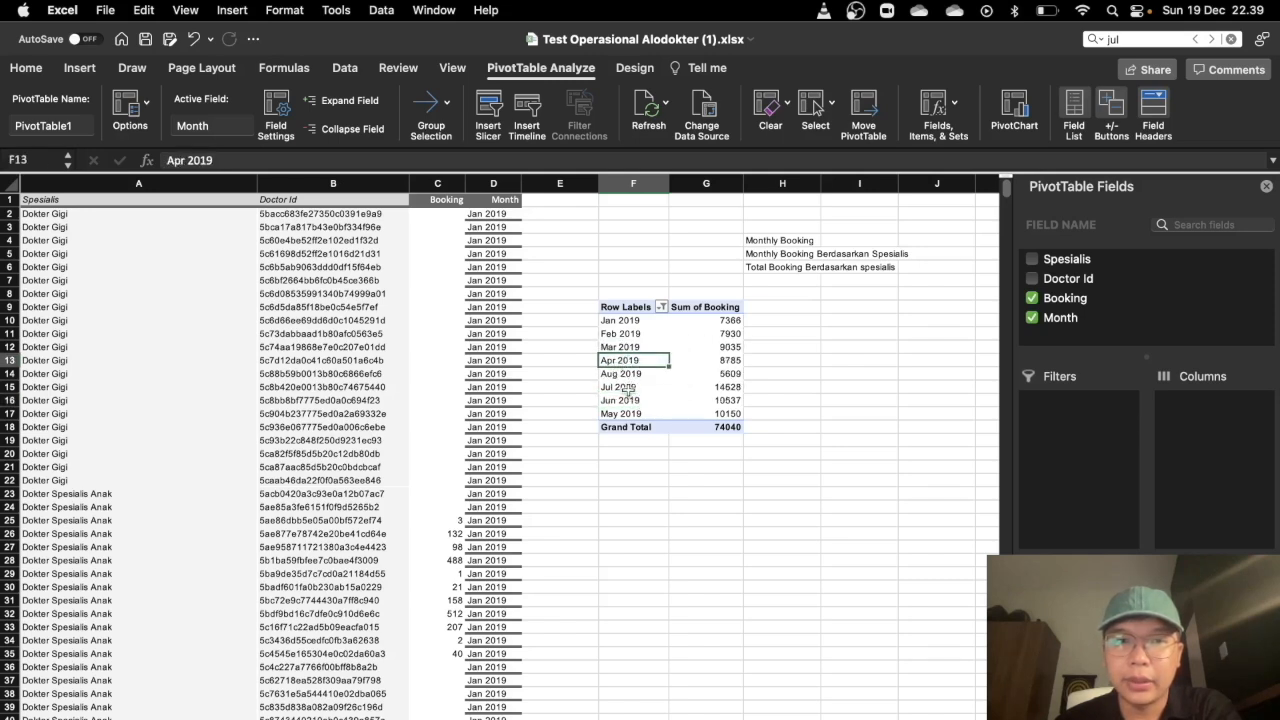
left_click(624, 413)
mouse_move(633, 406)
left_mouse_down()
mouse_move(636, 376)
mouse_move(633, 402)
mouse_move(633, 388)
left_mouse_up()
left_click(622, 400)
left_click(630, 411)
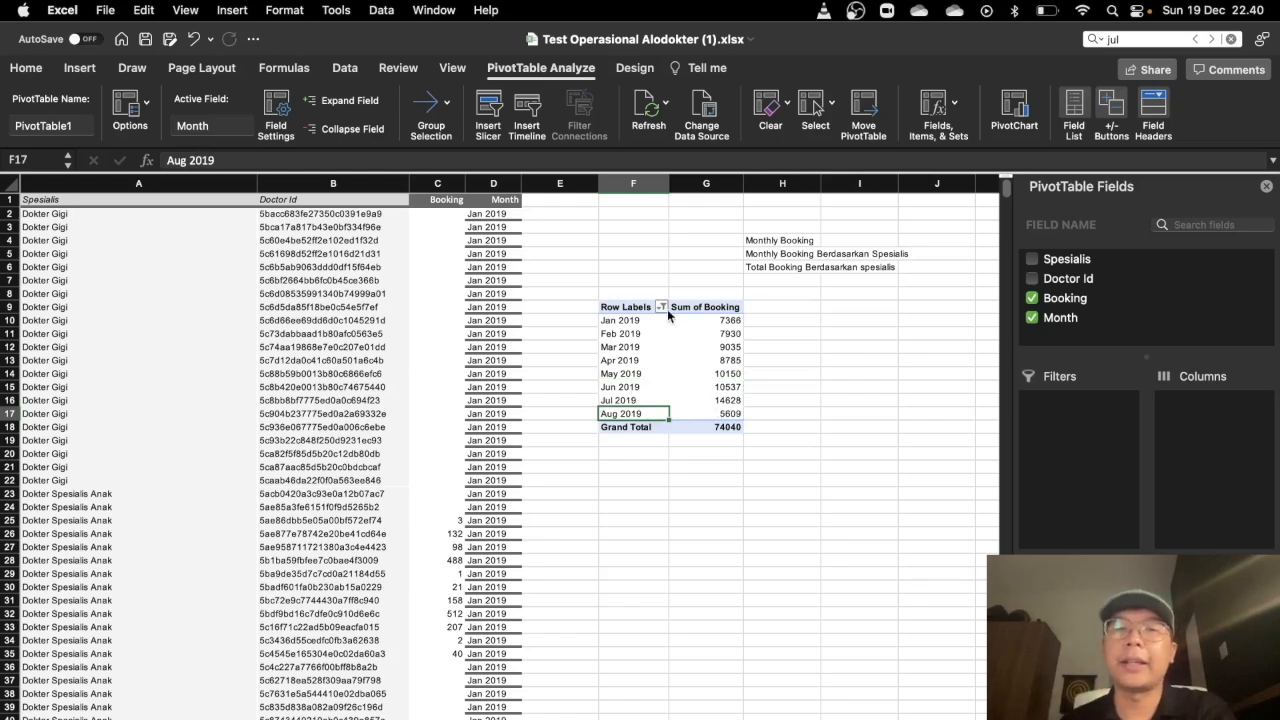
left_click(648, 340)
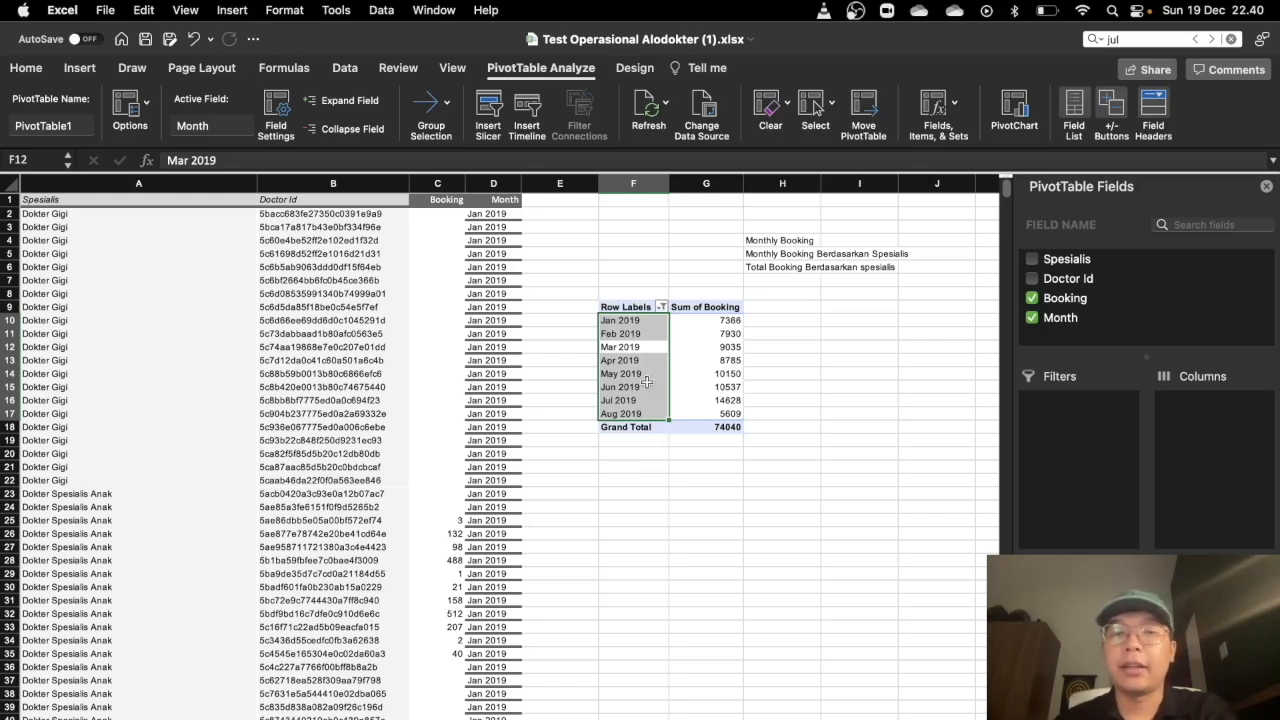
left_click(707, 505)
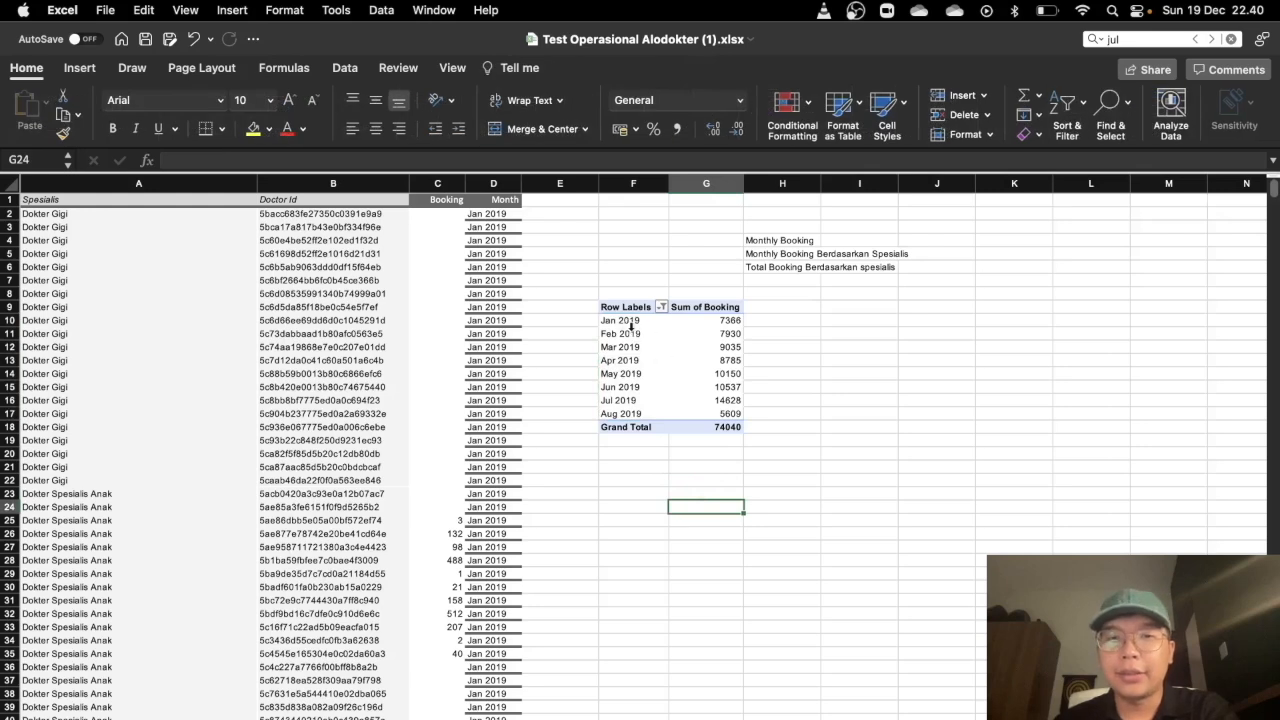
- Insert a 2-D clustered column chart from the monthly booking rows in F10:G17
left_click_drag(620, 320, 738, 413)
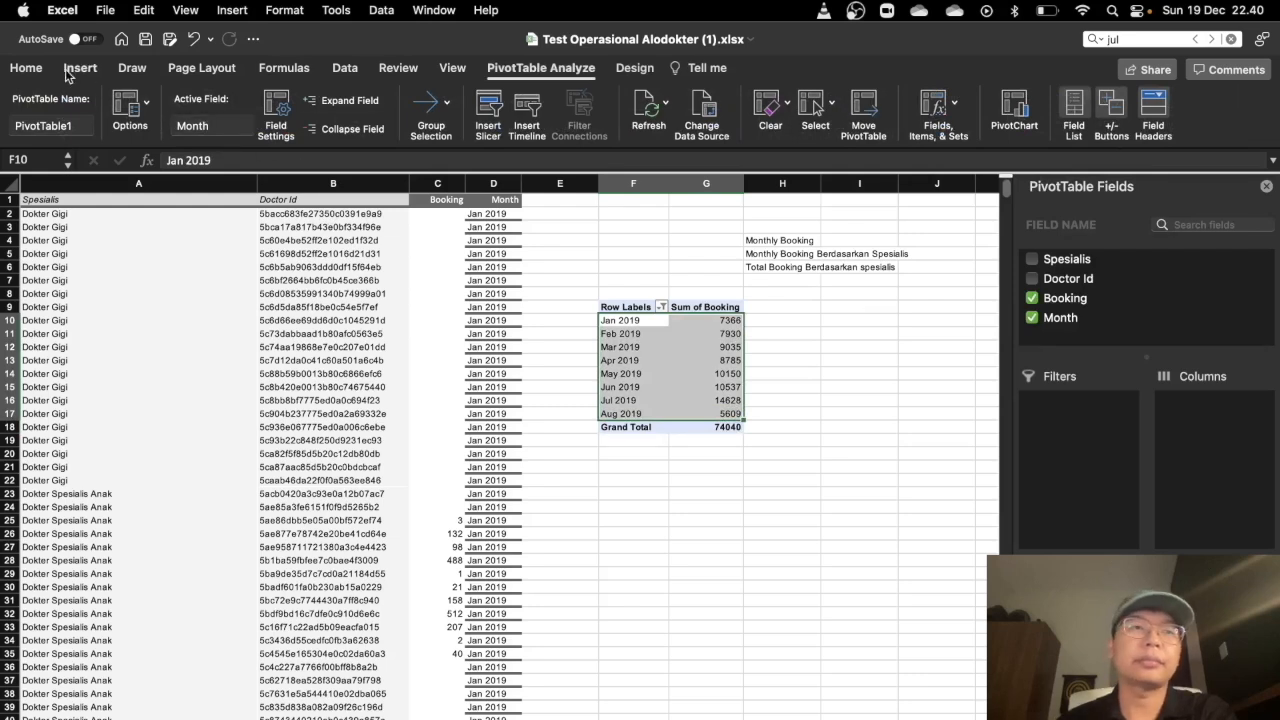
left_click(80, 70)
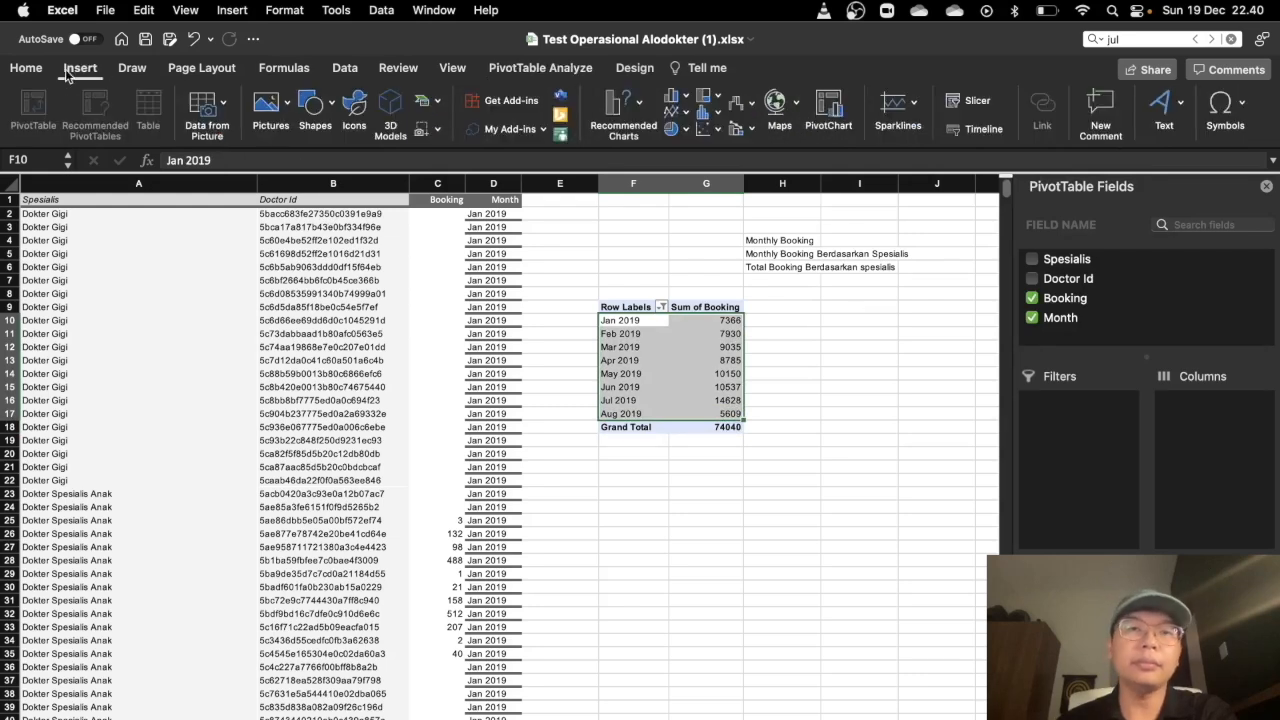
left_click(672, 98)
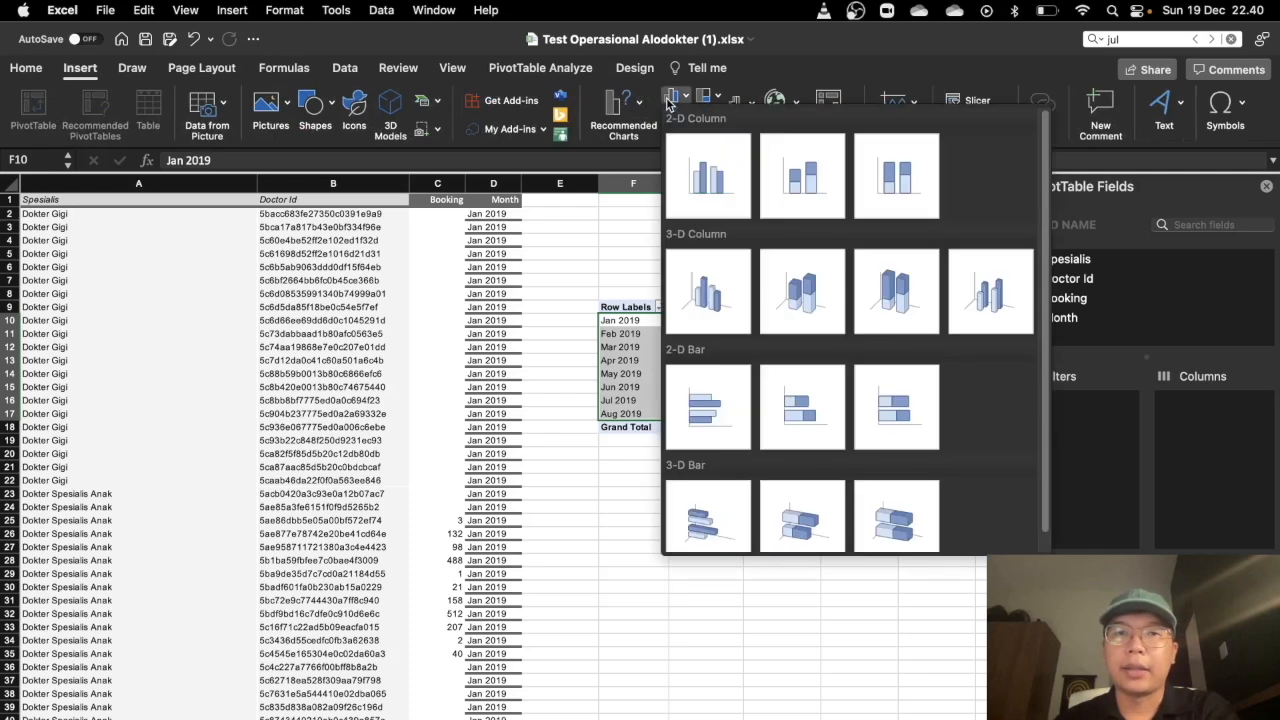
left_click(708, 176)
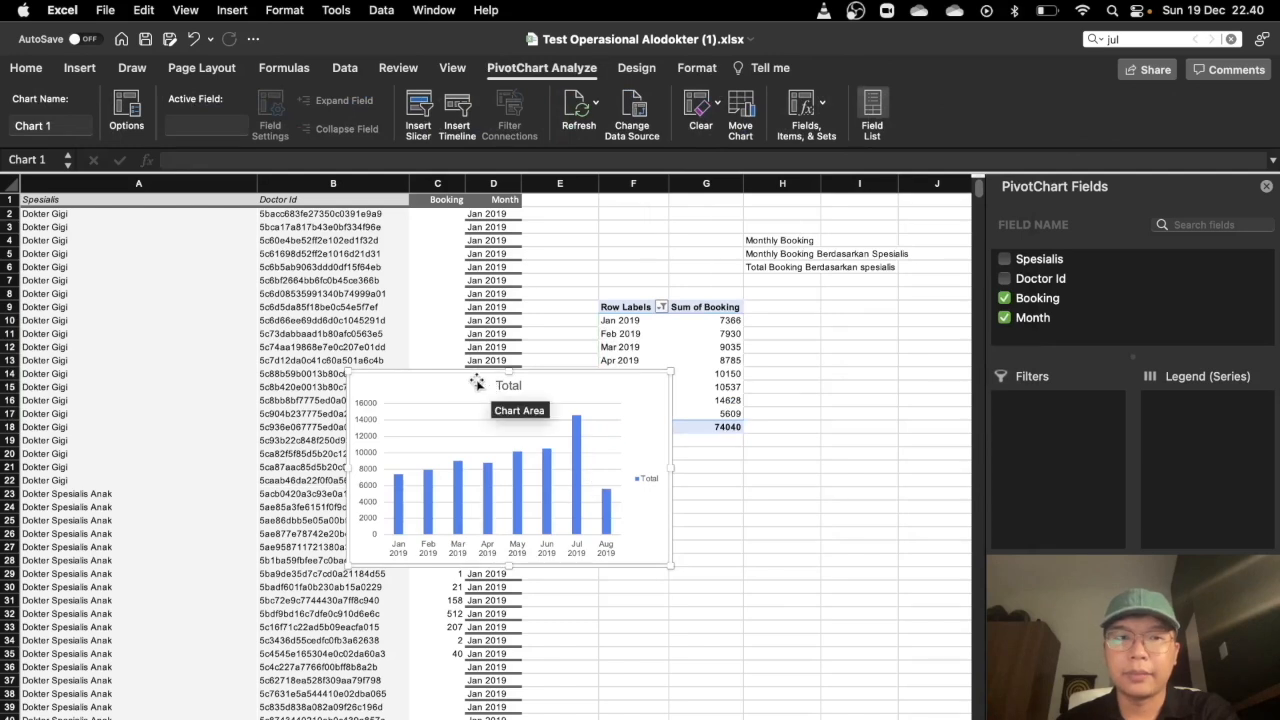
- Place the column chart beside the PivotTable, starting around H9, and widen it to reach about column L
left_click_drag(448, 377, 848, 300)
scroll(700, 400, "right", 5)
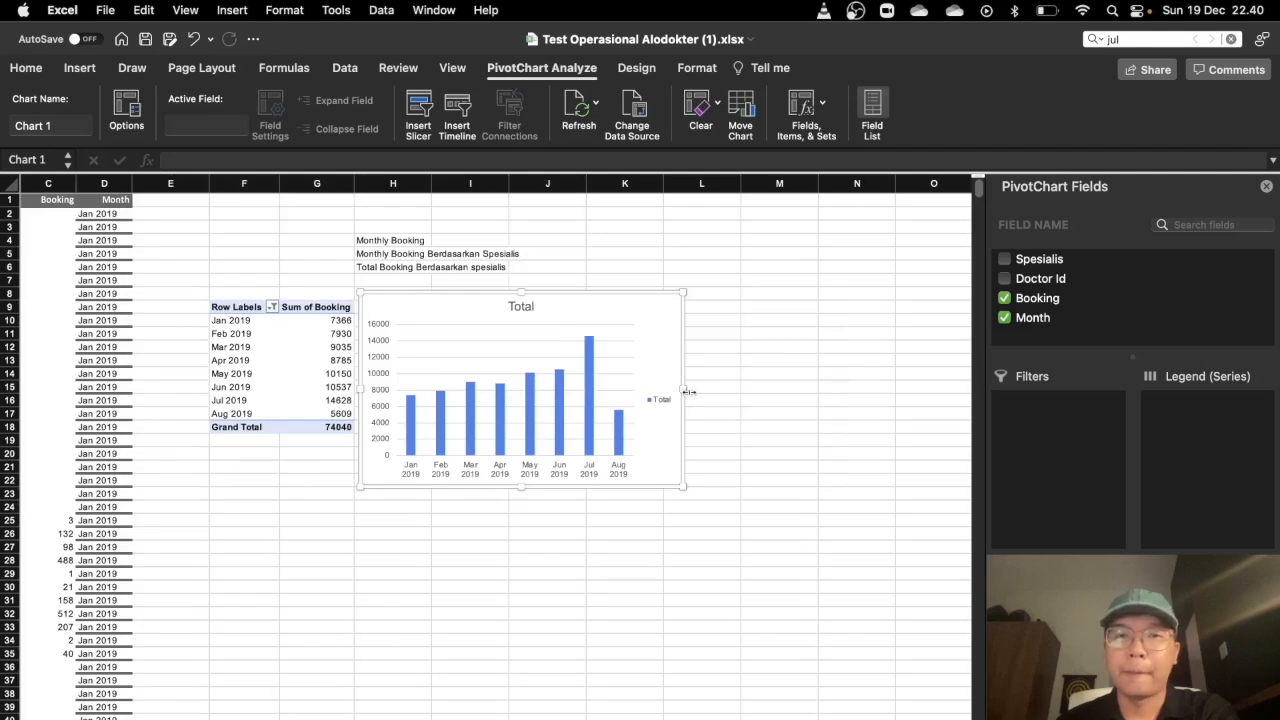
left_click_drag(686, 393, 768, 390)
left_click_drag(667, 293, 677, 306)
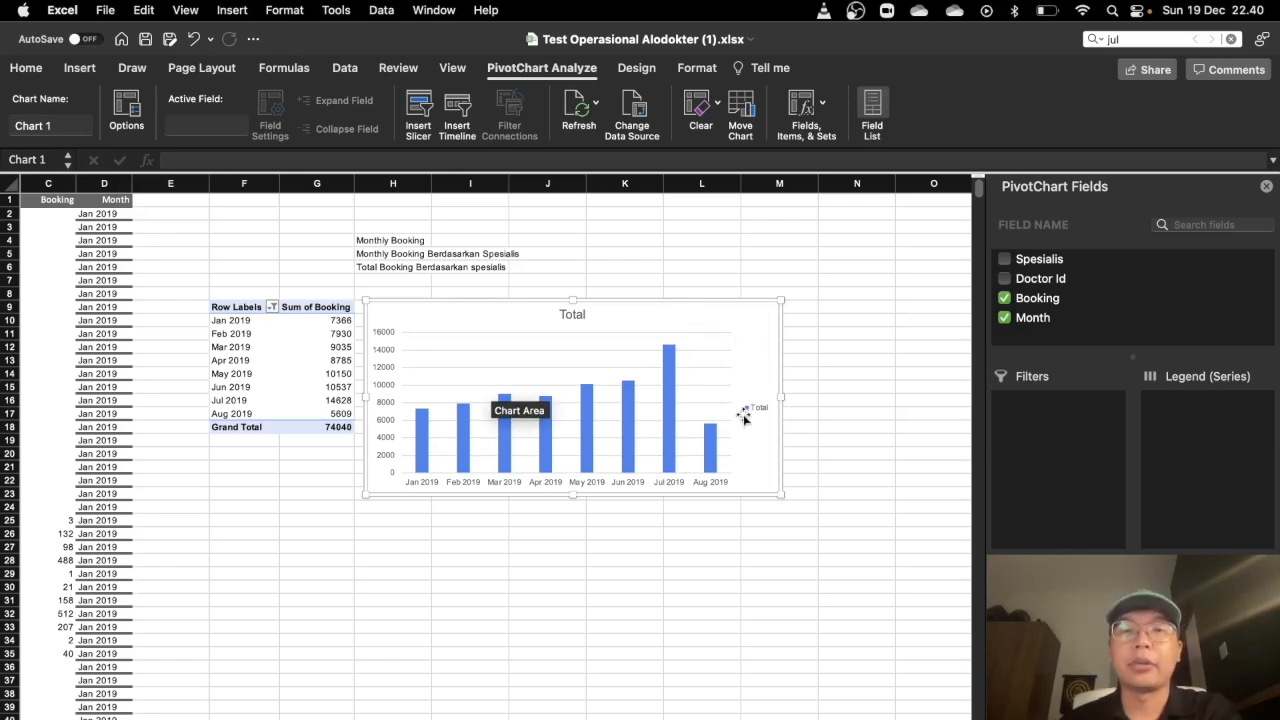
mouse_move(719, 464)
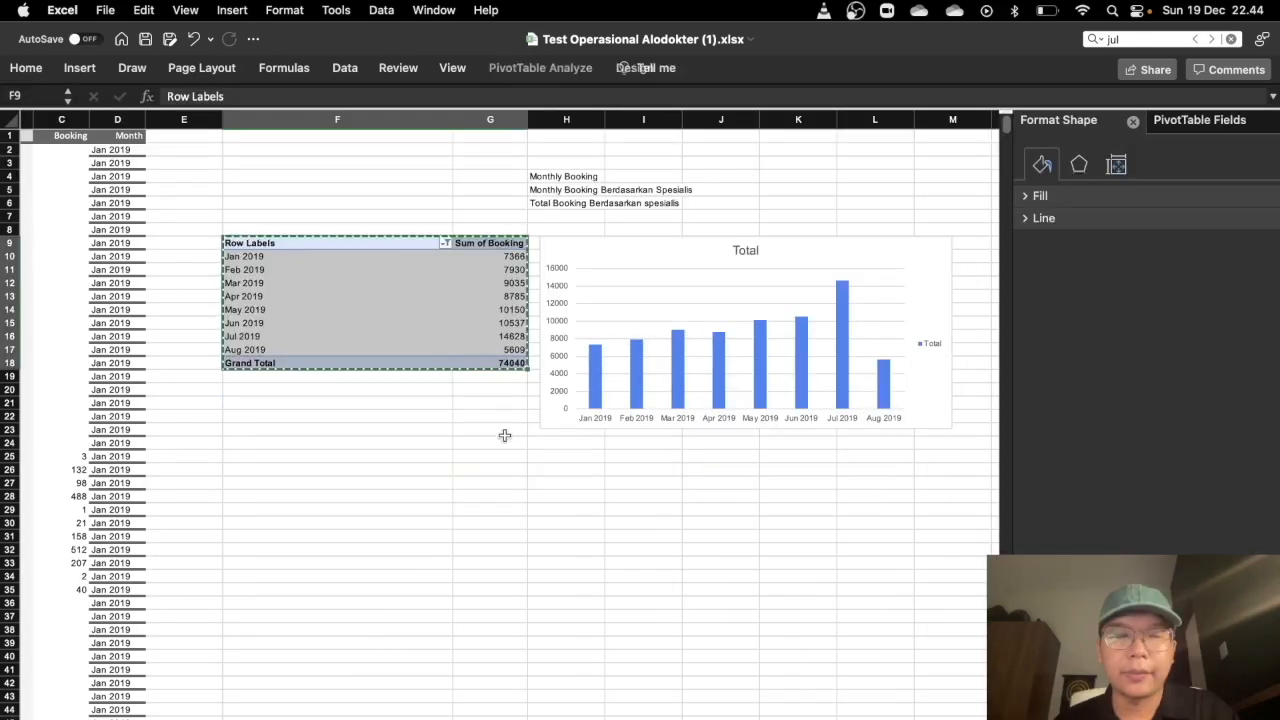
- Duplicate the monthly booking PivotTable in F9:G18 to cell F26
left_click(510, 480)
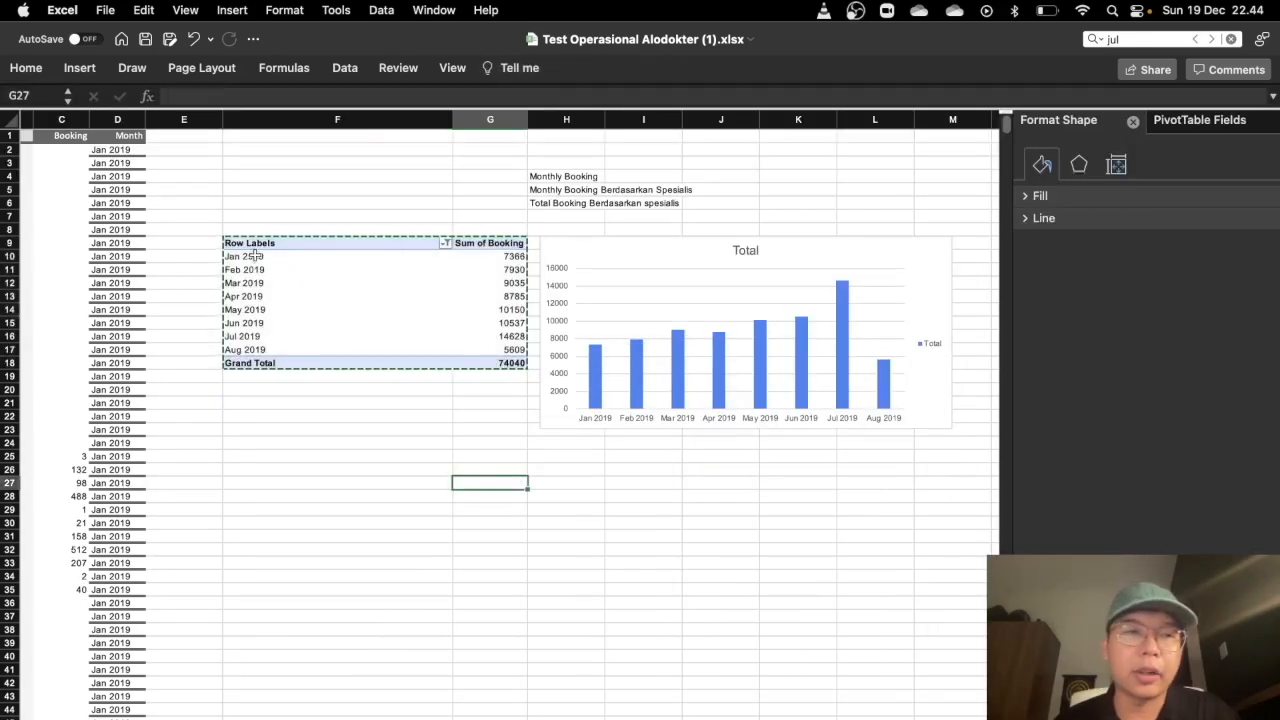
left_click_drag(233, 243, 514, 364)
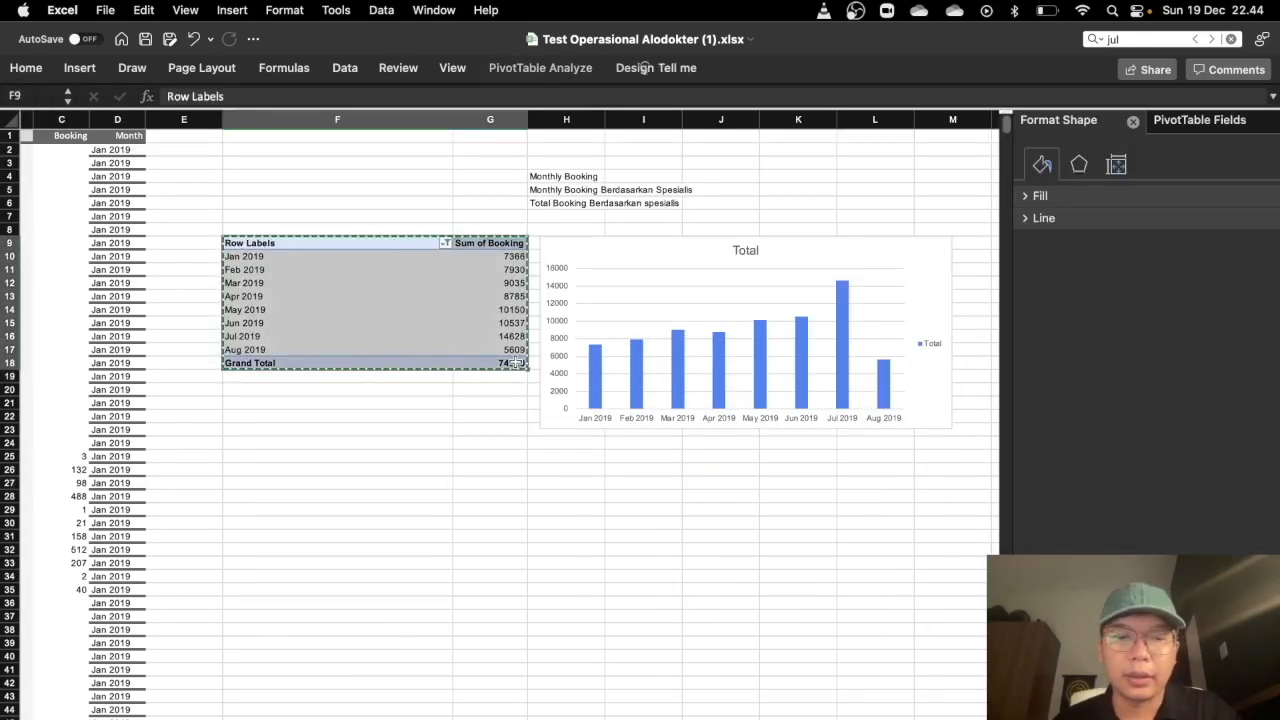
left_click(300, 467)
key("super+v")
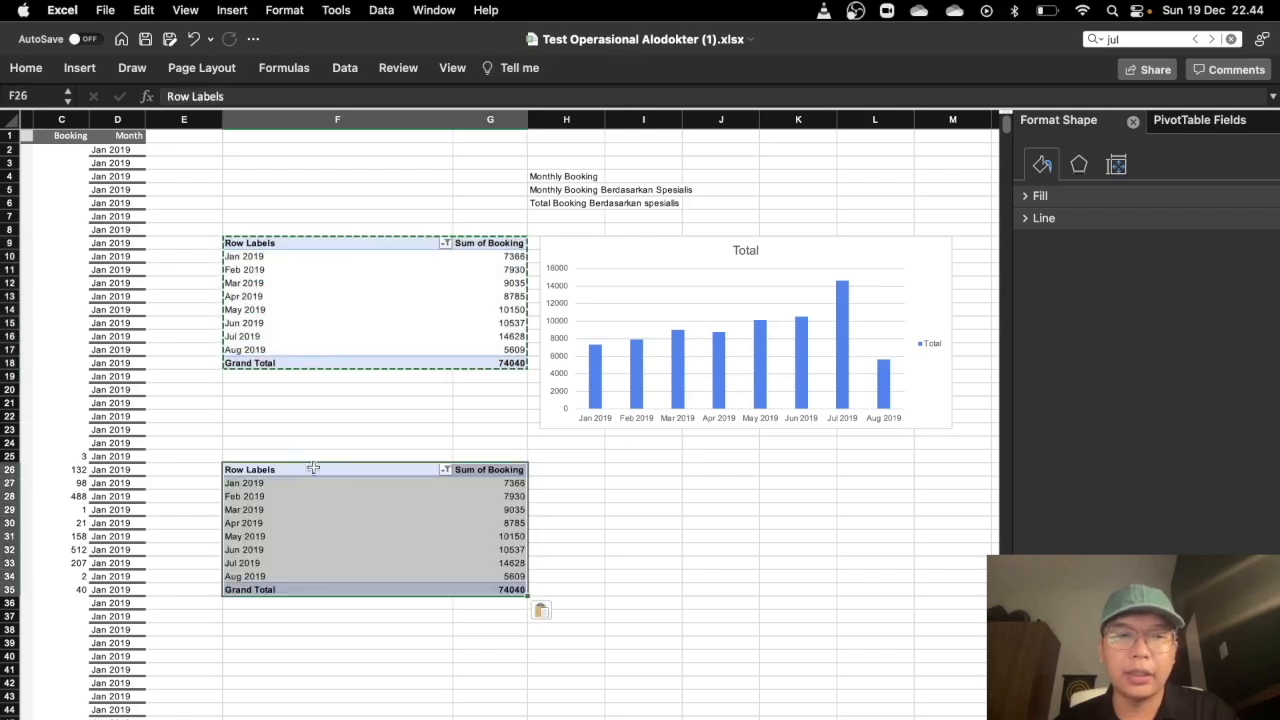
- Add Spesialis as the column field of the copied PivotTable to break monthly bookings down by specialty
left_click(360, 510)
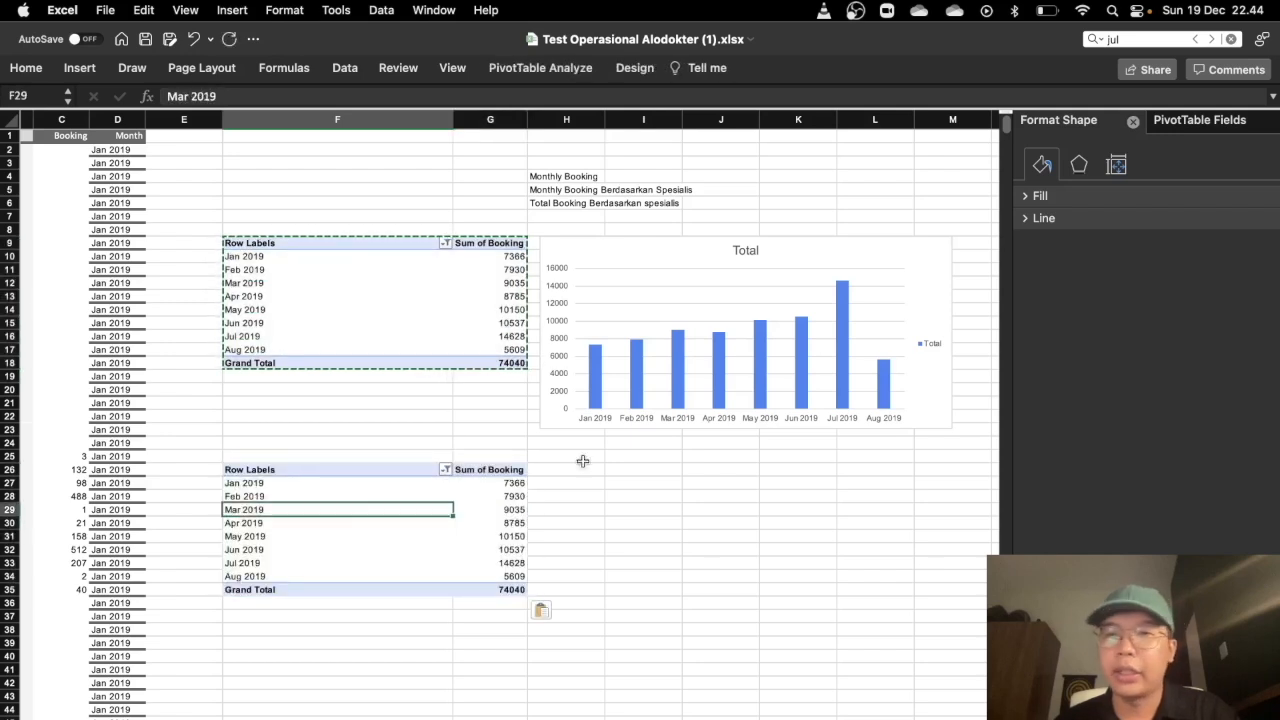
left_click(1160, 122)
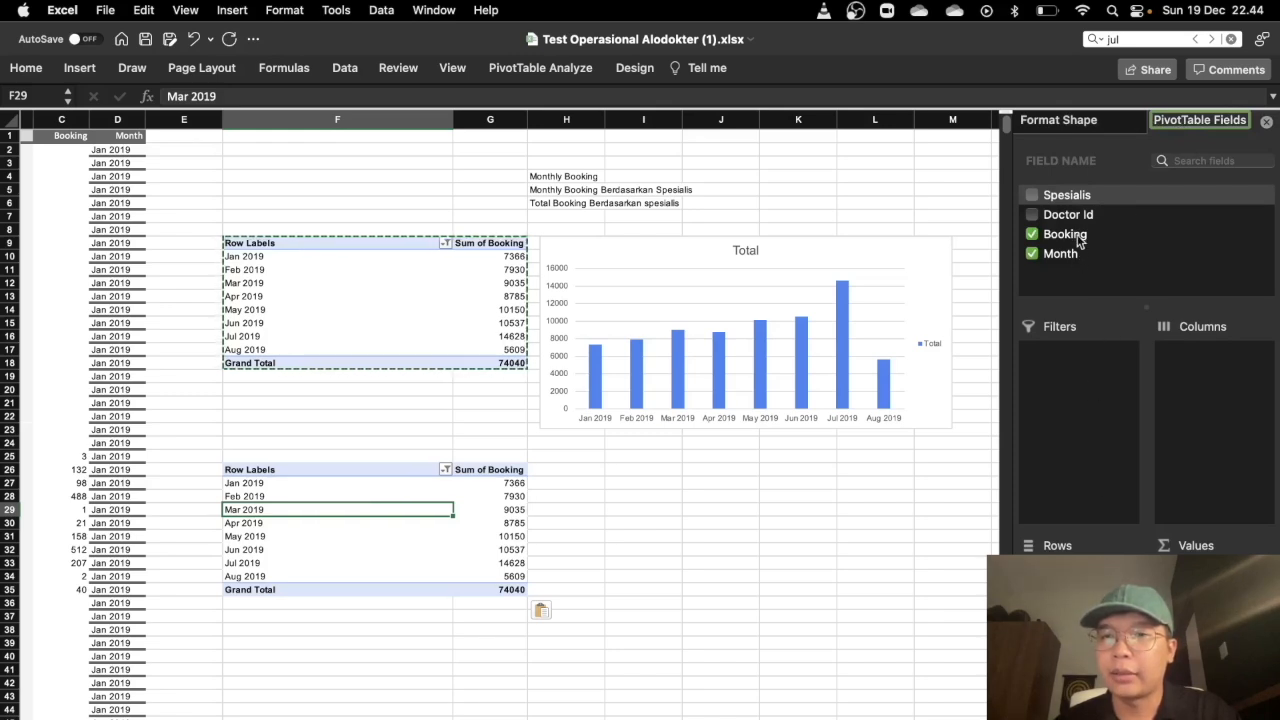
left_click_drag(1077, 203, 1191, 420)
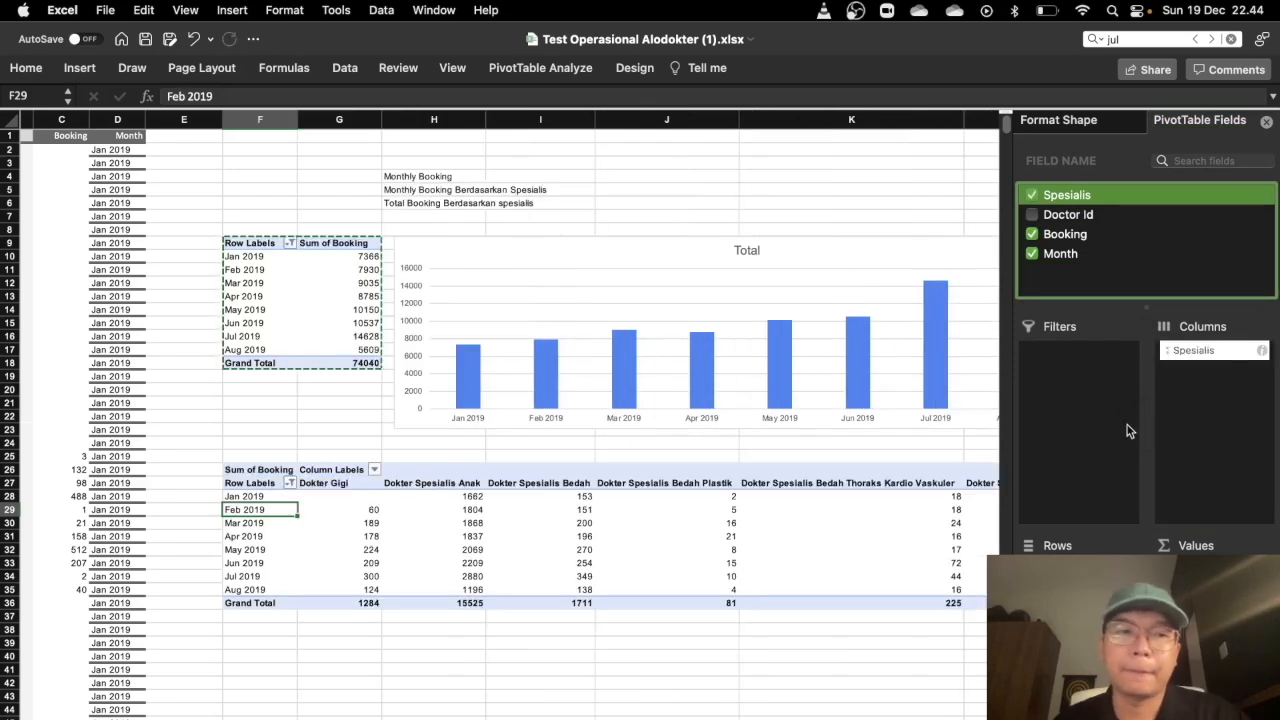
scroll(746, 528, "right", 3)
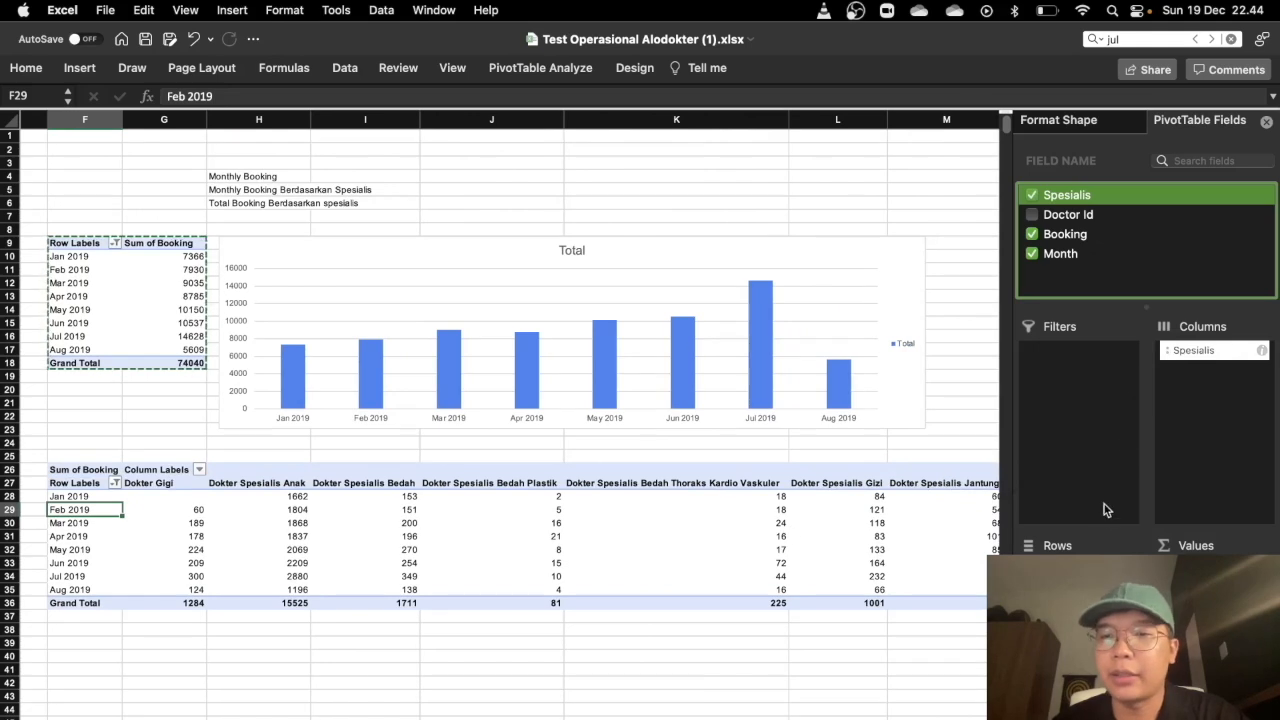
- Swap the copied PivotTable's fields so Spesialis forms the rows and Month forms the columns
left_click_drag(1077, 570, 1190, 436)
left_click_drag(1185, 350, 1075, 590)
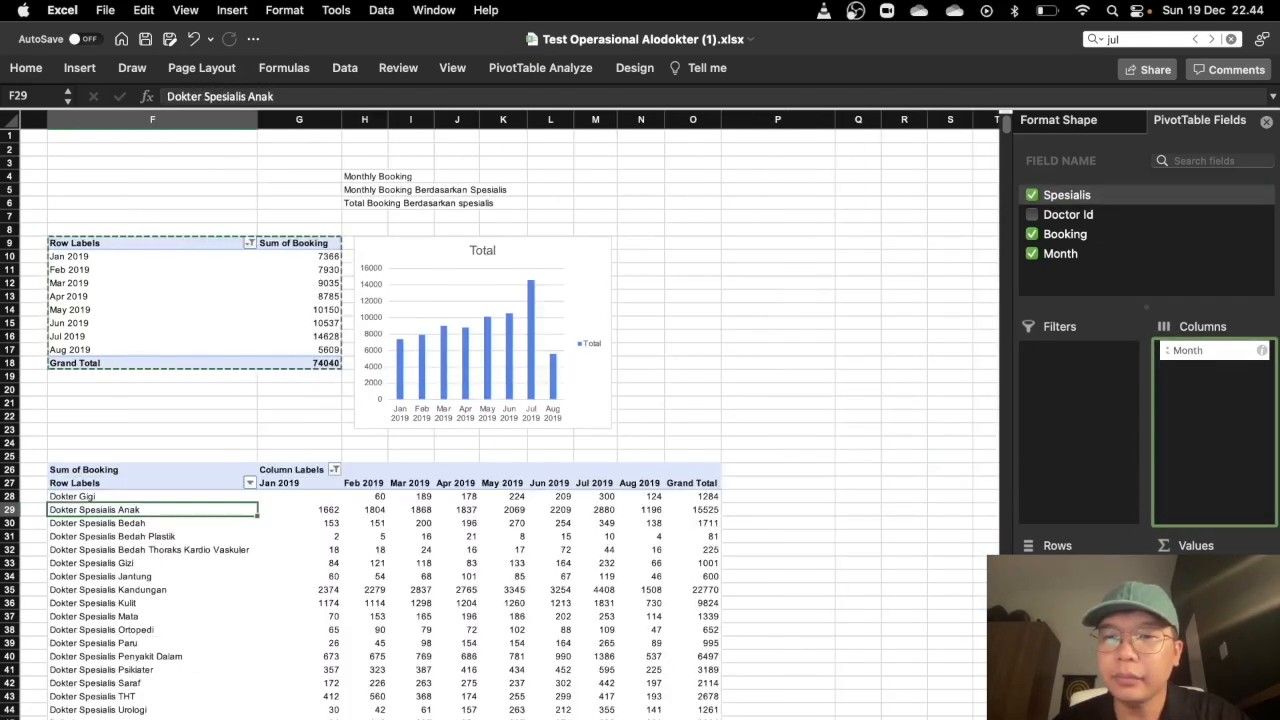
- Examine the monthly and grand total bookings of Dokter Gigi in the specialty PivotTable
scroll(370, 610, "down", 3)
scroll(370, 610, "left", 1)
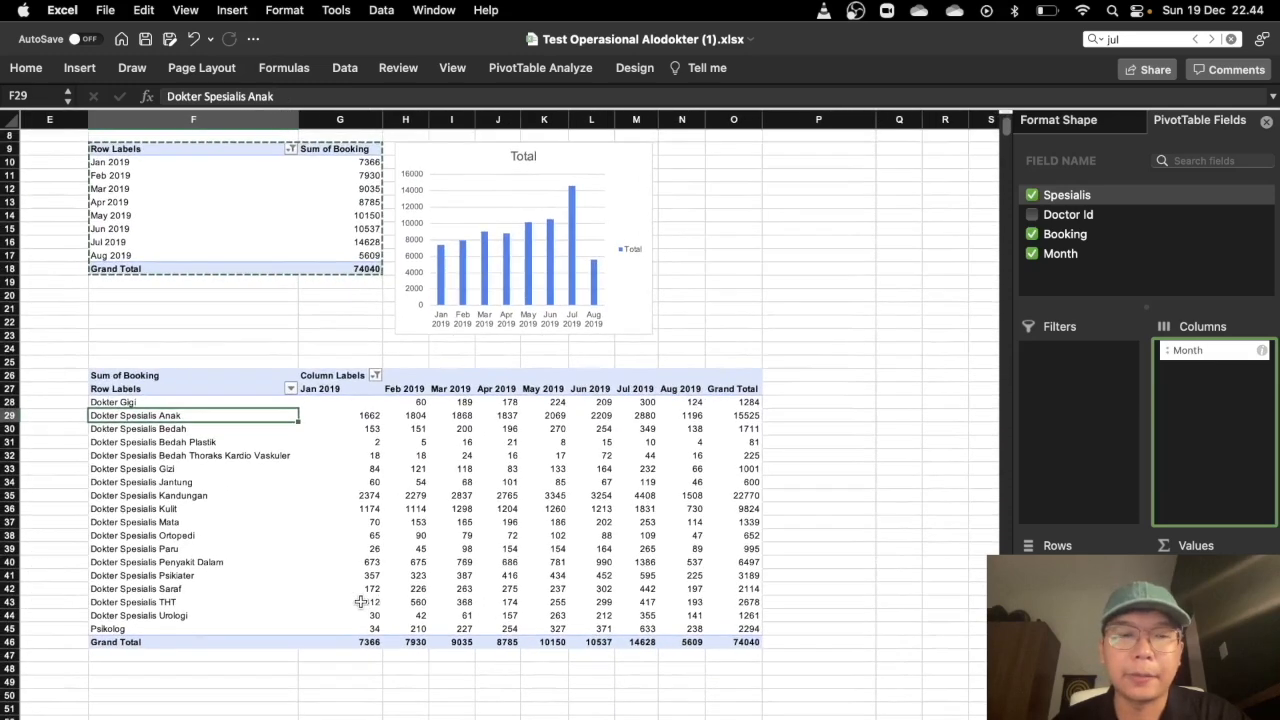
scroll(361, 602, "left", 5)
scroll(361, 602, "right", 5)
scroll(360, 598, "up", 1)
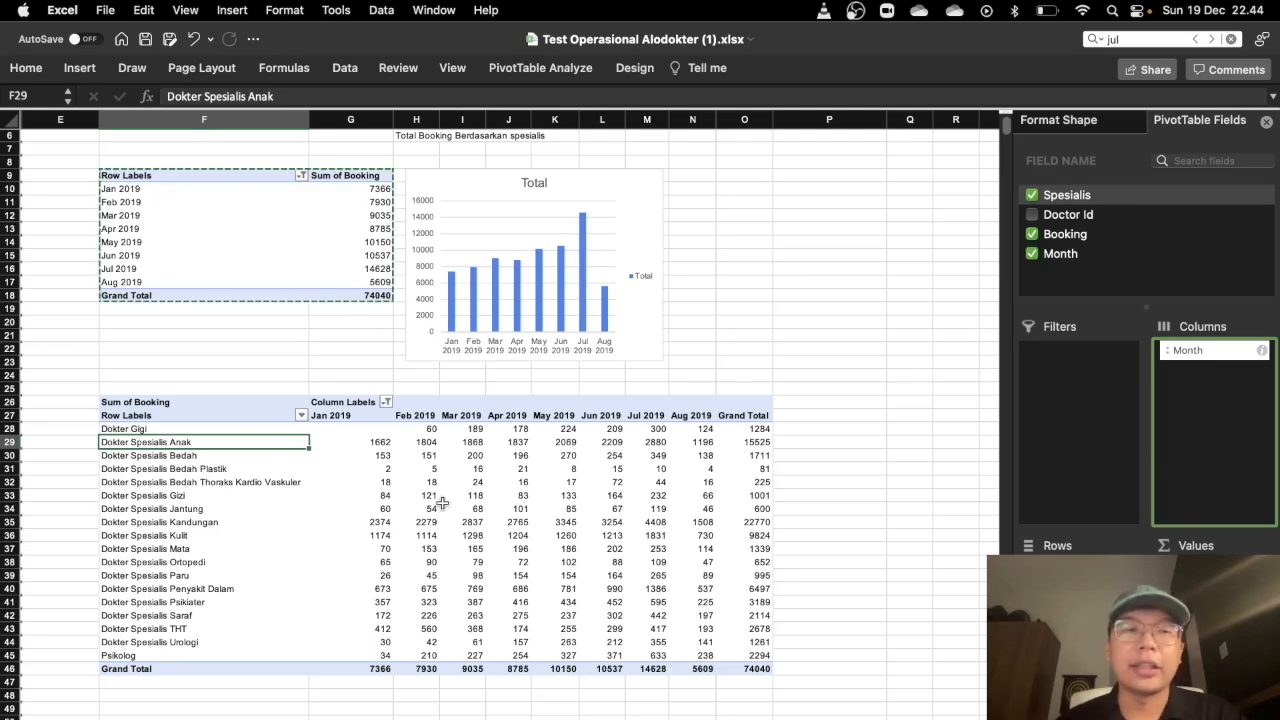
left_click(369, 429)
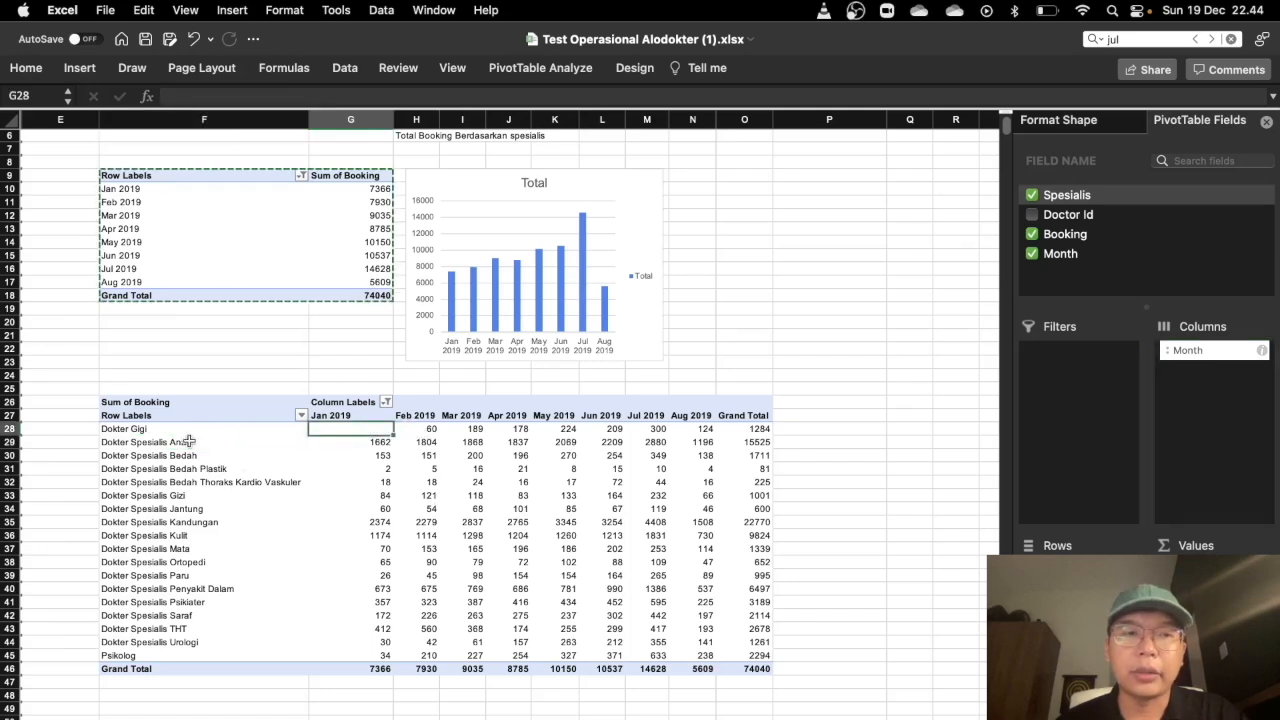
left_click(430, 429)
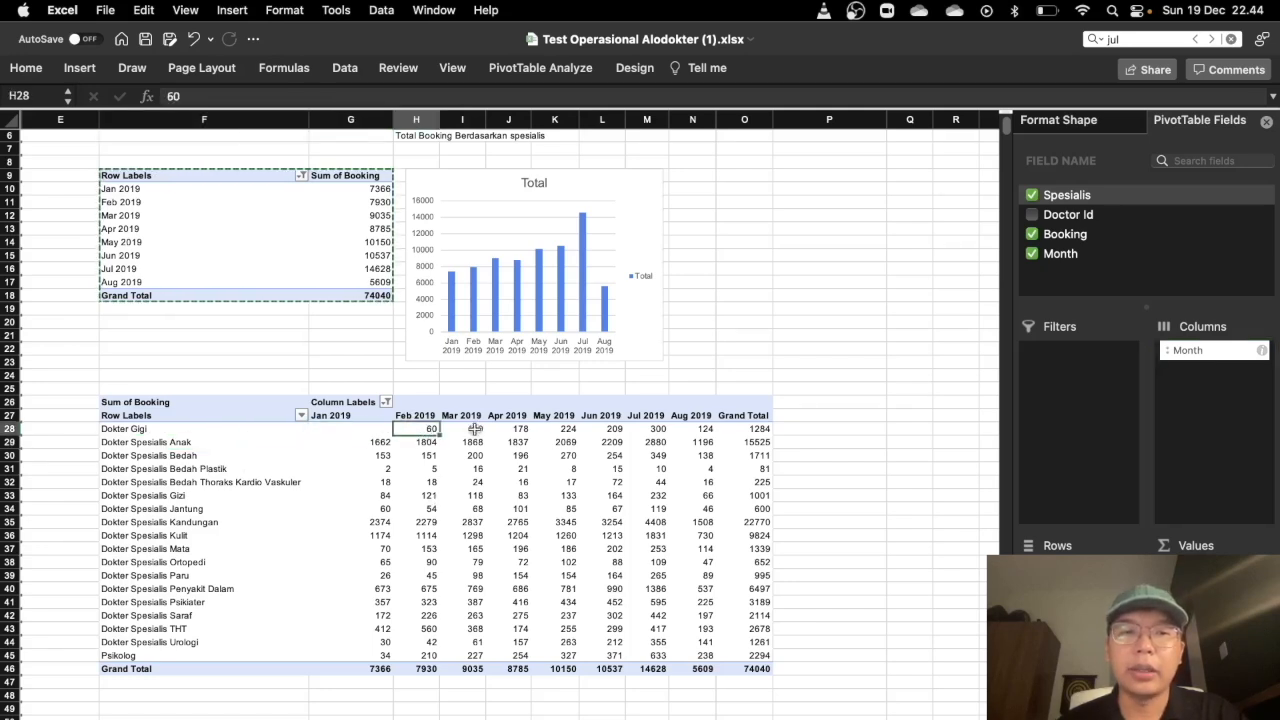
left_click(505, 429)
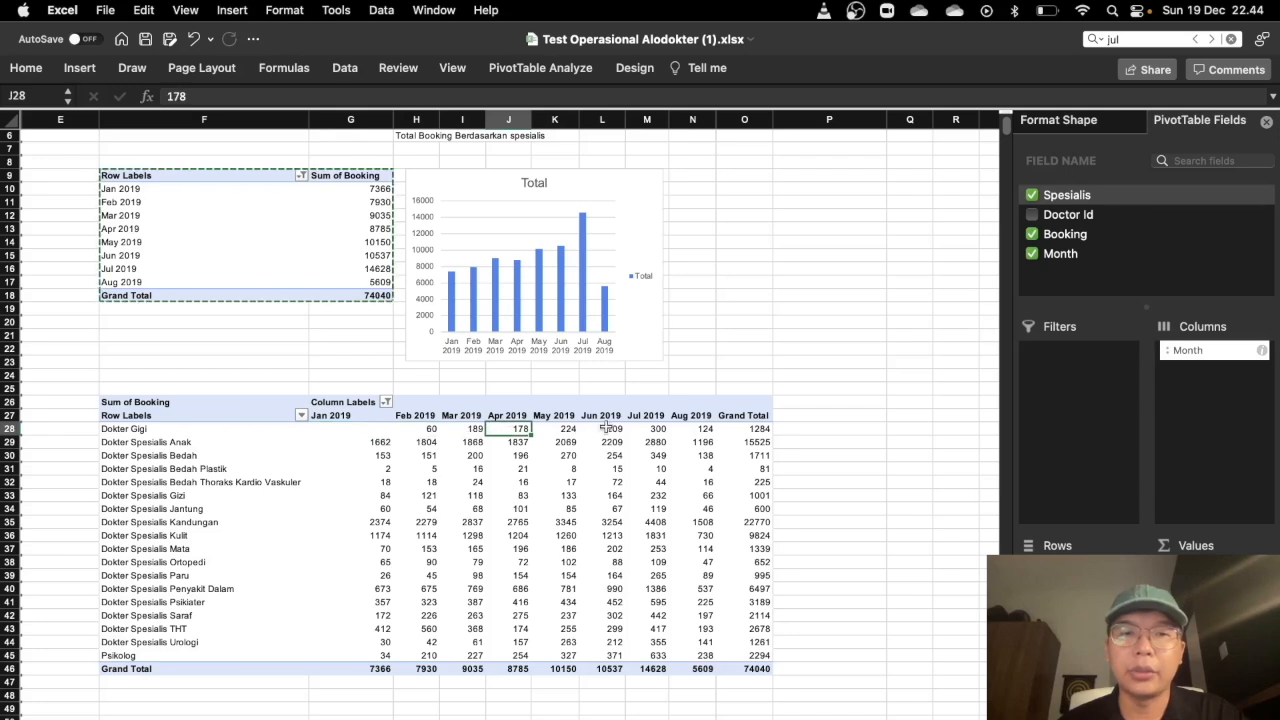
left_click(758, 428)
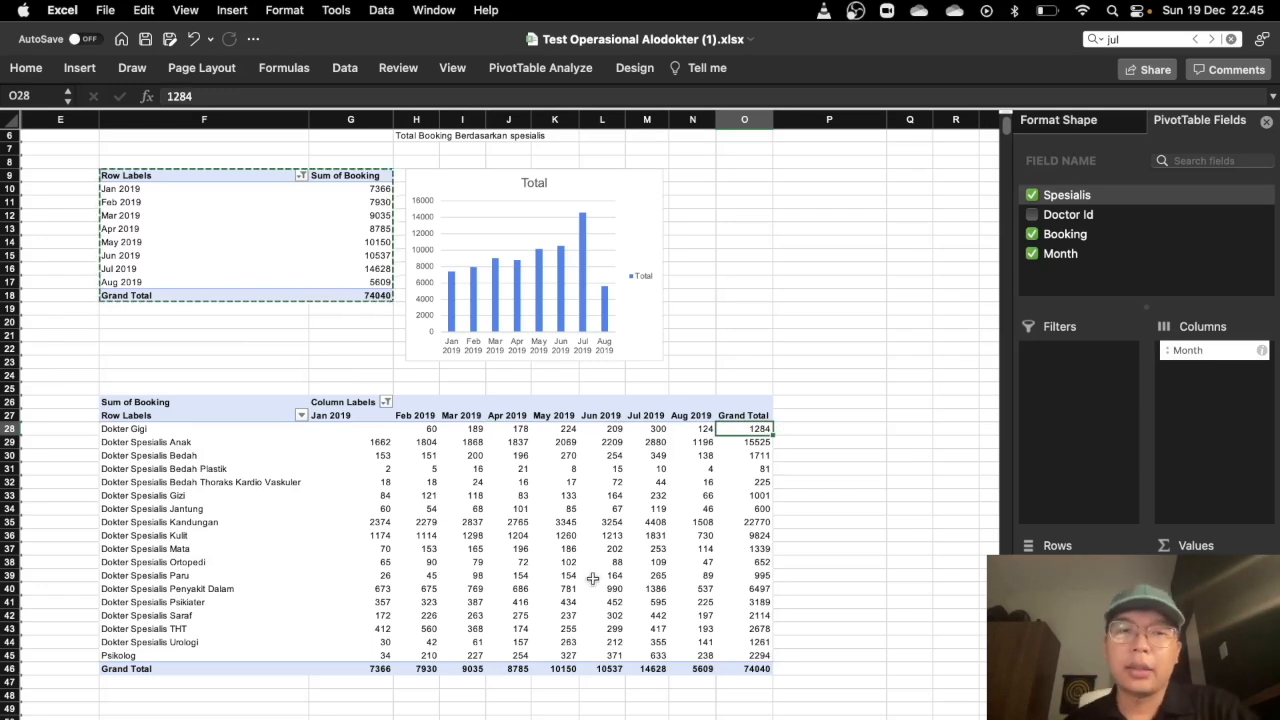
scroll(592, 578, "down", 7)
scroll(592, 578, "up", 4)
scroll(592, 578, "up", 5)
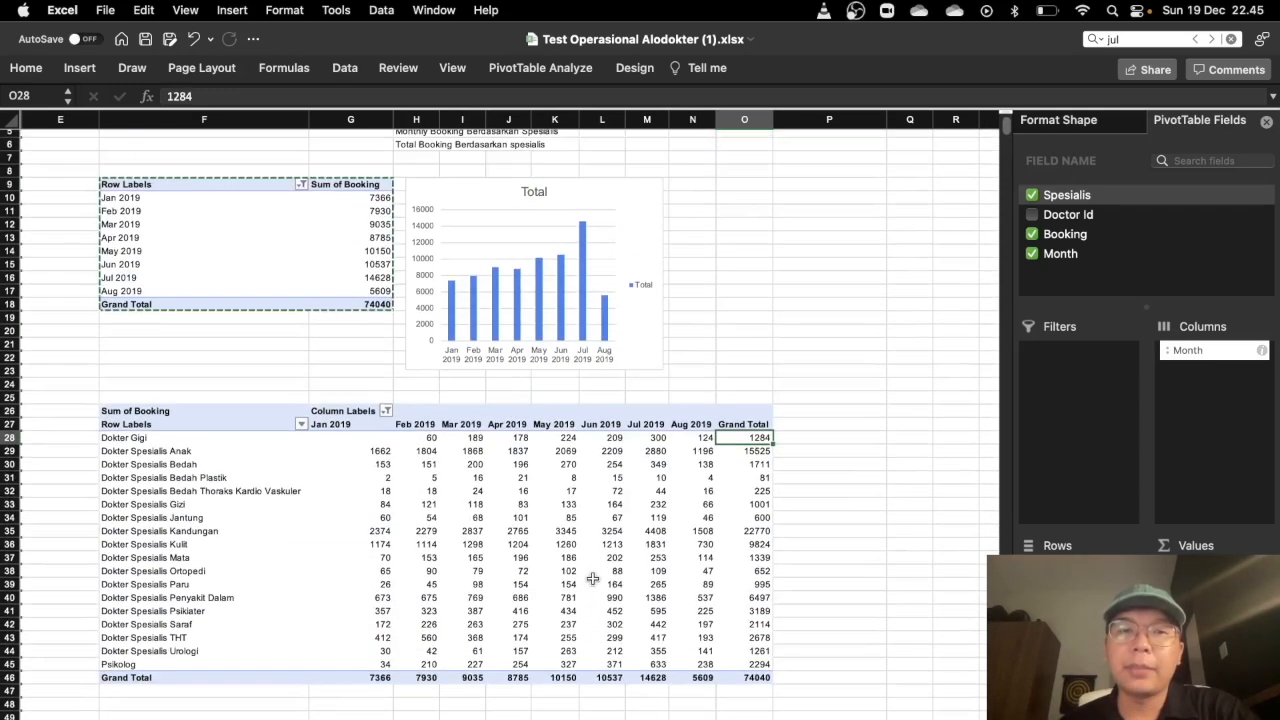
- Widen the monthly booking column chart so it reaches into column P
left_click(652, 236)
left_click_drag(666, 296, 859, 300)
scroll(648, 565, "down", 4)
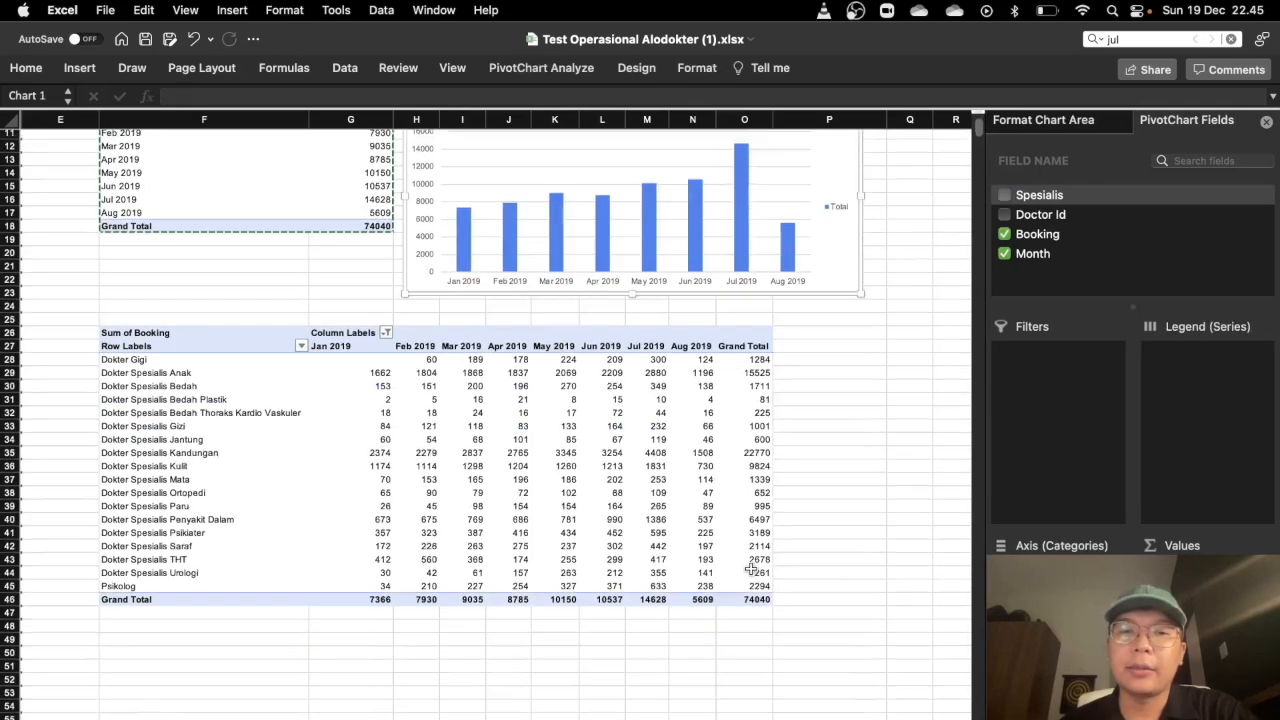
scroll(648, 565, "up", 5)
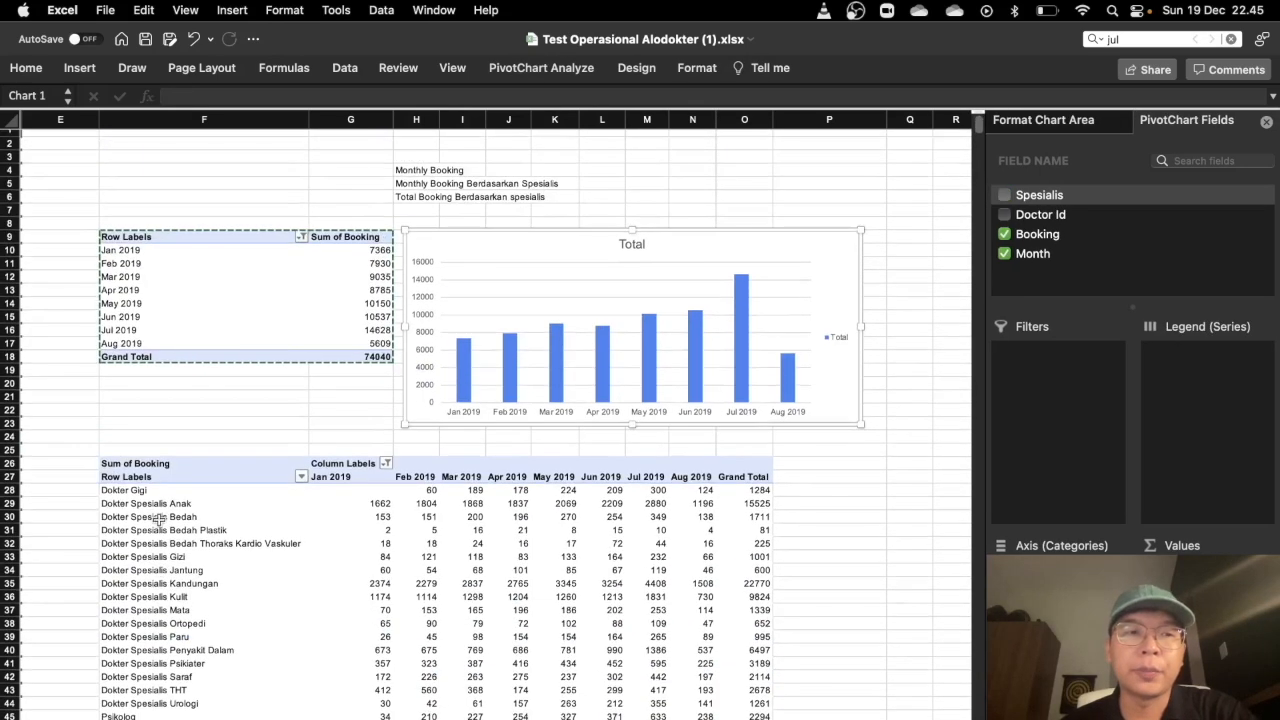
- Review the specialty-by-month breakdown in F26:O46 against the report list in H4:H6
left_click(136, 491)
left_click_drag(301, 493, 545, 489)
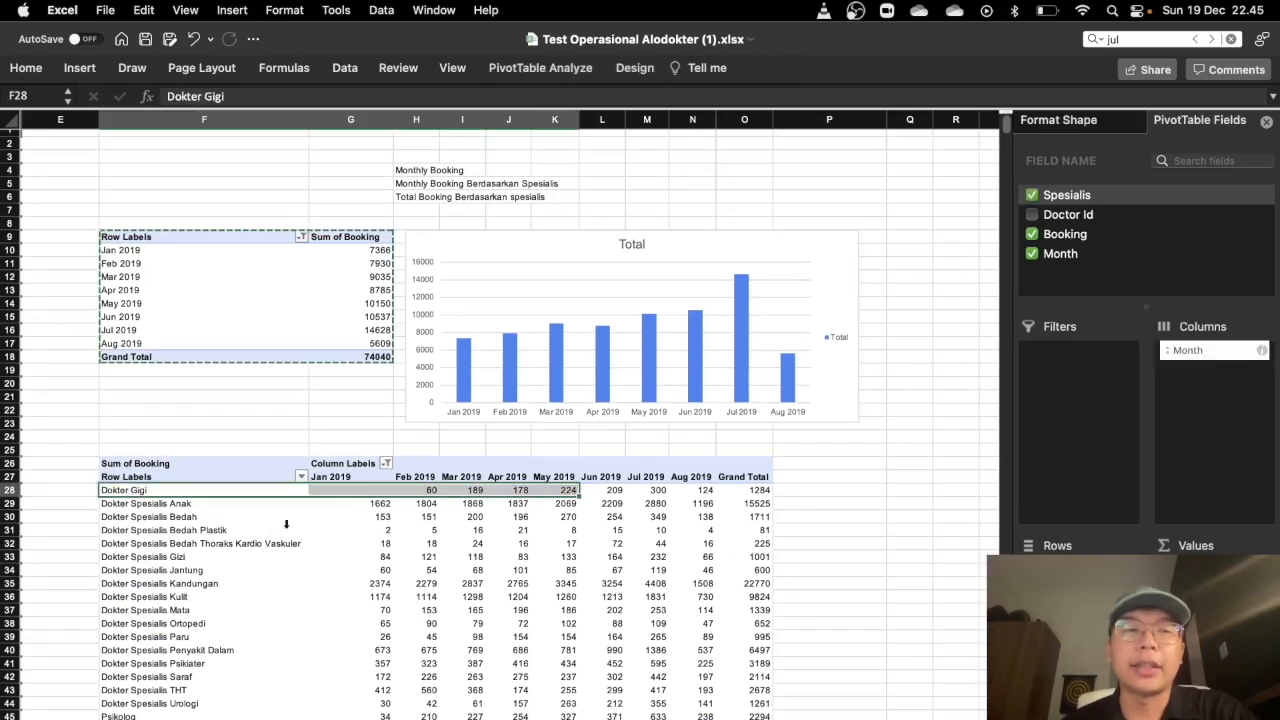
scroll(535, 583, "down", 3)
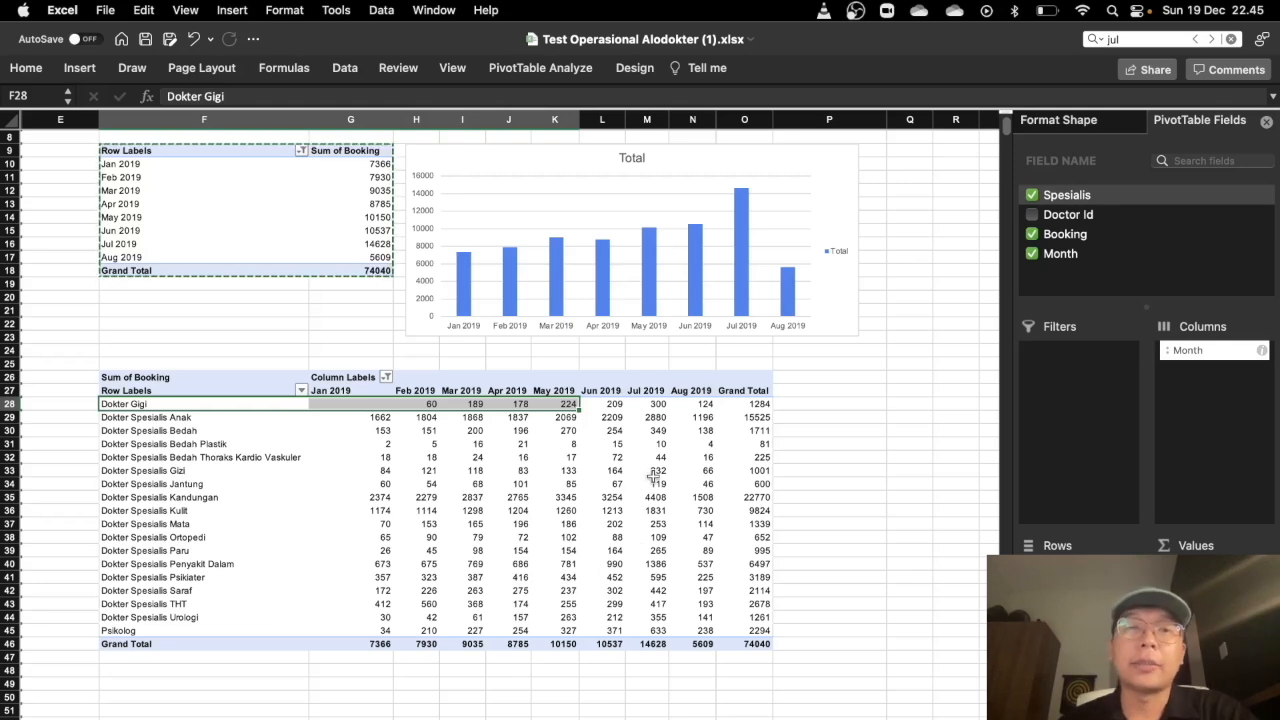
scroll(632, 545, "down", 8)
scroll(632, 545, "up", 7)
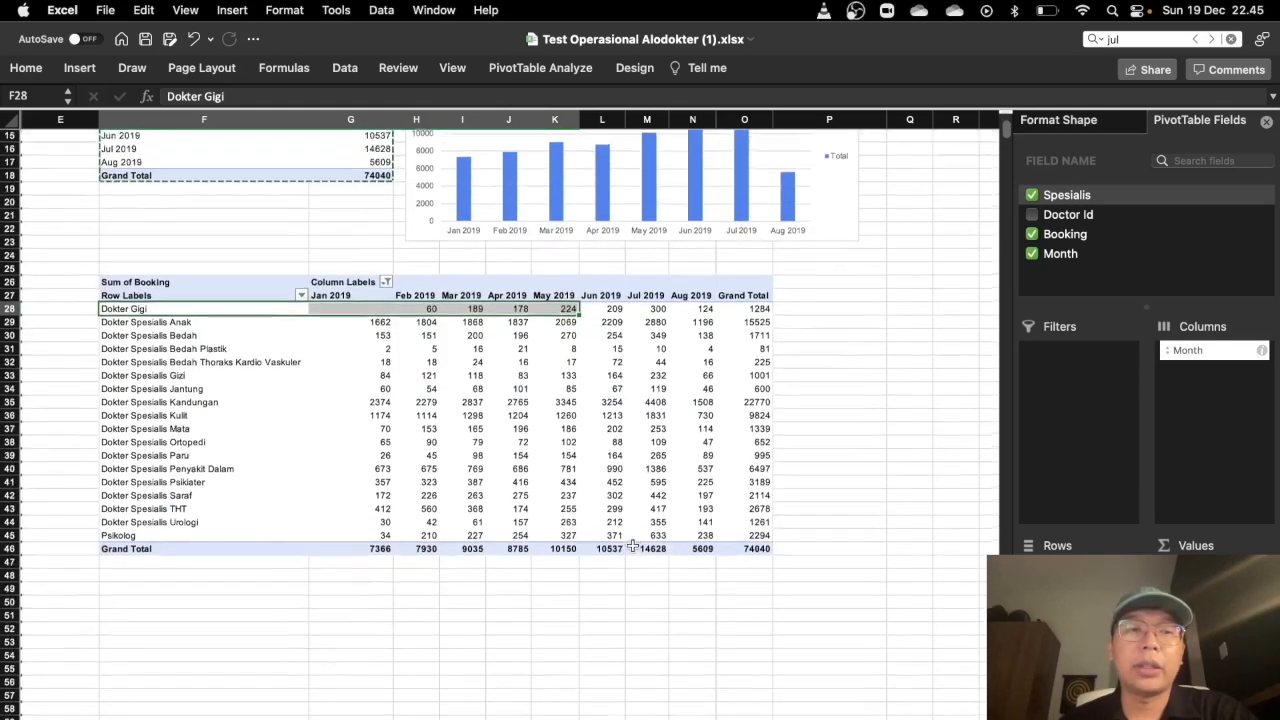
scroll(632, 545, "up", 1)
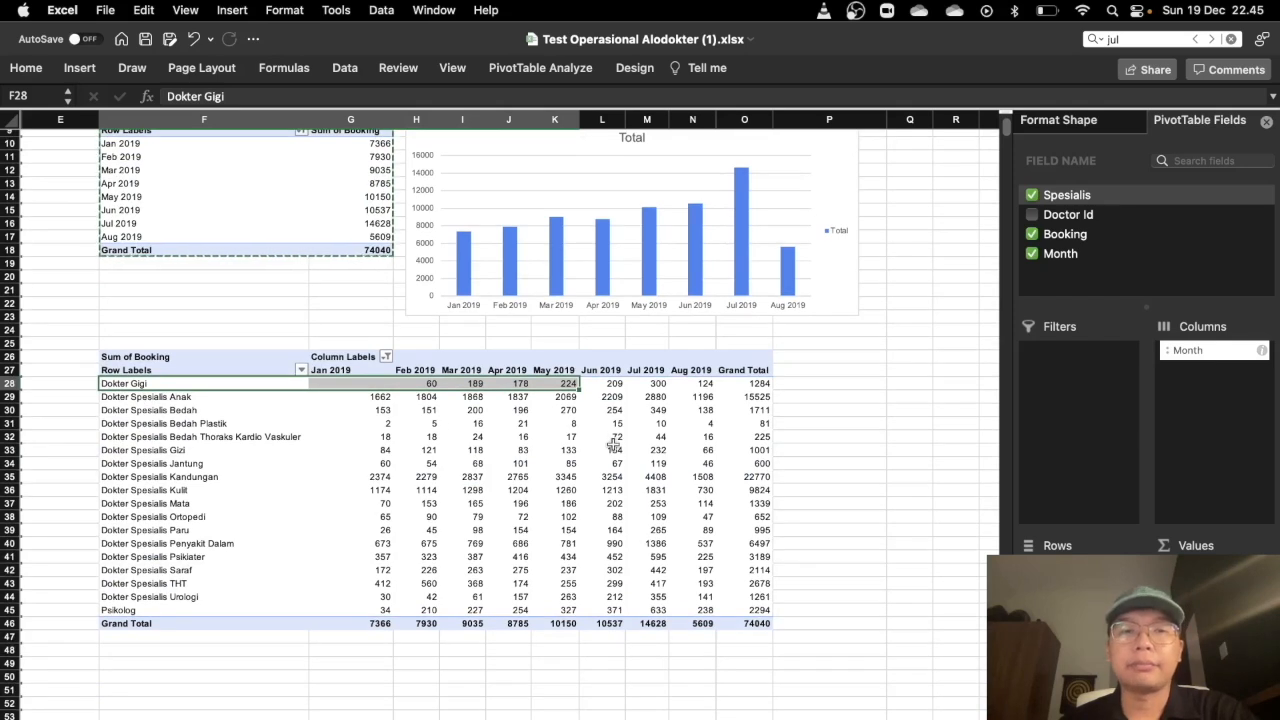
scroll(613, 447, "up", 5)
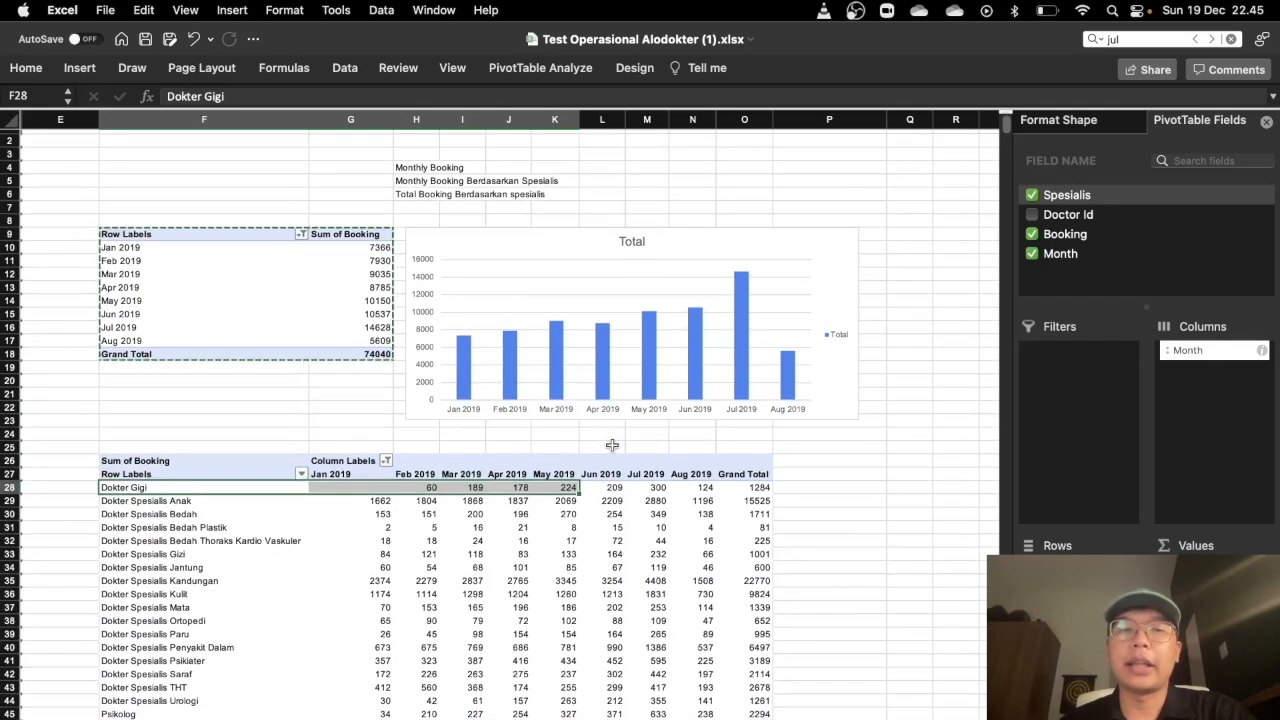
scroll(566, 525, "down", 5)
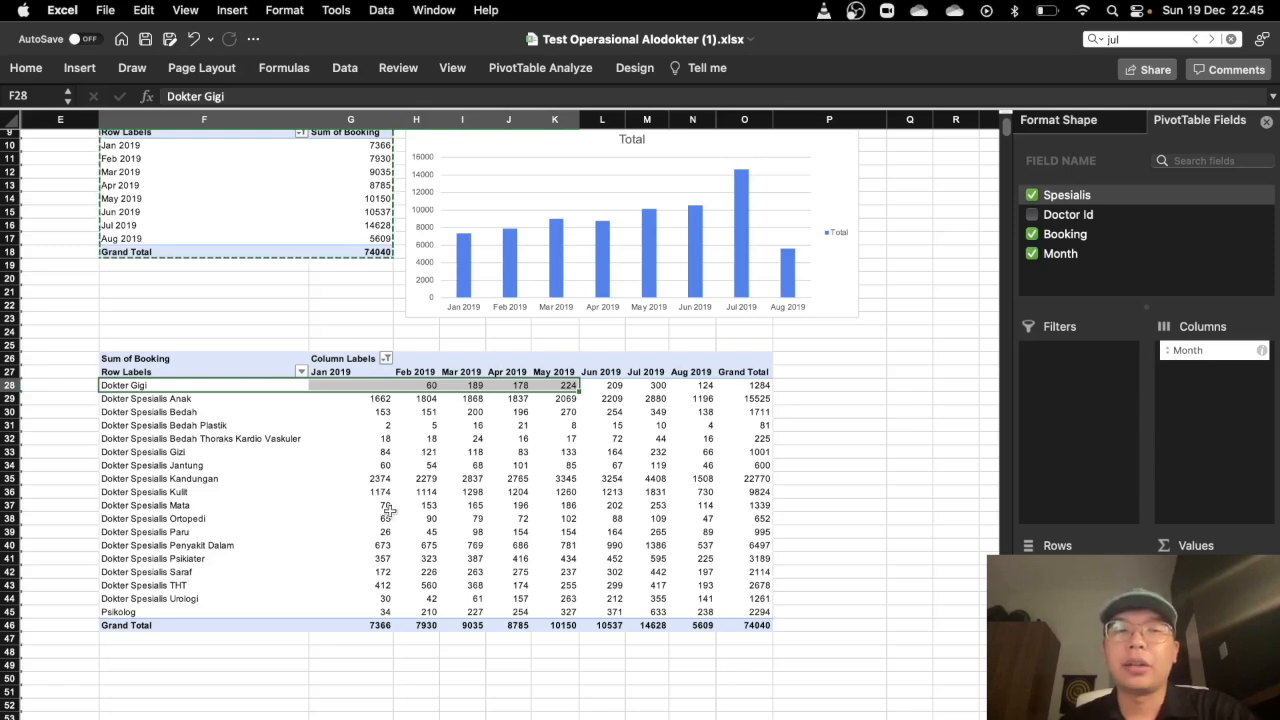
scroll(390, 503, "up", 5)
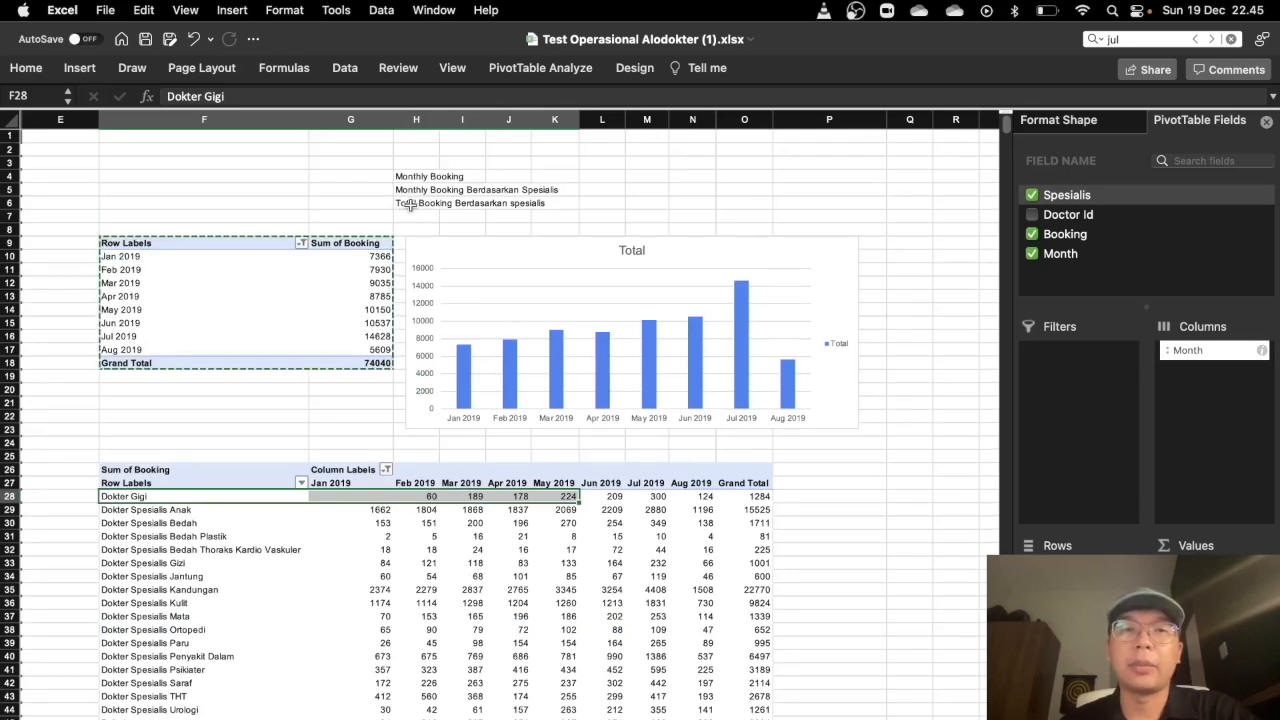
scroll(478, 549, "down", 6)
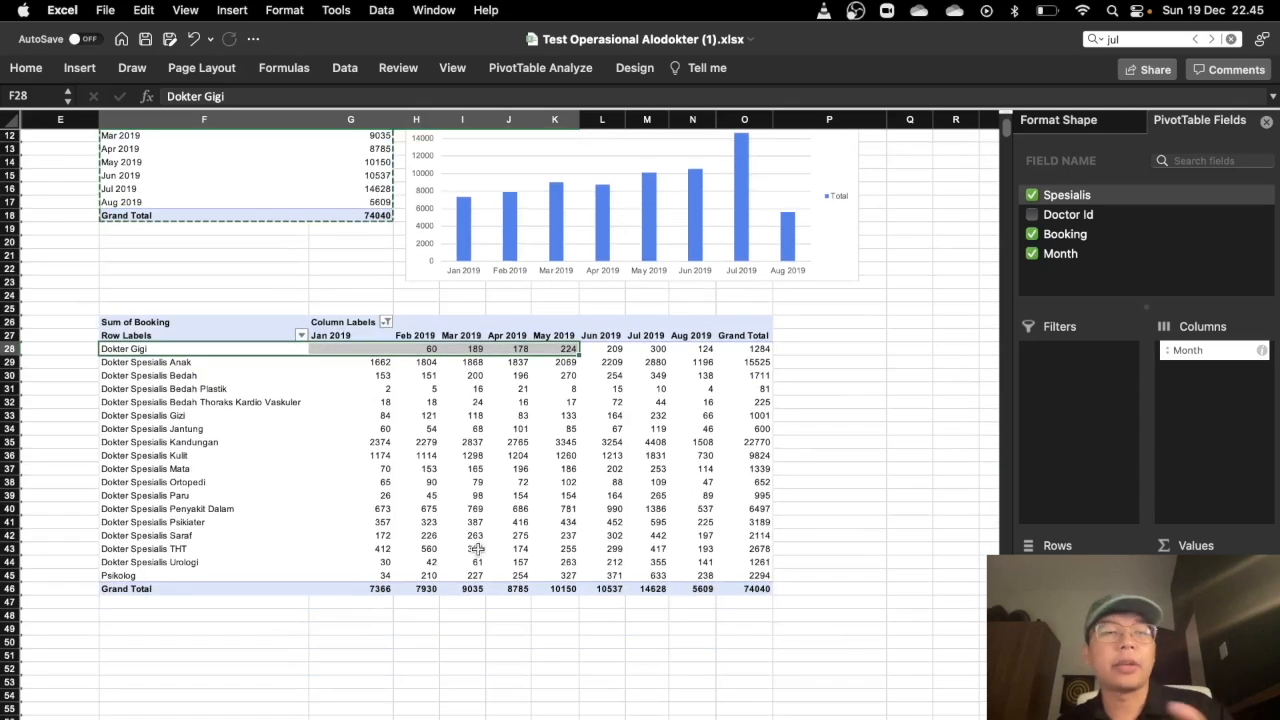
scroll(478, 549, "up", 2)
scroll(478, 549, "right", 2)
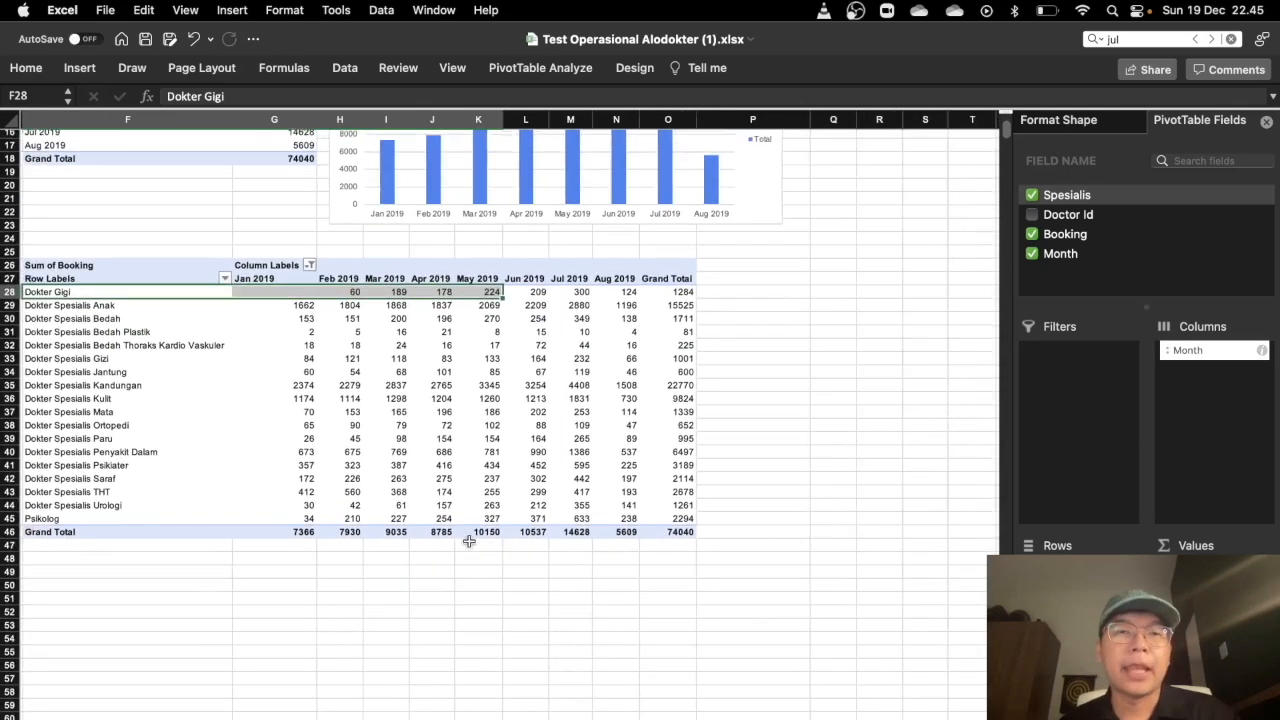
left_click(118, 338)
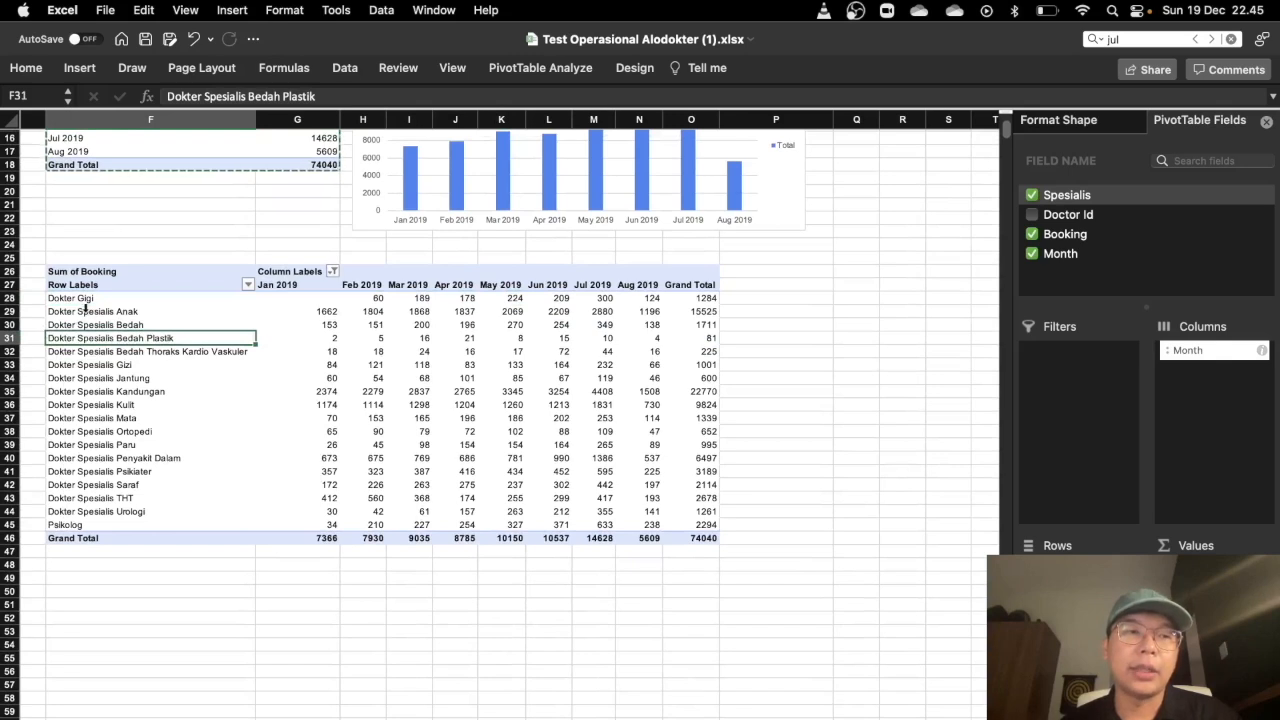
scroll(80, 298, "up", 1)
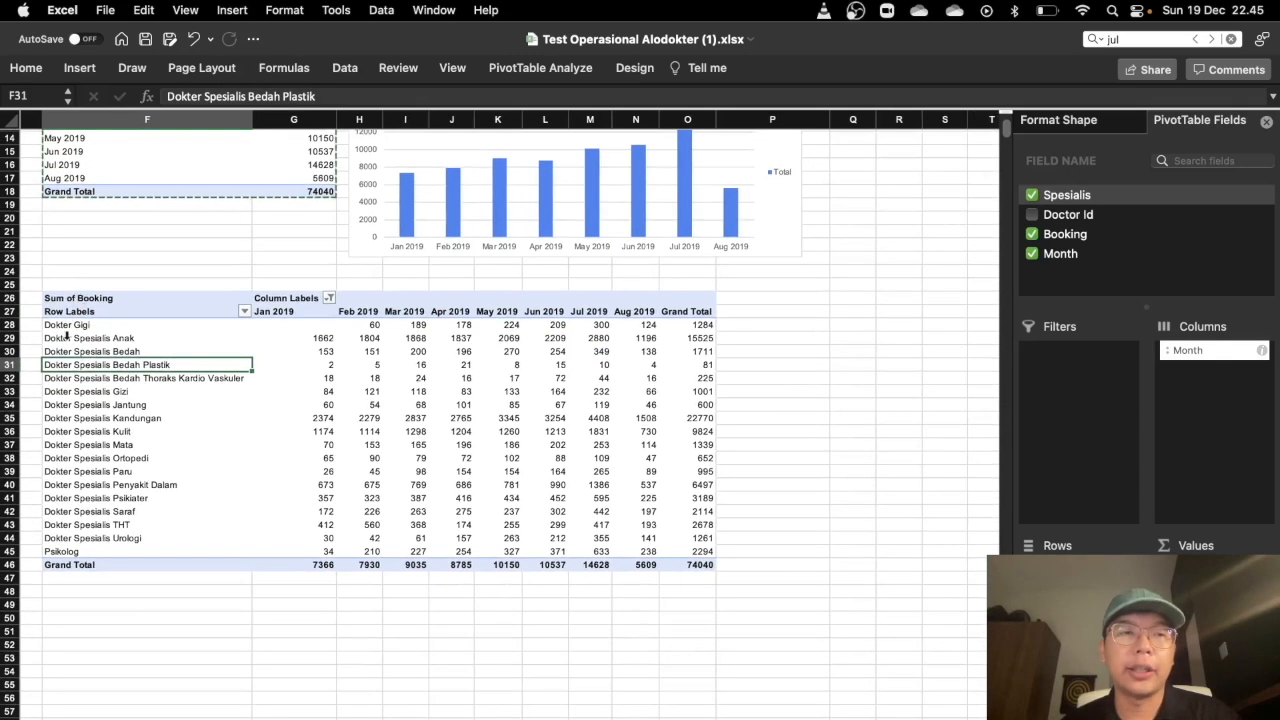
- Insert a 2-D clustered column chart from the Dokter Gigi row F28:O28 of the specialty PivotTable
left_click_drag(65, 326, 697, 325)
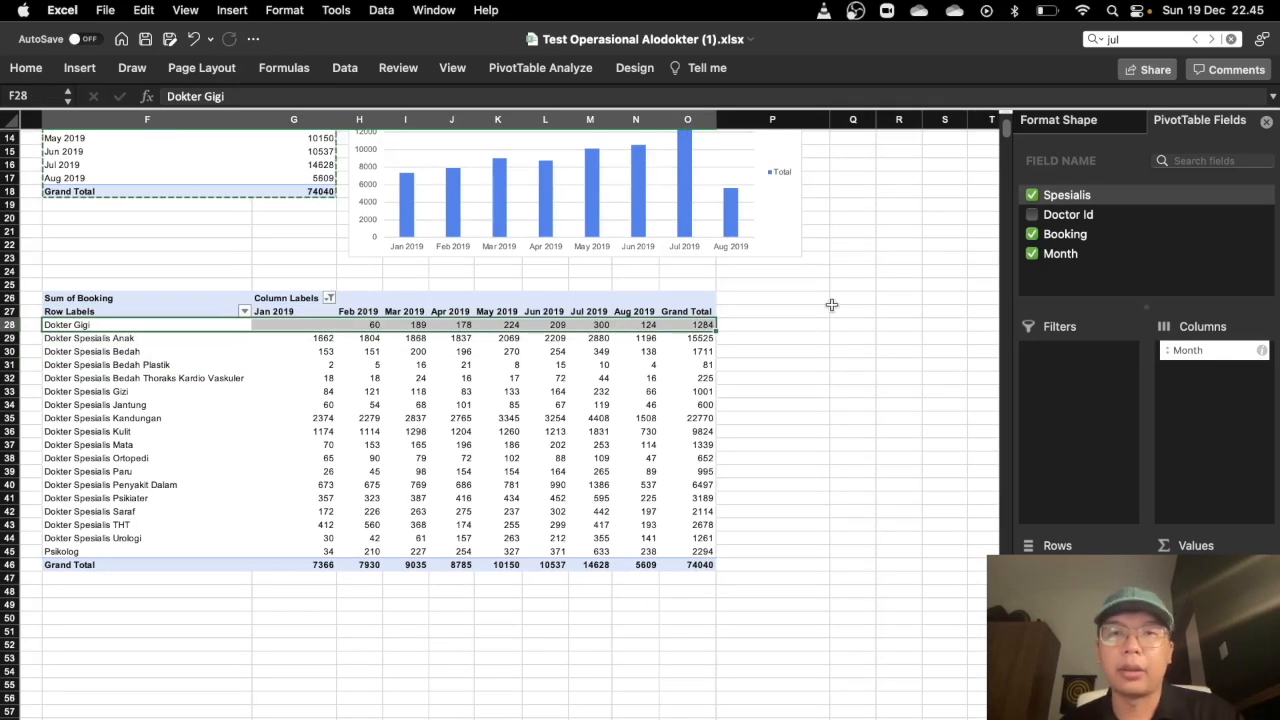
scroll(460, 160, "up", 1)
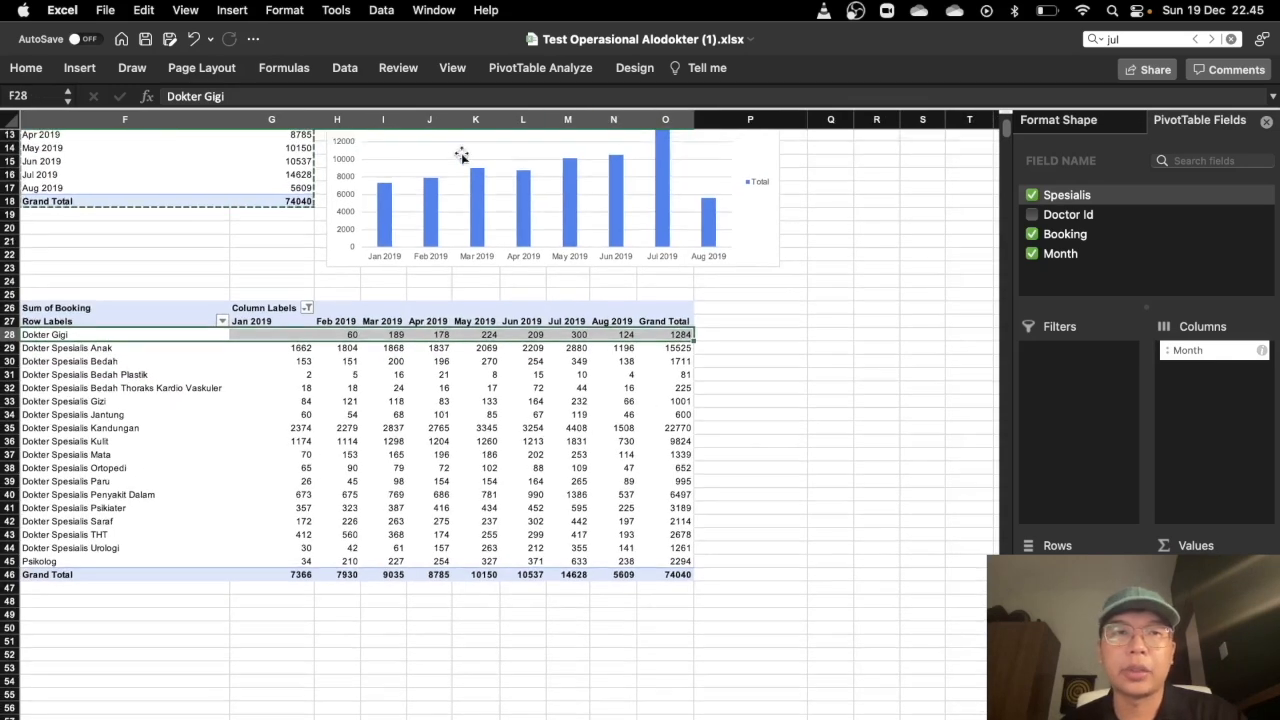
left_click(521, 72)
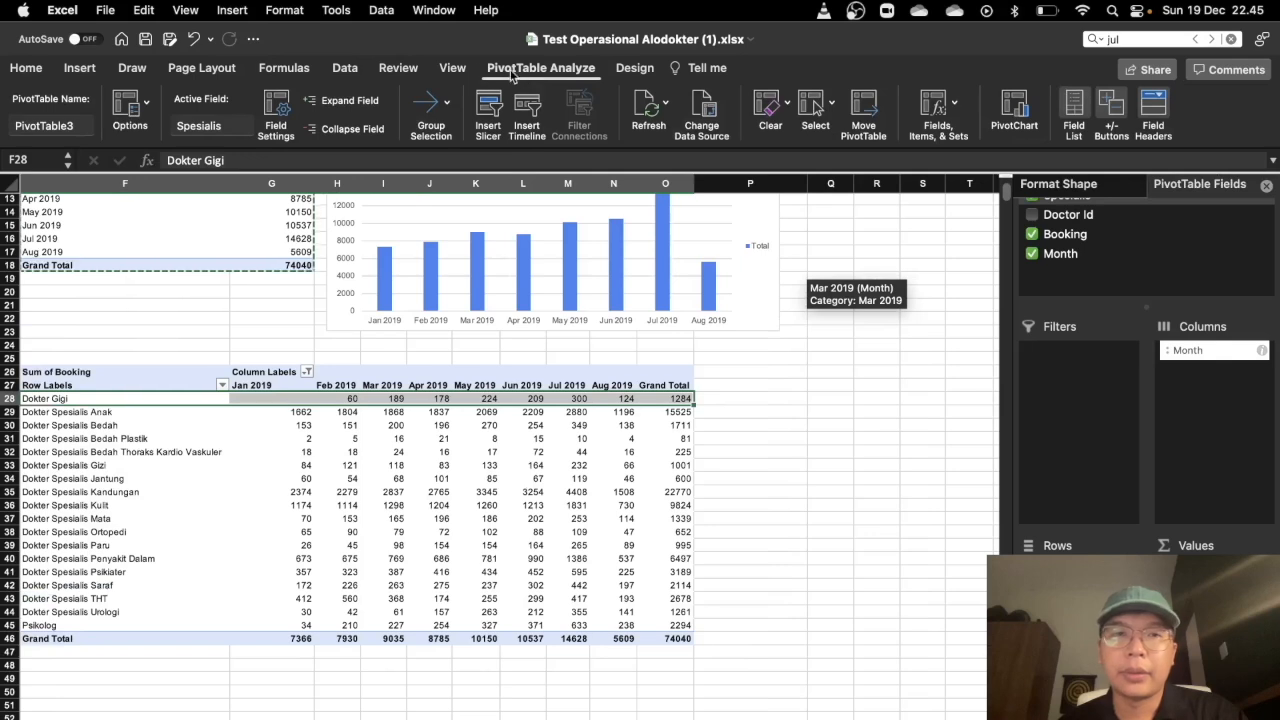
left_click(343, 68)
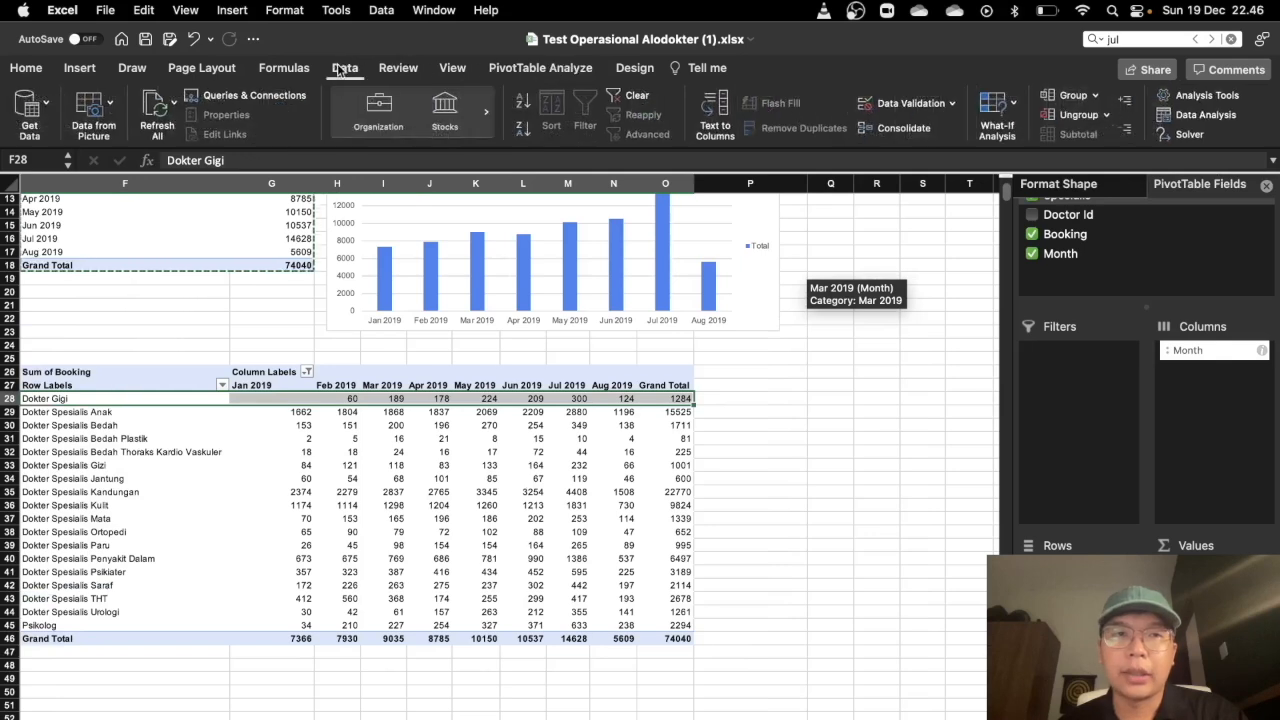
left_click(82, 68)
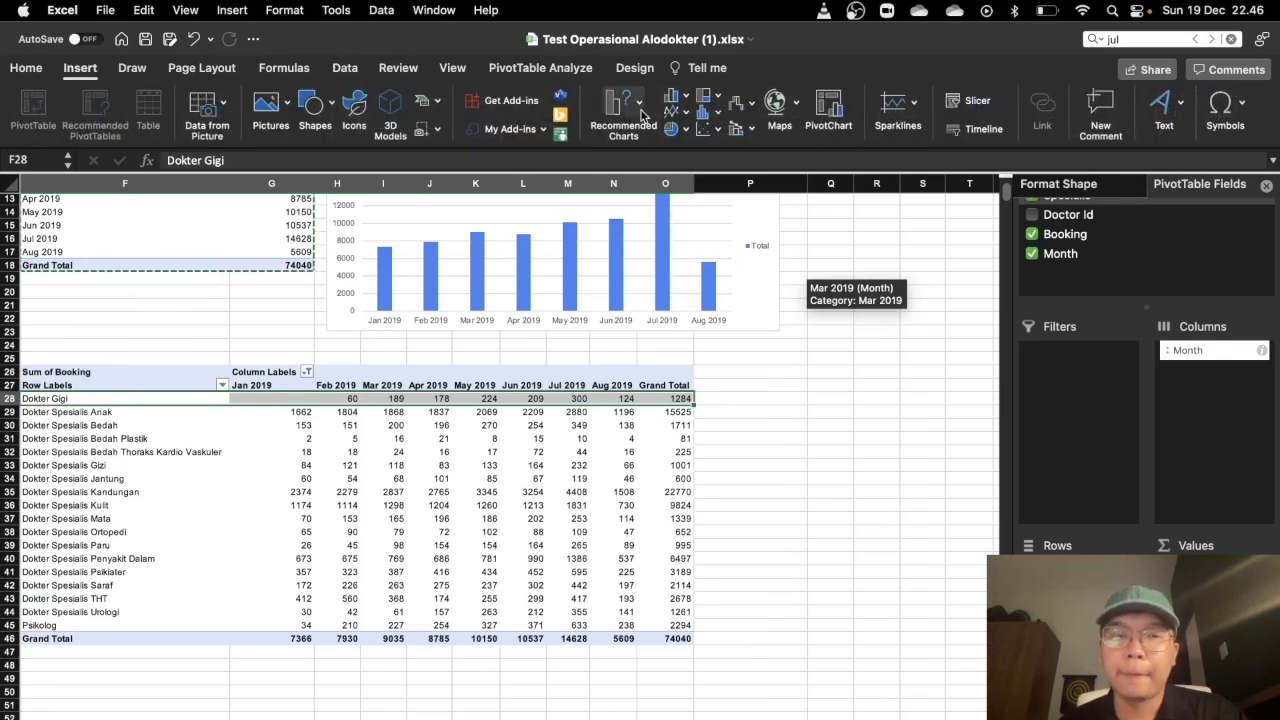
left_click(676, 100)
left_click(705, 165)
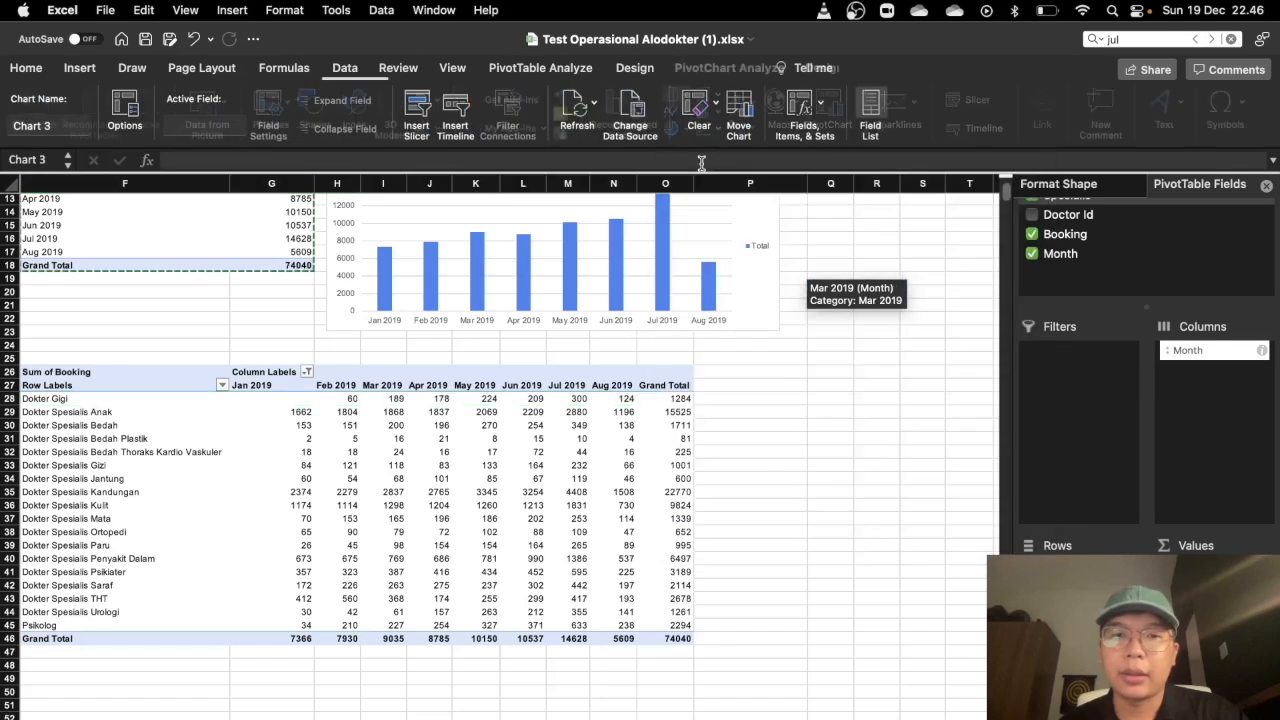
- Move the specialty column chart beside its PivotTable, starting around P25
left_click_drag(668, 468, 826, 477)
scroll(815, 476, "right", 5)
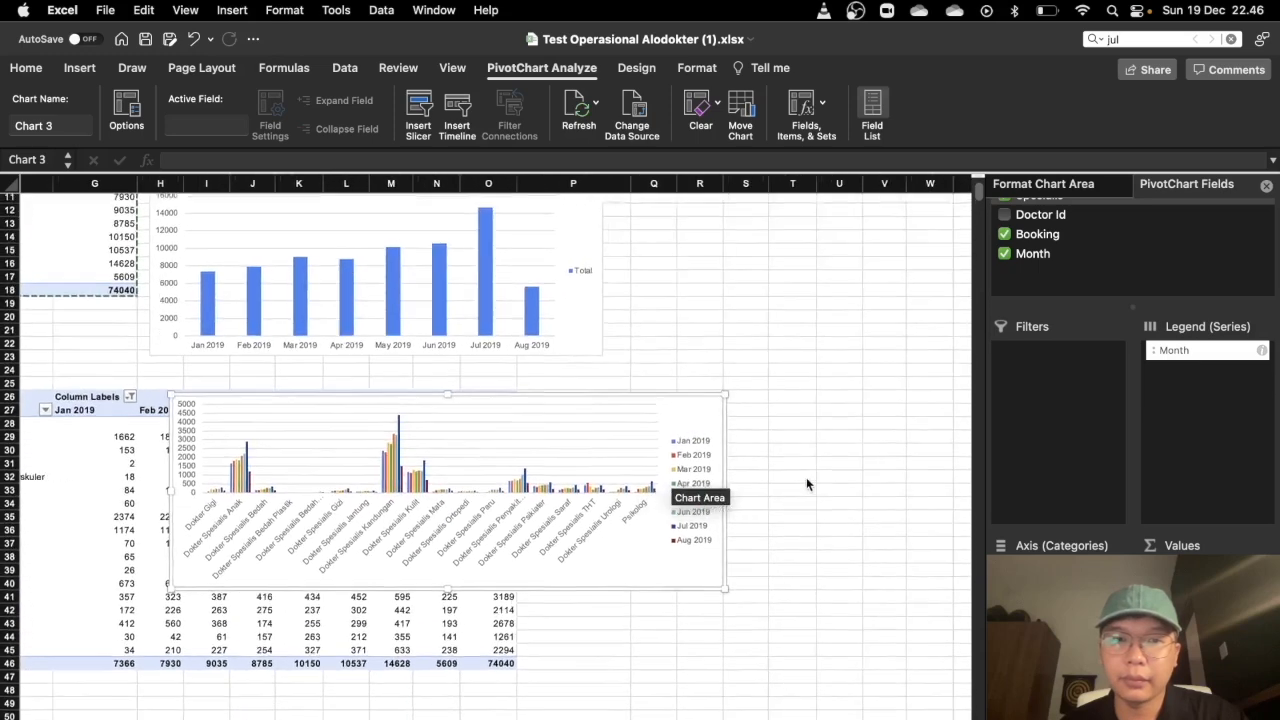
left_click_drag(494, 403, 855, 381)
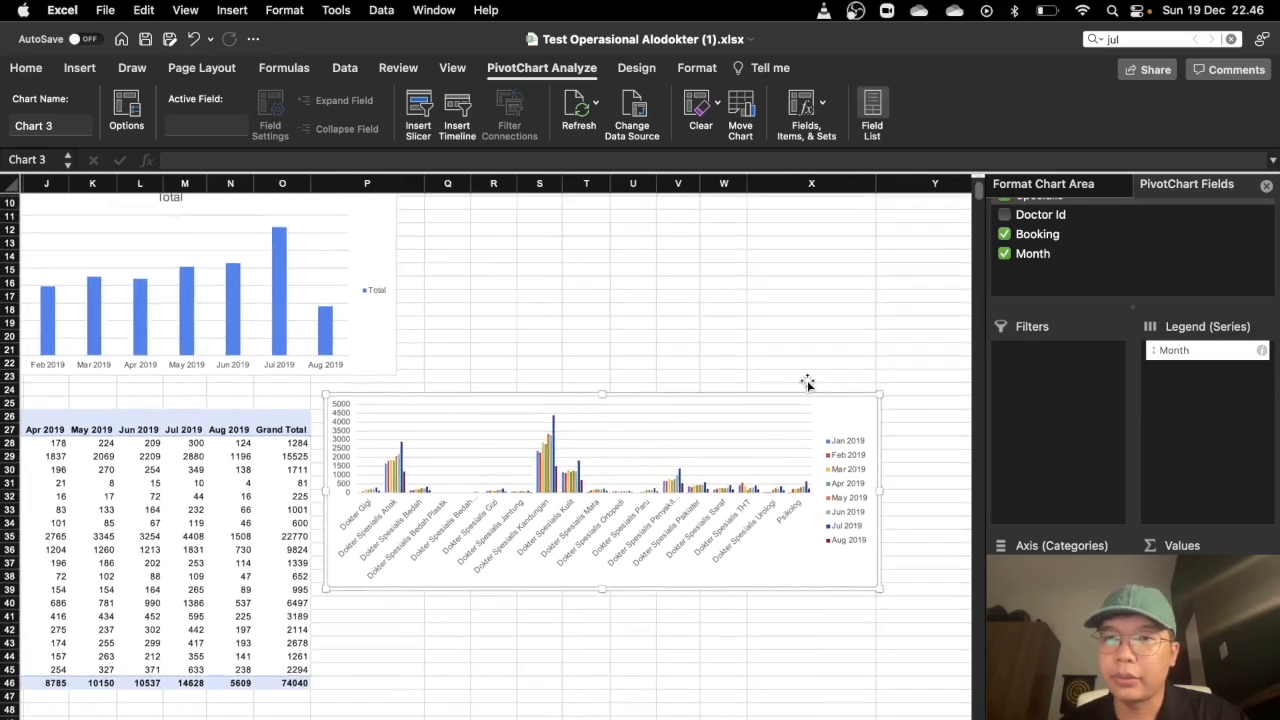
left_click(663, 517)
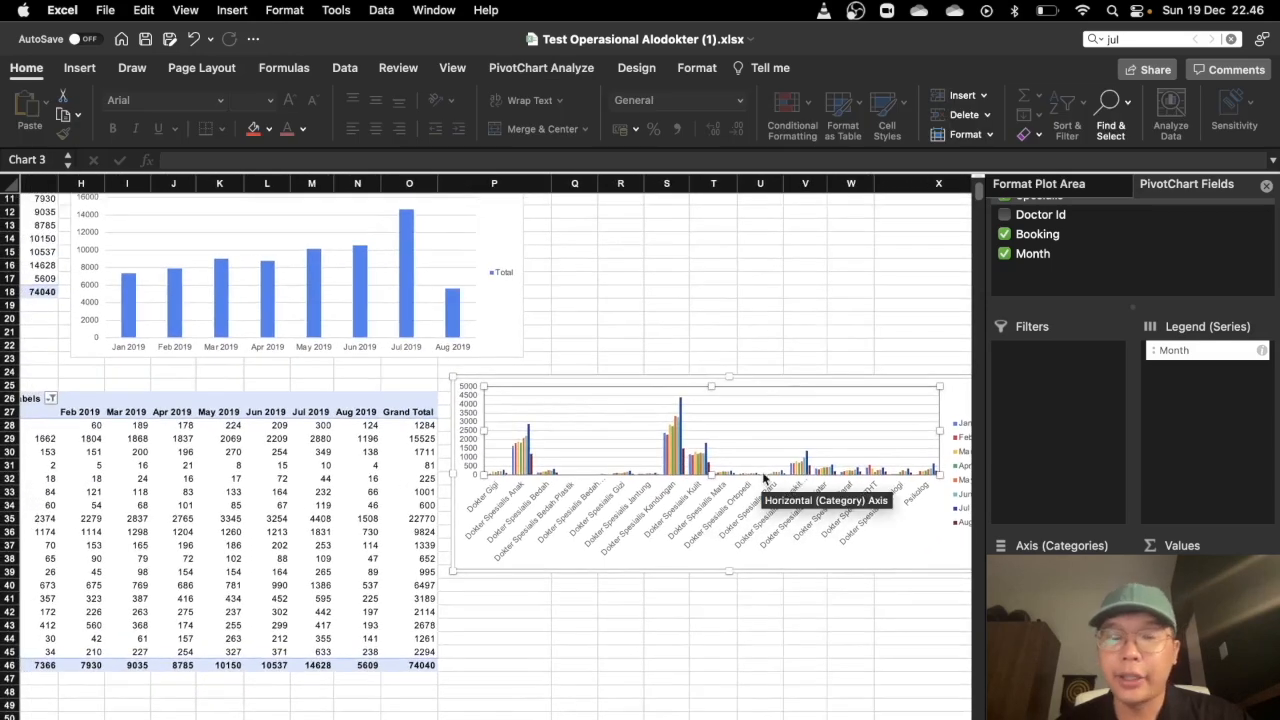
- Filter the specialty PivotTable's row labels to Dokter Gigi only and check the resulting chart
scroll(790, 487, "left", 5)
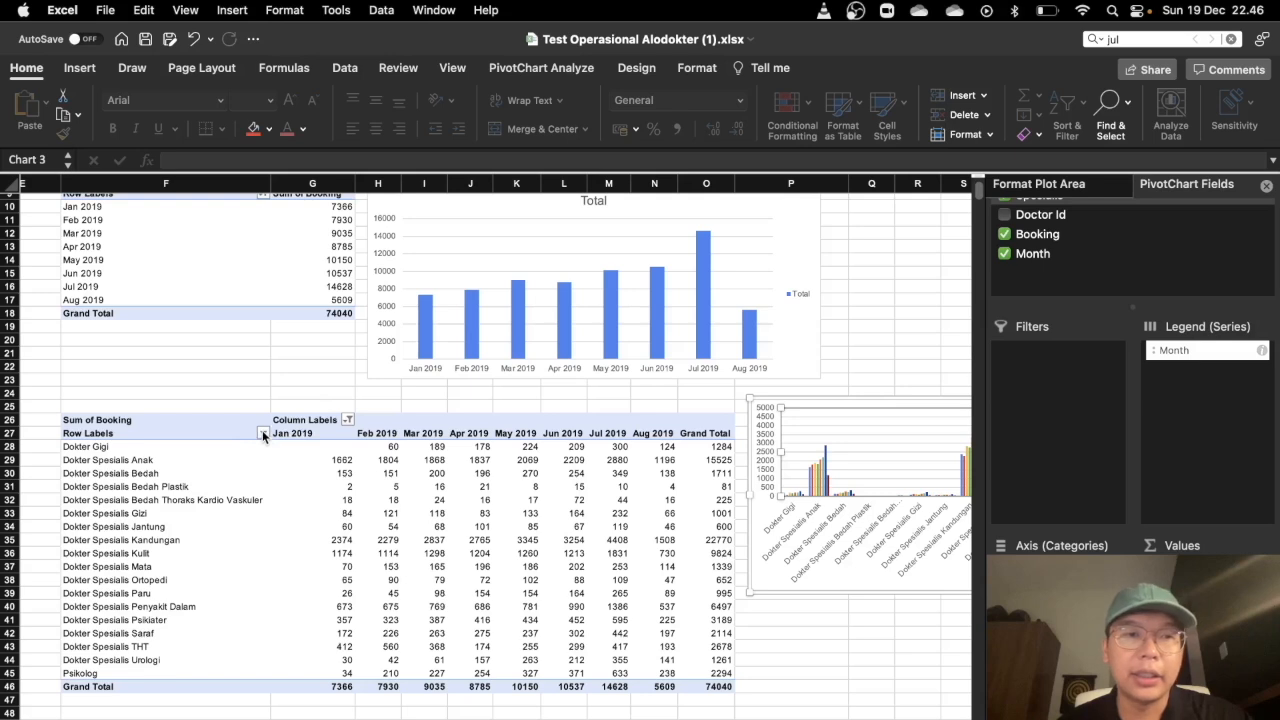
left_click(263, 434)
left_click(316, 658)
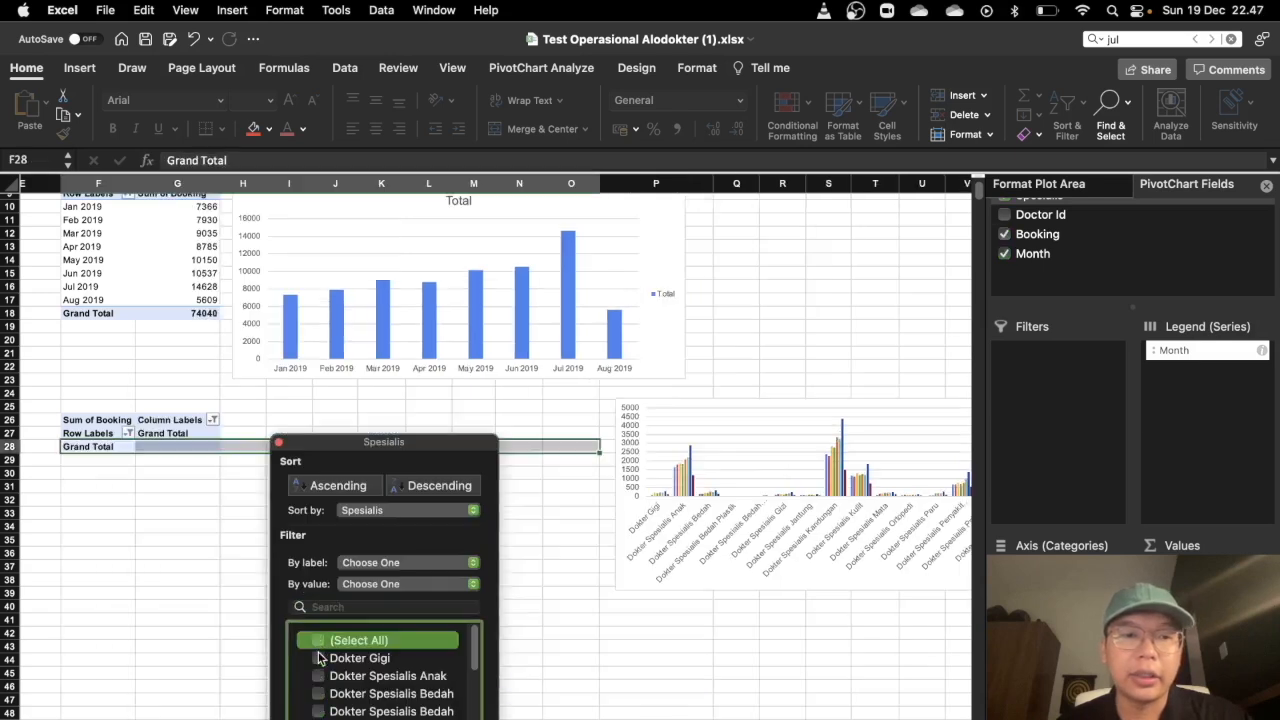
left_click(754, 502)
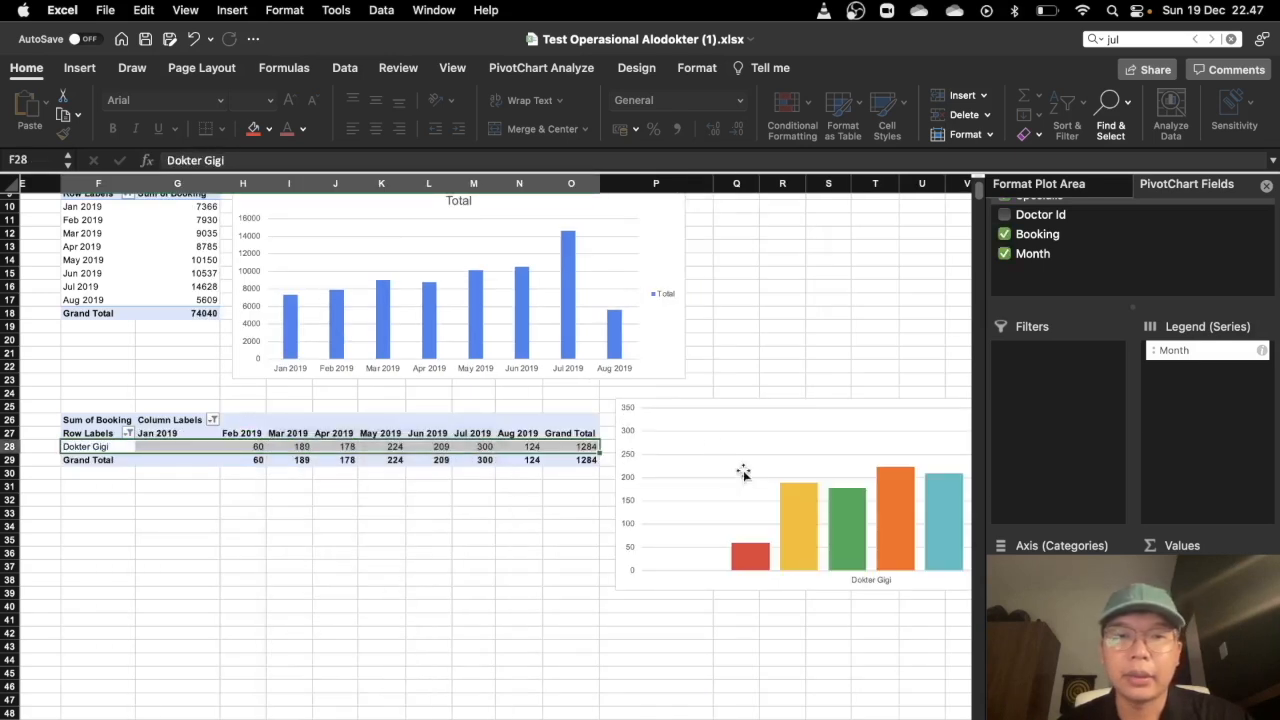
scroll(710, 443, "right", 5)
scroll(710, 443, "right", 3)
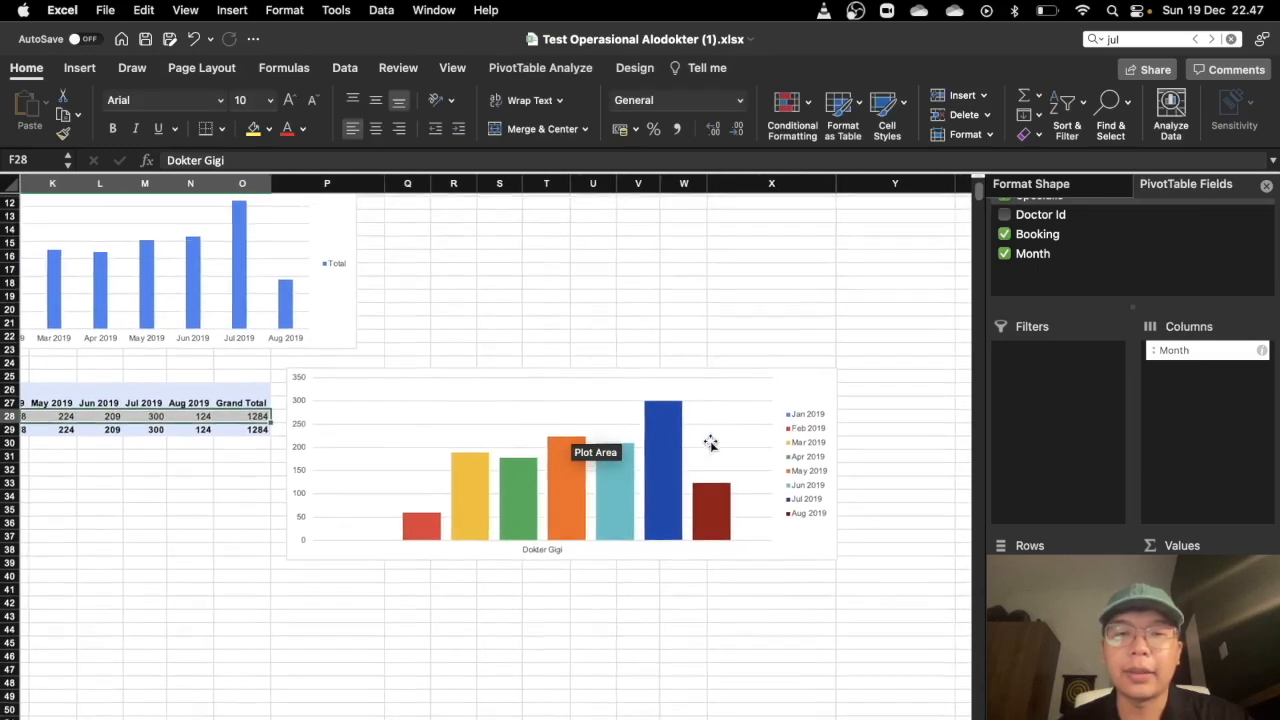
scroll(711, 445, "left", 3)
scroll(634, 449, "left", 5)
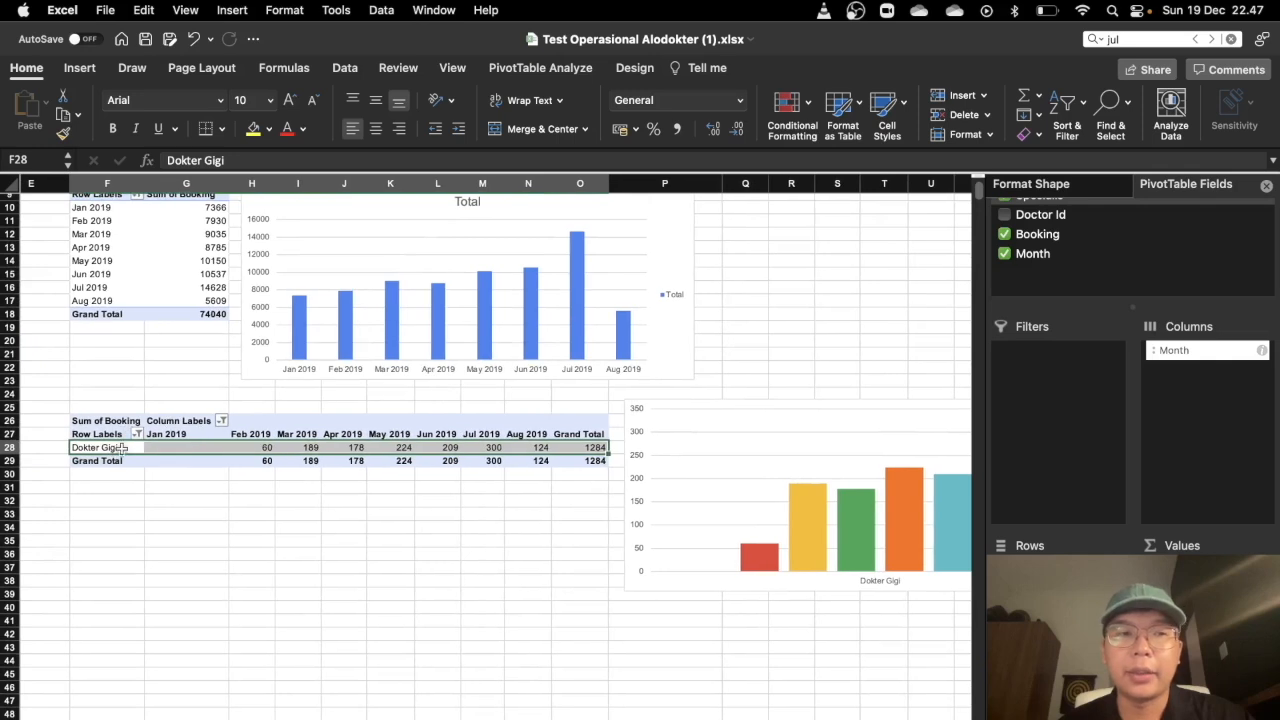
- Compare the Dokter Gigi monthly booking chart with the overall monthly Total chart and their PivotTables
scroll(143, 443, "right", 5)
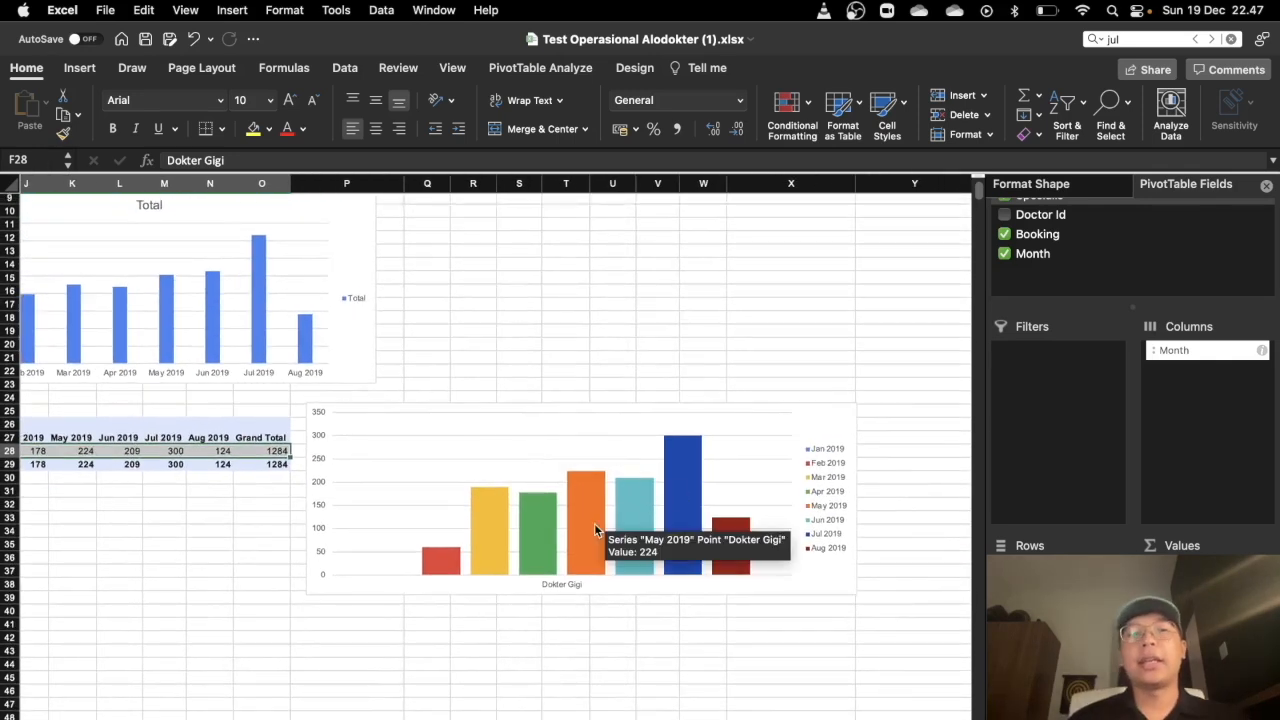
scroll(600, 535, "left", 3)
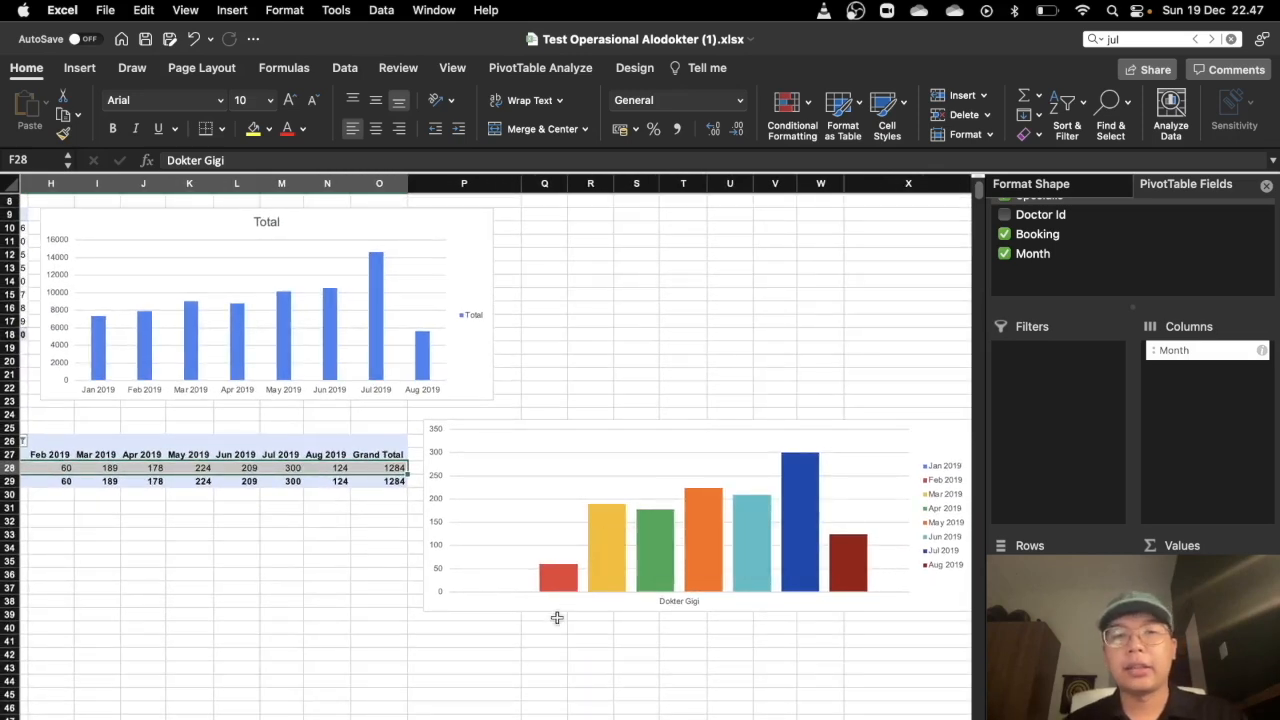
scroll(242, 352, "left", 1)
scroll(242, 352, "up", 2)
scroll(242, 352, "left", 1)
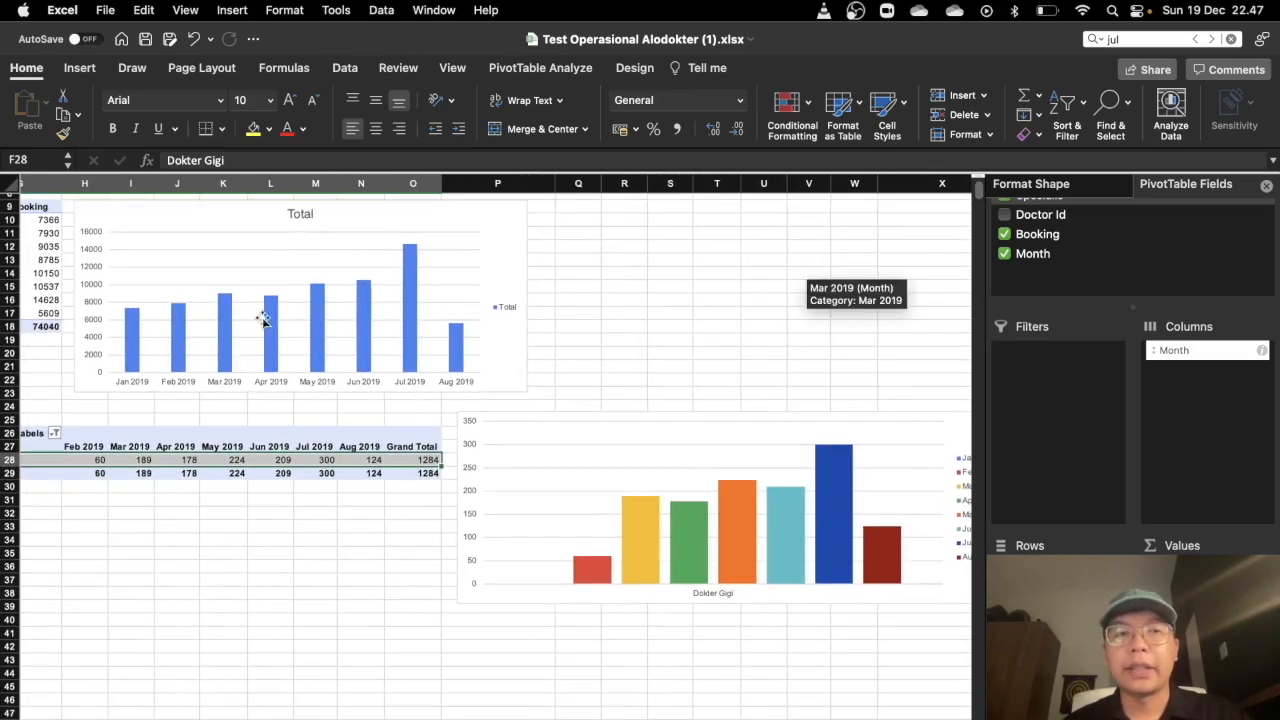
scroll(240, 372, "right", 1)
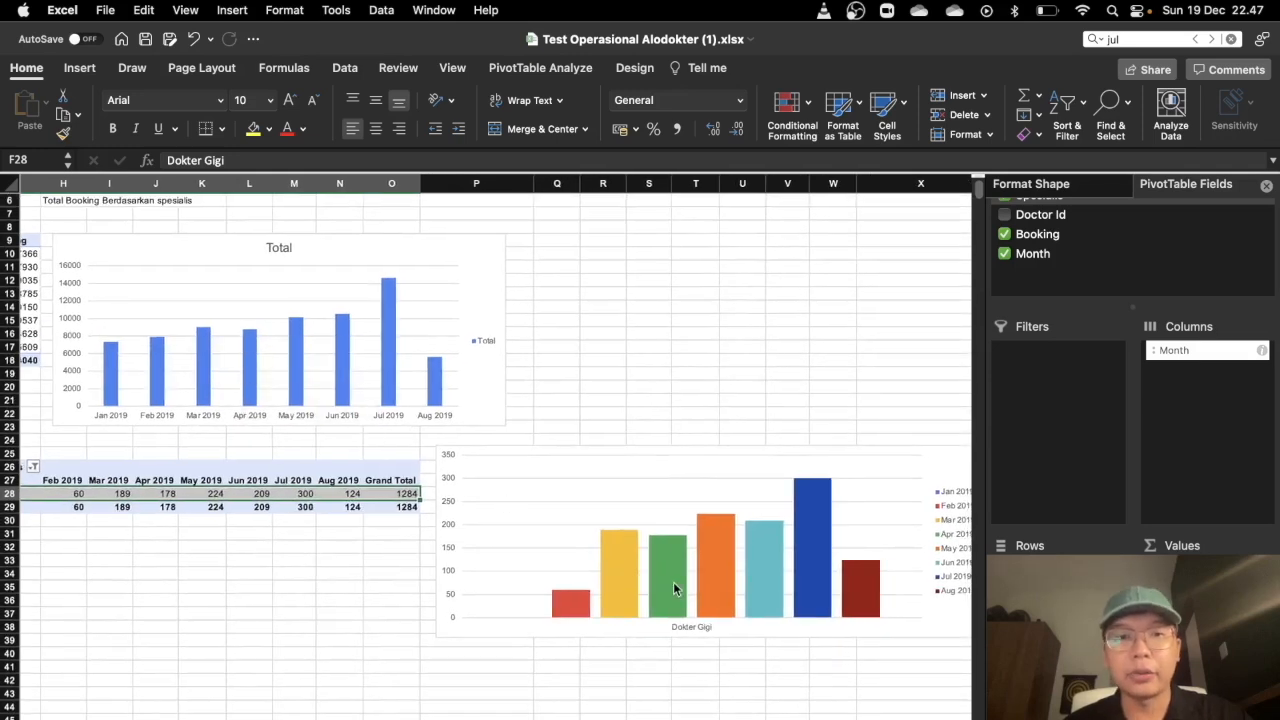
mouse_move(697, 600)
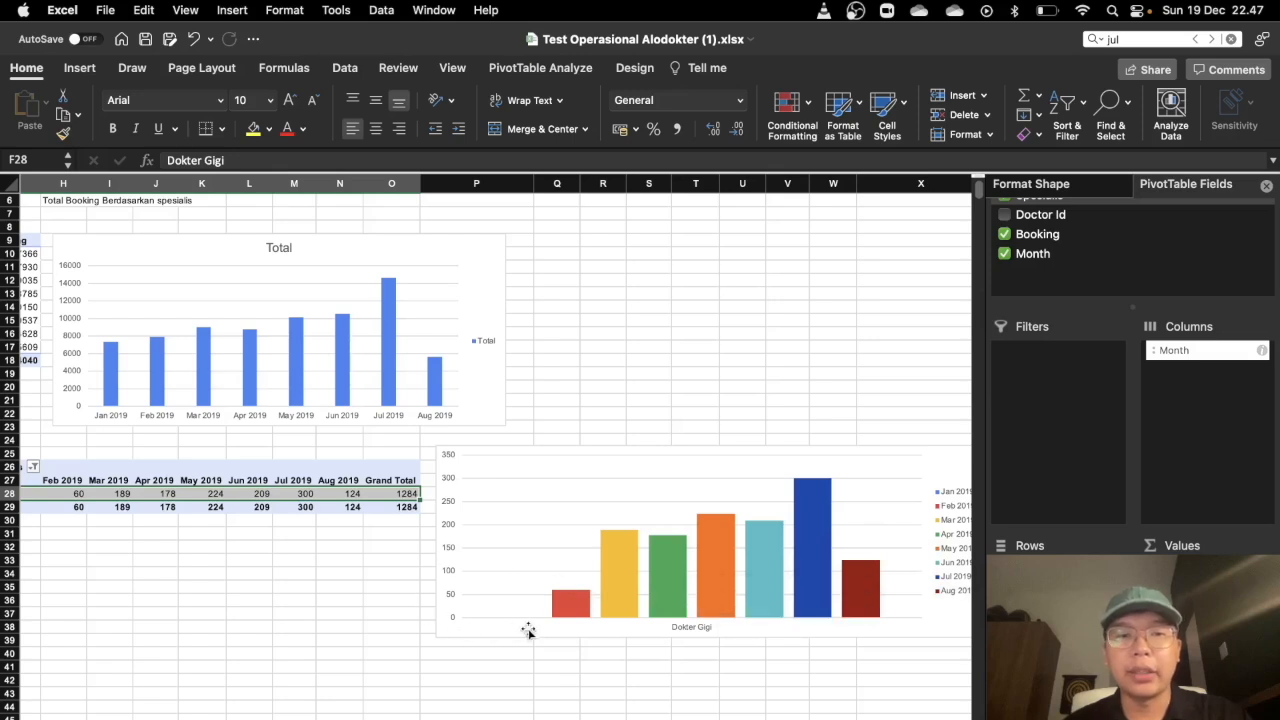
mouse_move(575, 603)
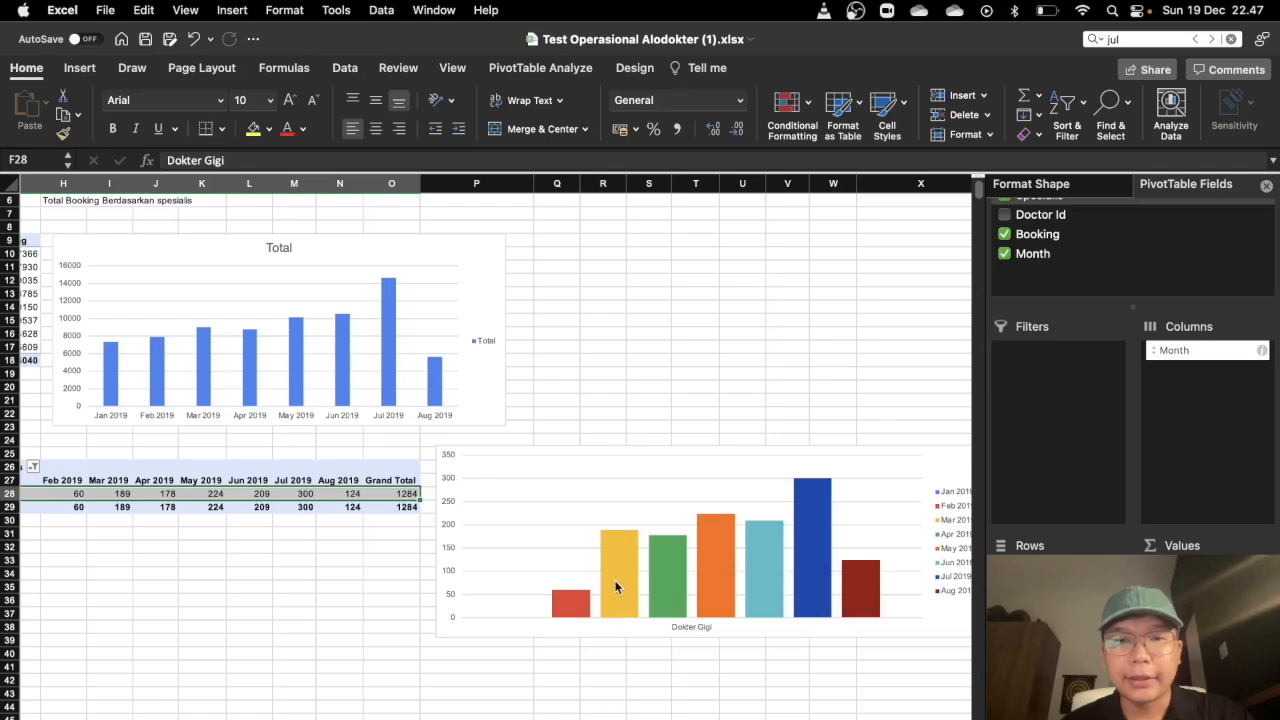
scroll(616, 587, "right", 3)
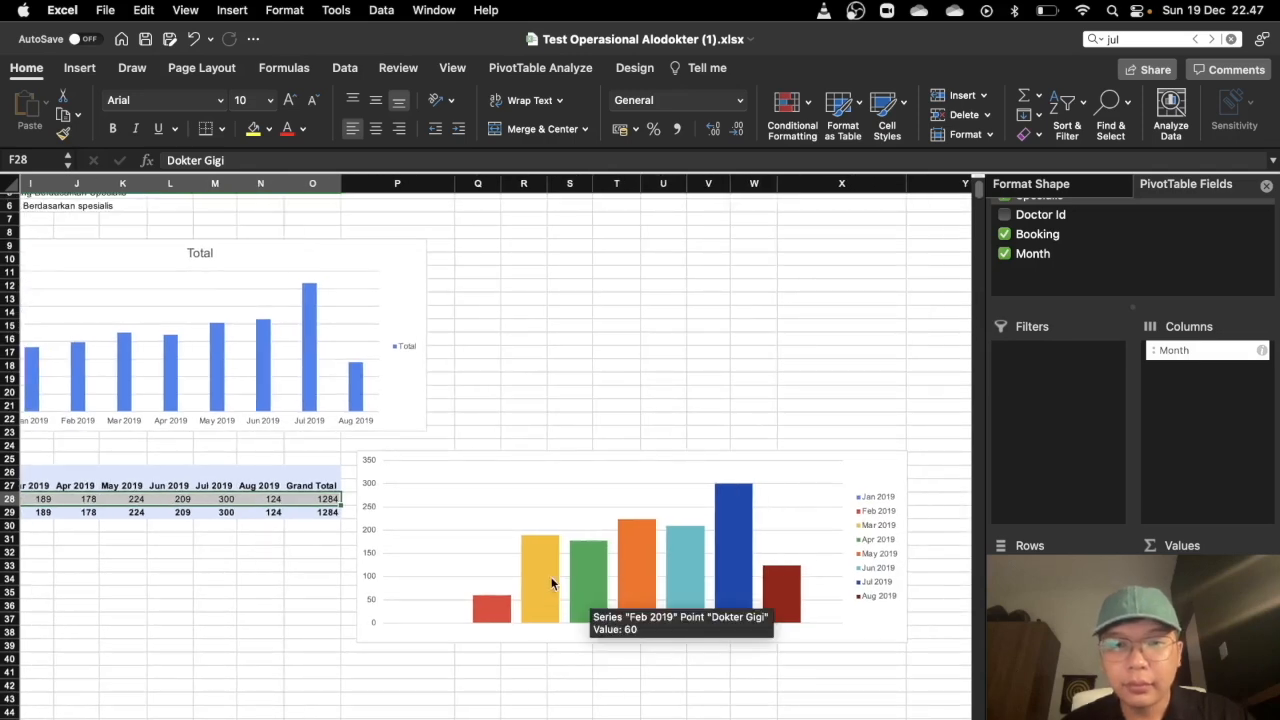
scroll(548, 560, "left", 3)
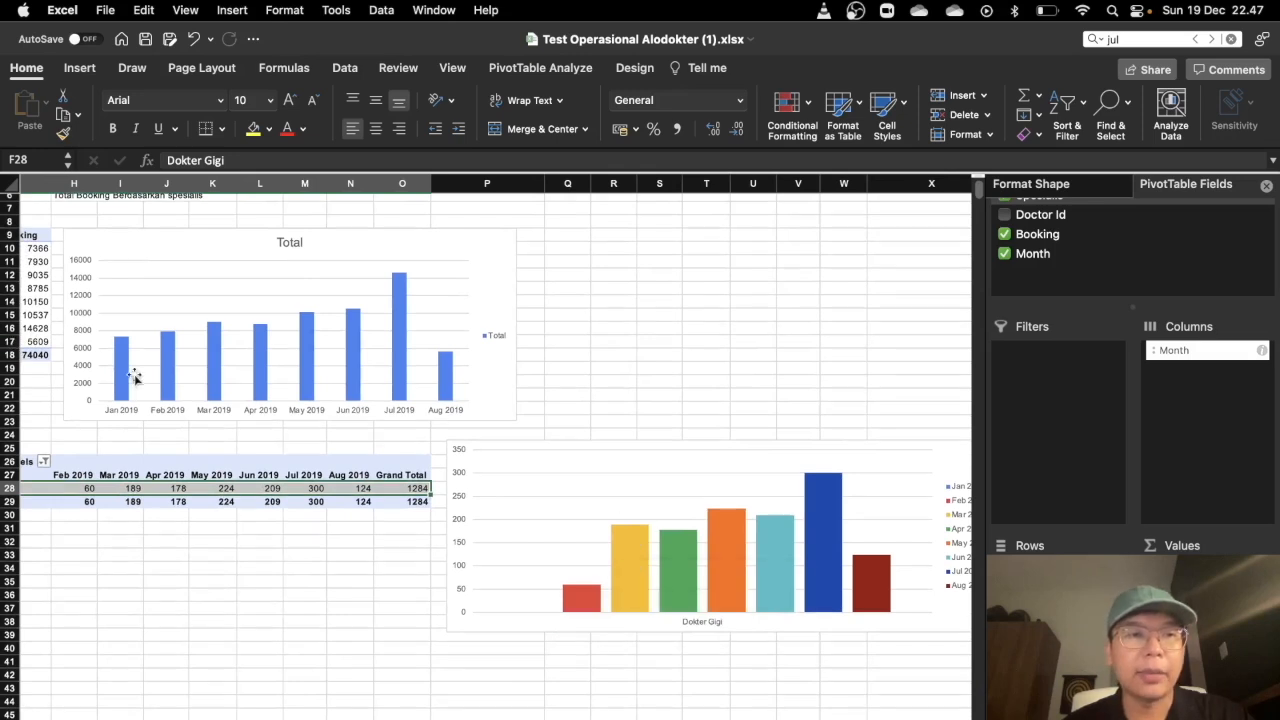
mouse_move(224, 334)
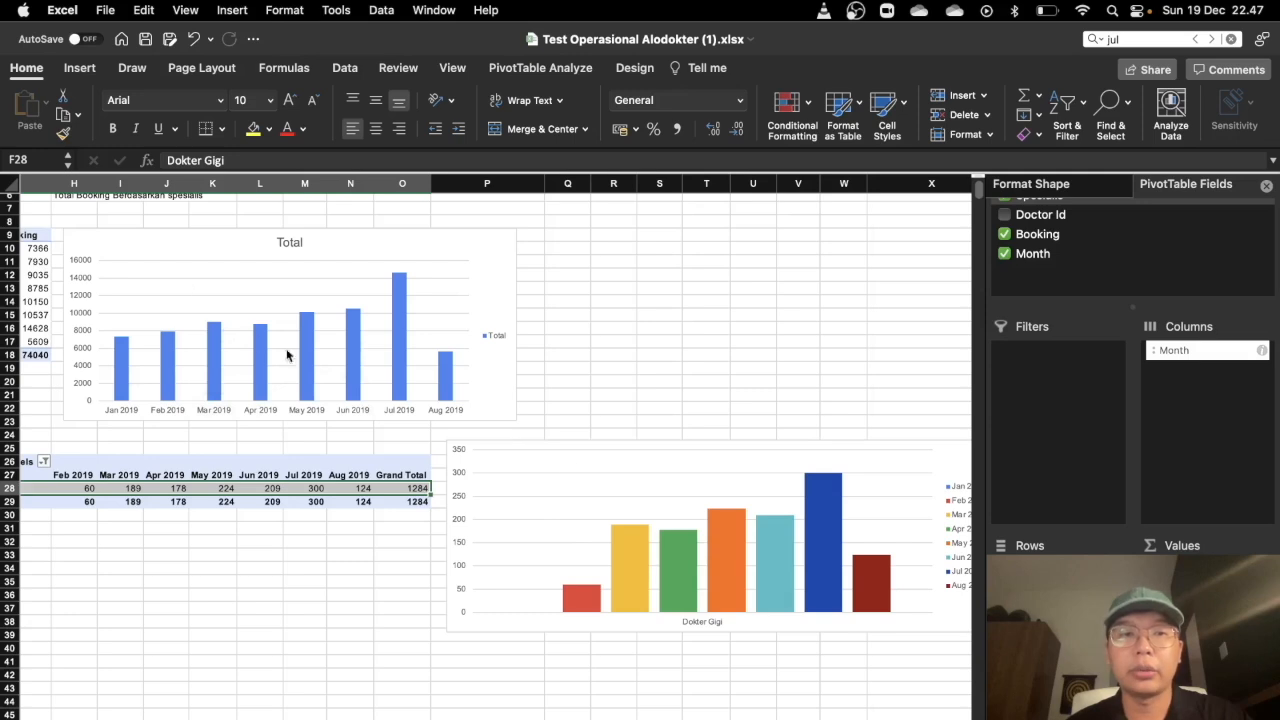
scroll(880, 518, "right", 2)
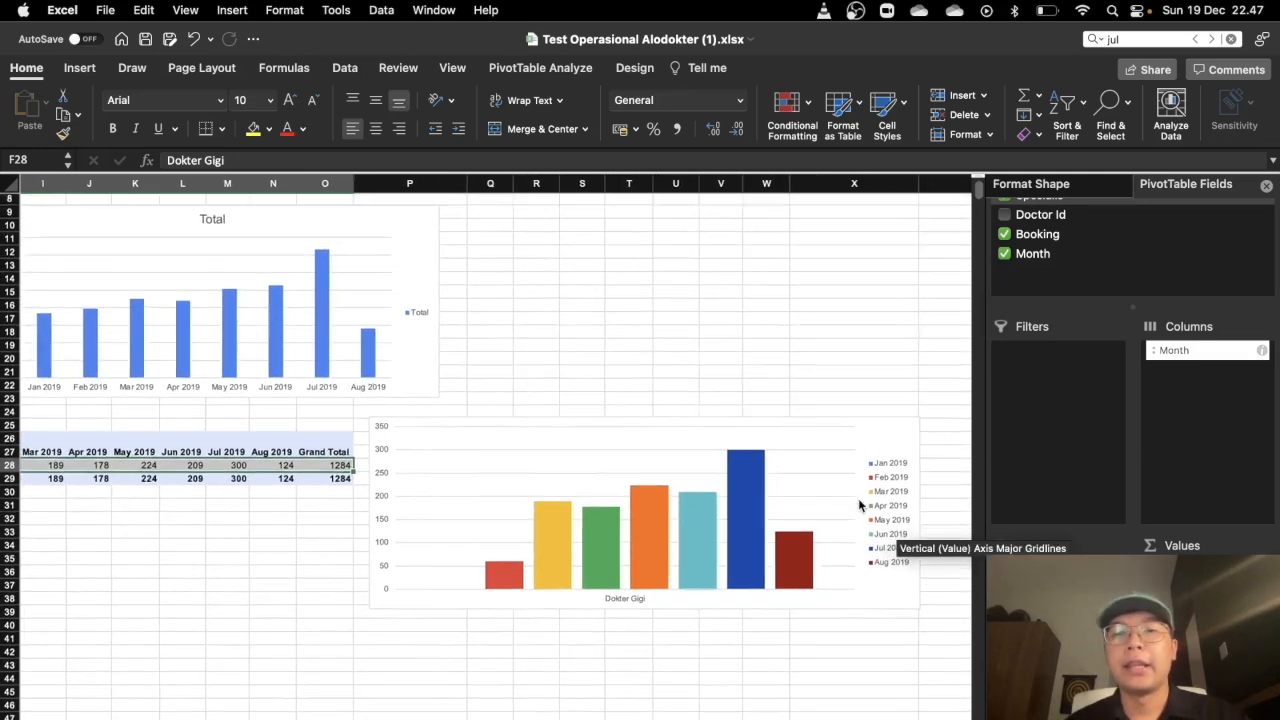
scroll(857, 506, "left", 2)
scroll(490, 381, "left", 3)
scroll(528, 363, "up", 1)
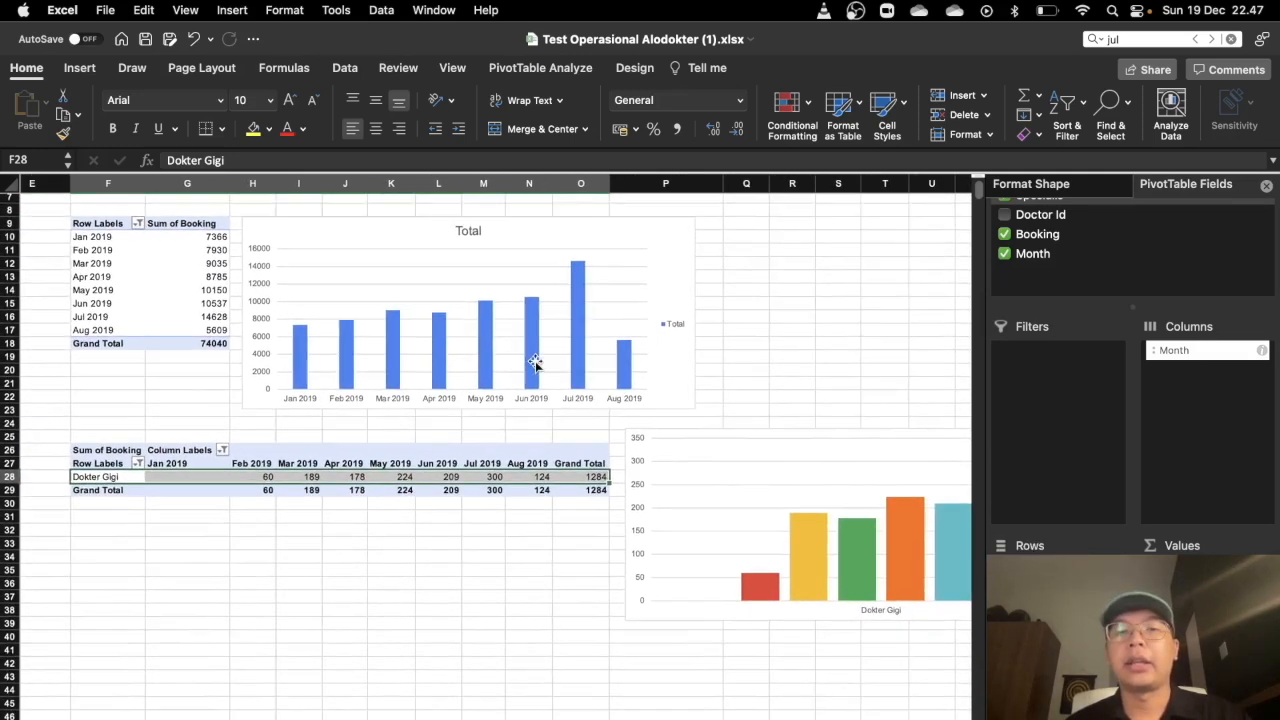
scroll(874, 471, "right", 3)
scroll(874, 471, "down", 3)
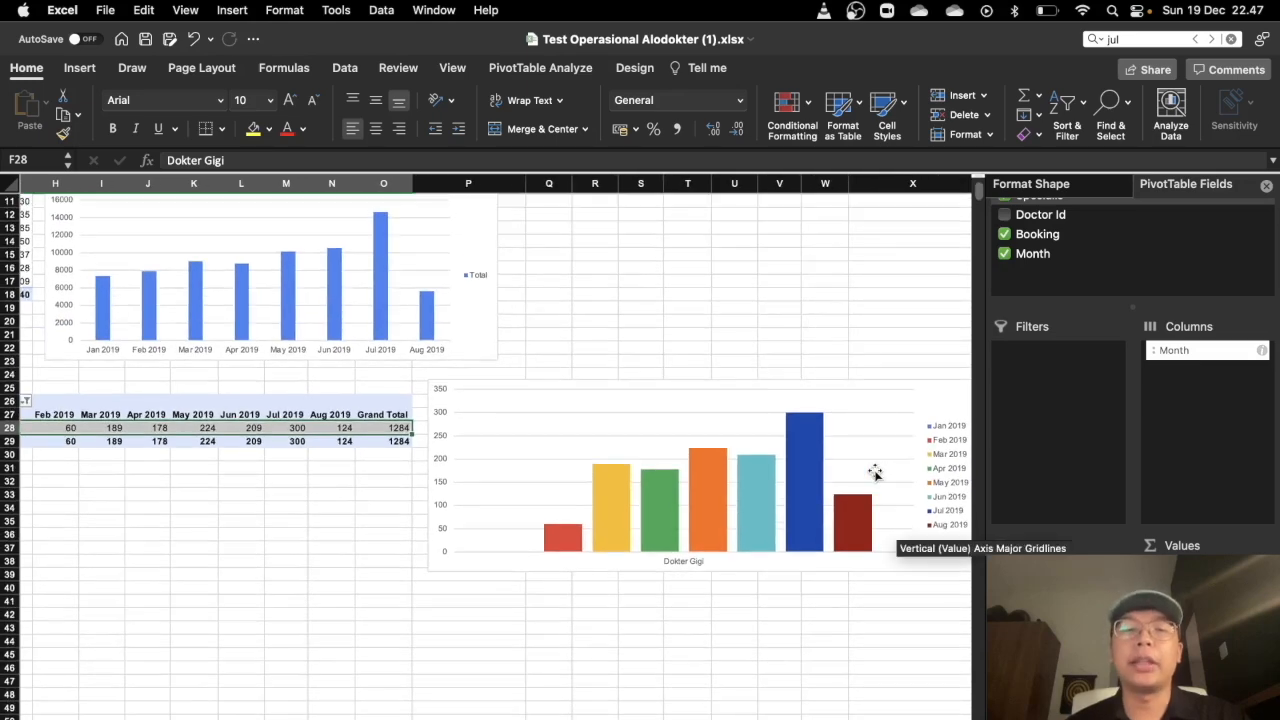
scroll(874, 471, "left", 3)
scroll(874, 471, "up", 1)
scroll(213, 440, "left", 2)
scroll(213, 440, "up", 1)
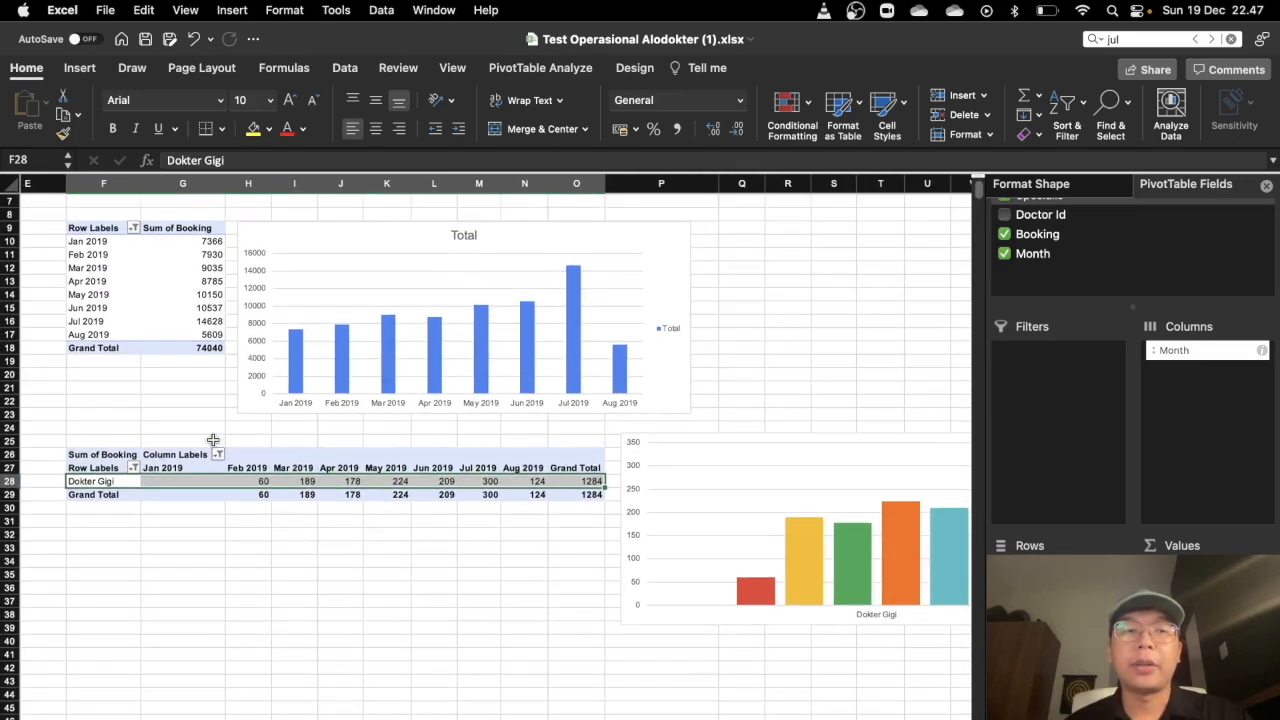
- Review both PivotTables and charts against the report list in H4:H6 for the report still missing
scroll(213, 440, "up", 3)
scroll(213, 440, "left", 1)
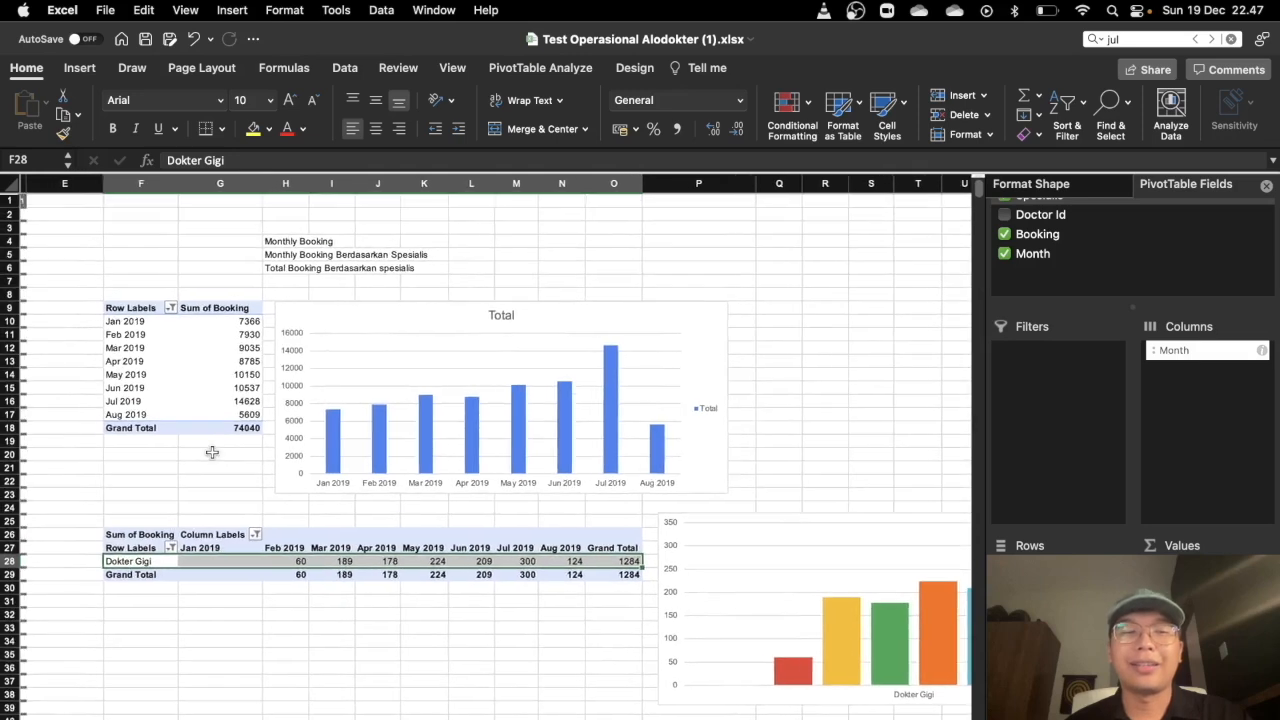
scroll(212, 452, "right", 2)
scroll(212, 455, "down", 3)
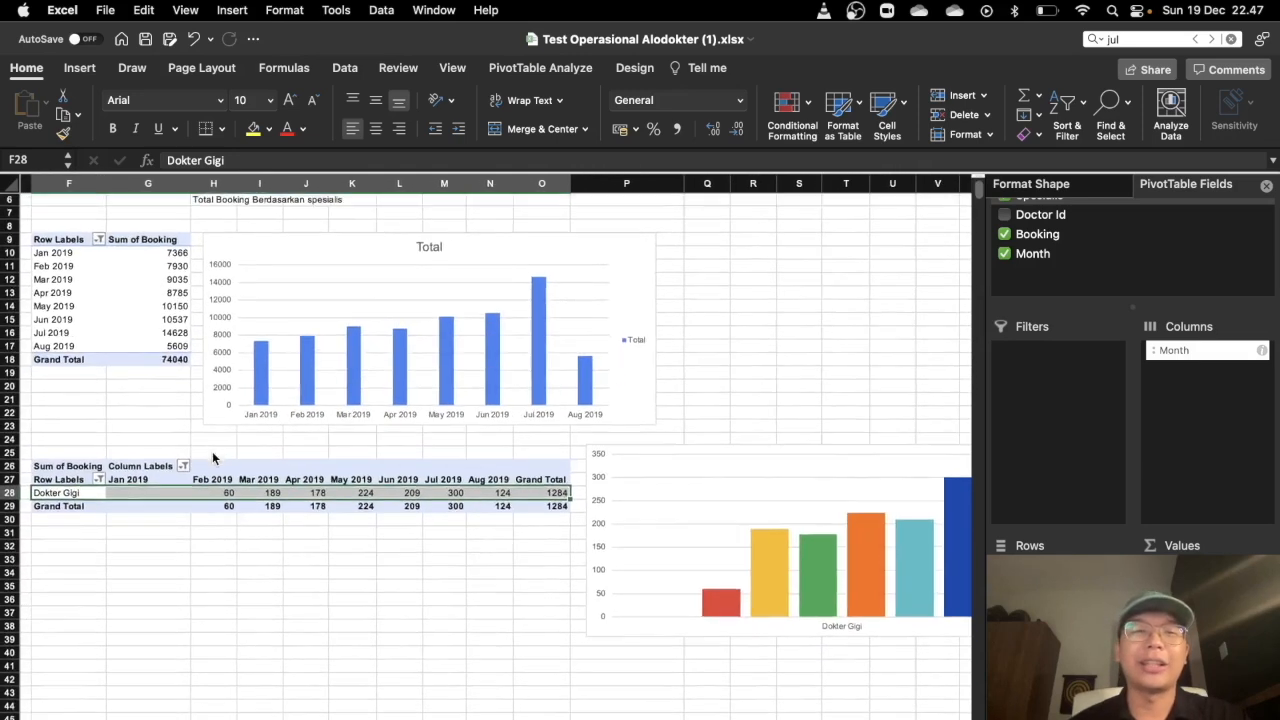
scroll(213, 455, "down", 3)
scroll(213, 455, "right", 3)
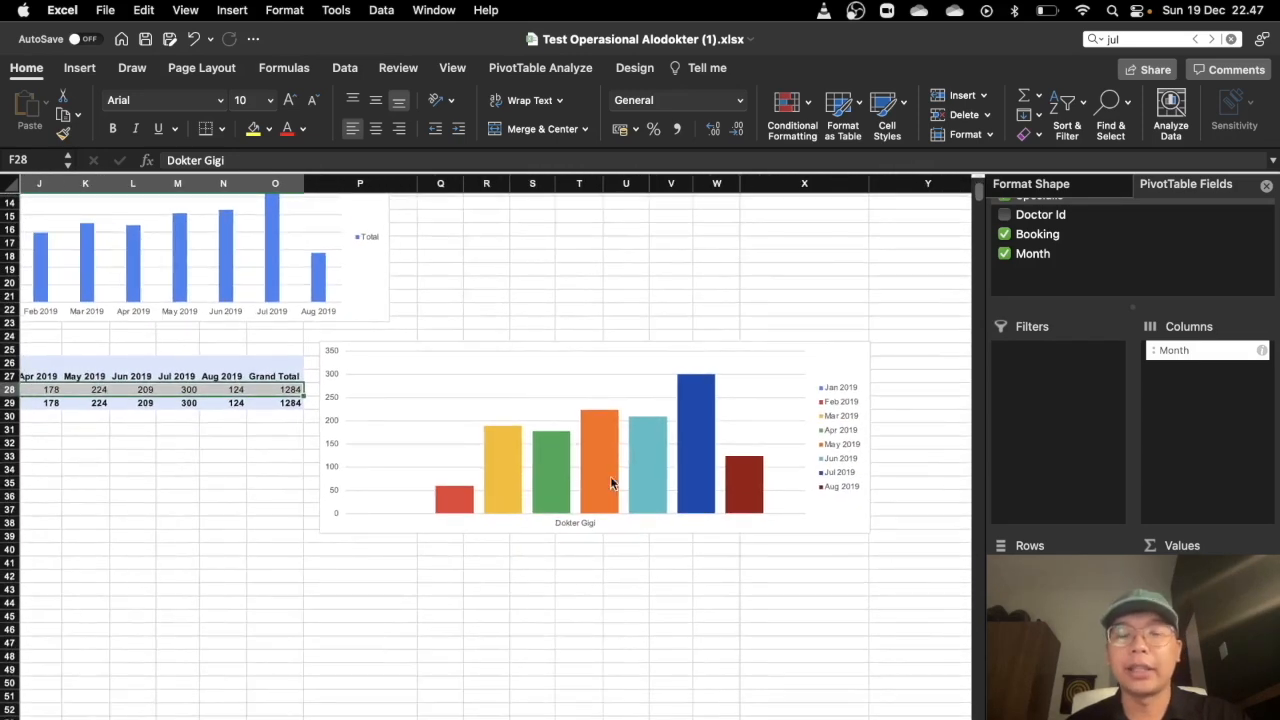
scroll(563, 485, "up", 5)
scroll(563, 485, "left", 4)
scroll(563, 485, "right", 2)
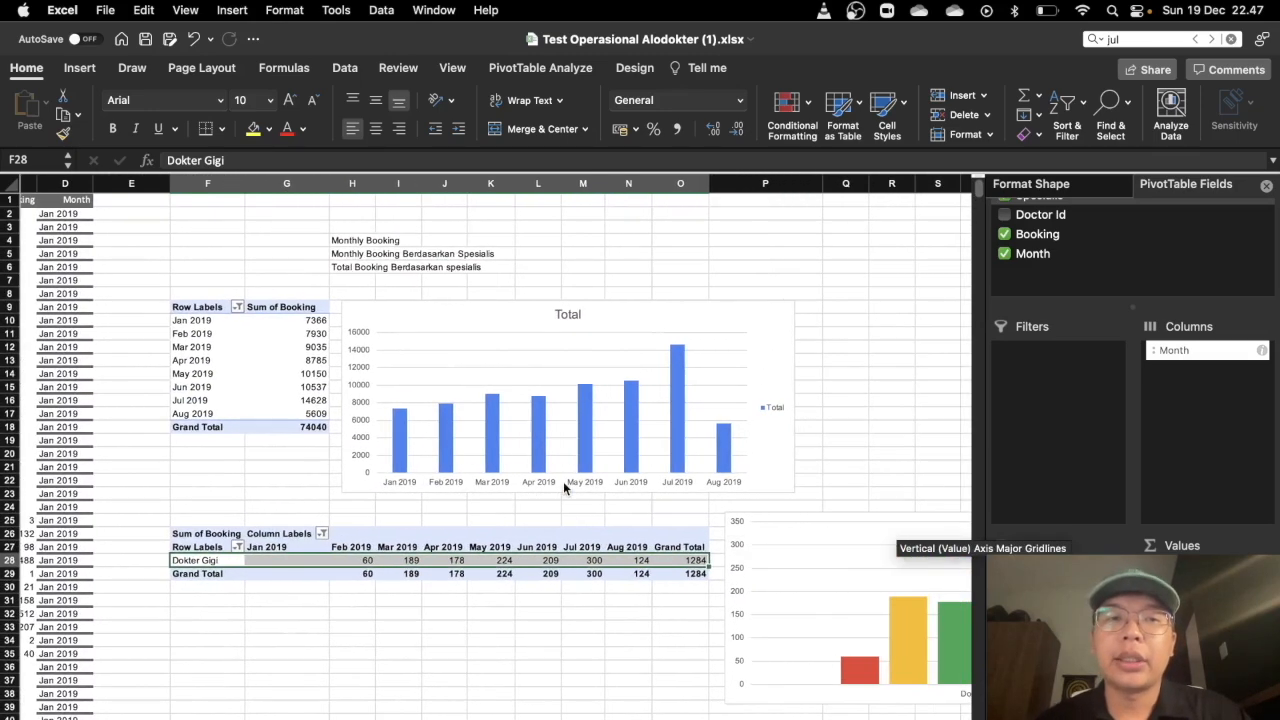
scroll(500, 410, "down", 1)
scroll(500, 410, "left", 1)
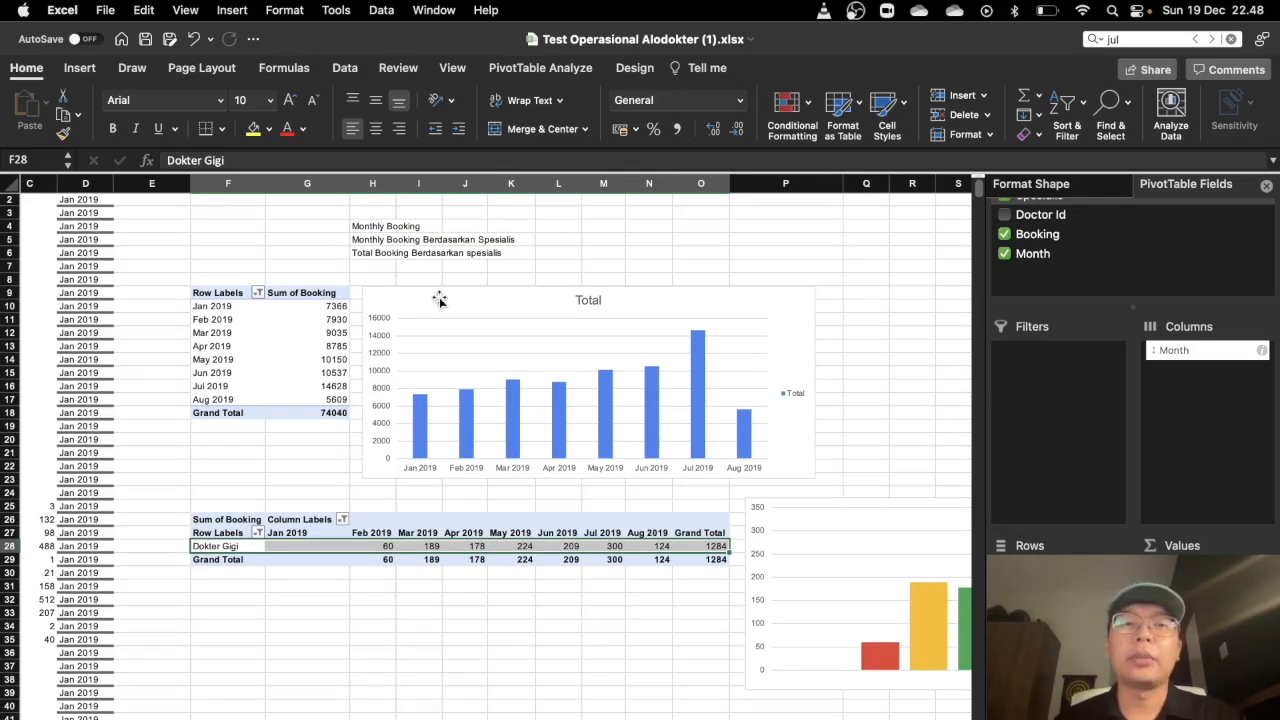
scroll(435, 366, "down", 5)
scroll(435, 366, "right", 1)
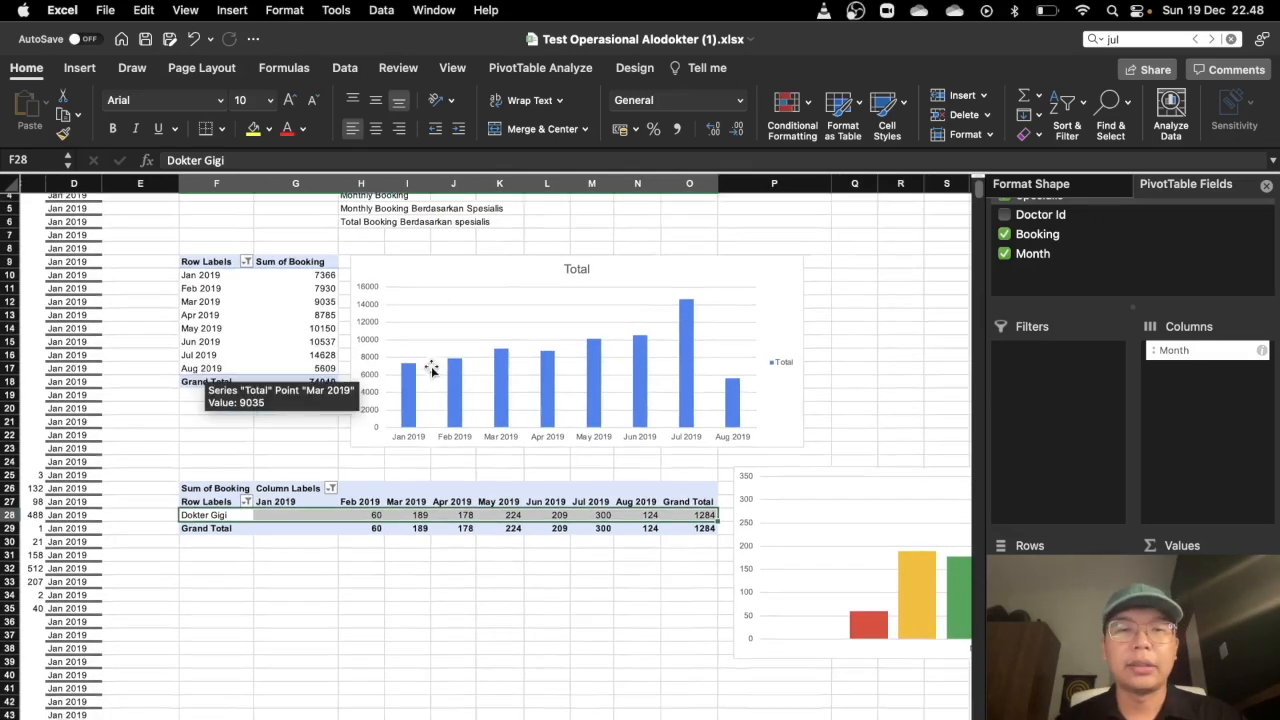
- Copy the monthly booking PivotTable in F9:G18 and paste it at F41
left_click(177, 472)
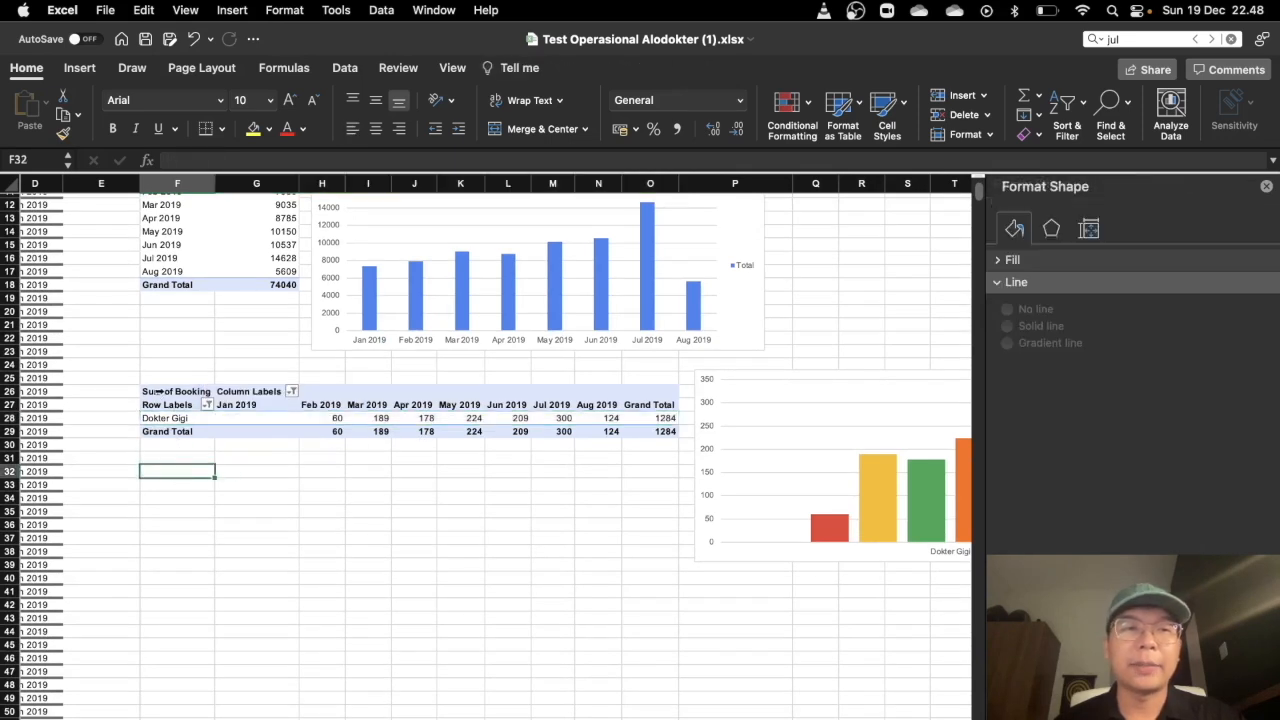
scroll(155, 388, "up", 5)
left_click_drag(155, 308, 268, 428)
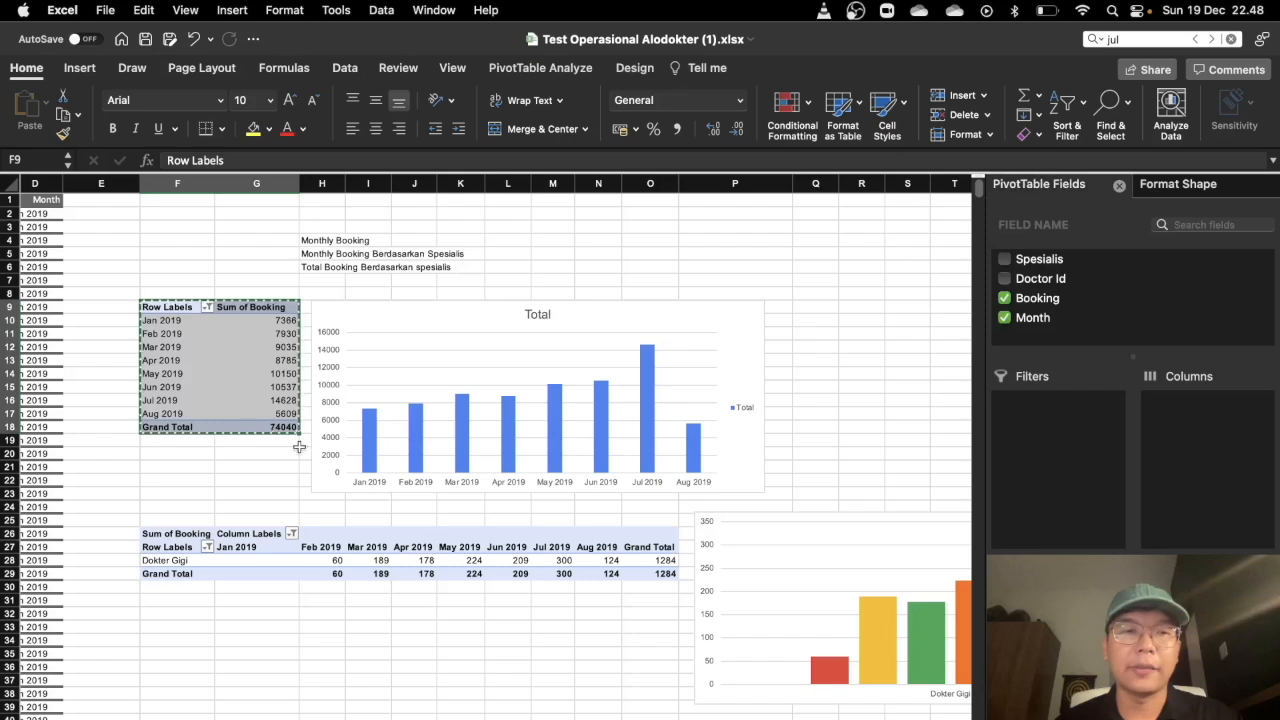
key("super+c")
scroll(270, 450, "down", 6)
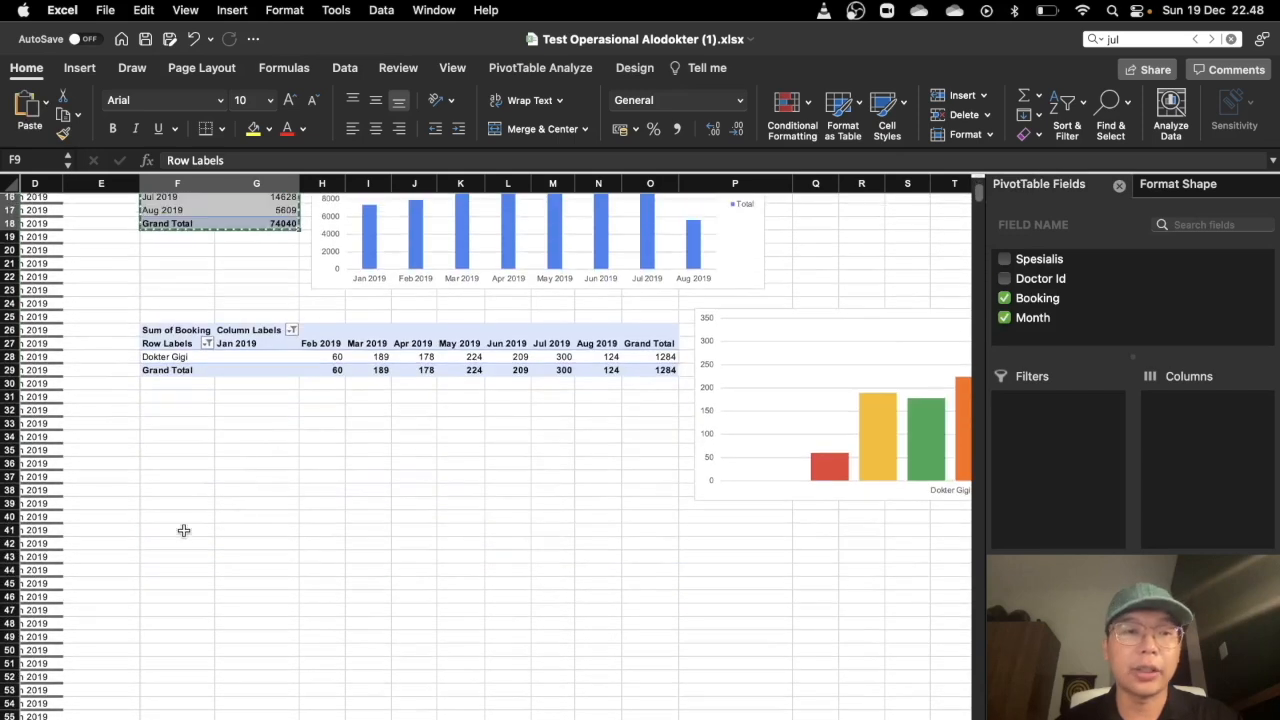
left_click(190, 524)
key("super+v")
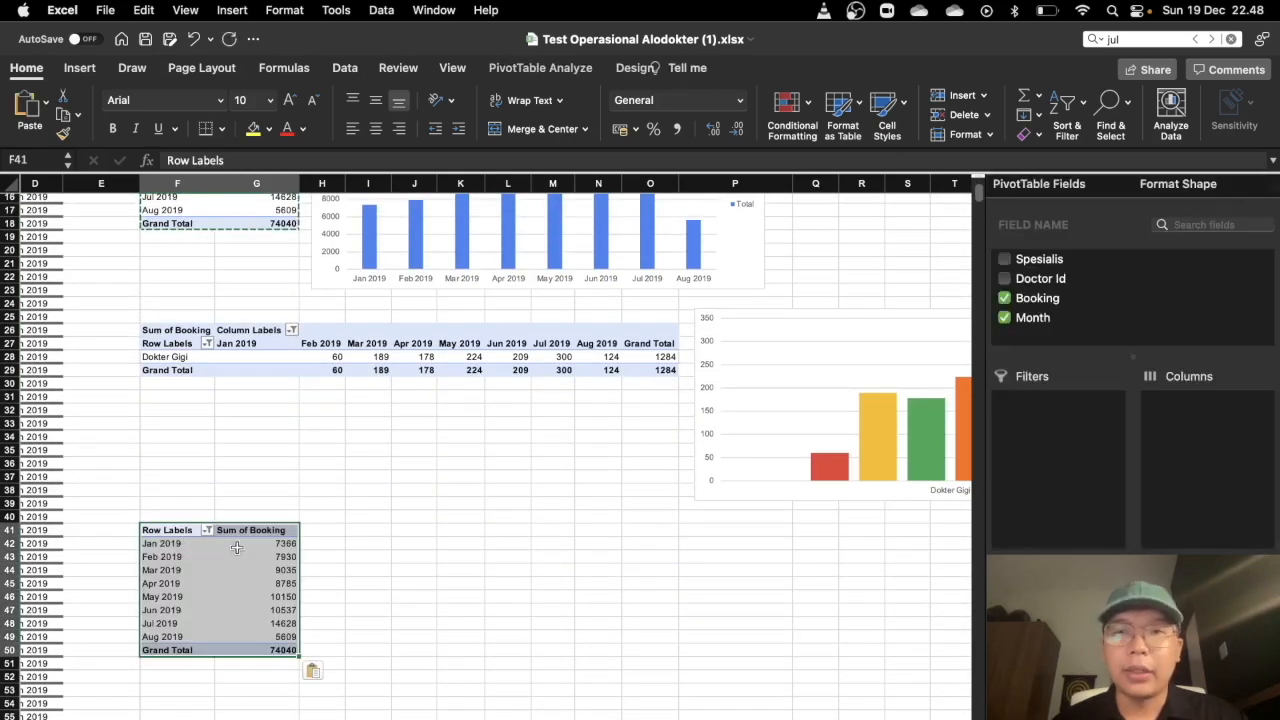
- Replace Month with Spesialis as the row field of the F41 PivotTable and check the booking totals per specialty
left_click(205, 557)
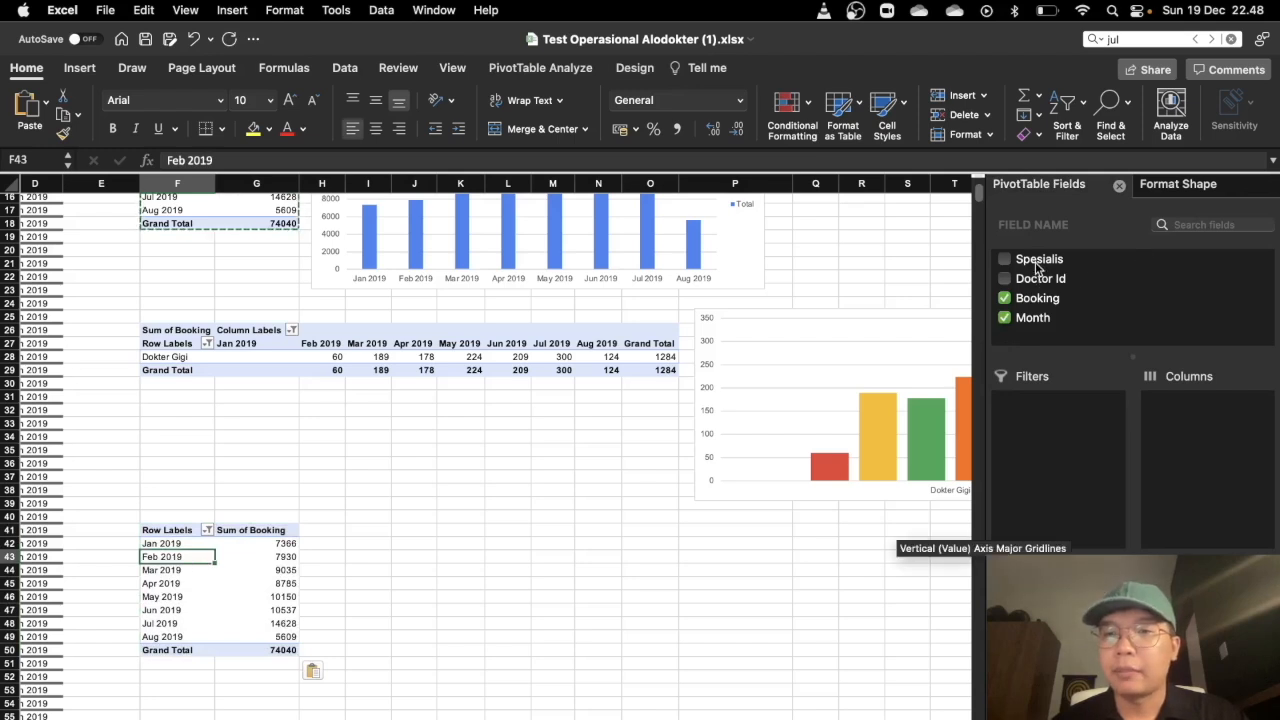
left_click_drag(1037, 265, 1058, 625)
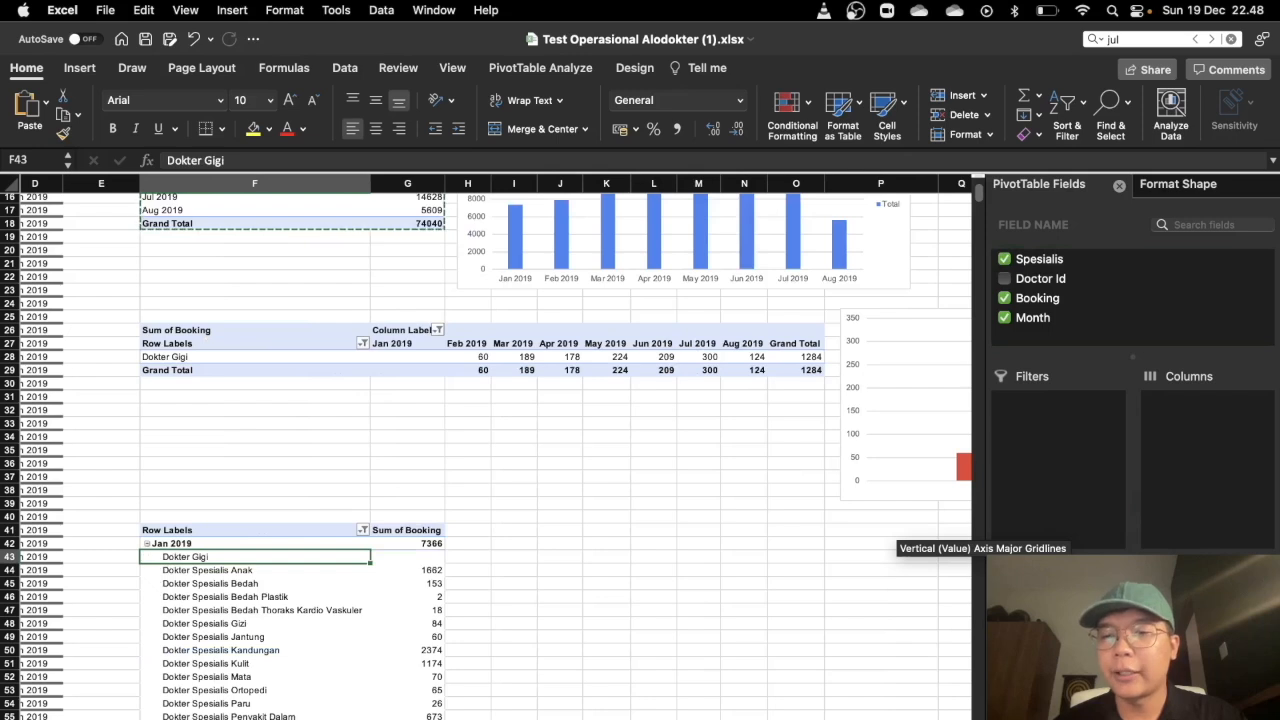
left_click_drag(1050, 598, 869, 687)
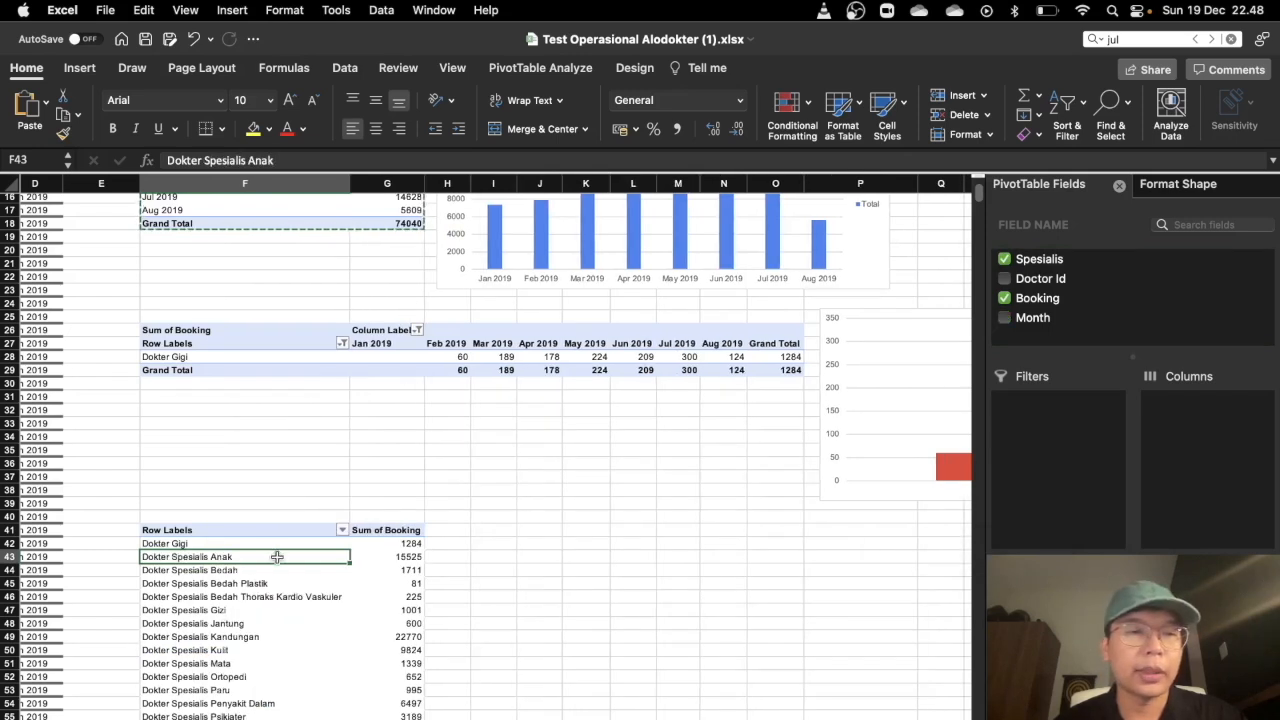
scroll(277, 557, "down", 8)
scroll(277, 557, "up", 3)
scroll(277, 557, "up", 4)
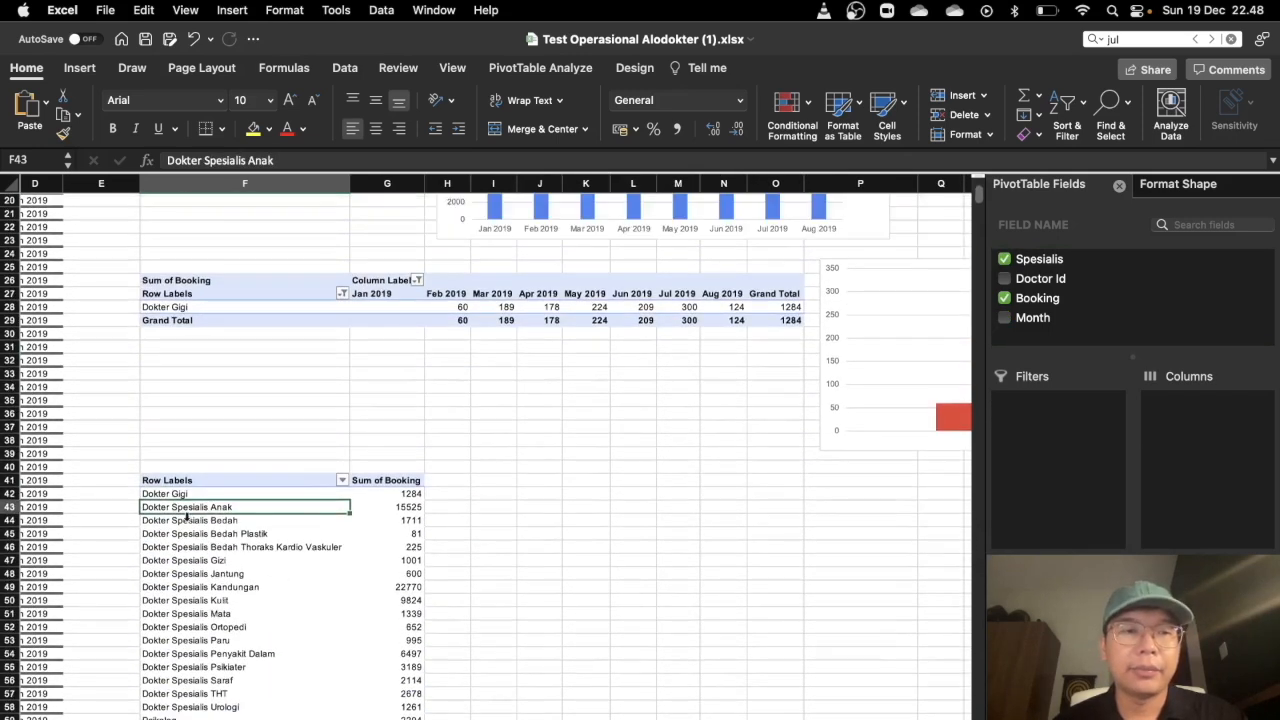
scroll(180, 494, "down", 4)
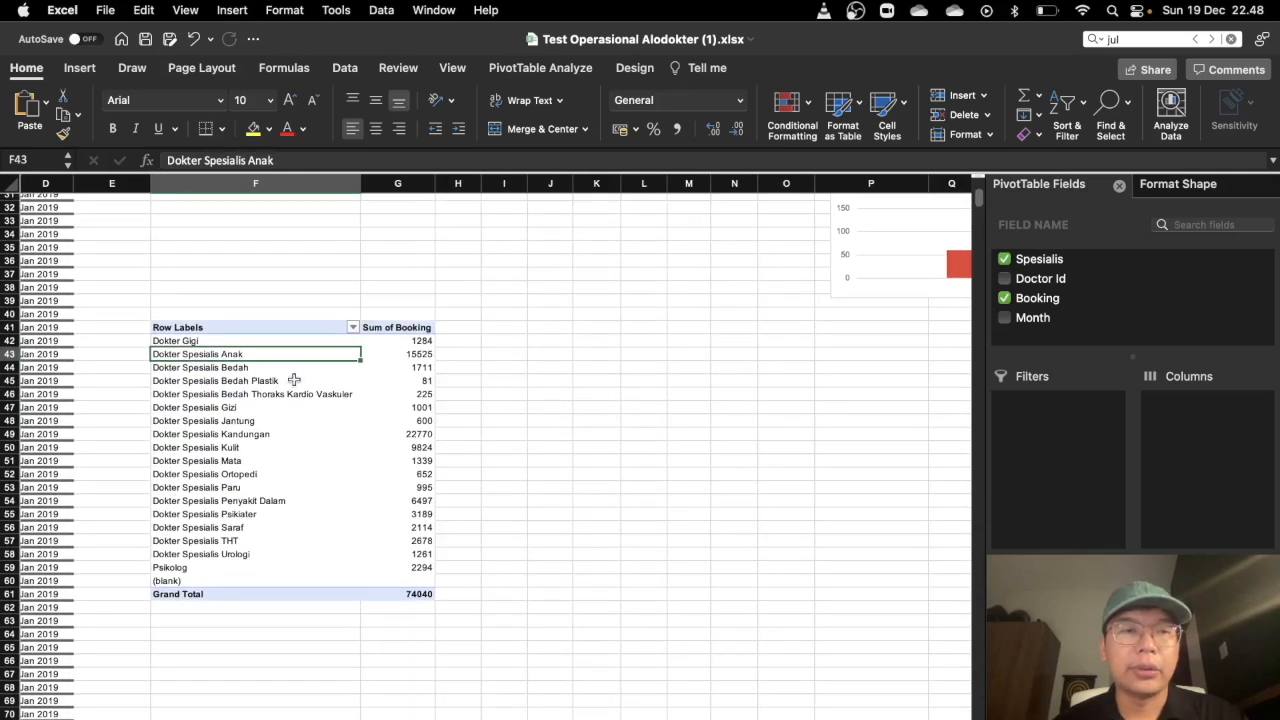
left_click(240, 488)
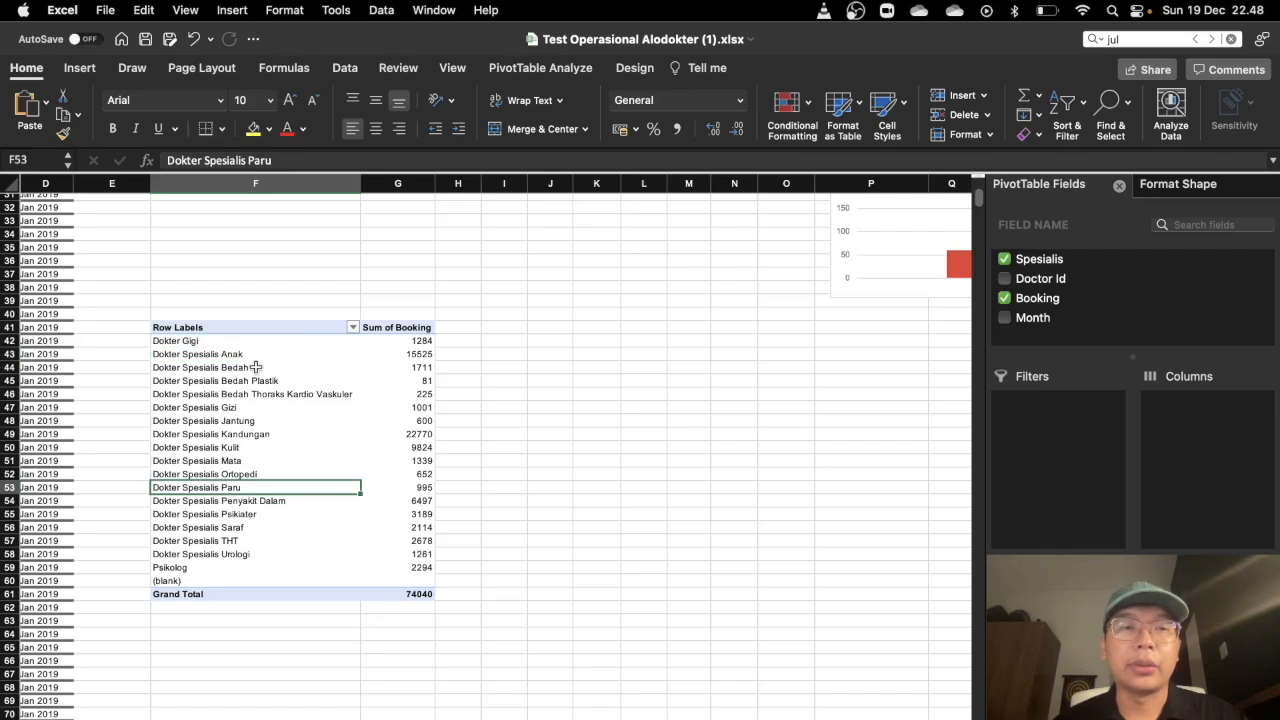
- Sort the F41 PivotTable's specialties by Sum of Booking in descending order and check the ranking
scroll(254, 366, "up", 1)
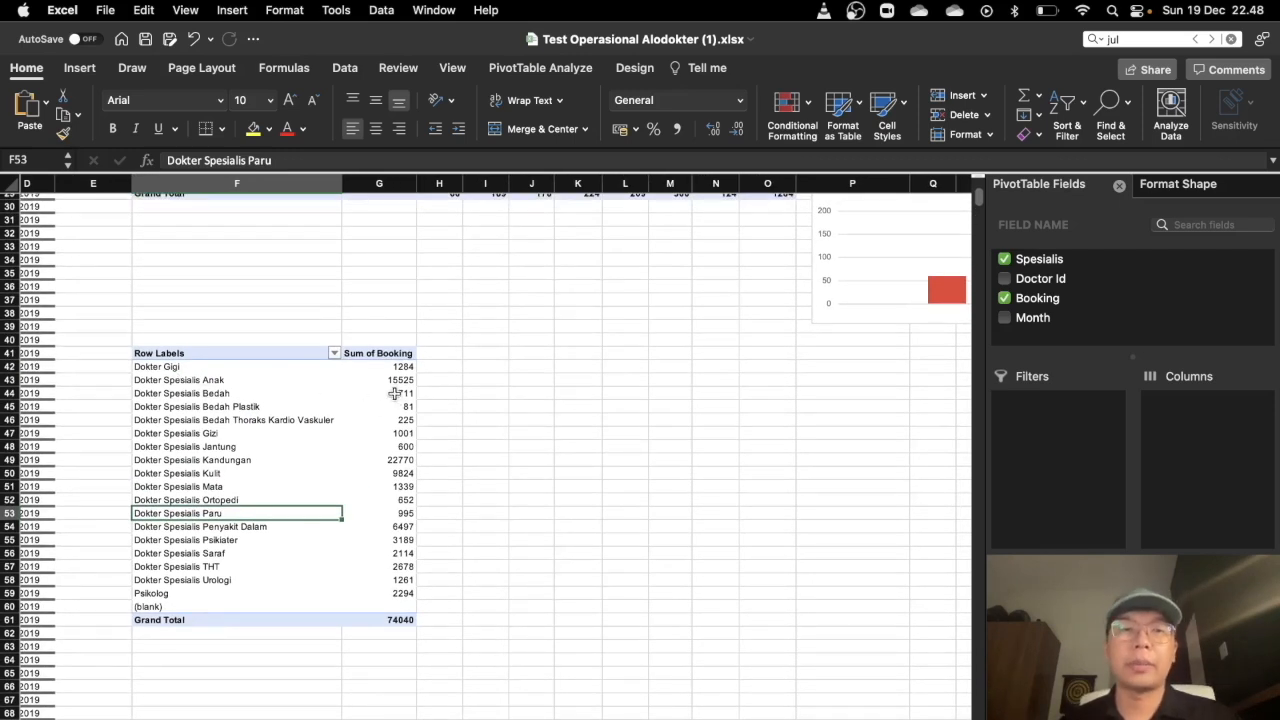
left_click(334, 354)
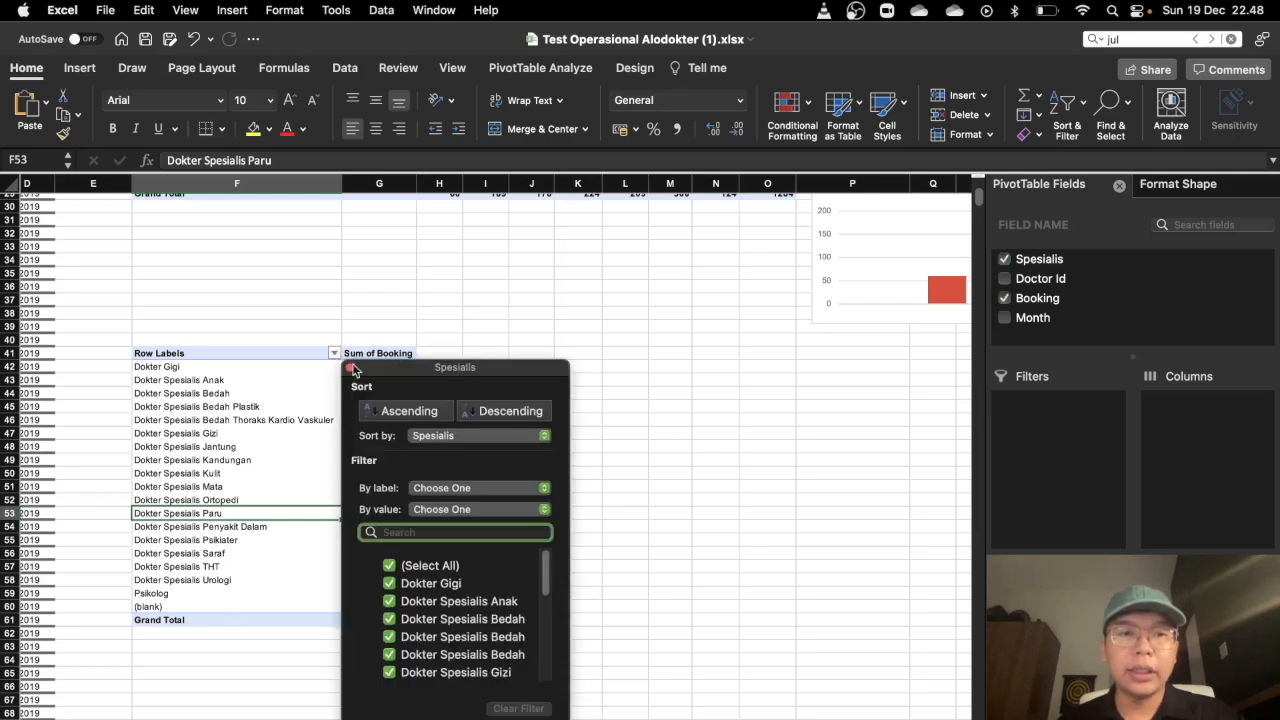
left_click(450, 437)
left_click(450, 454)
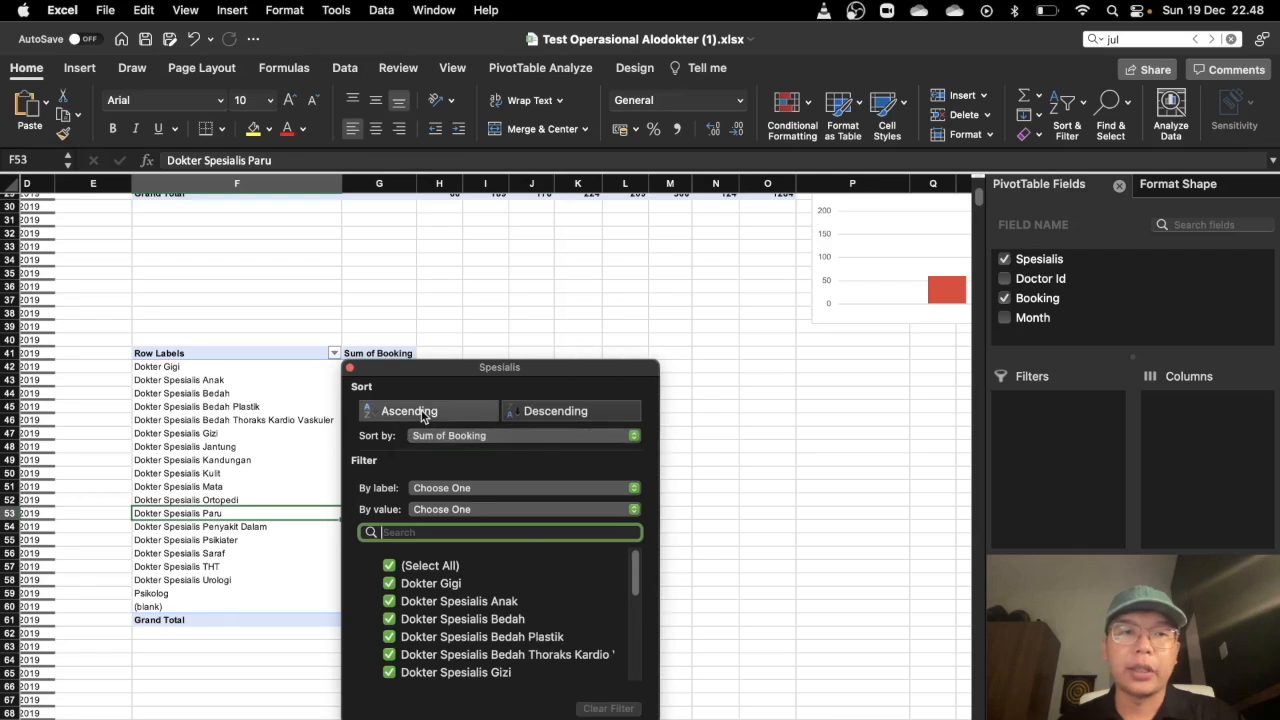
left_click(424, 414)
left_click(553, 412)
left_click(551, 319)
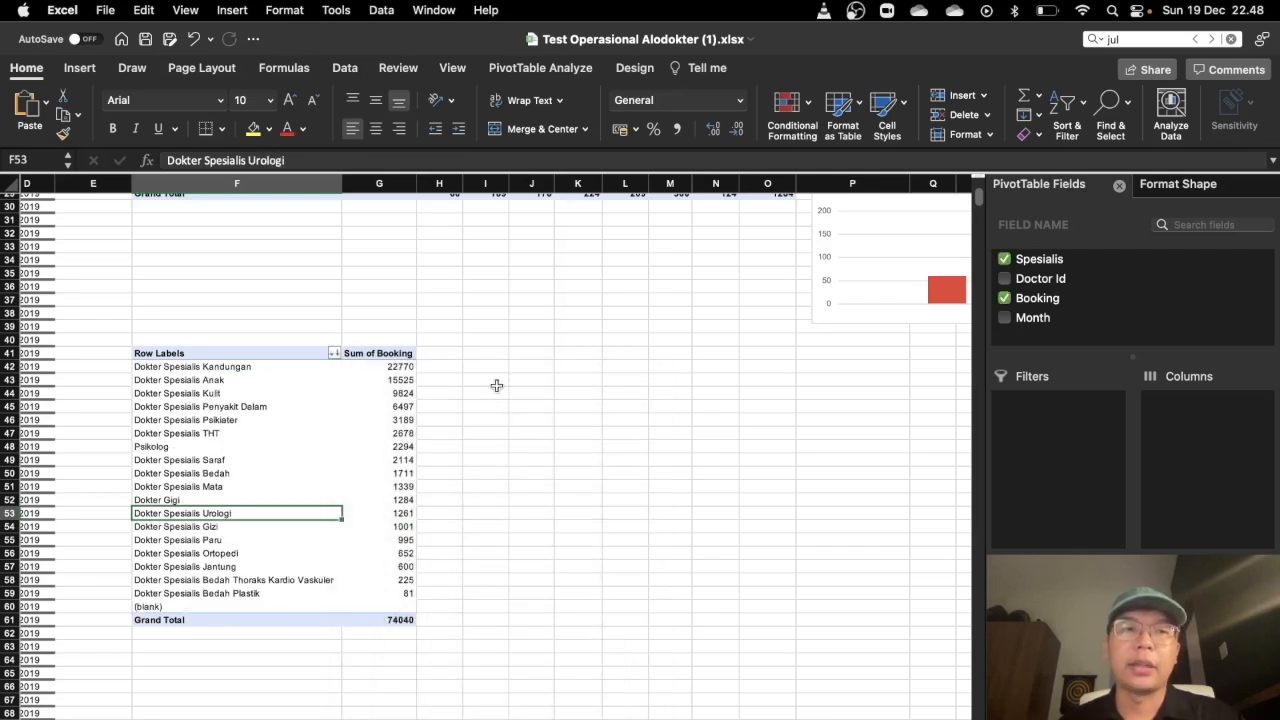
left_click(399, 369)
scroll(405, 400, "up", 4)
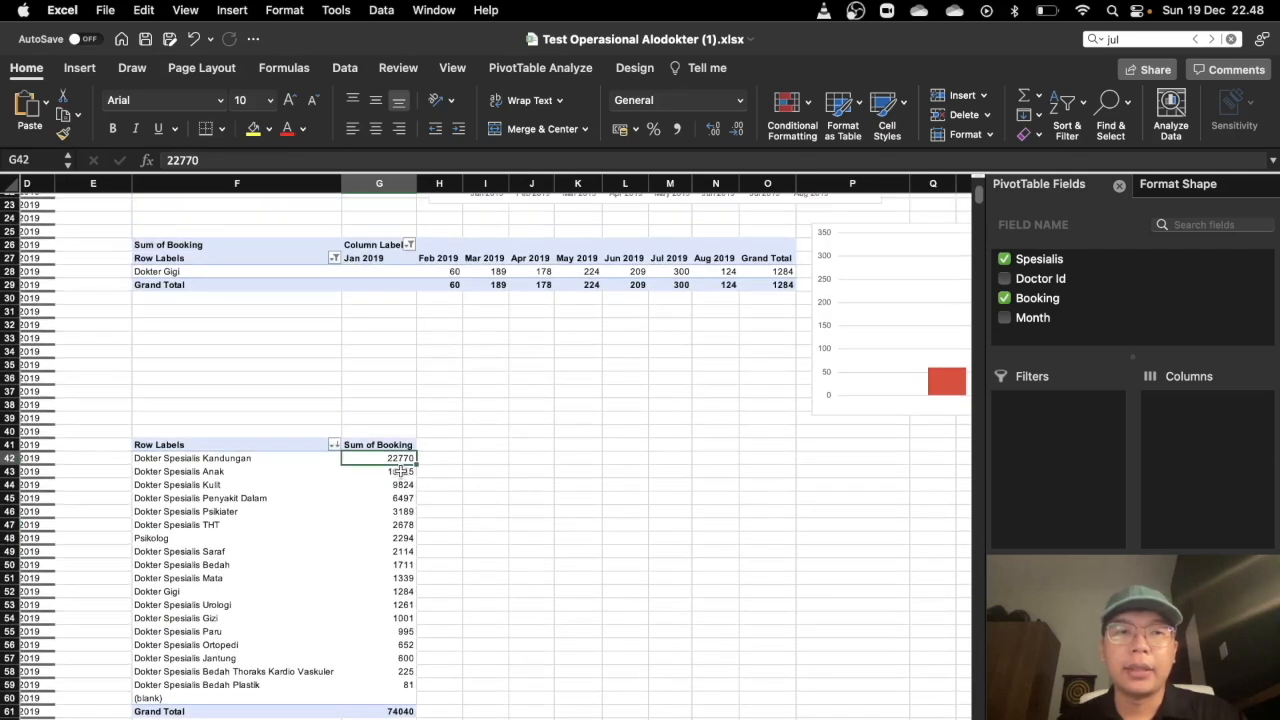
scroll(400, 470, "down", 5)
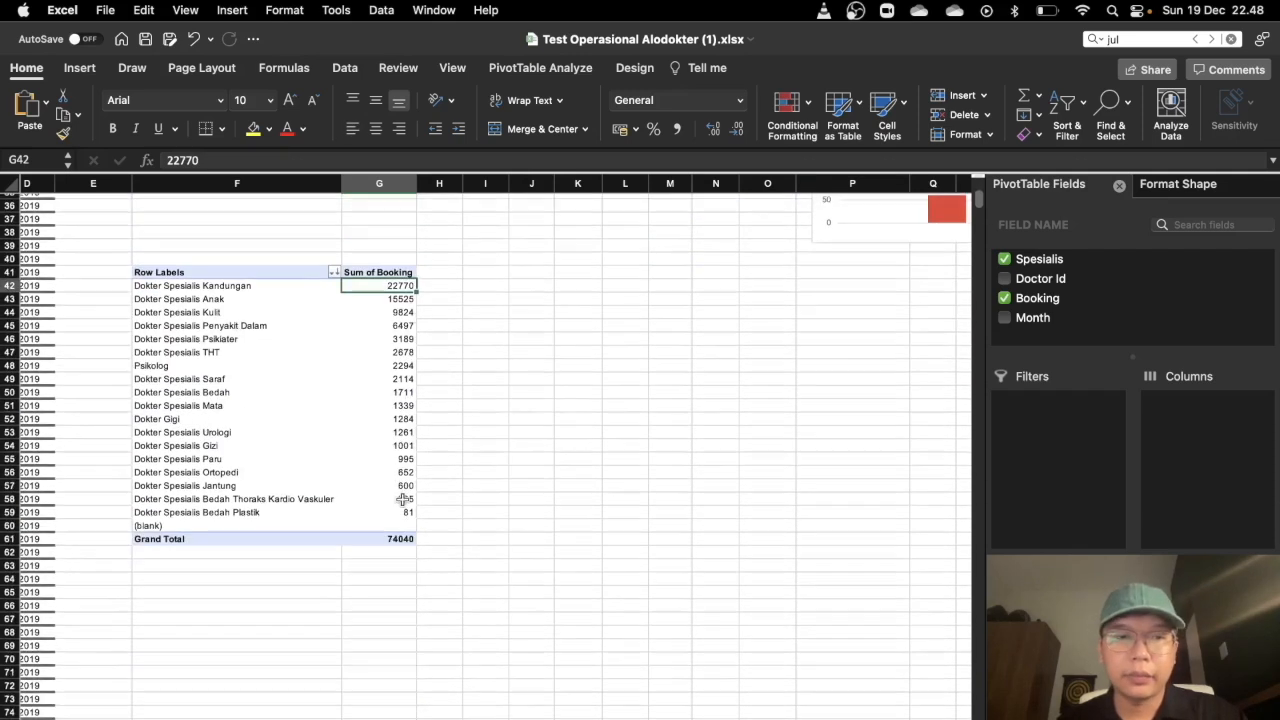
- Insert a PivotChart from the specialty totals in F42:G59 and place it in the empty area beside the PivotTable
scroll(400, 400, "up", 2)
left_click_drag(212, 351, 398, 578)
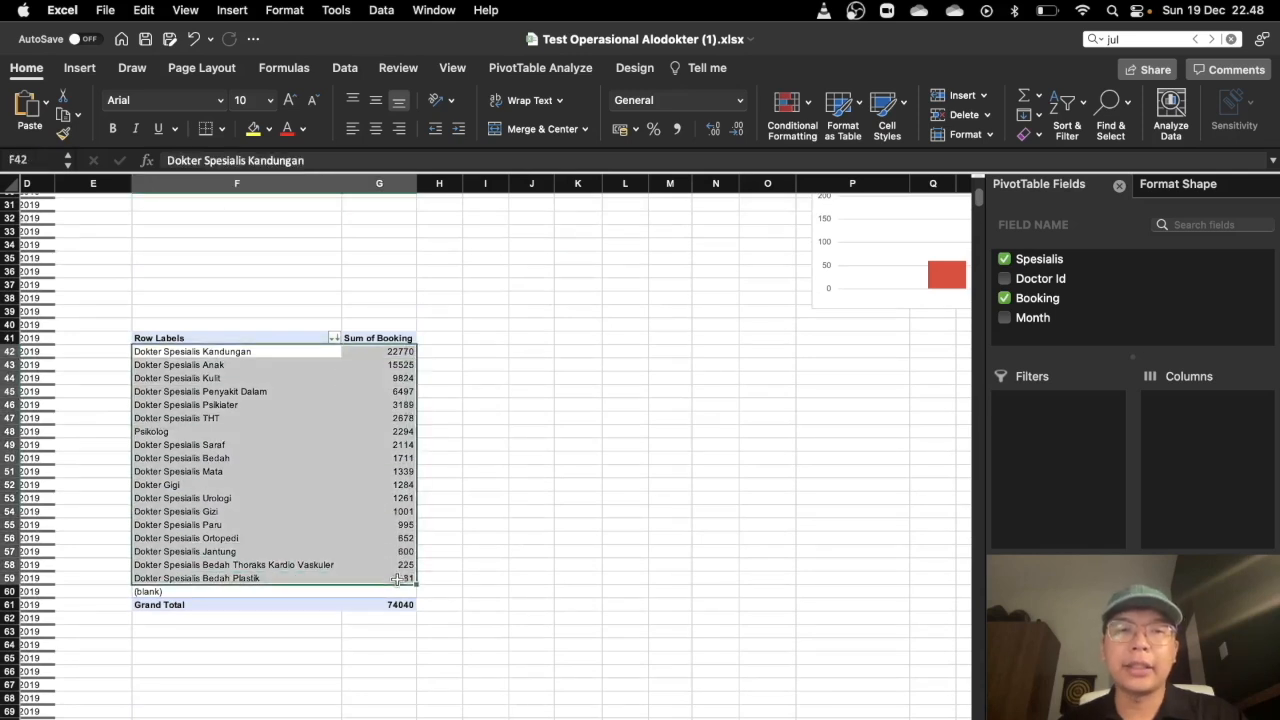
left_click(568, 70)
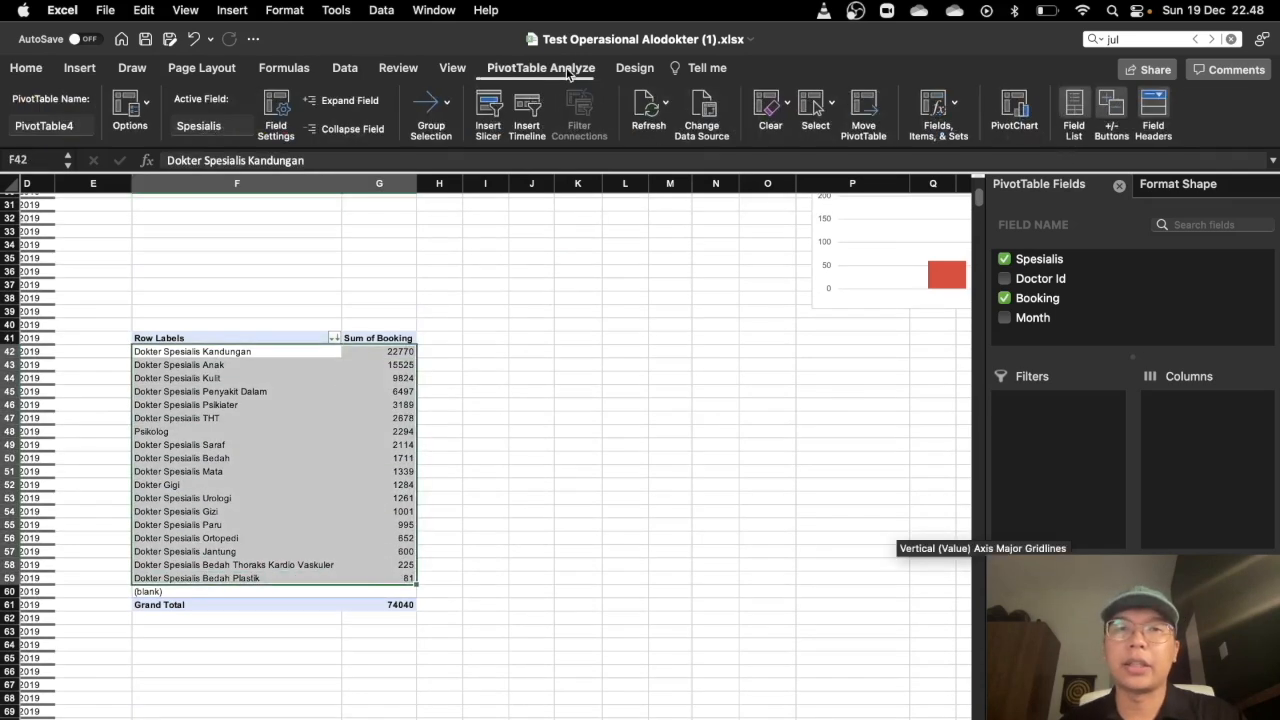
left_click(1015, 110)
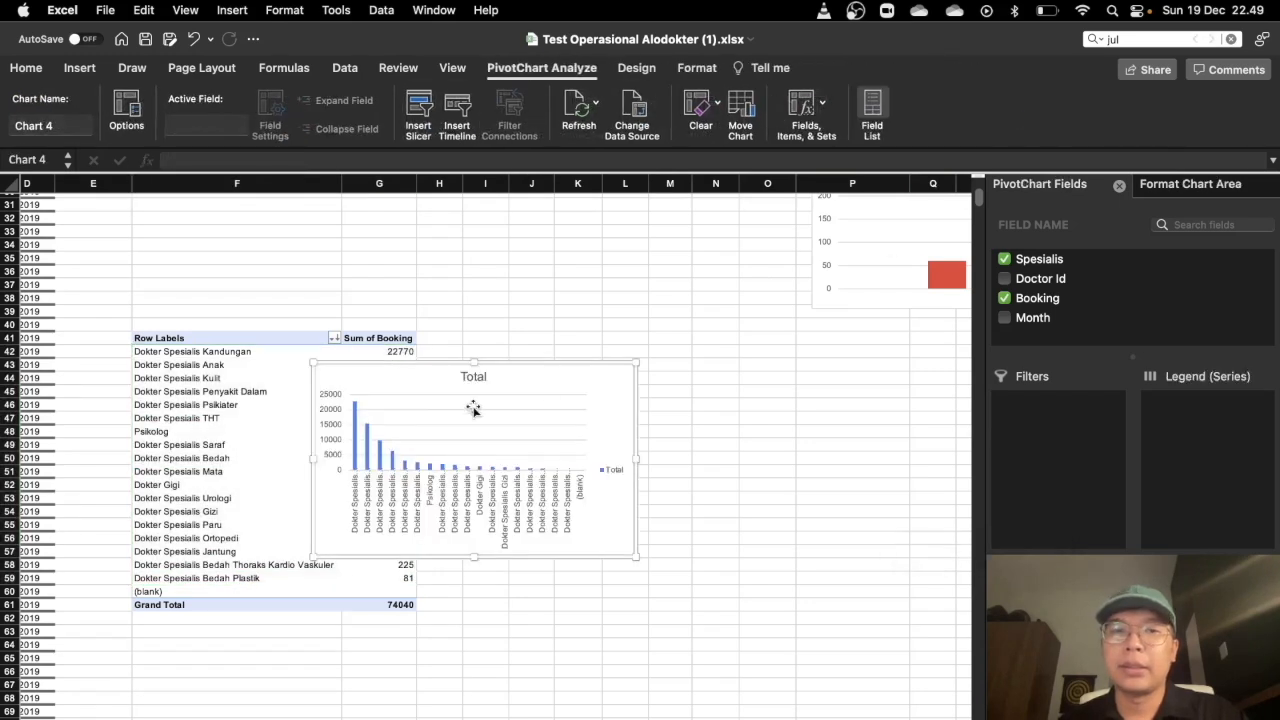
left_click_drag(543, 368, 742, 352)
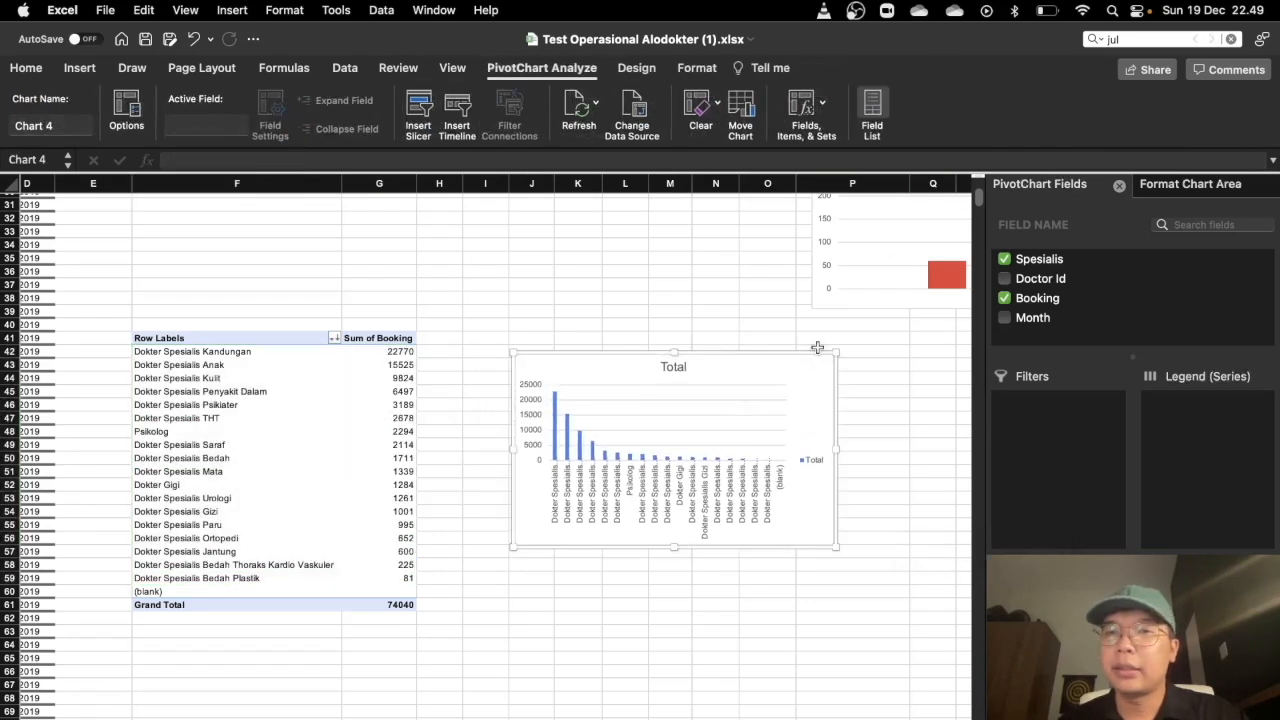
- Change the total bookings by specialty chart to a 2-D pie and enlarge it to cover about H40:R70
scroll(810, 370, "up", 3)
scroll(810, 370, "right", 3)
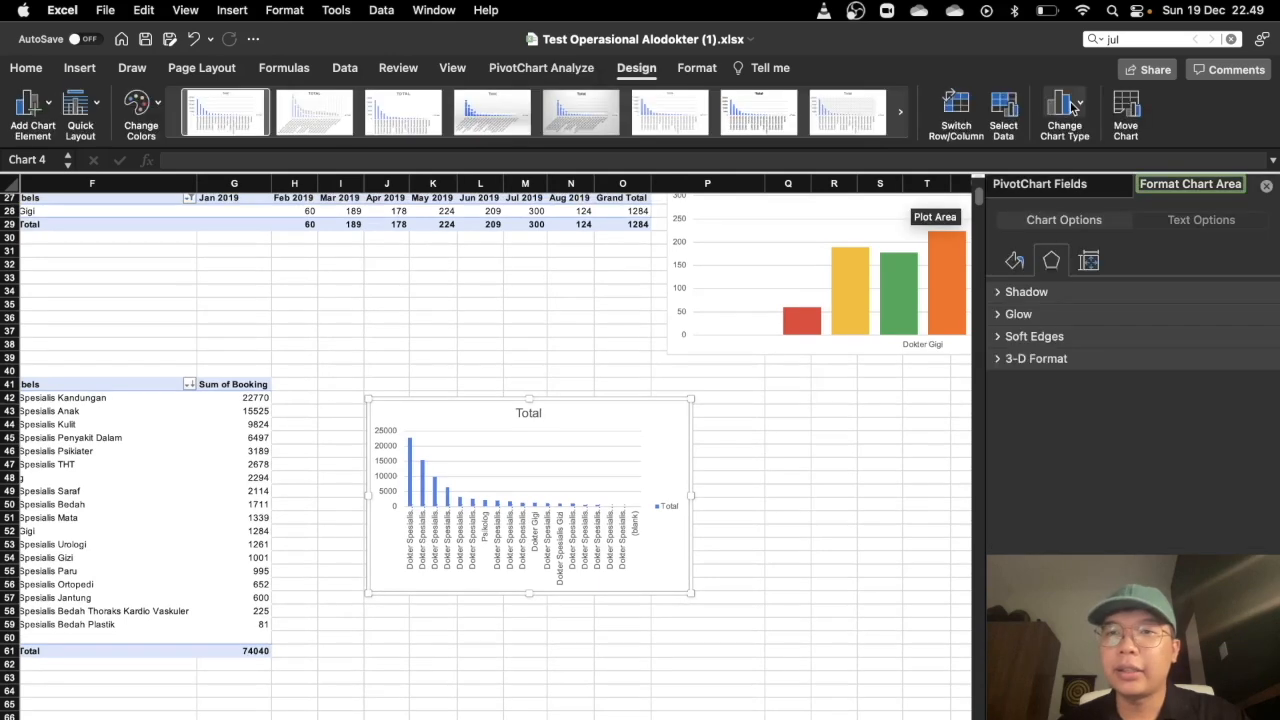
left_click(1069, 103)
mouse_move(1082, 178)
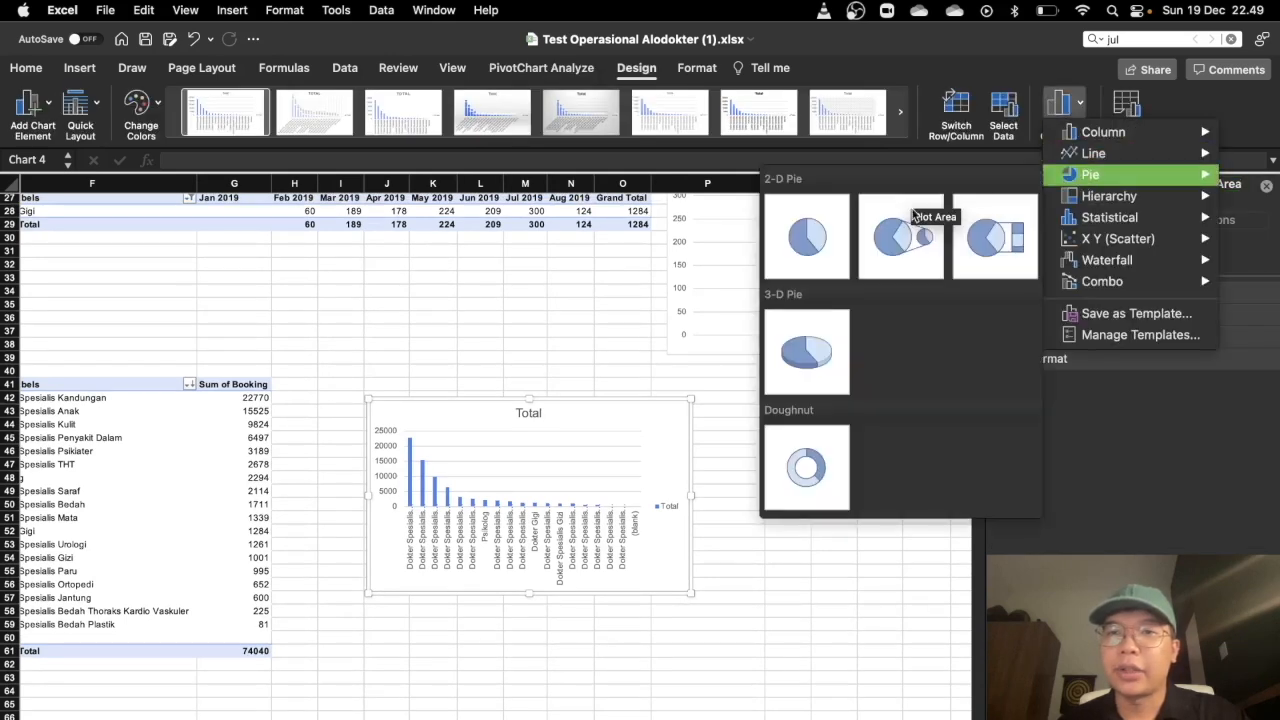
left_click(820, 251)
left_click_drag(543, 423, 480, 394)
left_click_drag(627, 567, 845, 685)
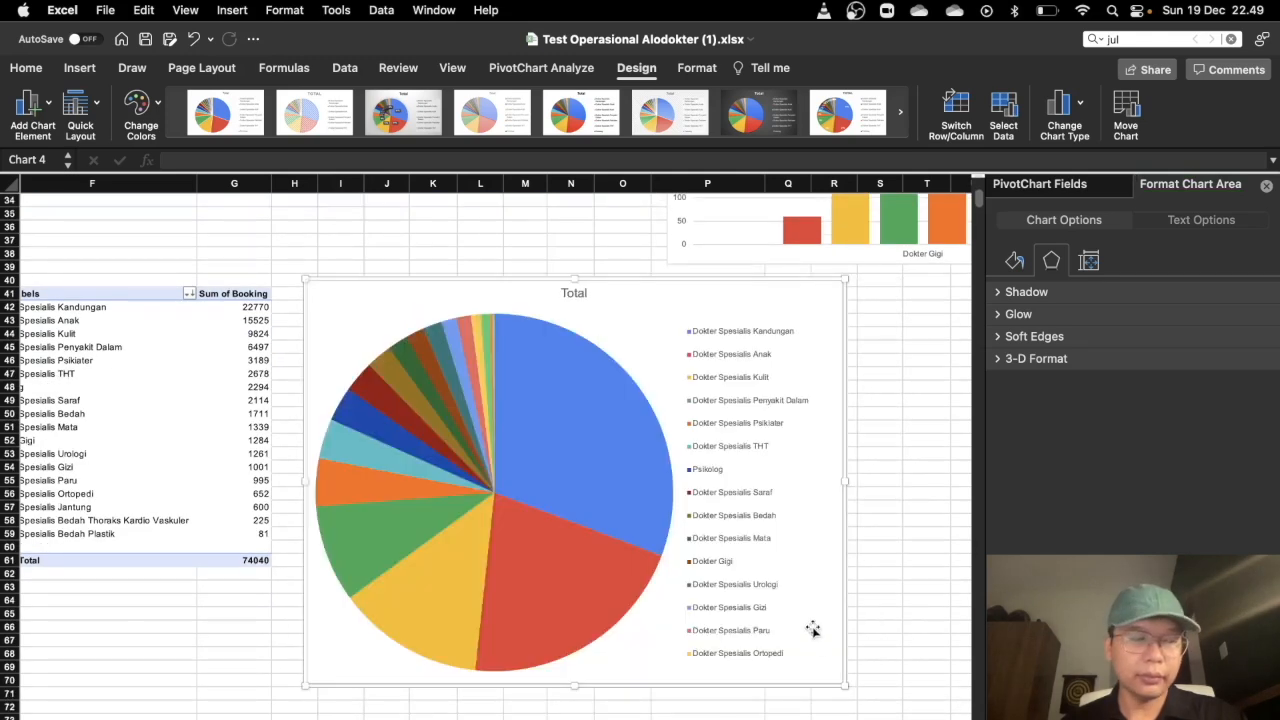
- Examine the pie chart's slices and legend against the booking totals per specialty in the F41 PivotTable
scroll(654, 503, "down", 2)
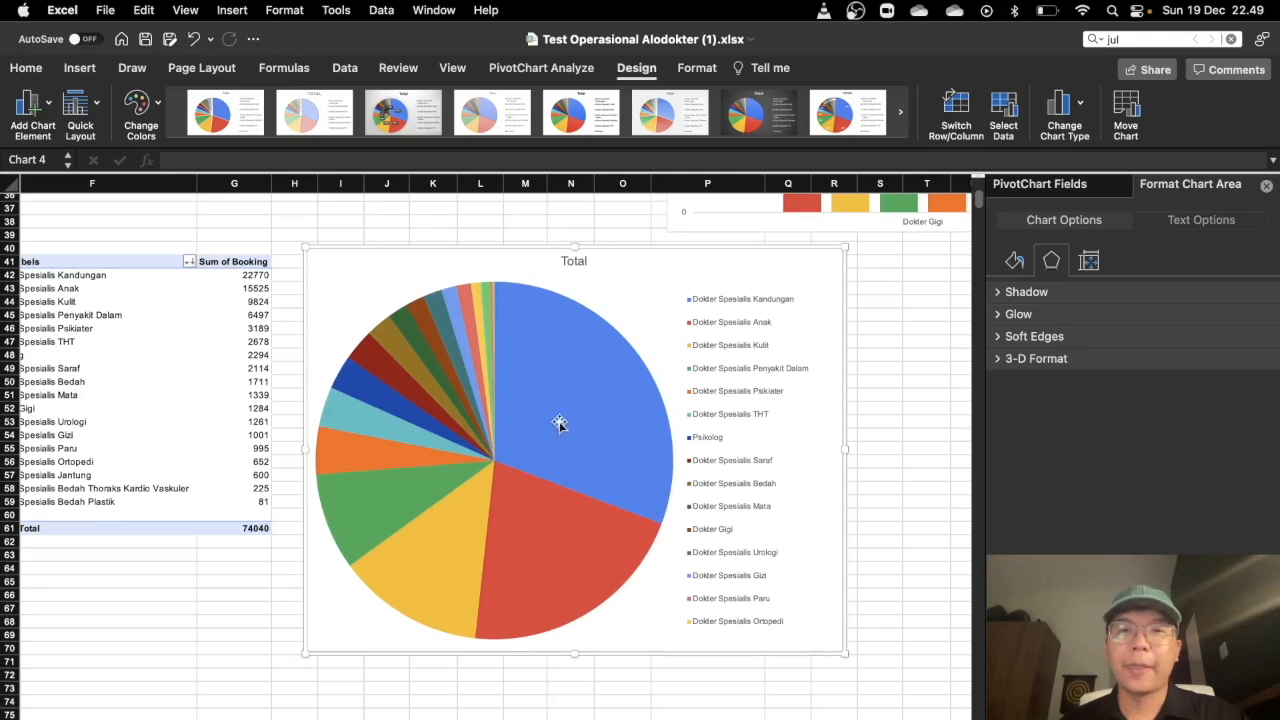
scroll(550, 406, "up", 2)
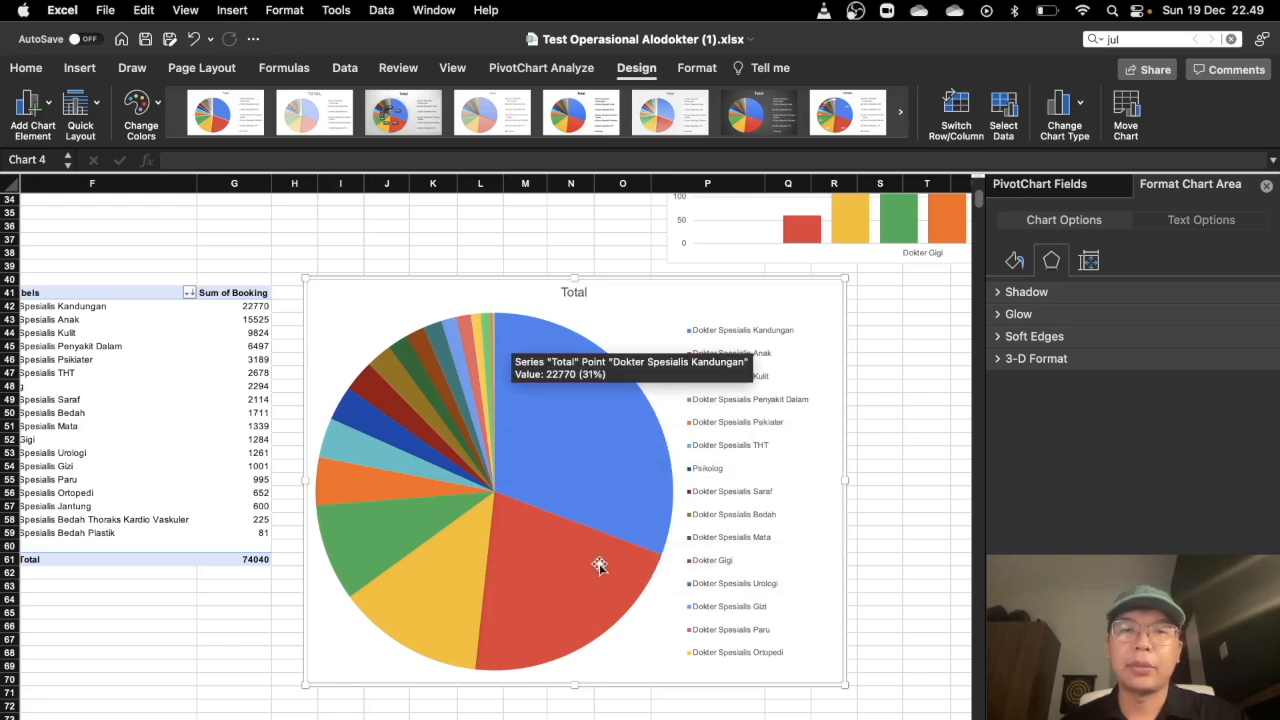
scroll(582, 621, "left", 3)
scroll(582, 621, "up", 1)
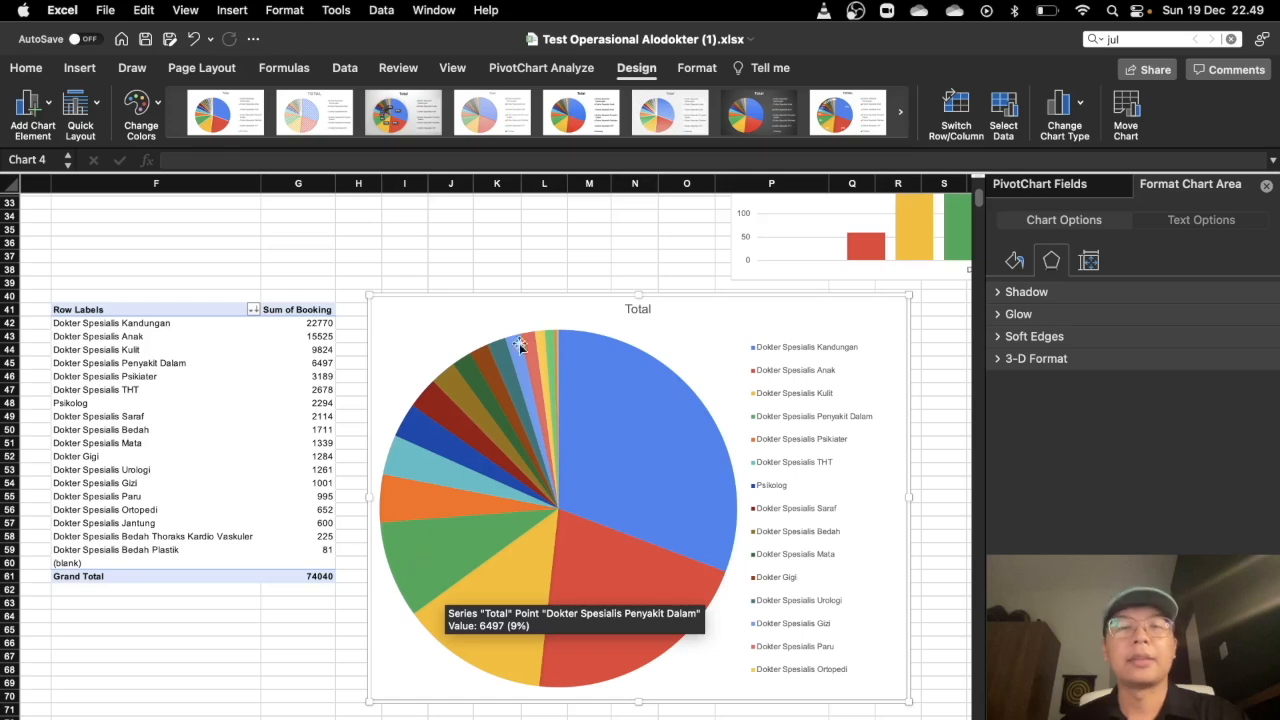
scroll(662, 343, "right", 5)
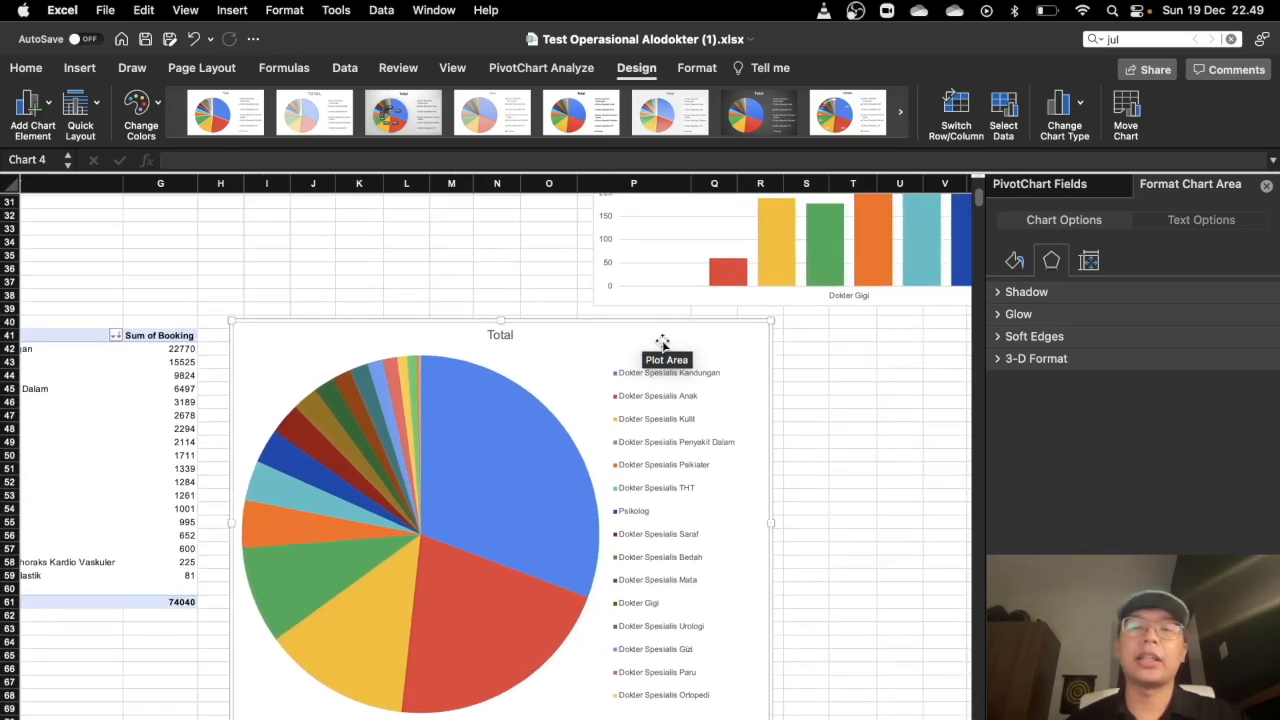
scroll(662, 343, "left", 3)
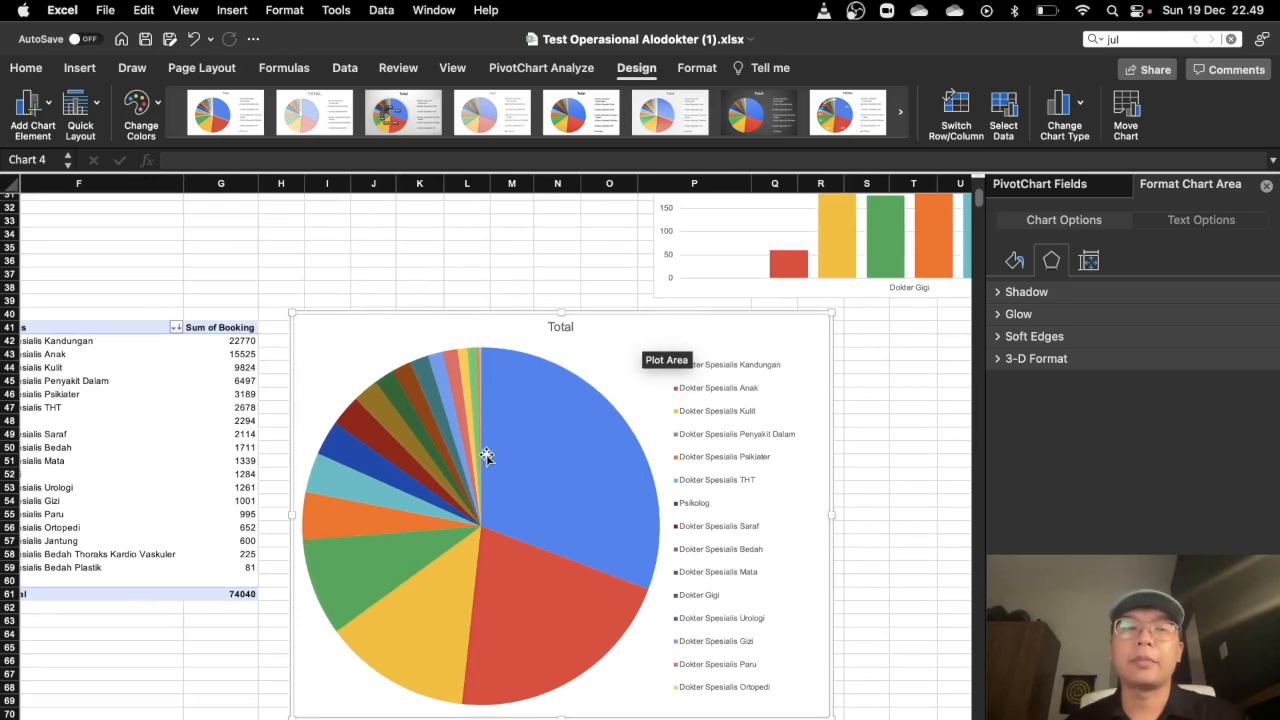
scroll(505, 484, "left", 3)
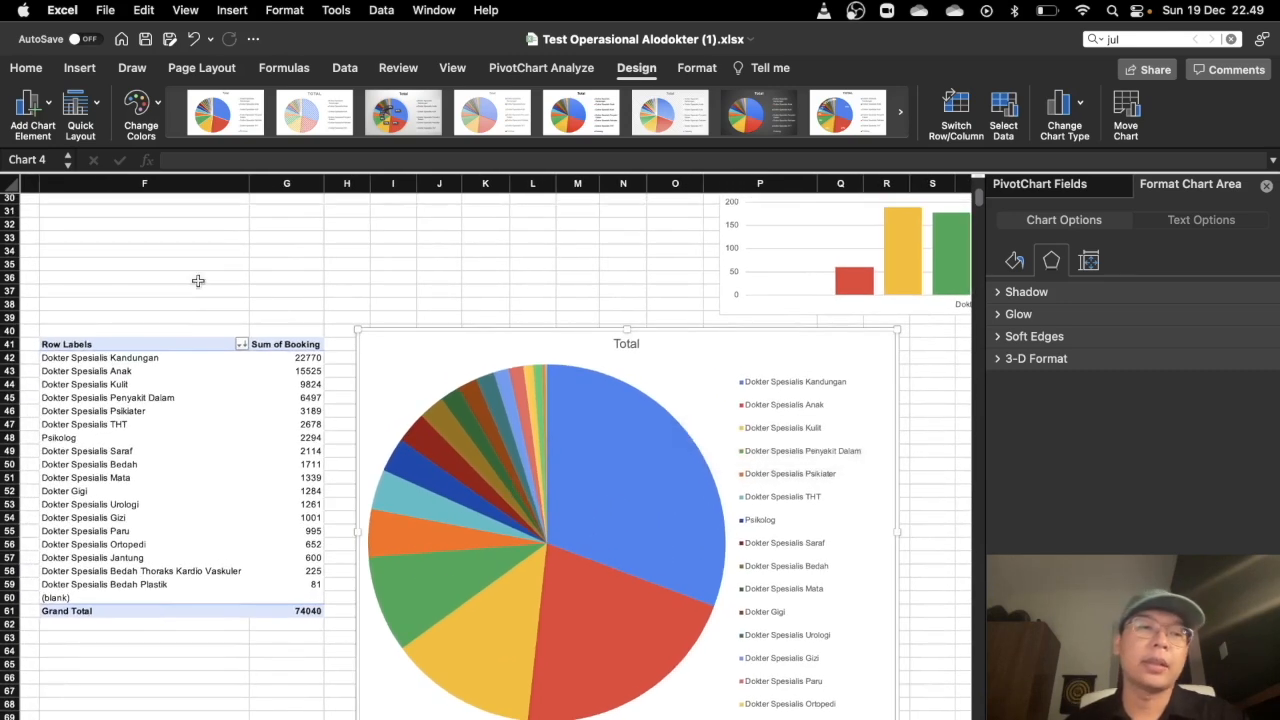
scroll(545, 493, "up", 5)
scroll(545, 493, "left", 2)
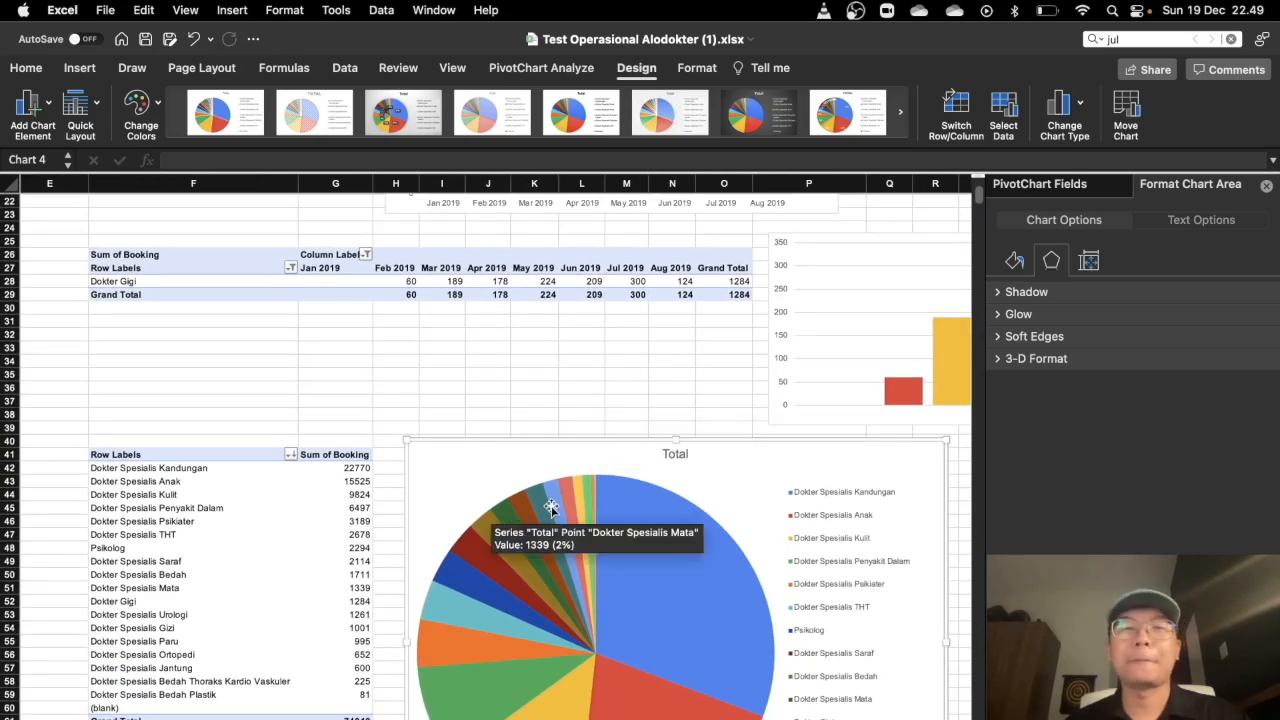
scroll(500, 500, "up", 3)
scroll(500, 500, "left", 1)
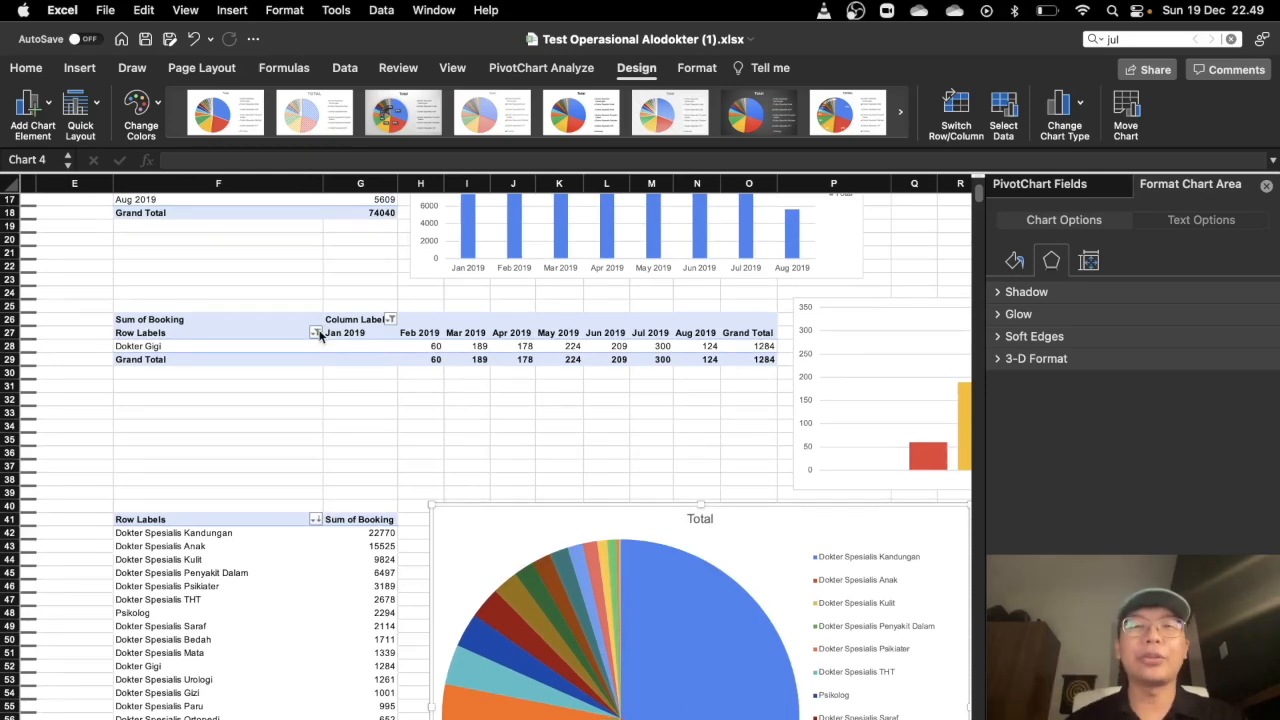
- Filter the Spesialis rows of the F26 PivotTable to Dokter Spesialis Kandungan instead of Dokter Gigi
scroll(320, 337, "up", 2)
scroll(320, 337, "up", 3)
scroll(320, 337, "left", 1)
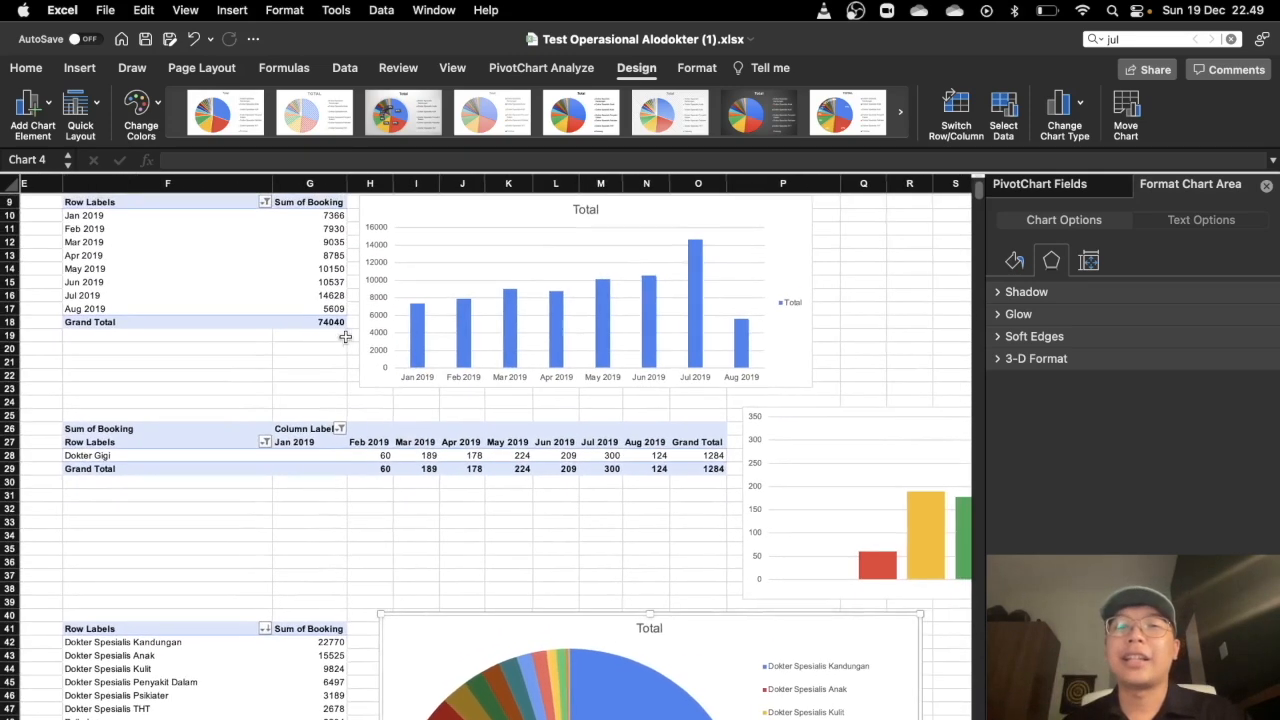
scroll(880, 347, "right", 3)
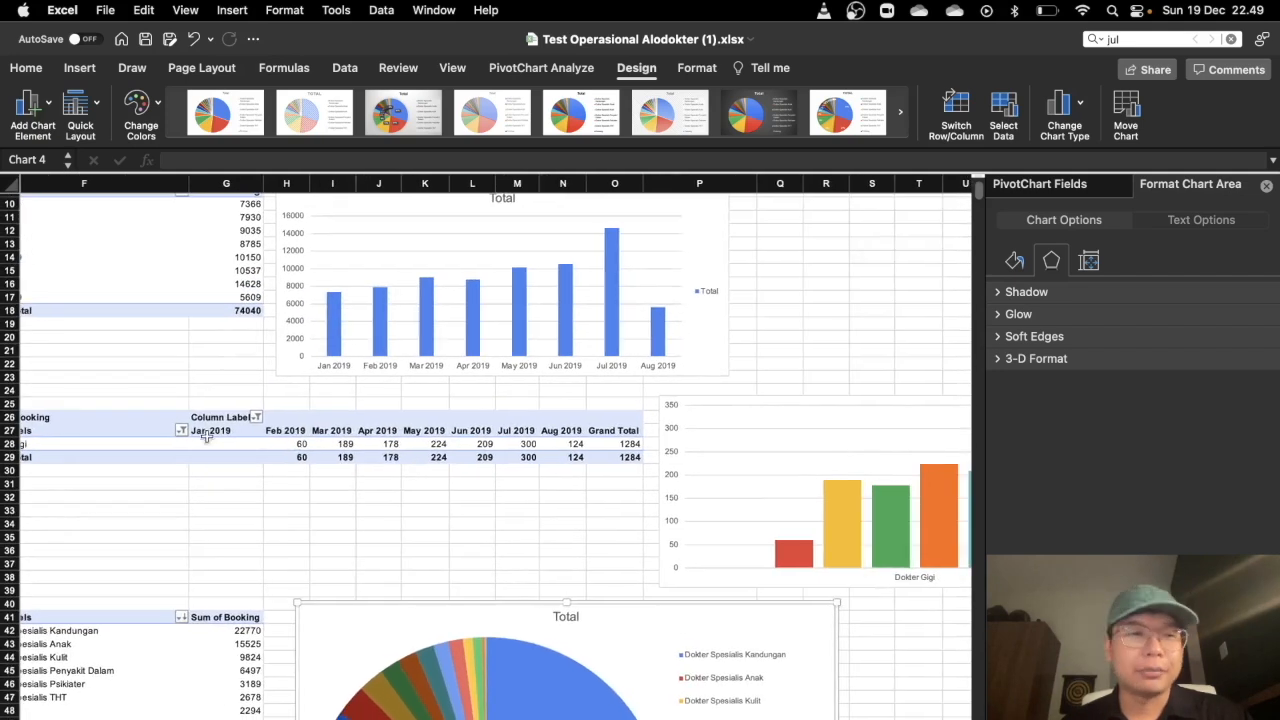
scroll(230, 435, "left", 2)
left_click(262, 435)
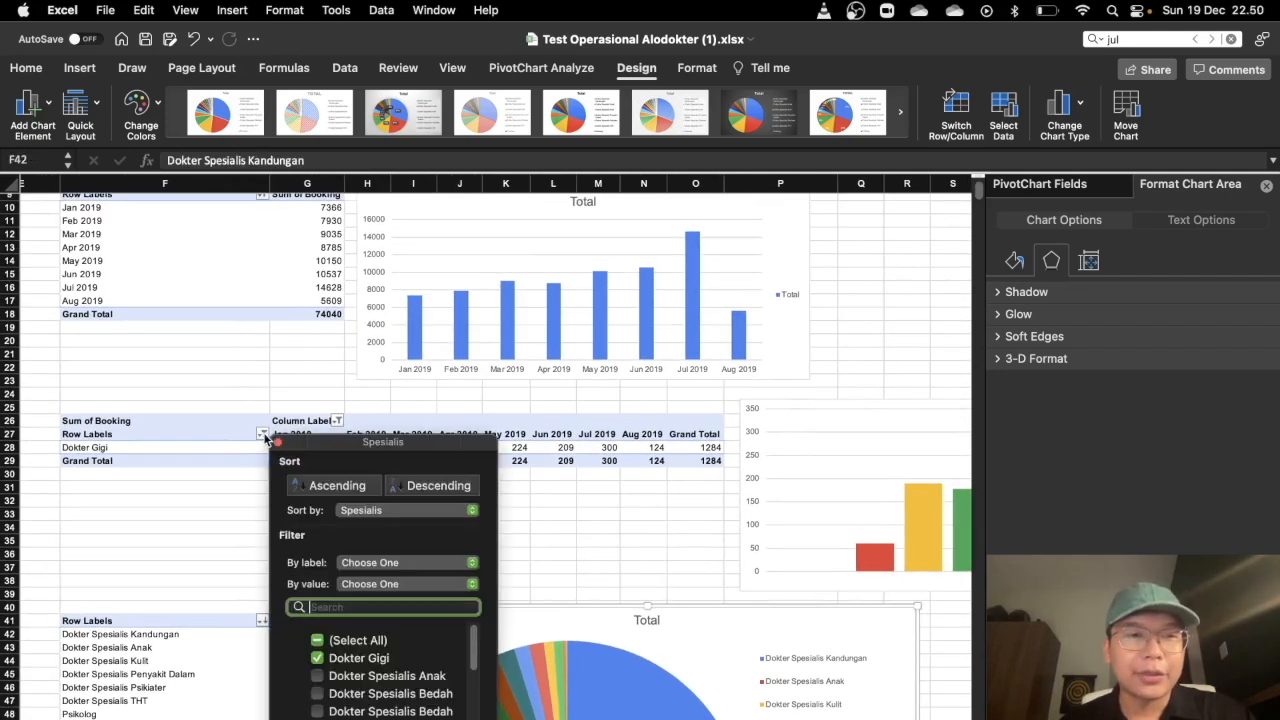
left_click(318, 666)
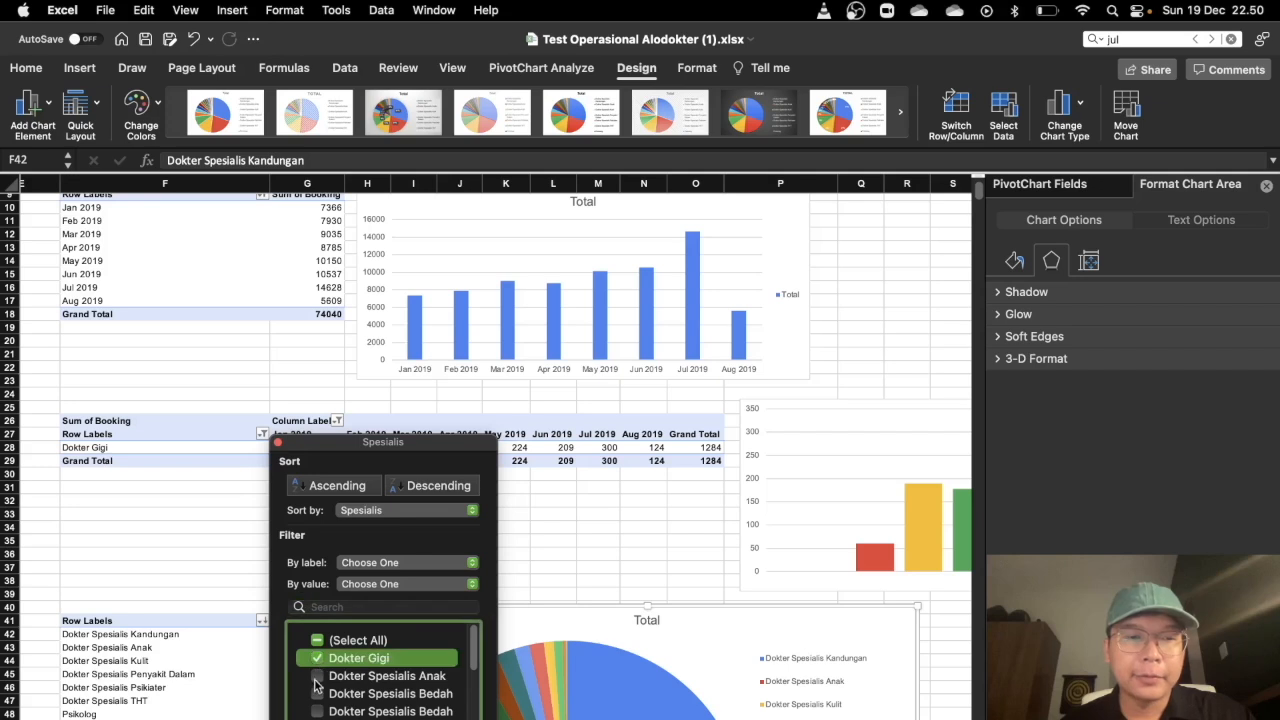
left_click(316, 659)
scroll(320, 680, "down", 5)
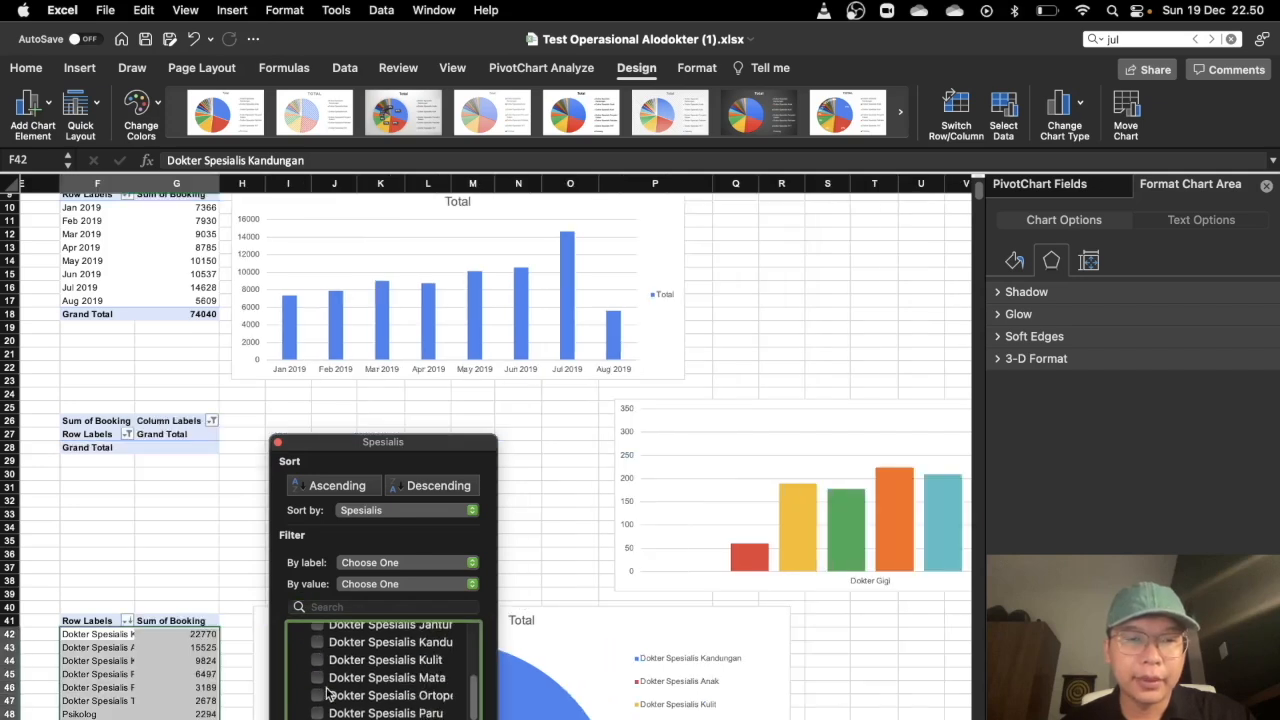
left_click(318, 643)
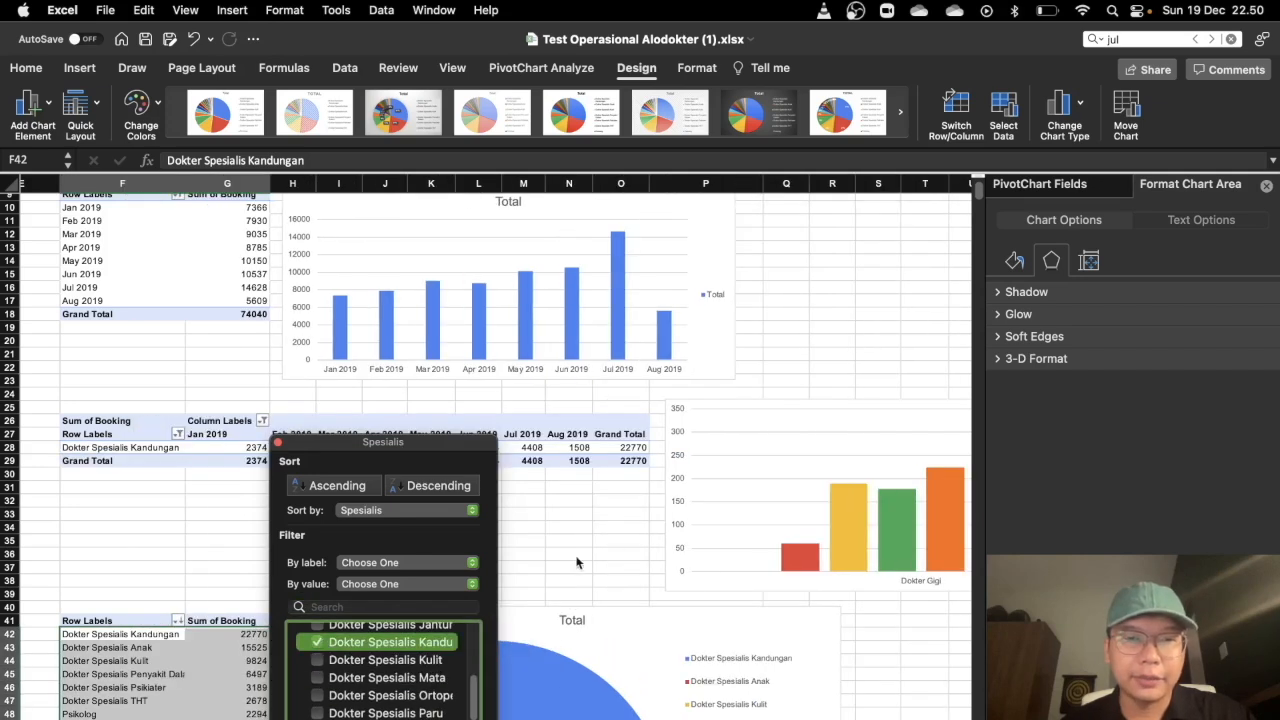
left_click(658, 519)
- Examine the monthly booking columns for Dokter Spesialis Kandungan and compare their trend with the overall monthly booking chart
scroll(676, 512, "right", 5)
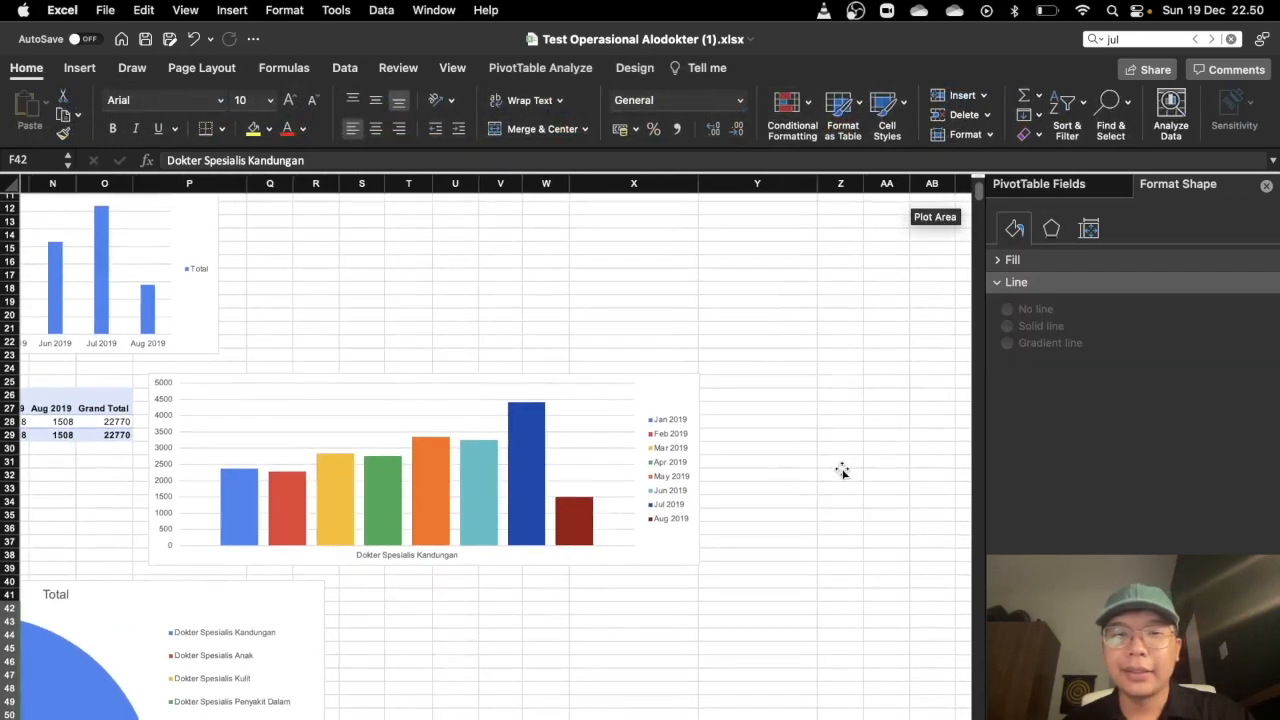
scroll(790, 475, "left", 10)
scroll(760, 490, "up", 2)
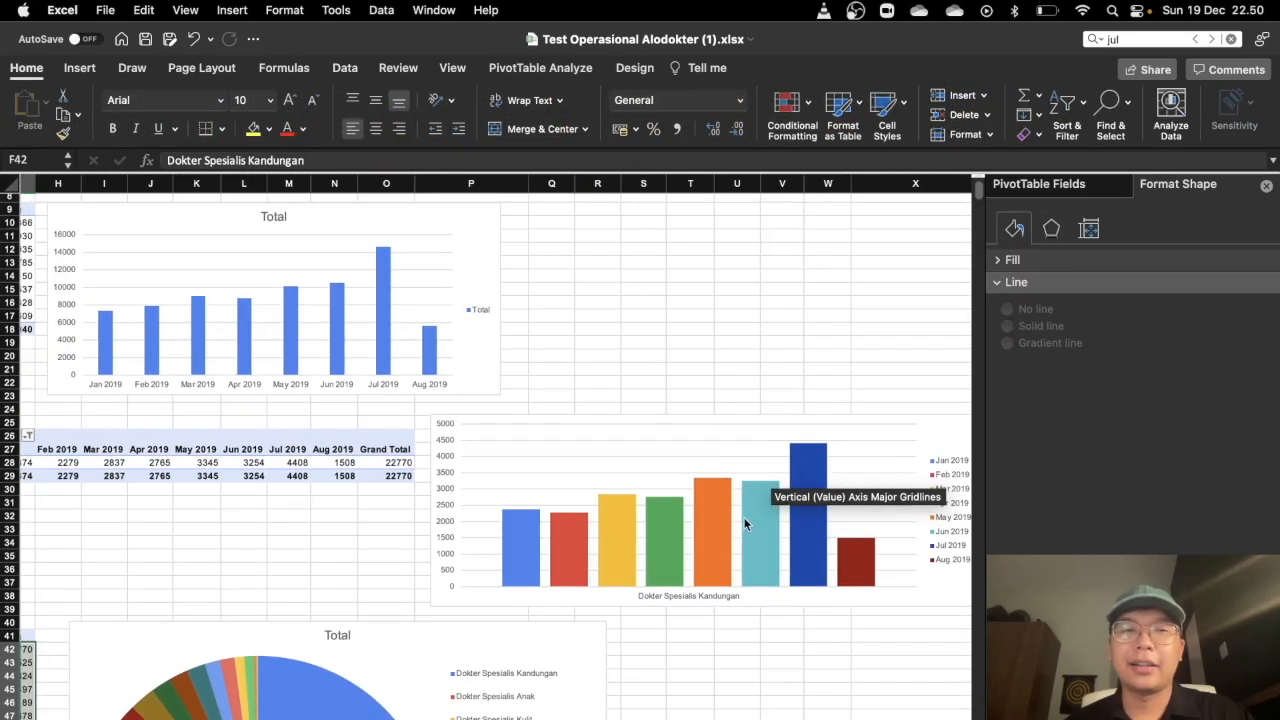
scroll(745, 522, "right", 3)
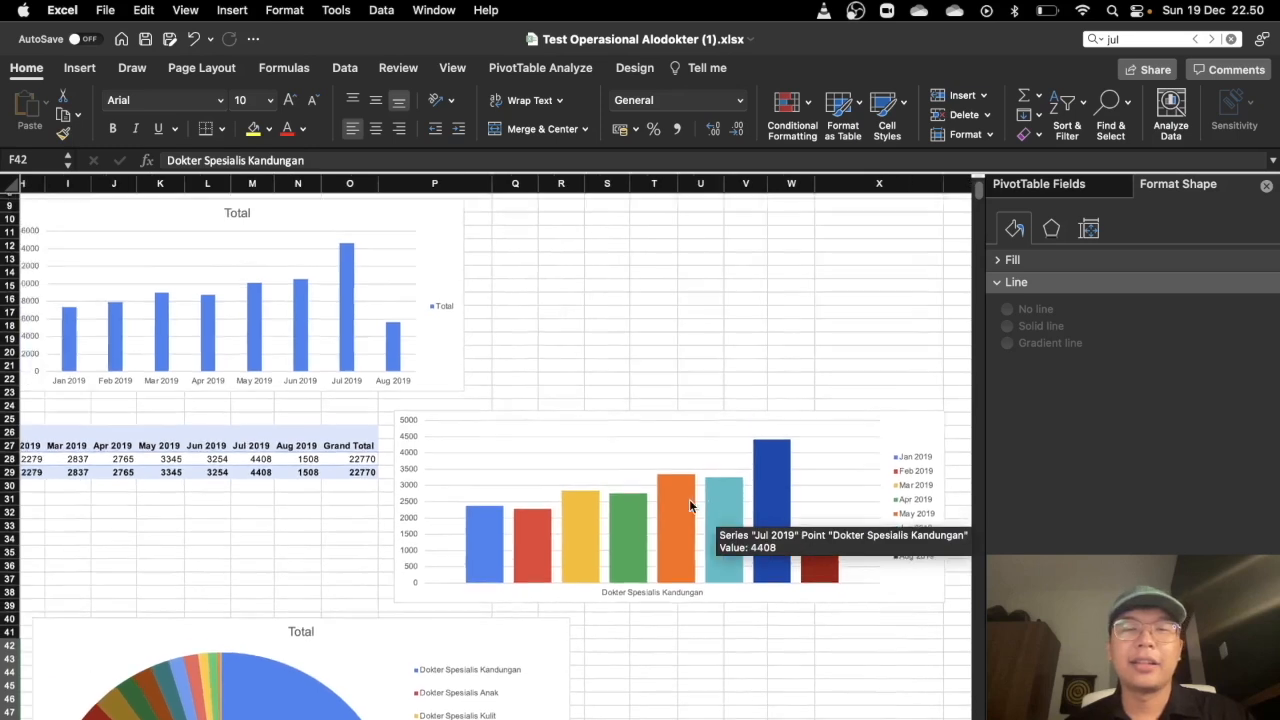
scroll(689, 499, "left", 2)
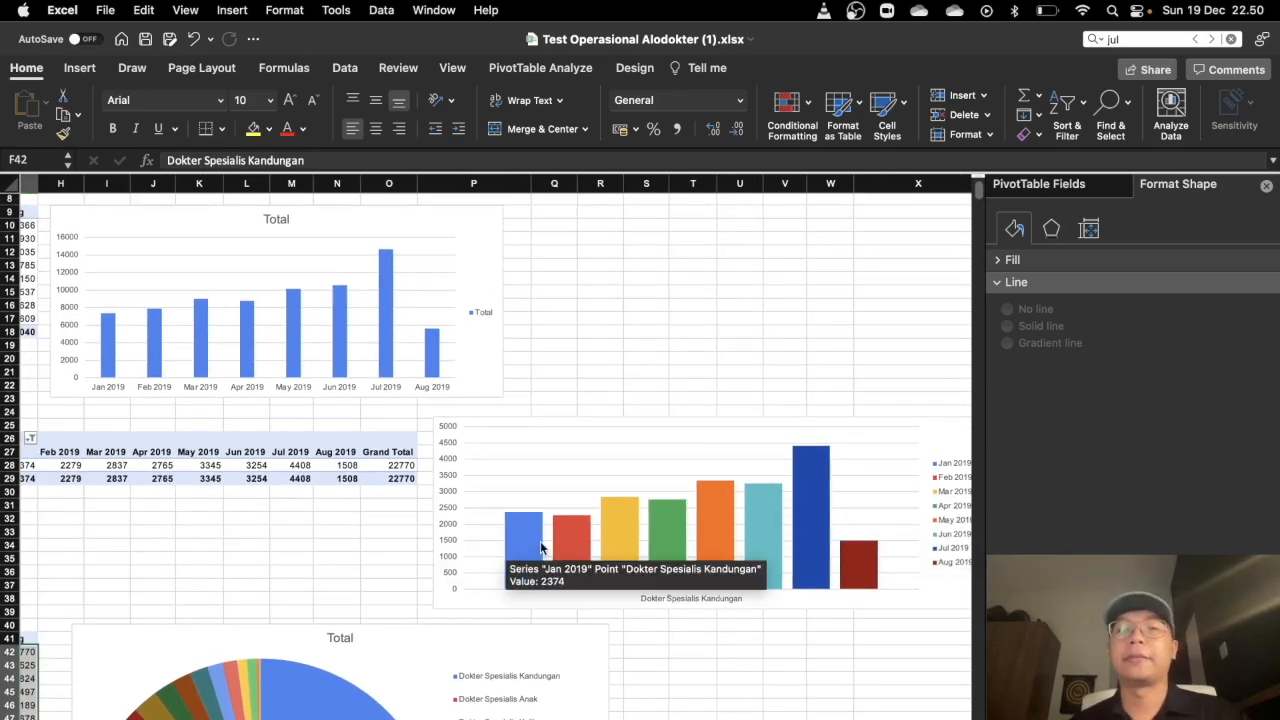
scroll(541, 548, "right", 2)
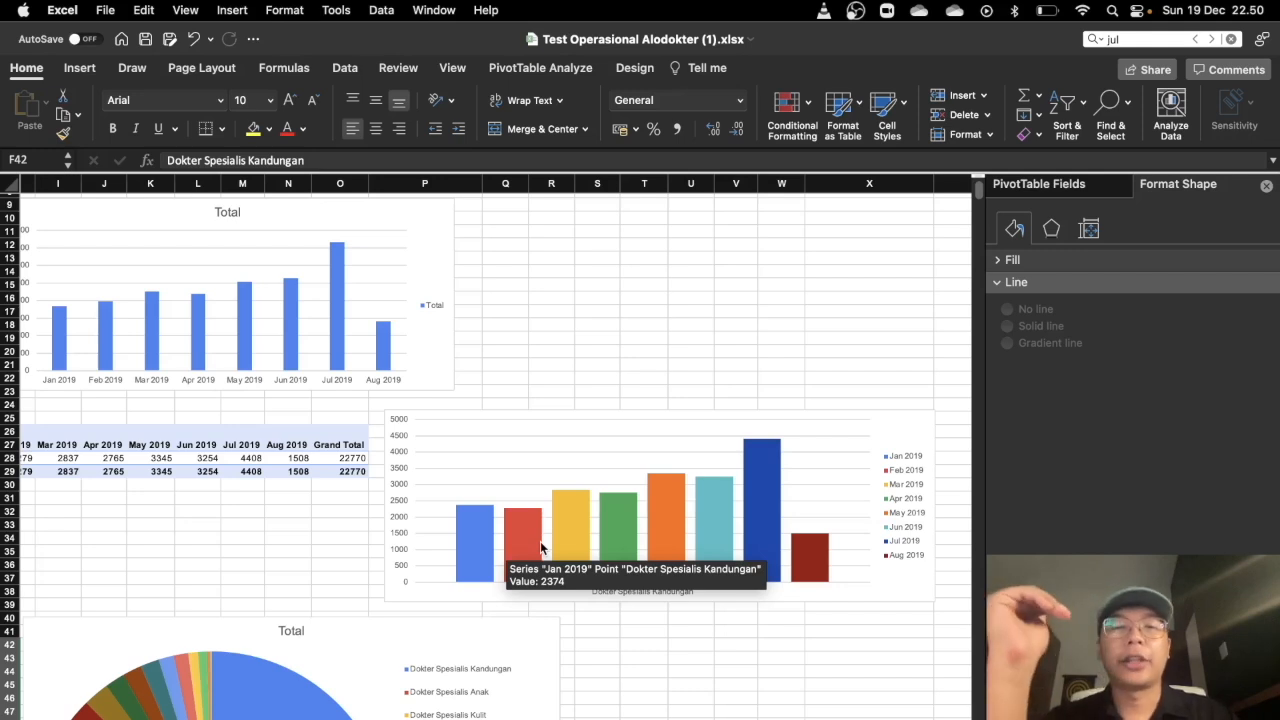
scroll(541, 548, "down", 1)
scroll(541, 548, "left", 1)
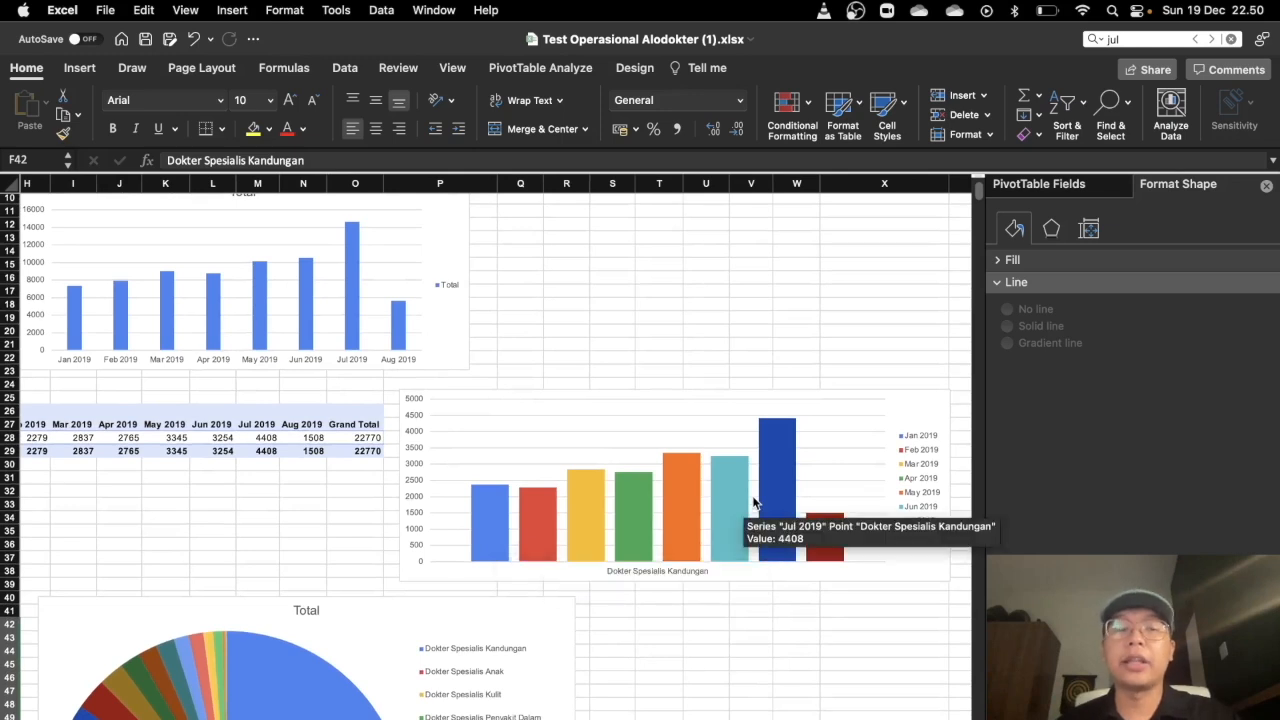
scroll(755, 502, "up", 2)
scroll(755, 502, "left", 1)
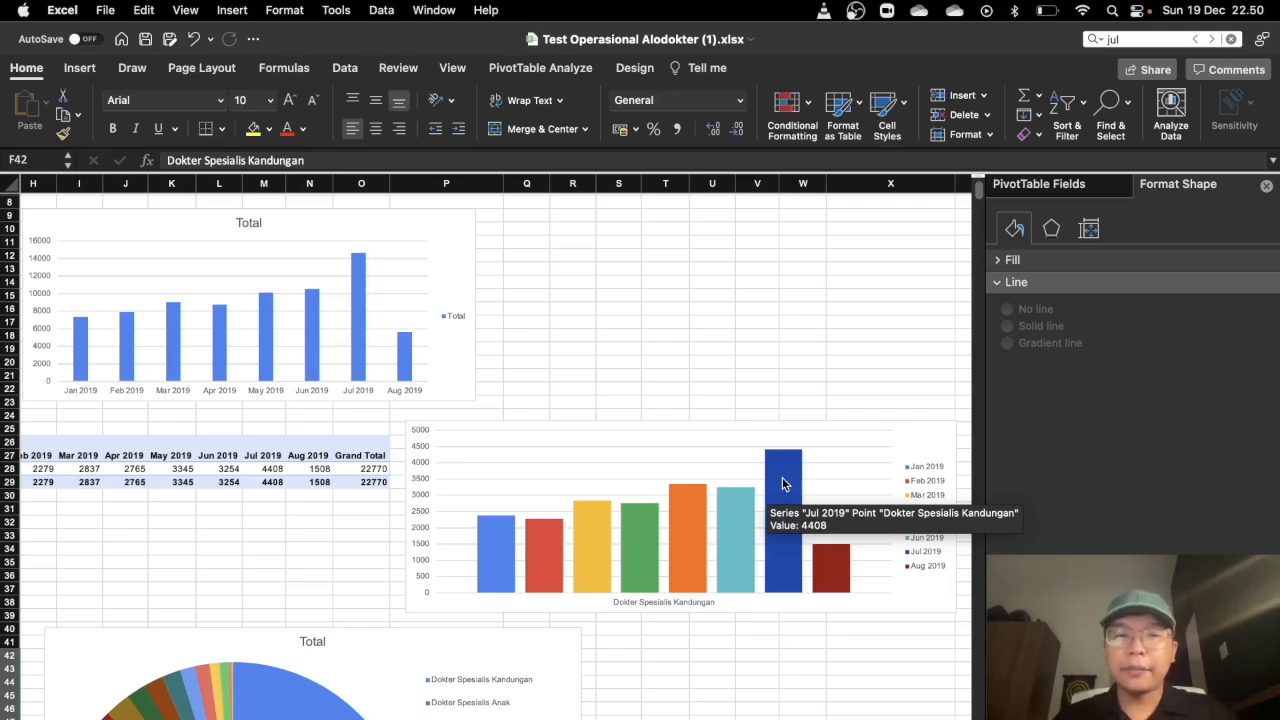
- Zoom the sheet out until the three PivotTables and their charts can be seen together
scroll(547, 371, "down", 5)
scroll(547, 373, "up", 4)
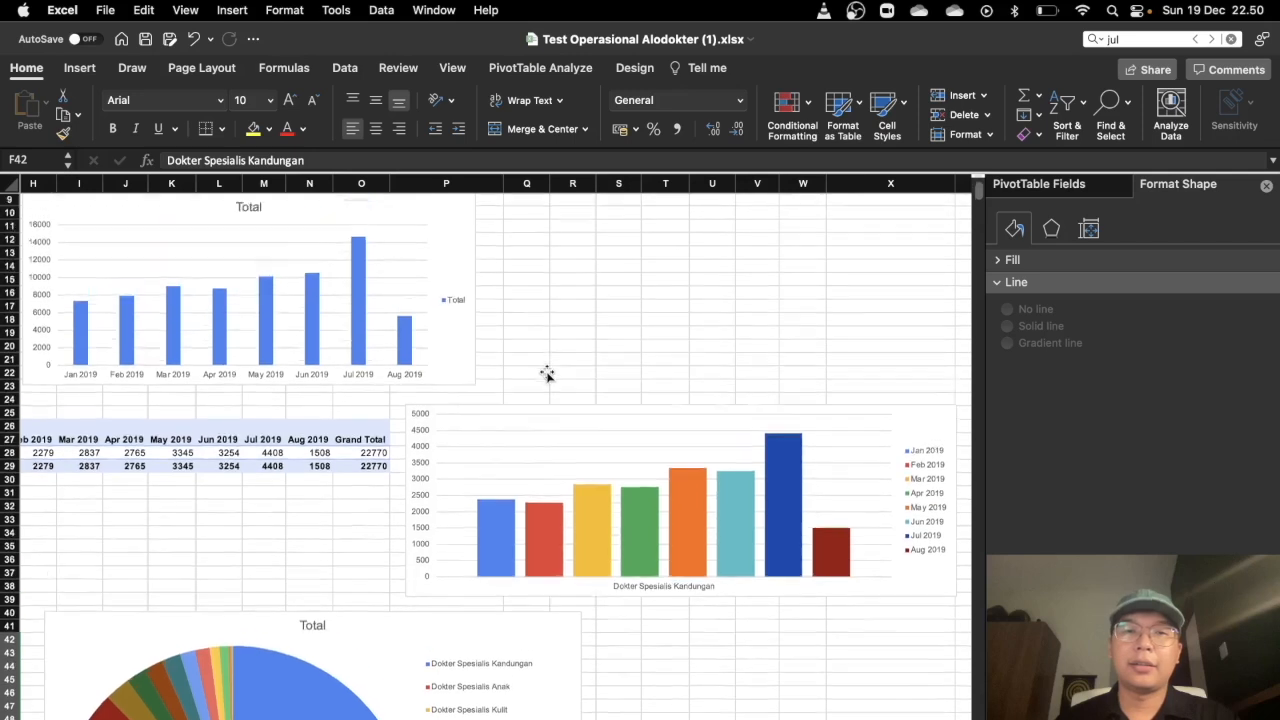
scroll(547, 373, "down", 3)
scroll(547, 373, "down", 5)
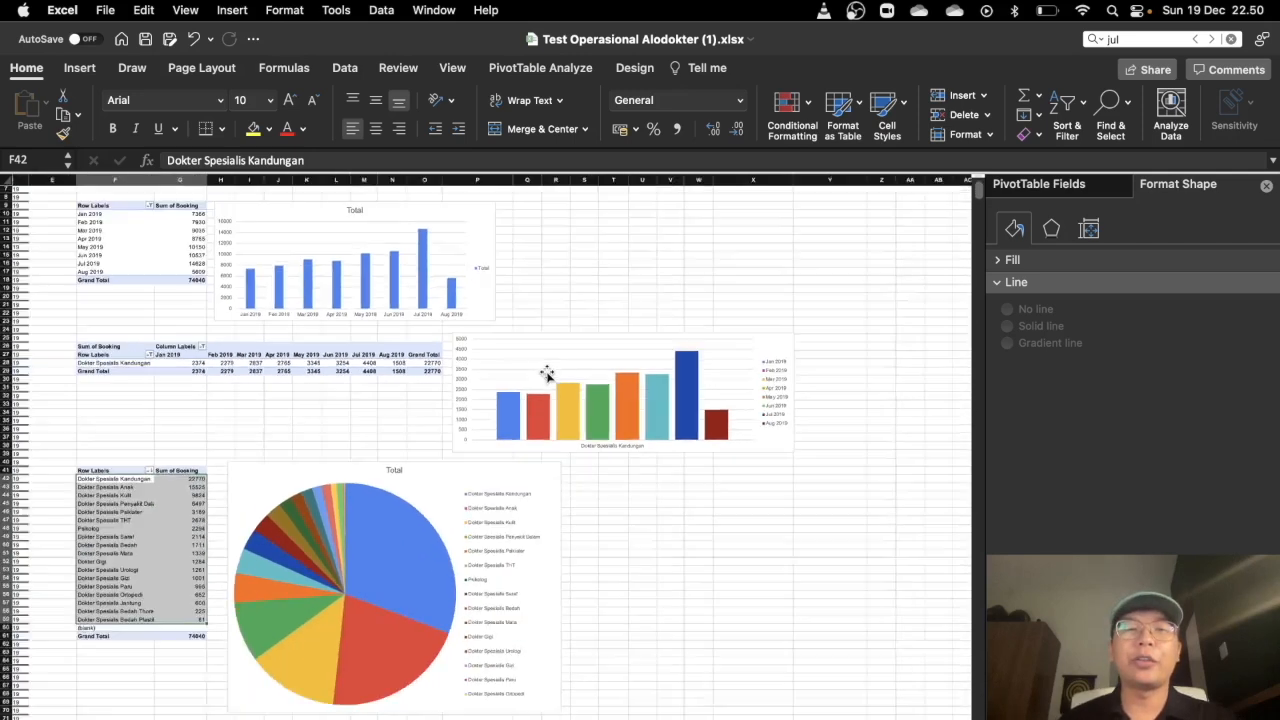
scroll(547, 375, "down", 1)
scroll(547, 376, "up", 2)
scroll(547, 376, "left", 2)
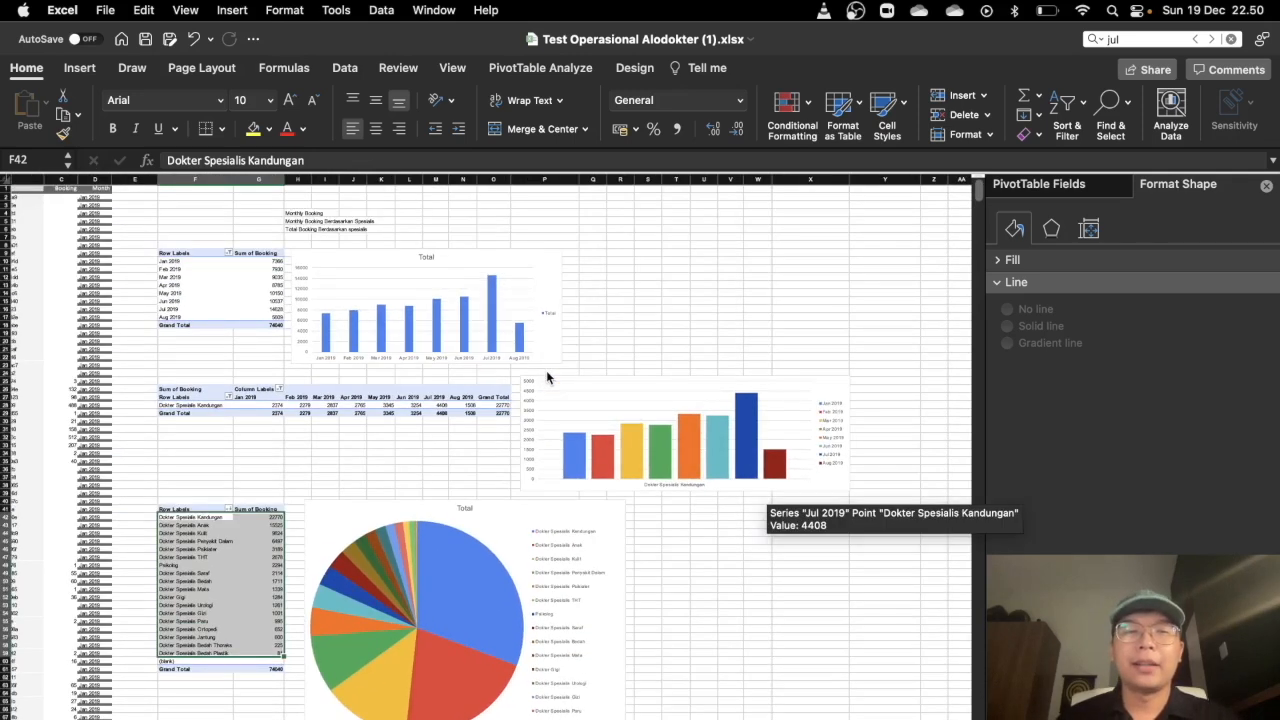
scroll(267, 344, "up", 1)
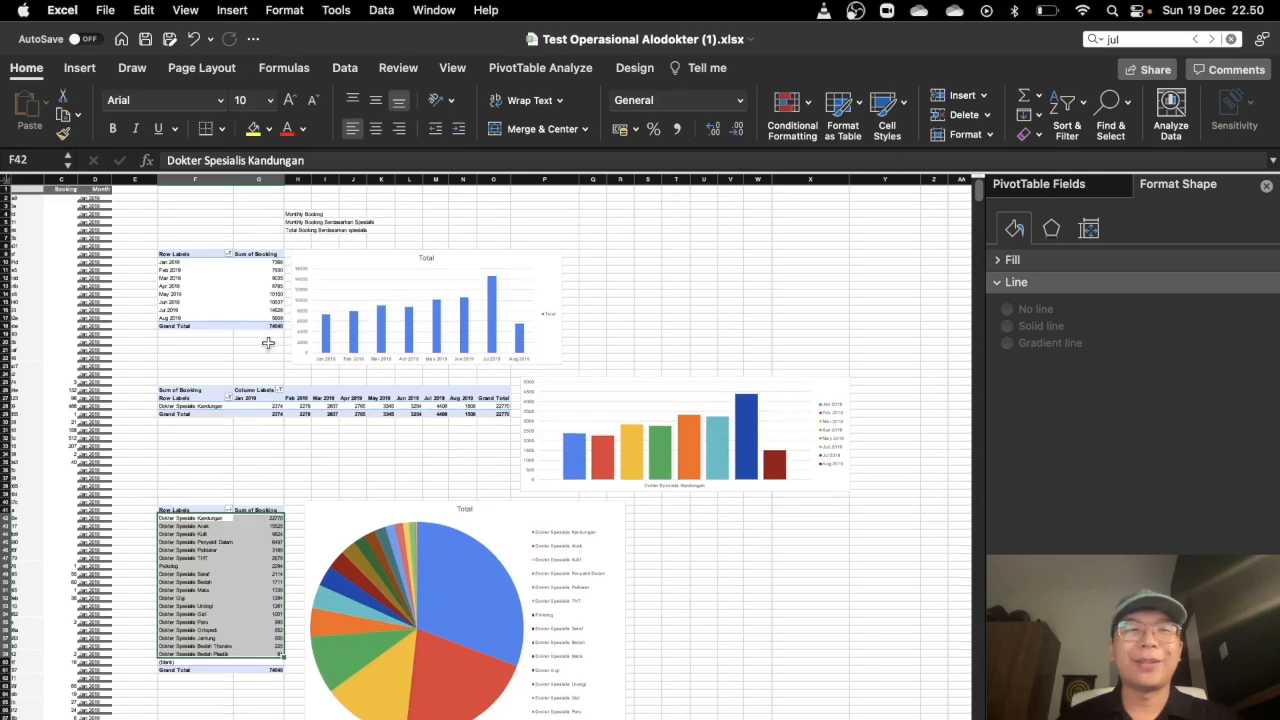
- Review the source data and all three finished charts against the report list in H4:H6, and select empty cell R18
scroll(200, 312, "left", 3)
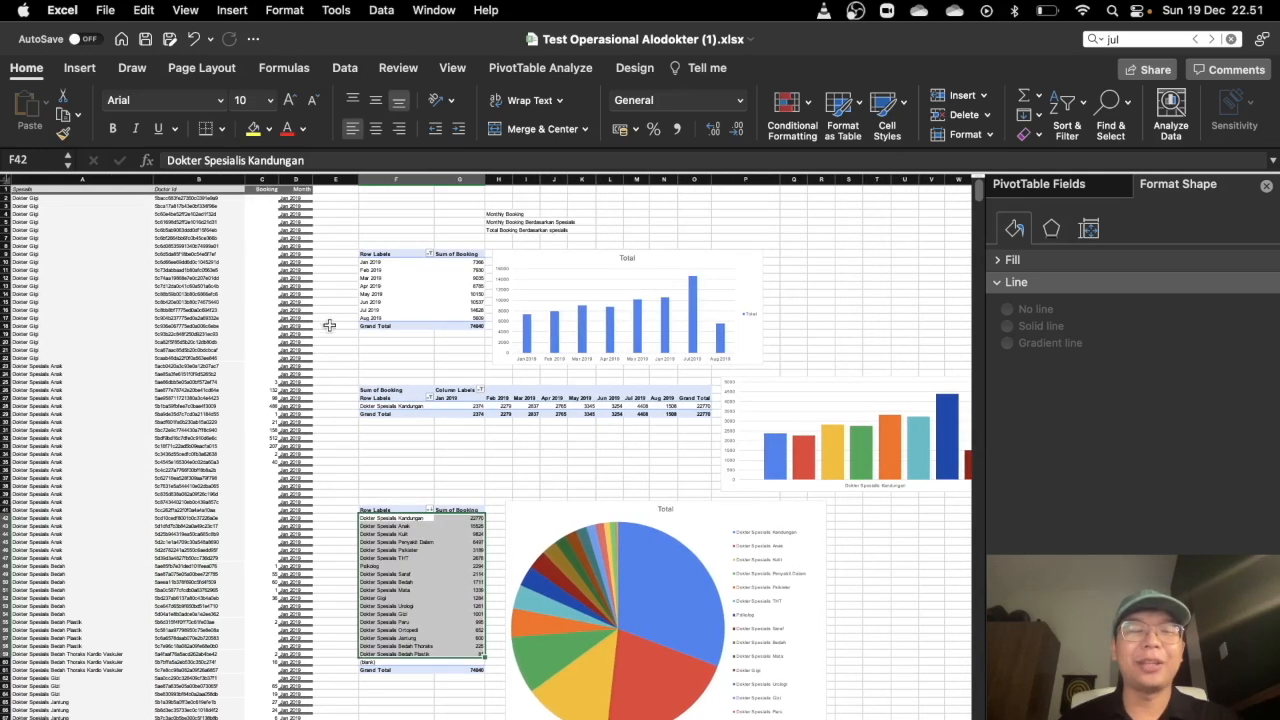
scroll(643, 452, "down", 1)
scroll(643, 452, "right", 1)
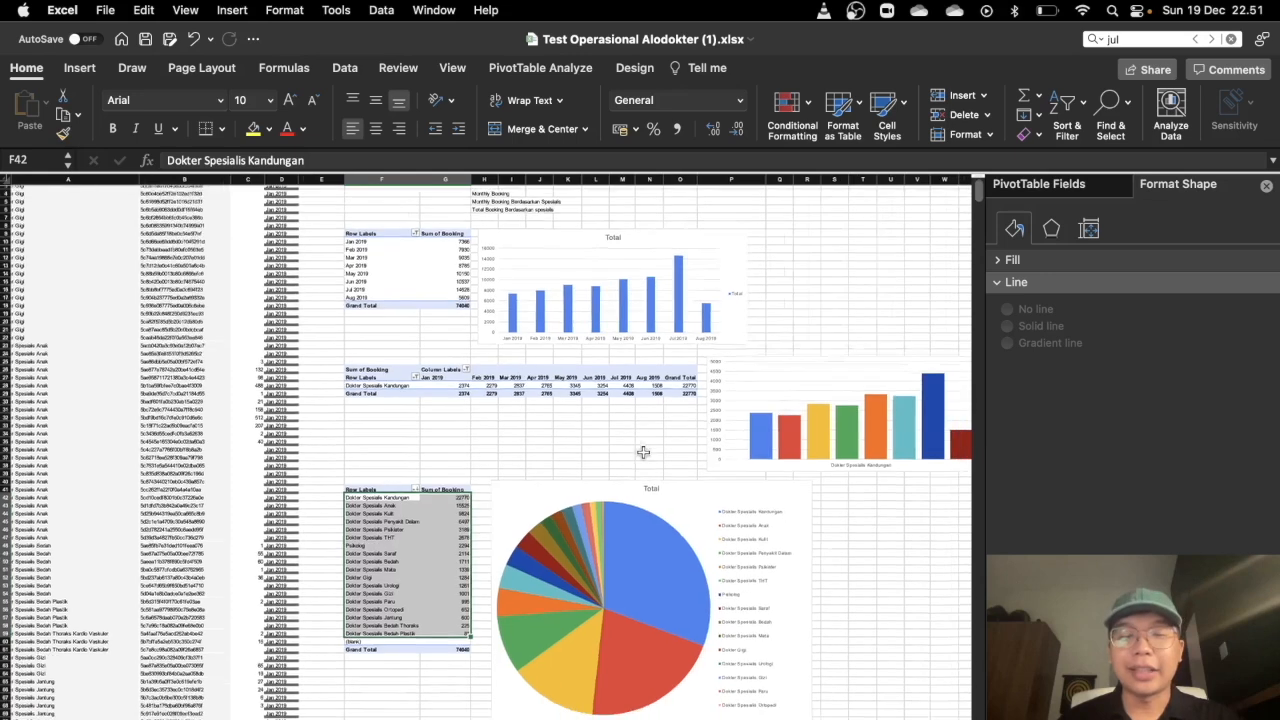
scroll(643, 452, "right", 3)
scroll(643, 452, "down", 1)
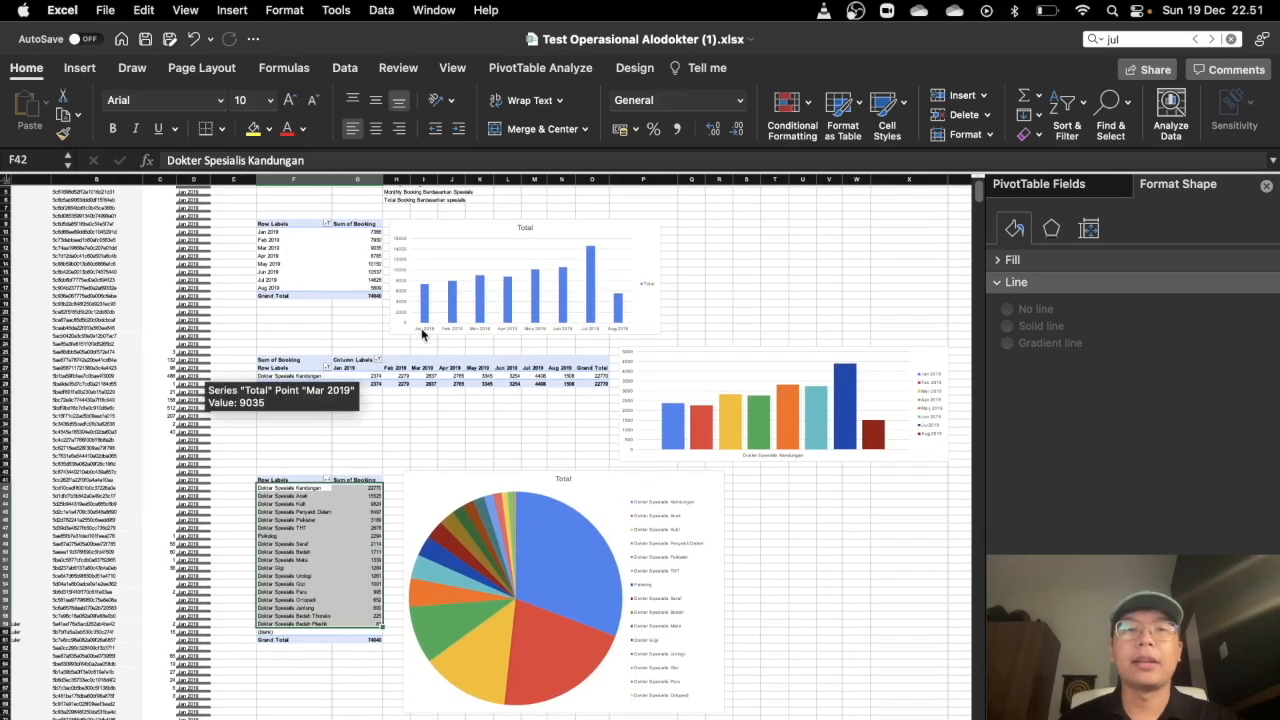
mouse_move(455, 594)
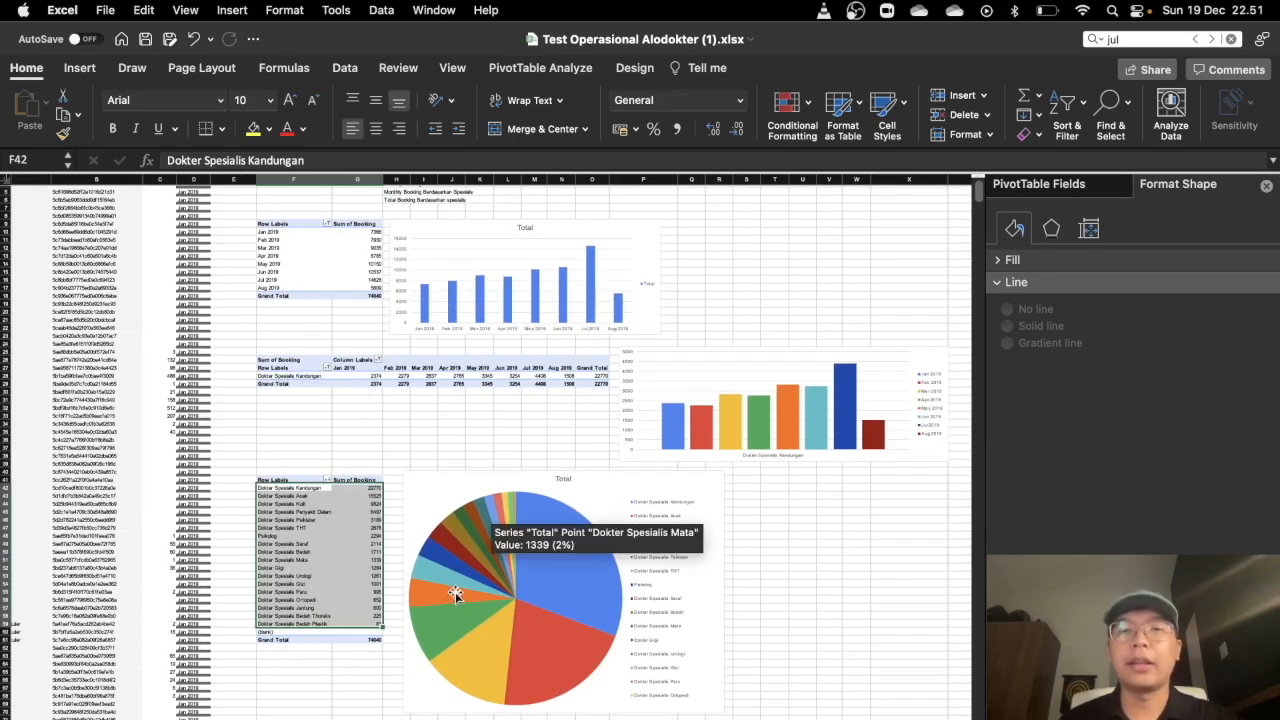
scroll(455, 594, "up", 1)
scroll(455, 594, "right", 2)
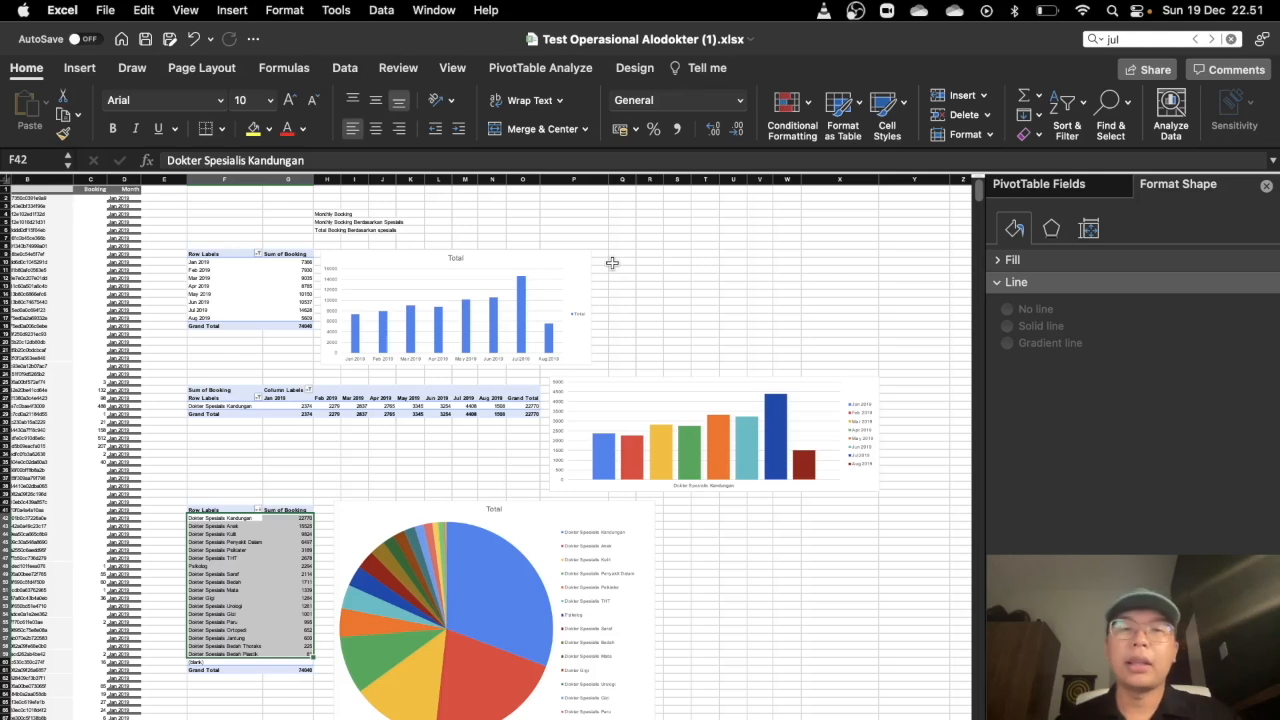
left_click(647, 323)
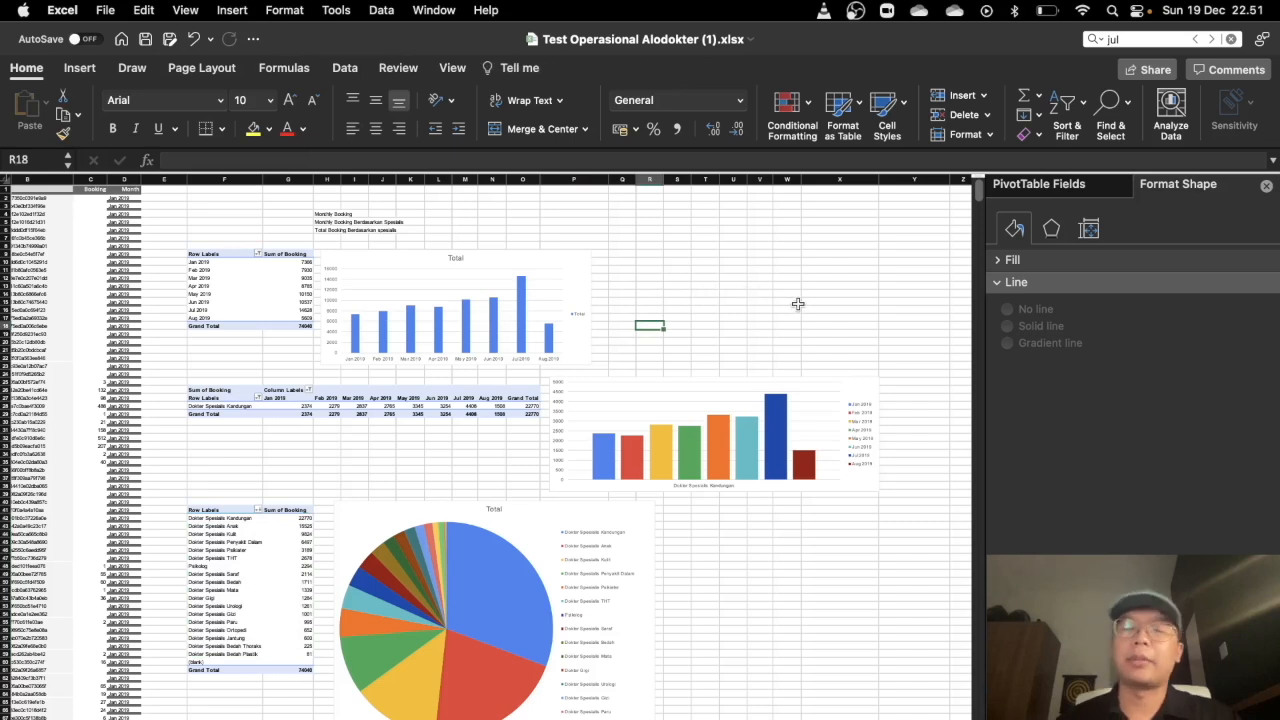